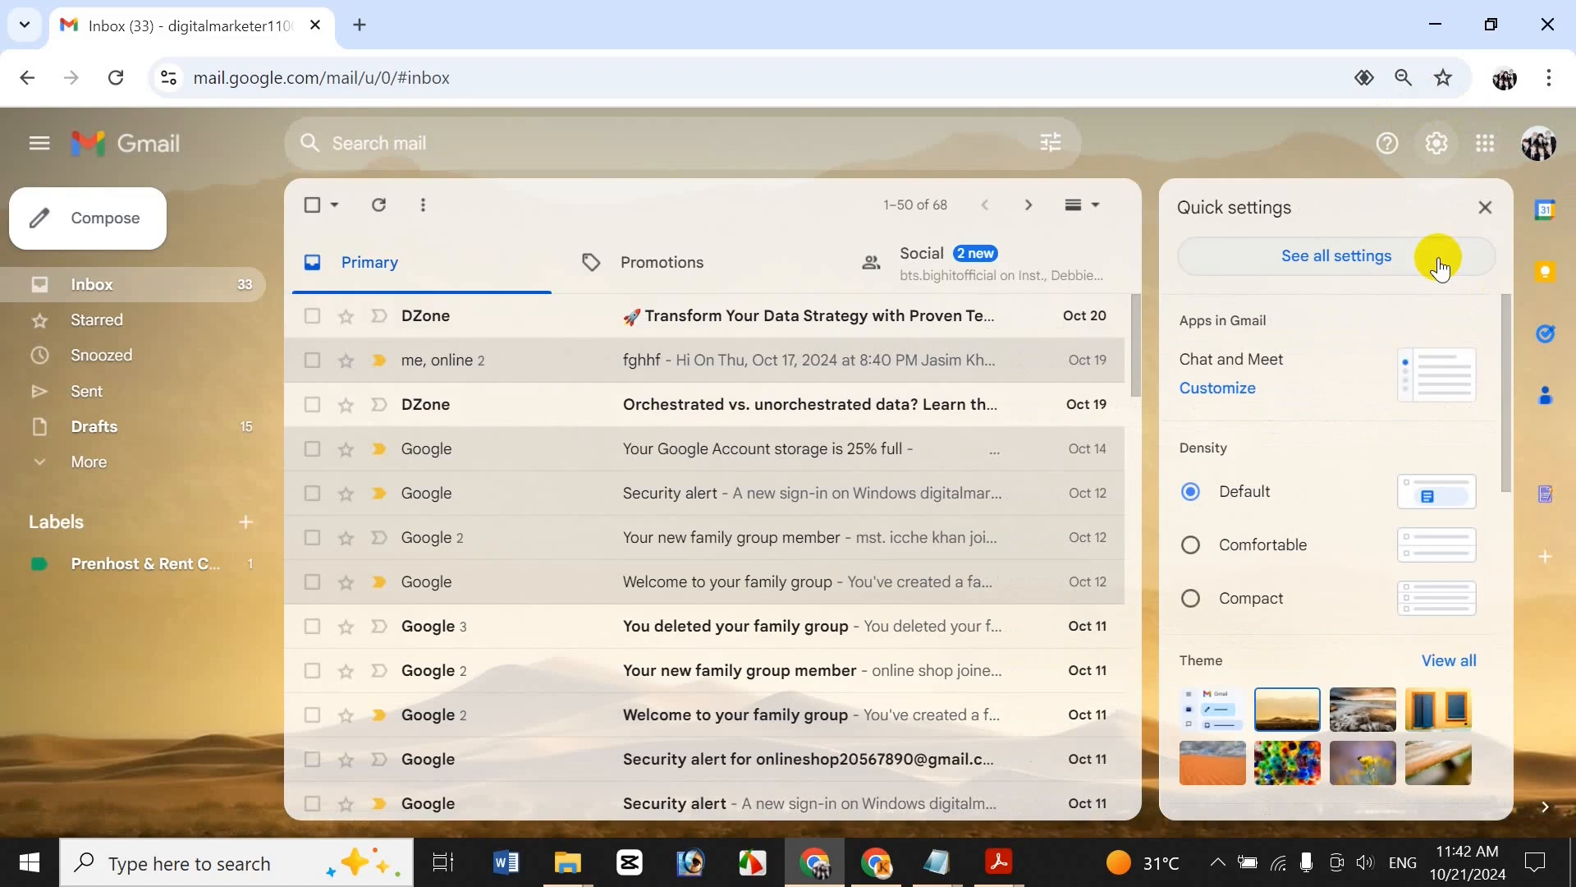
Open the full settings and go to the Labels section, checking the General section along the way
{"action": "left_click", "coordinate": [1441, 264]}
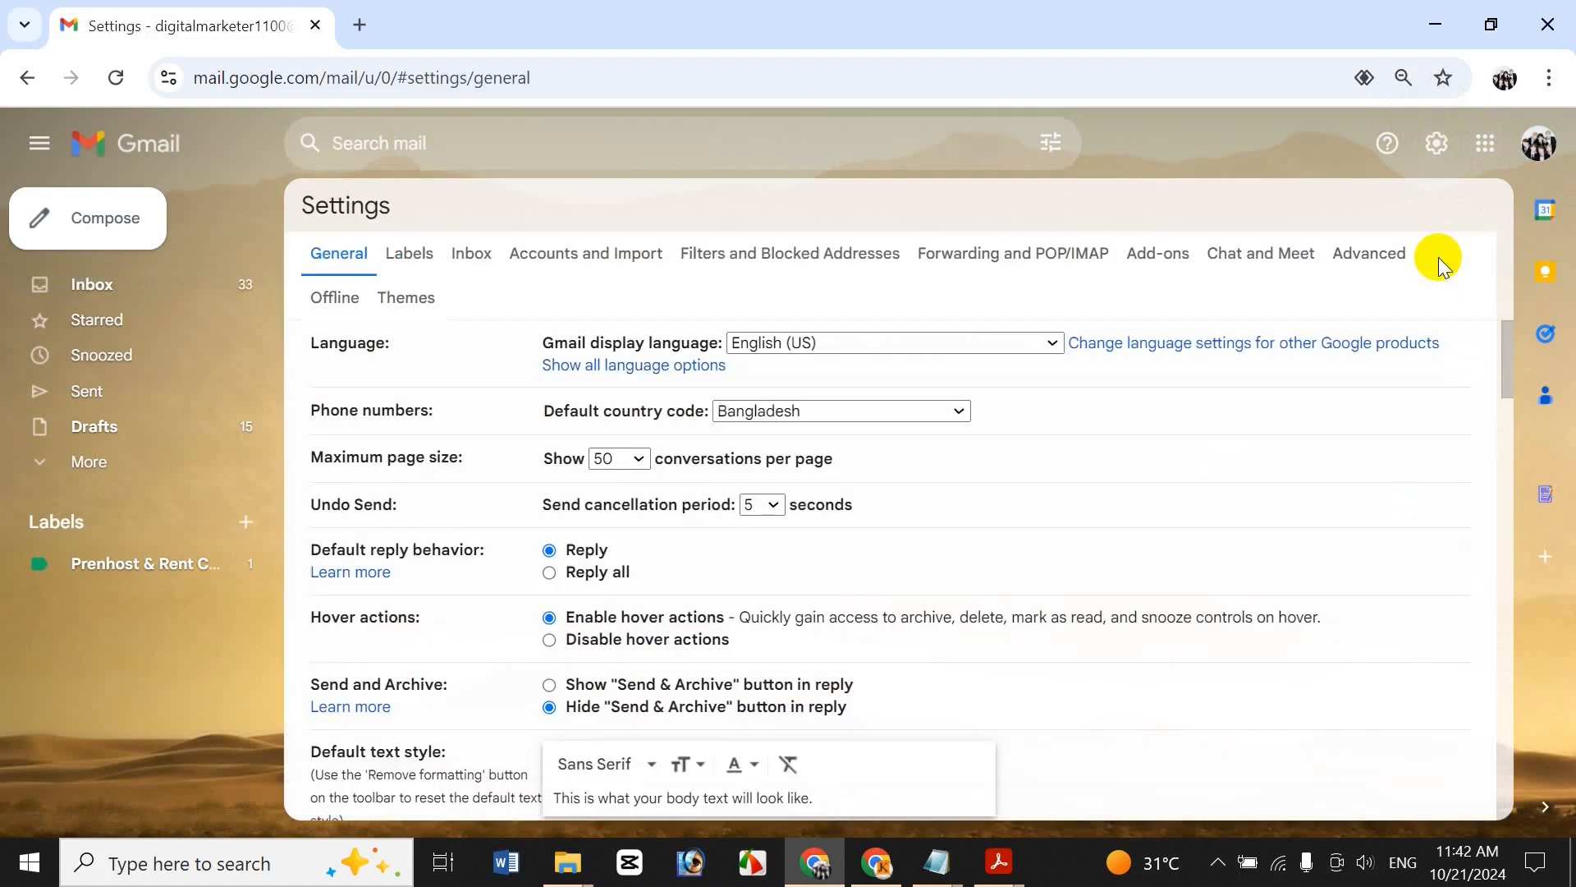
{"action": "left_click", "coordinate": [423, 248]}
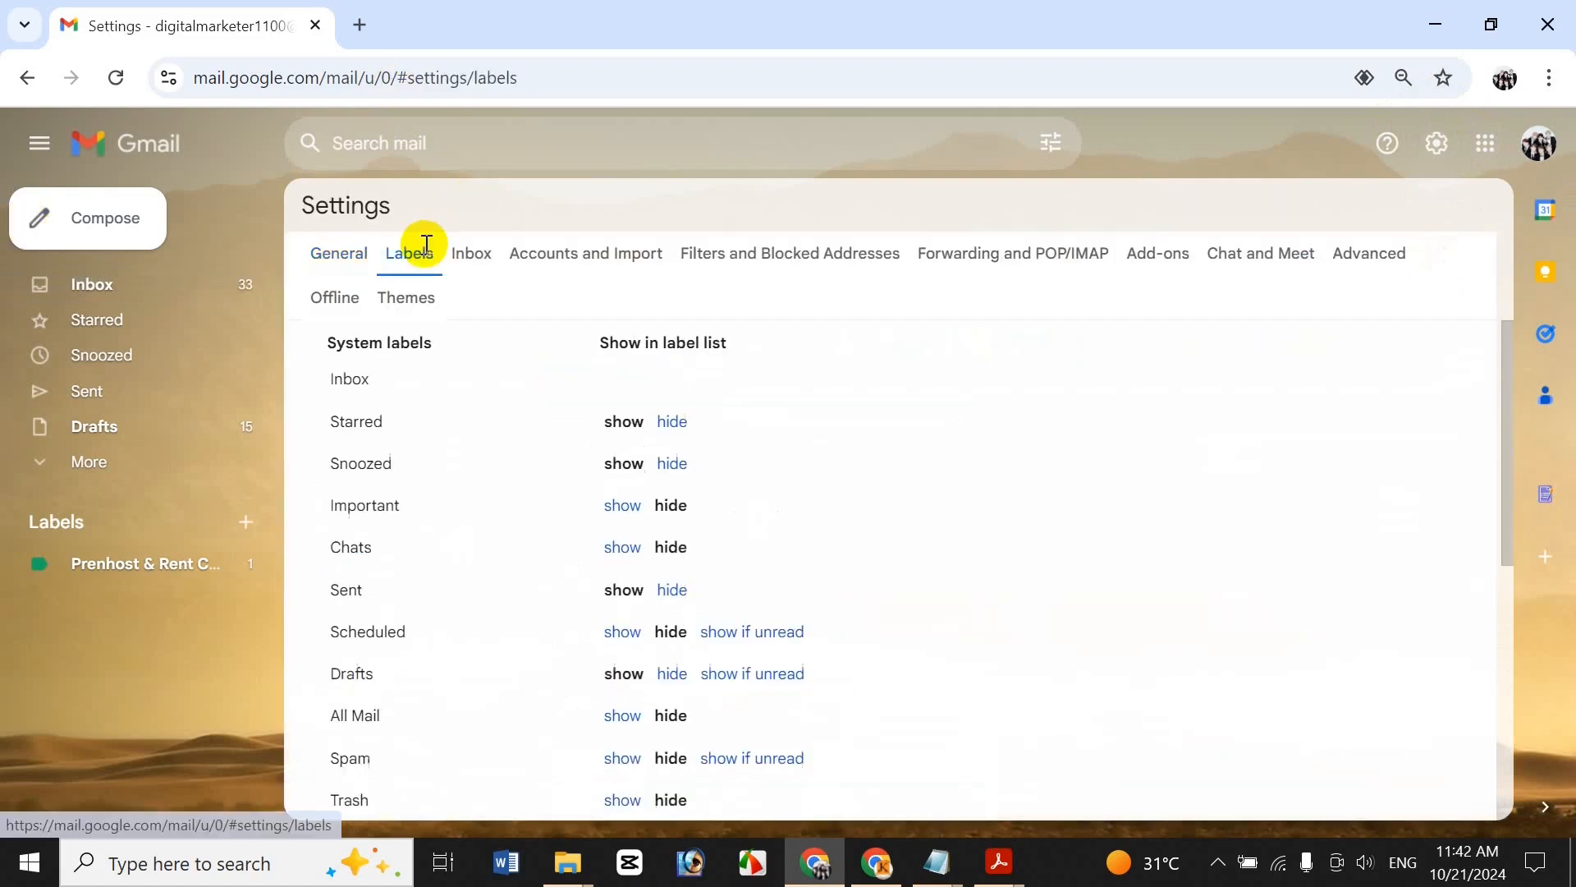
{"action": "left_click_drag", "start_coordinate": [1508, 427], "coordinate": [1520, 398]}
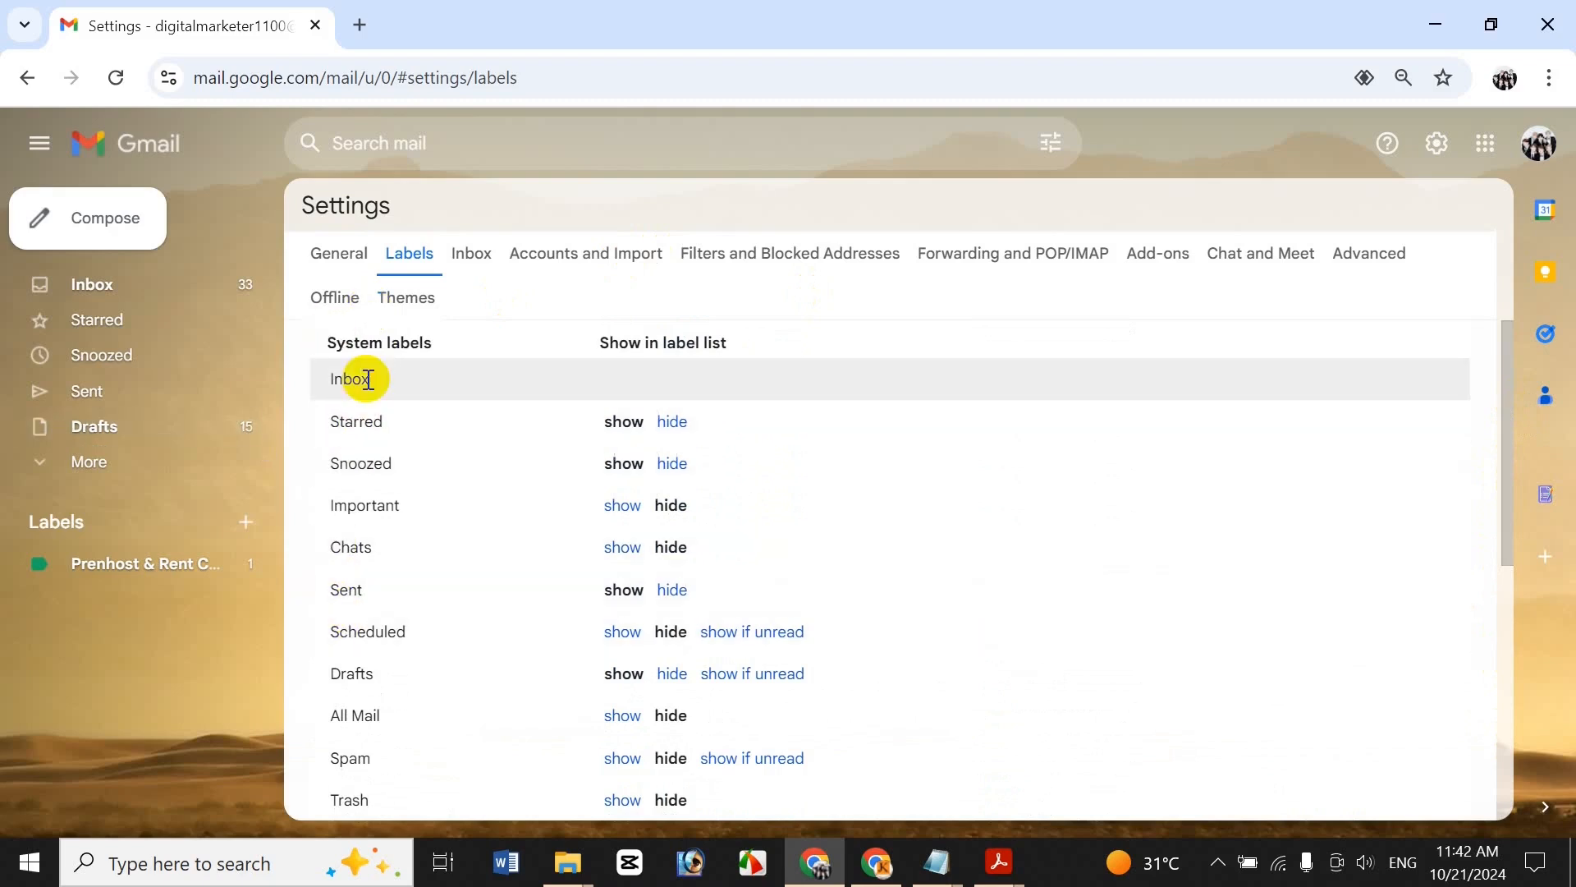
{"action": "left_click", "coordinate": [348, 264]}
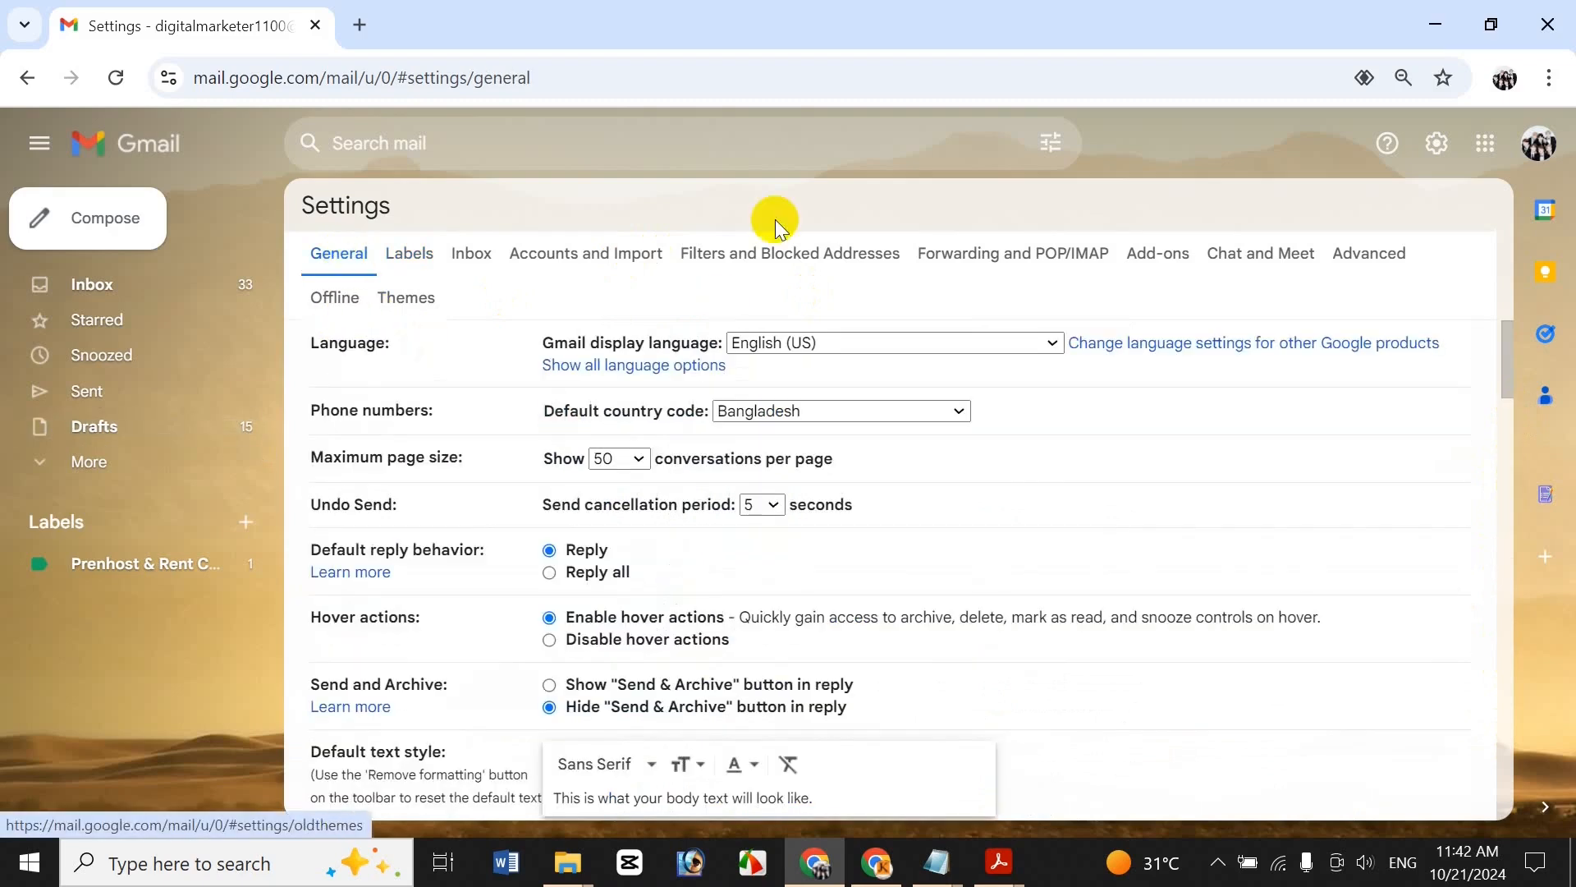
{"action": "left_click_drag", "start_coordinate": [1505, 383], "coordinate": [1461, 329]}
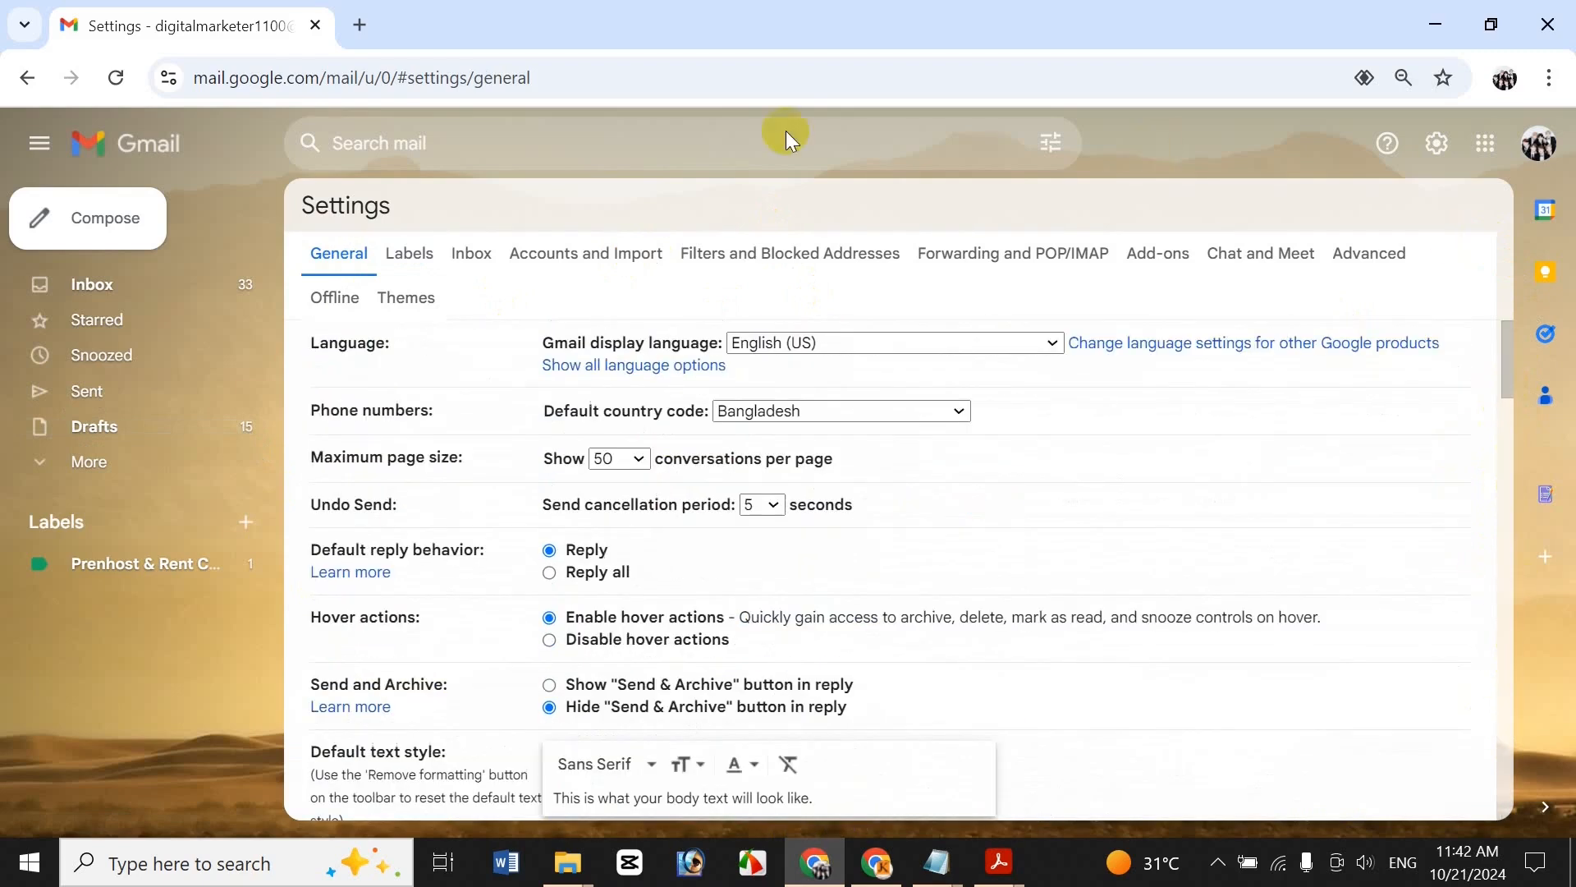
{"action": "left_click", "coordinate": [401, 255]}
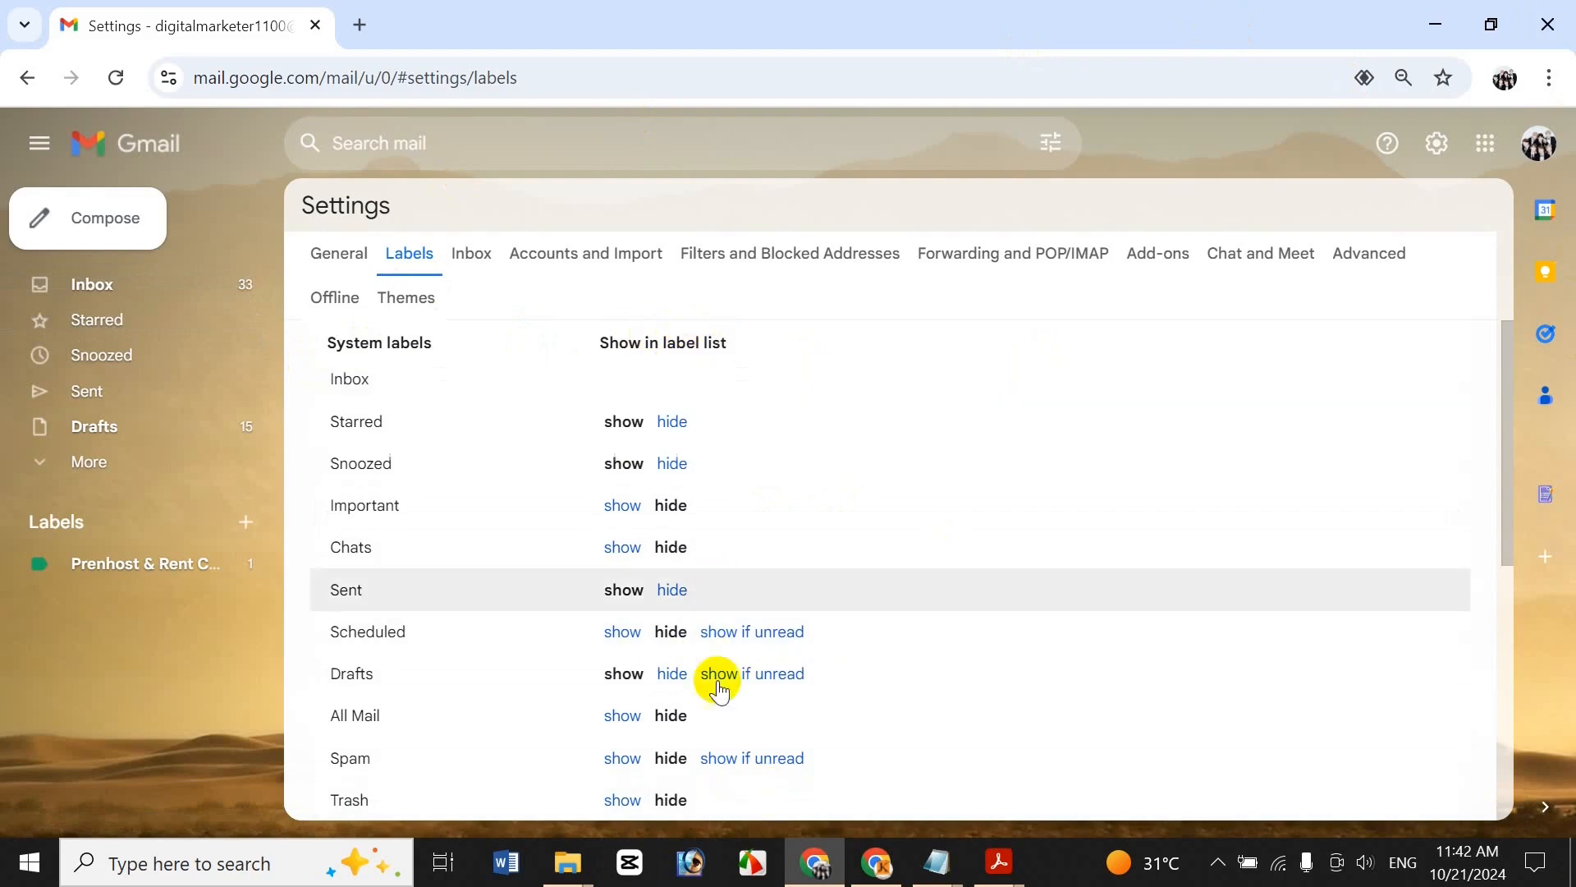
Look through the label settings, hide the Starred system label from the label list and show it again
{"action": "scroll", "coordinate": [1474, 612], "scroll_direction": "down", "scroll_amount": 1}
{"action": "scroll", "coordinate": [1474, 612], "scroll_direction": "down", "scroll_amount": 5}
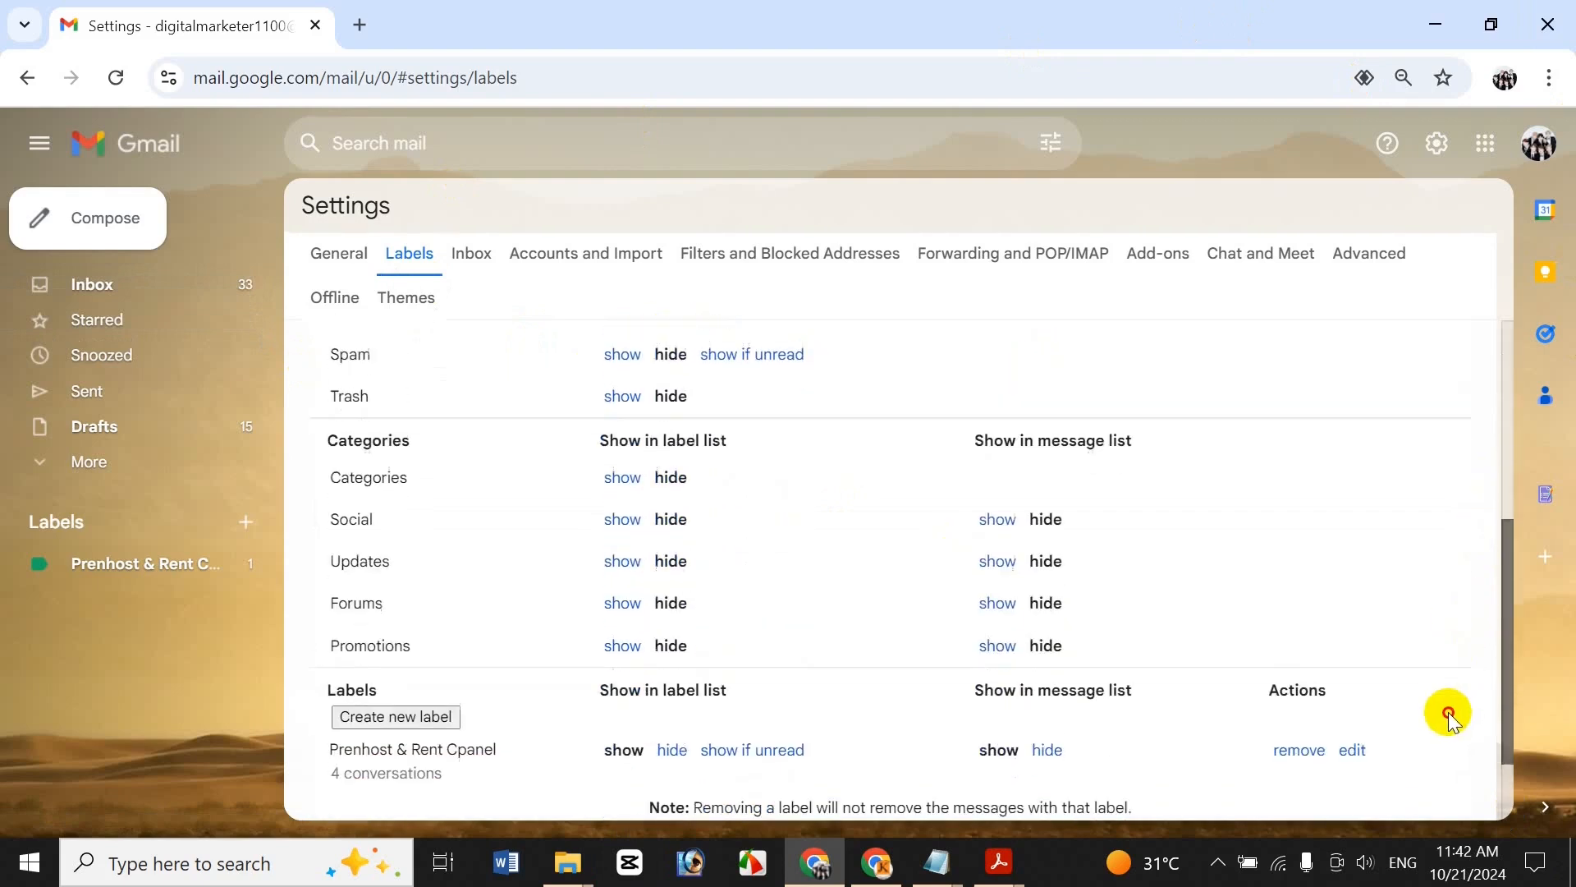
{"action": "scroll", "coordinate": [1446, 711], "scroll_direction": "up", "scroll_amount": 1}
{"action": "scroll", "coordinate": [1454, 686], "scroll_direction": "up", "scroll_amount": 4}
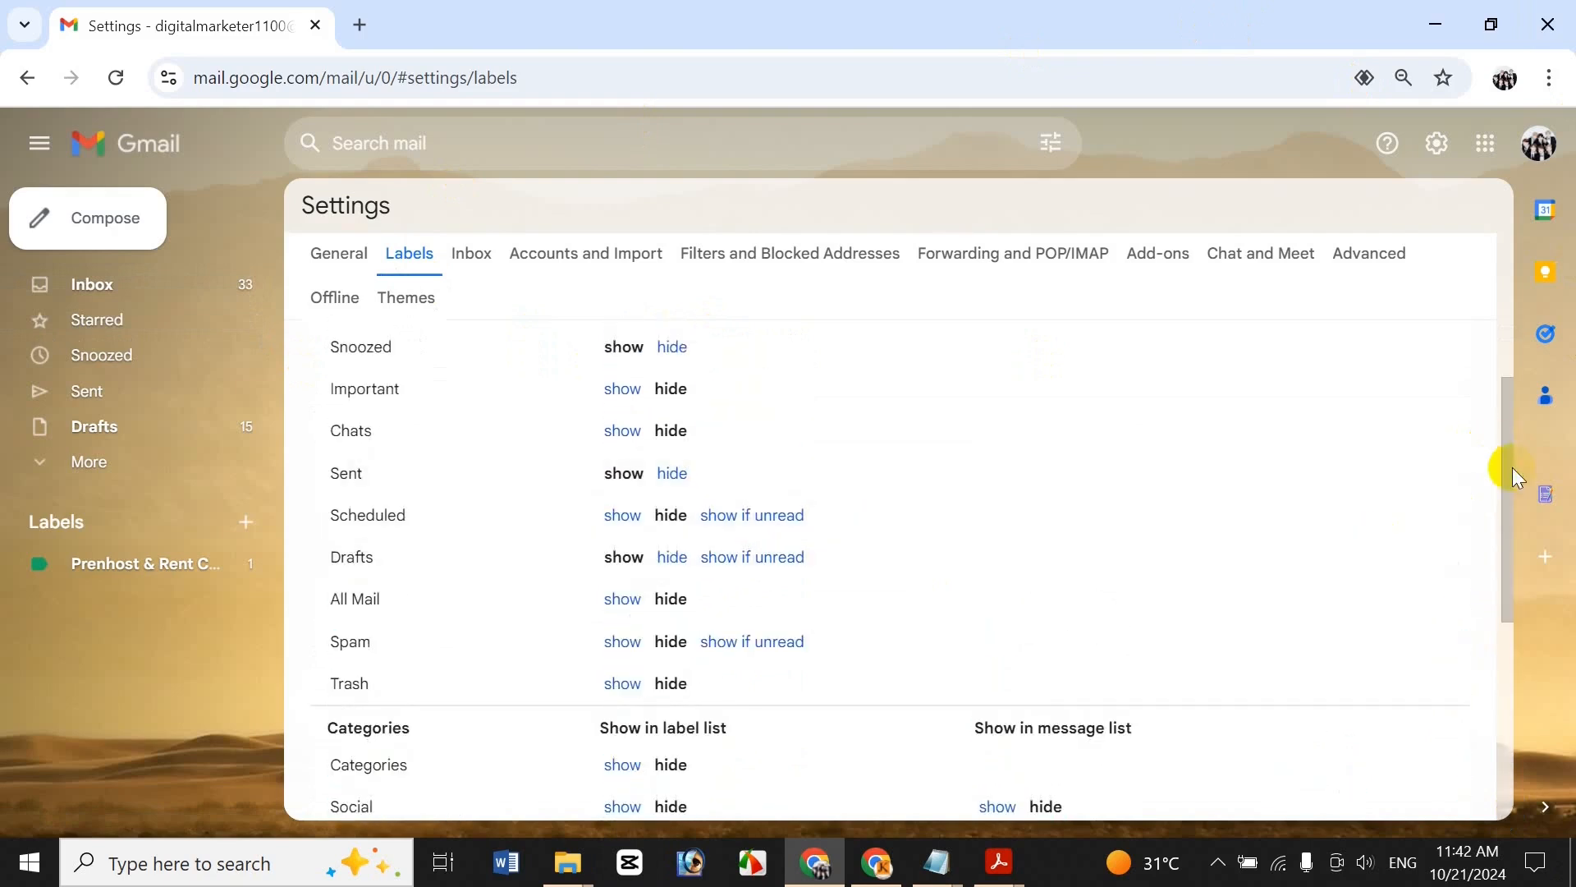
{"action": "left_click_drag", "start_coordinate": [1507, 476], "coordinate": [1506, 303]}
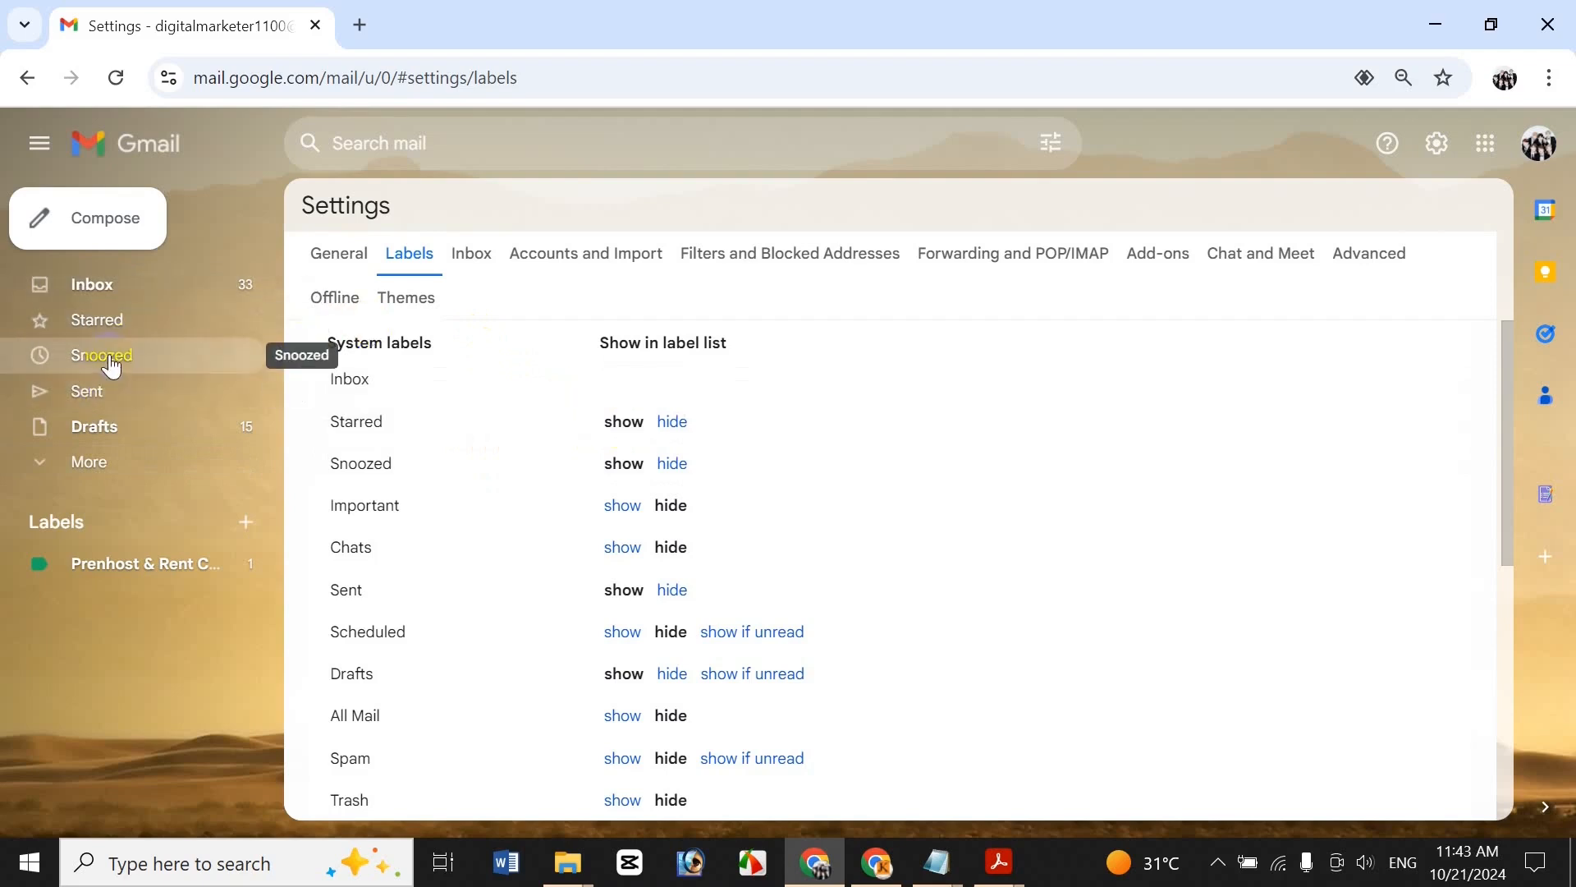
{"action": "left_click", "coordinate": [669, 434]}
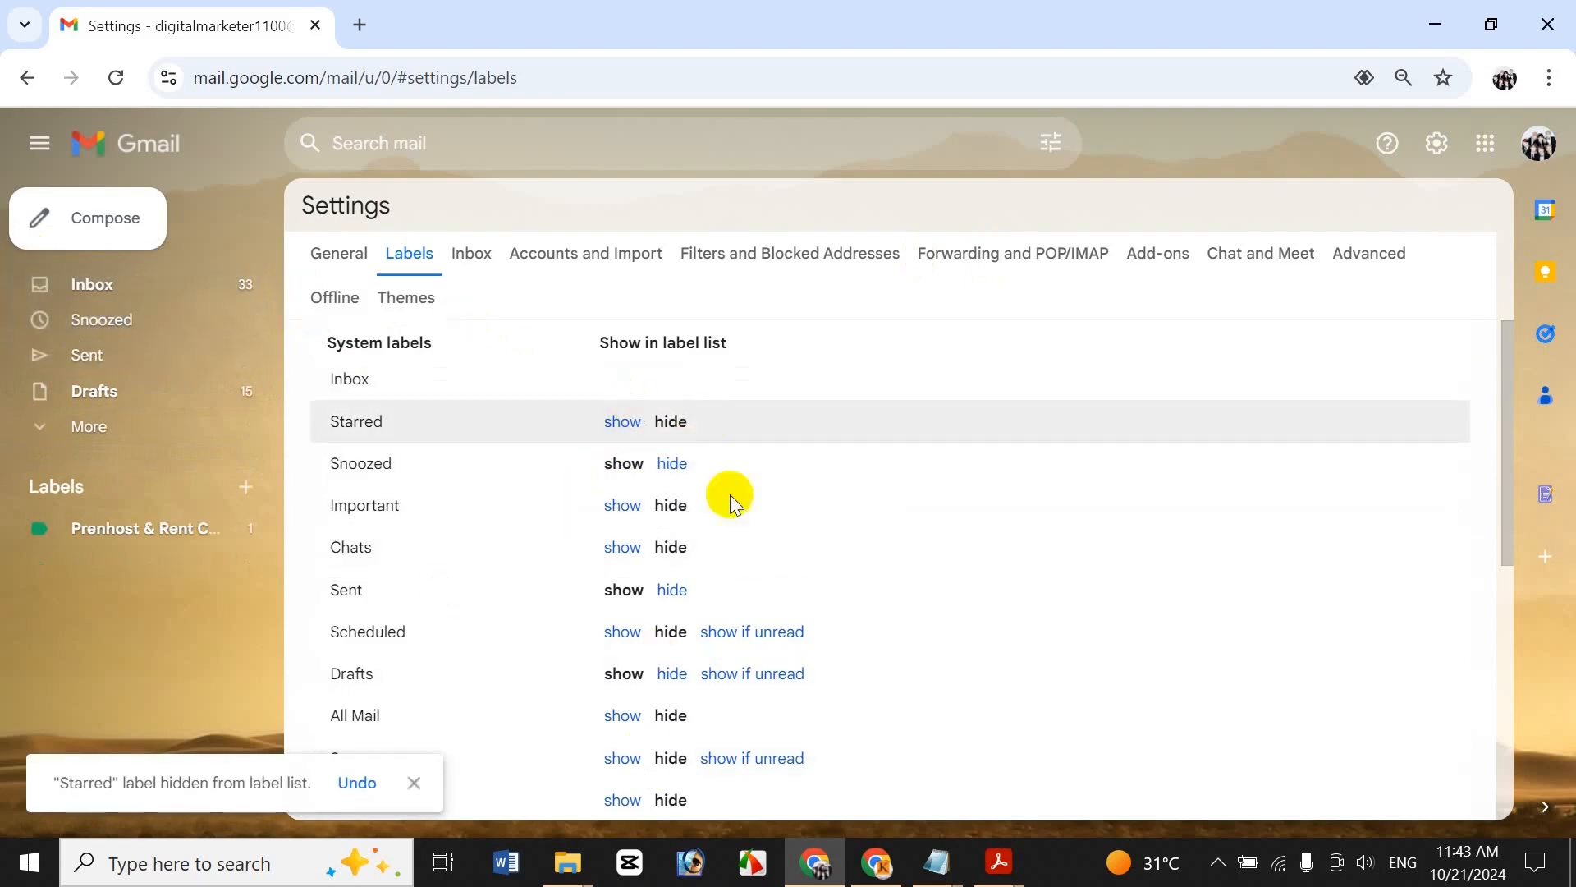
{"action": "left_click", "coordinate": [629, 428]}
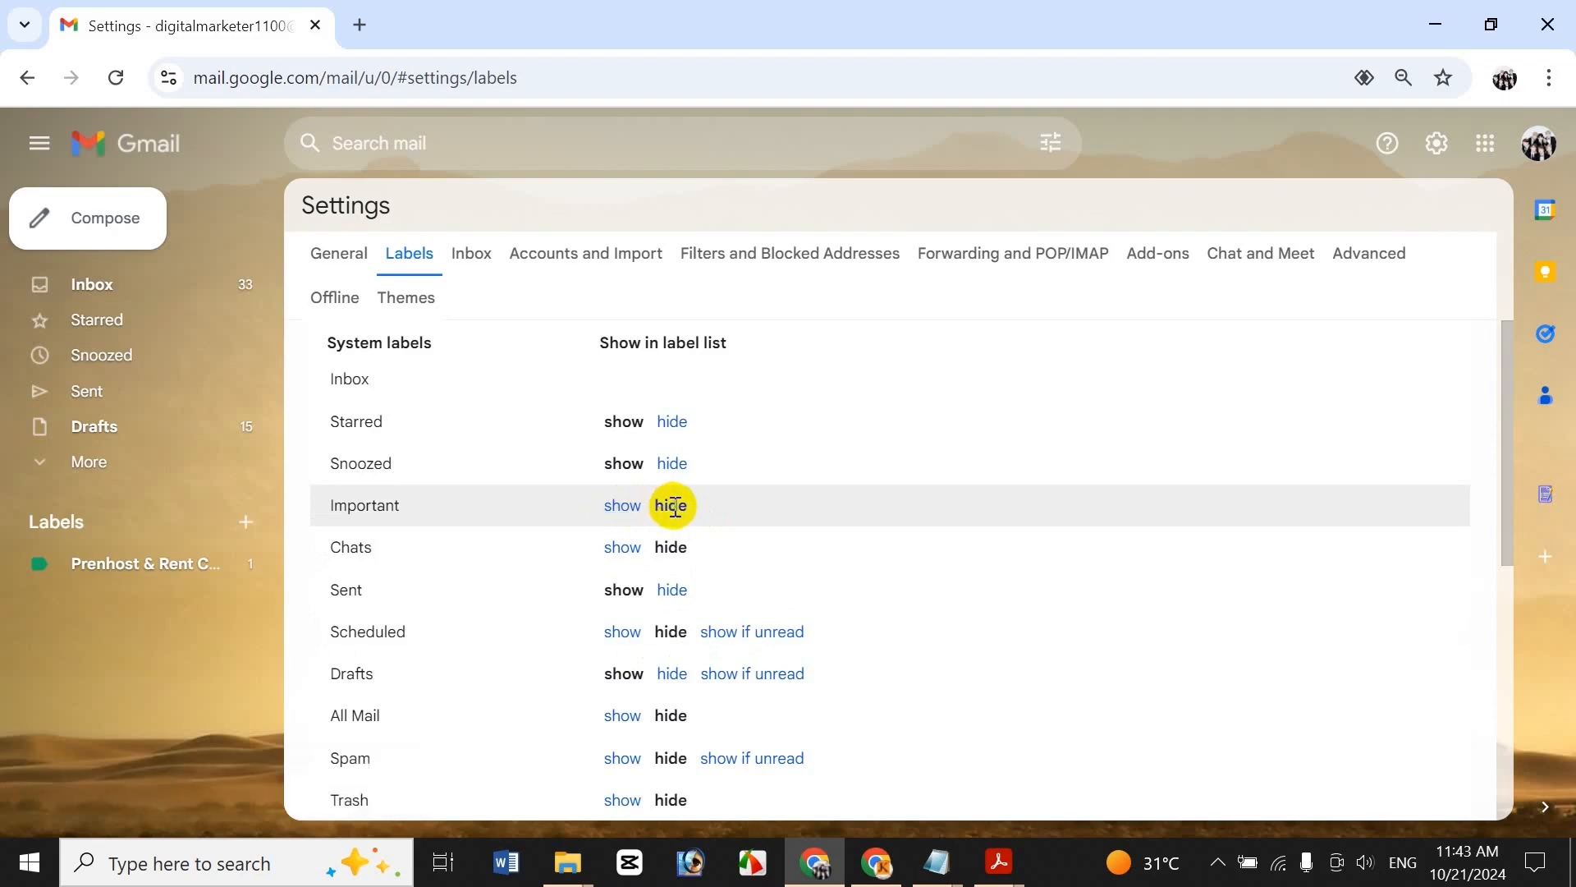
Show the Important and All Mail system labels in the label list and hide each one again
{"action": "left_click", "coordinate": [623, 506]}
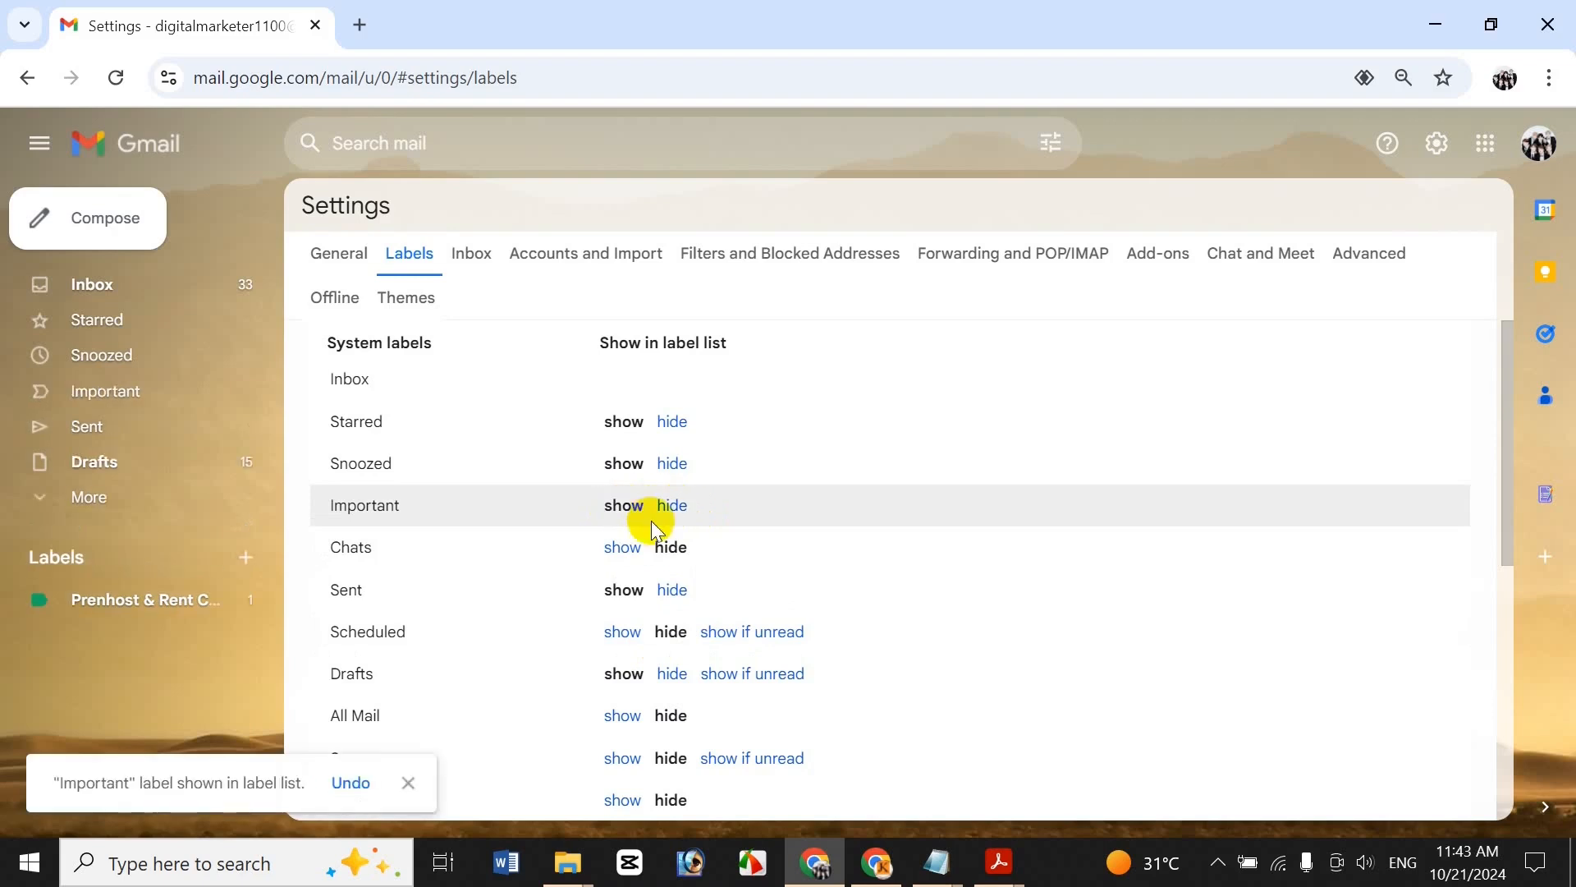
{"action": "left_click", "coordinate": [672, 506]}
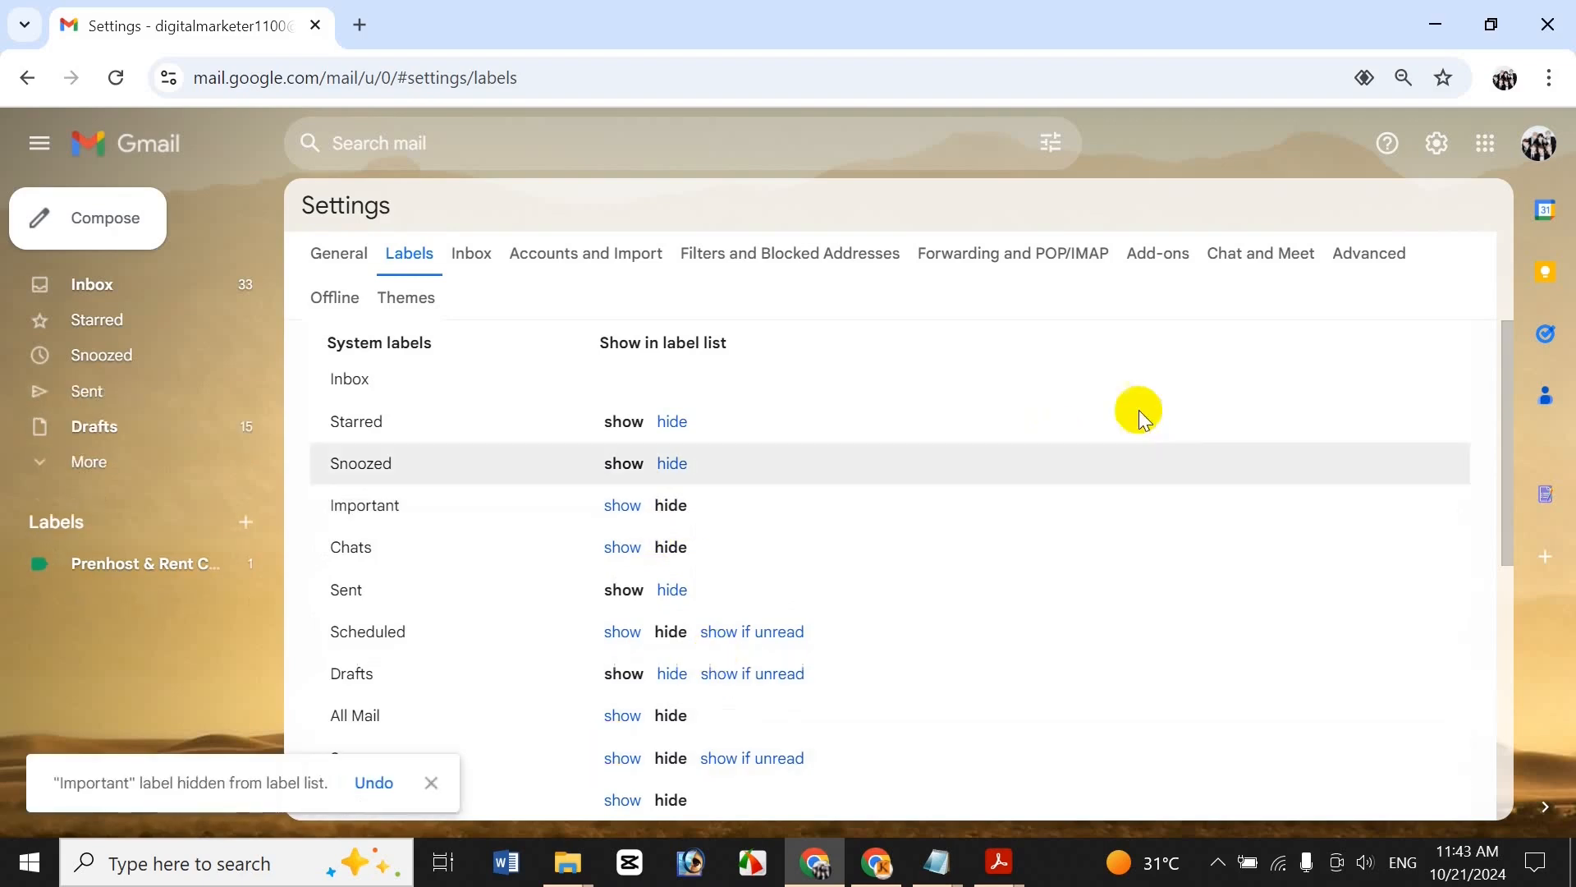
{"action": "scroll", "coordinate": [1504, 470], "scroll_direction": "down", "scroll_amount": 1}
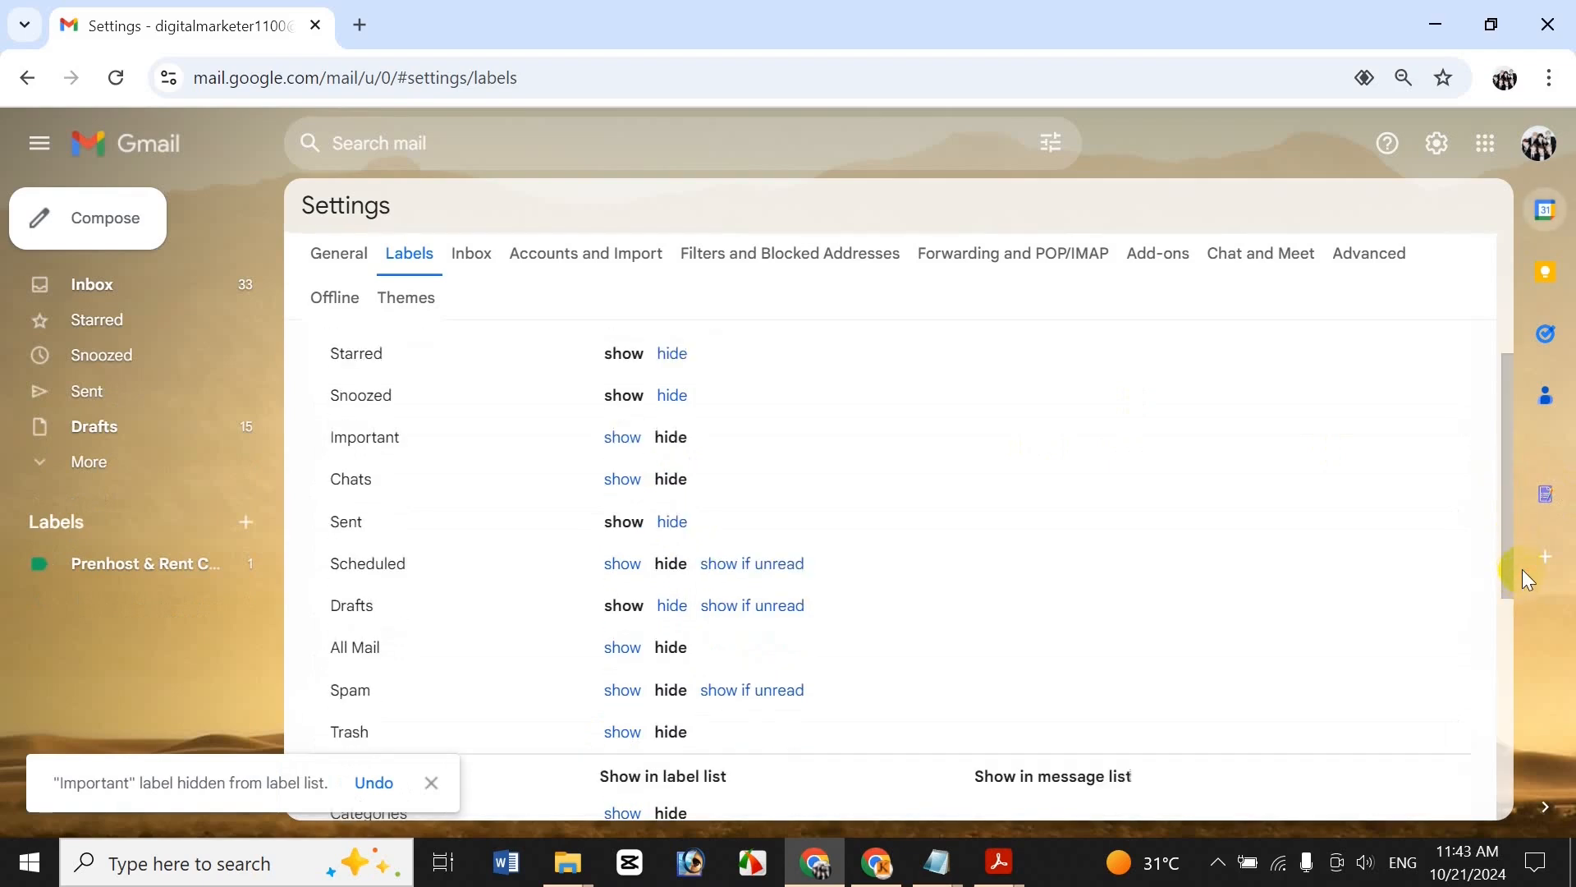
{"action": "scroll", "coordinate": [1504, 575], "scroll_direction": "down", "scroll_amount": 2}
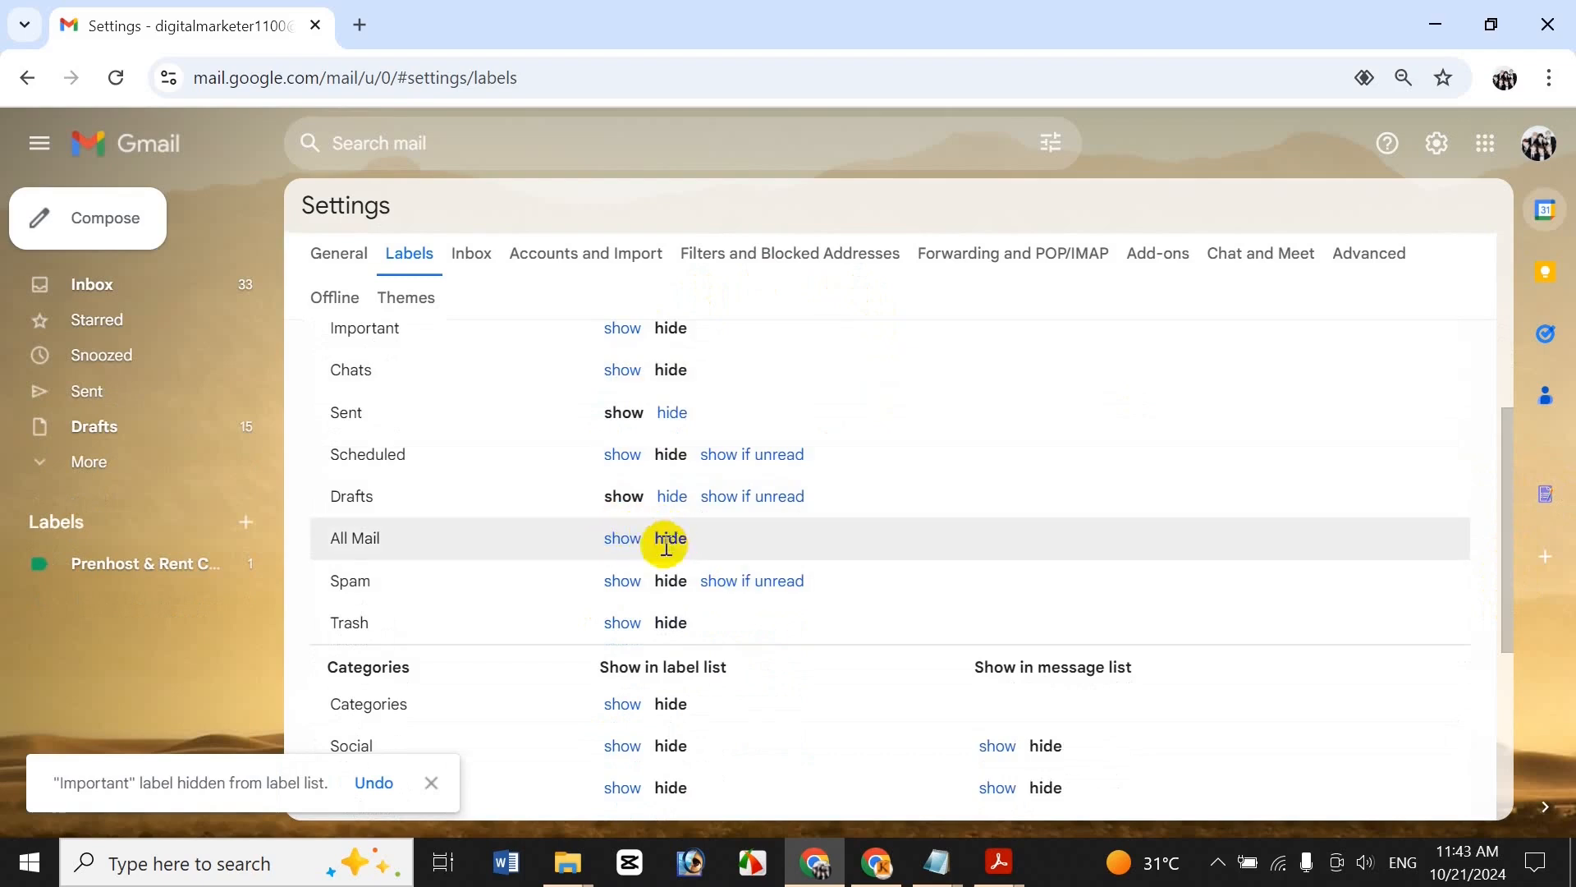
{"action": "left_click", "coordinate": [638, 543]}
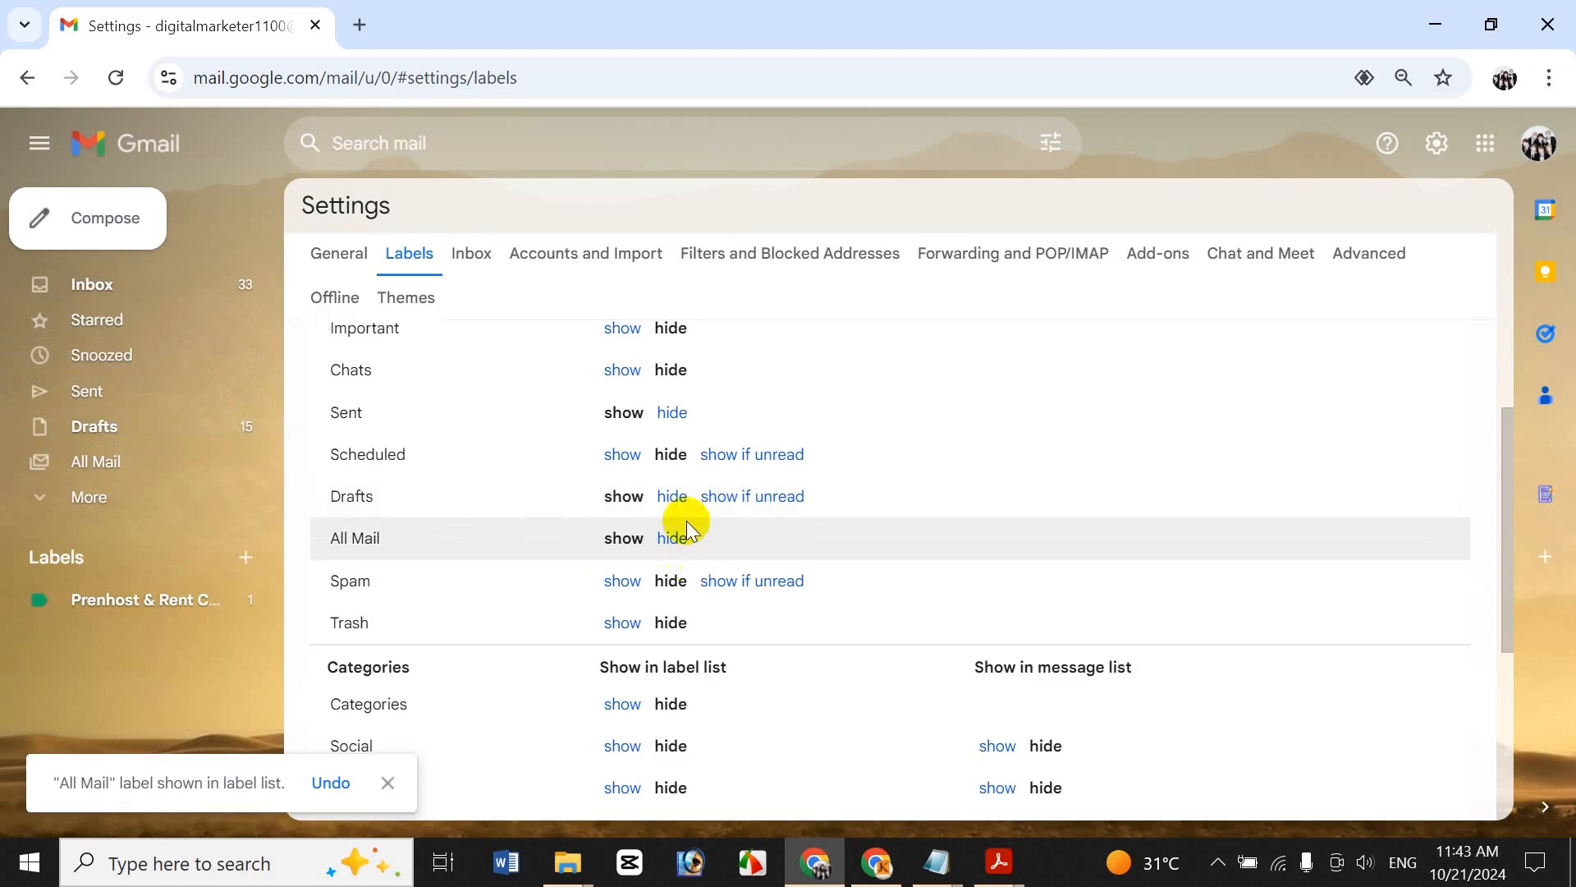
{"action": "left_click", "coordinate": [670, 540]}
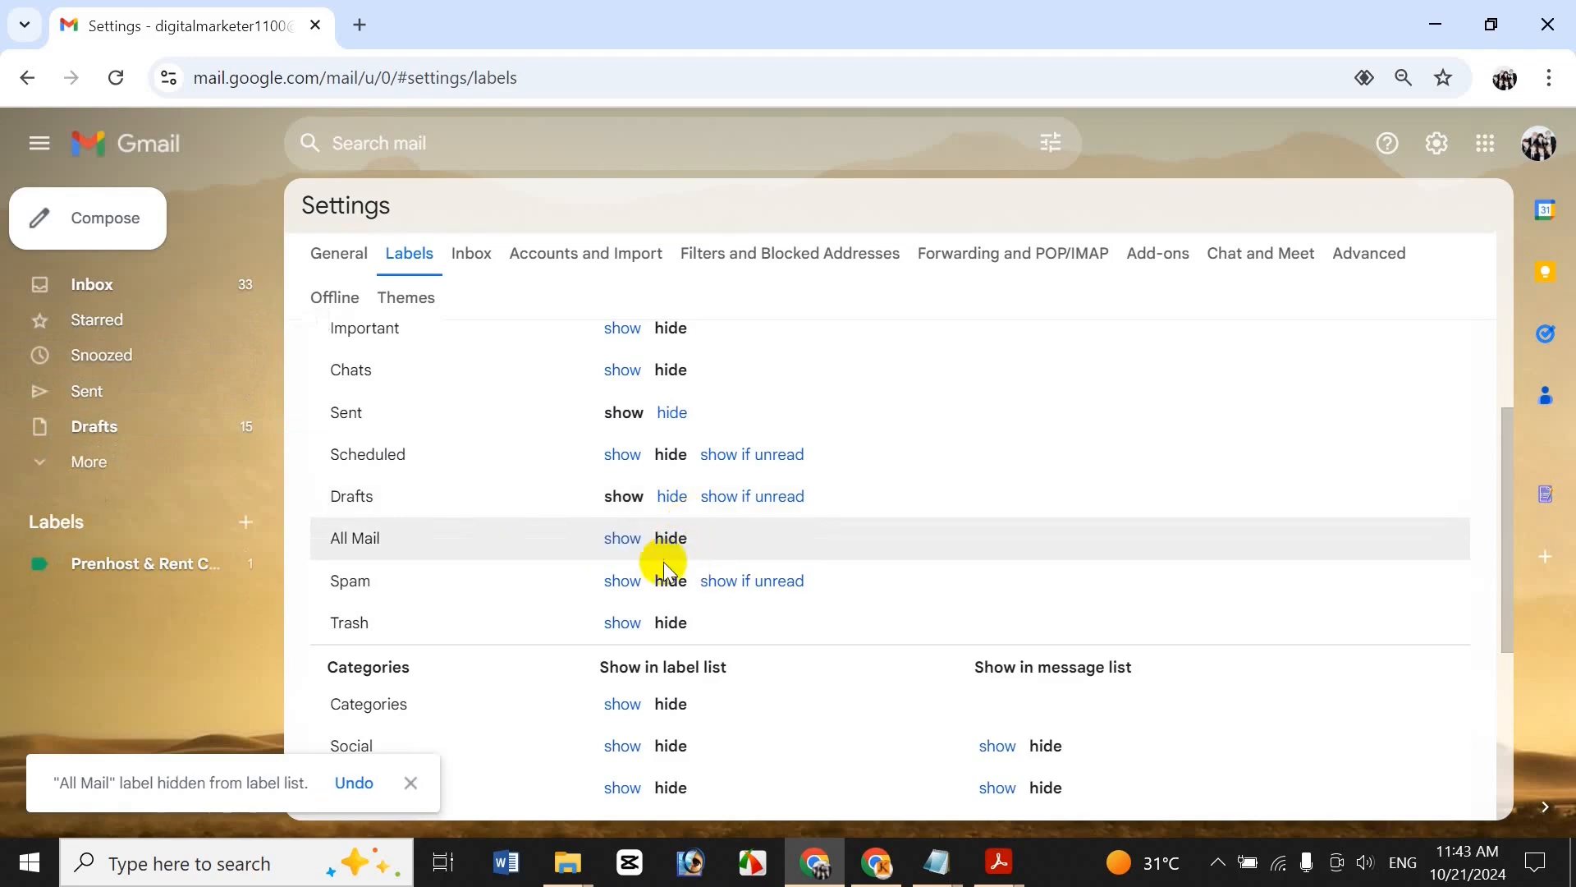
Show and re-hide the Chats label, and hide and re-show the Sent label in the label list
{"action": "left_click", "coordinate": [624, 371]}
{"action": "left_click", "coordinate": [670, 376]}
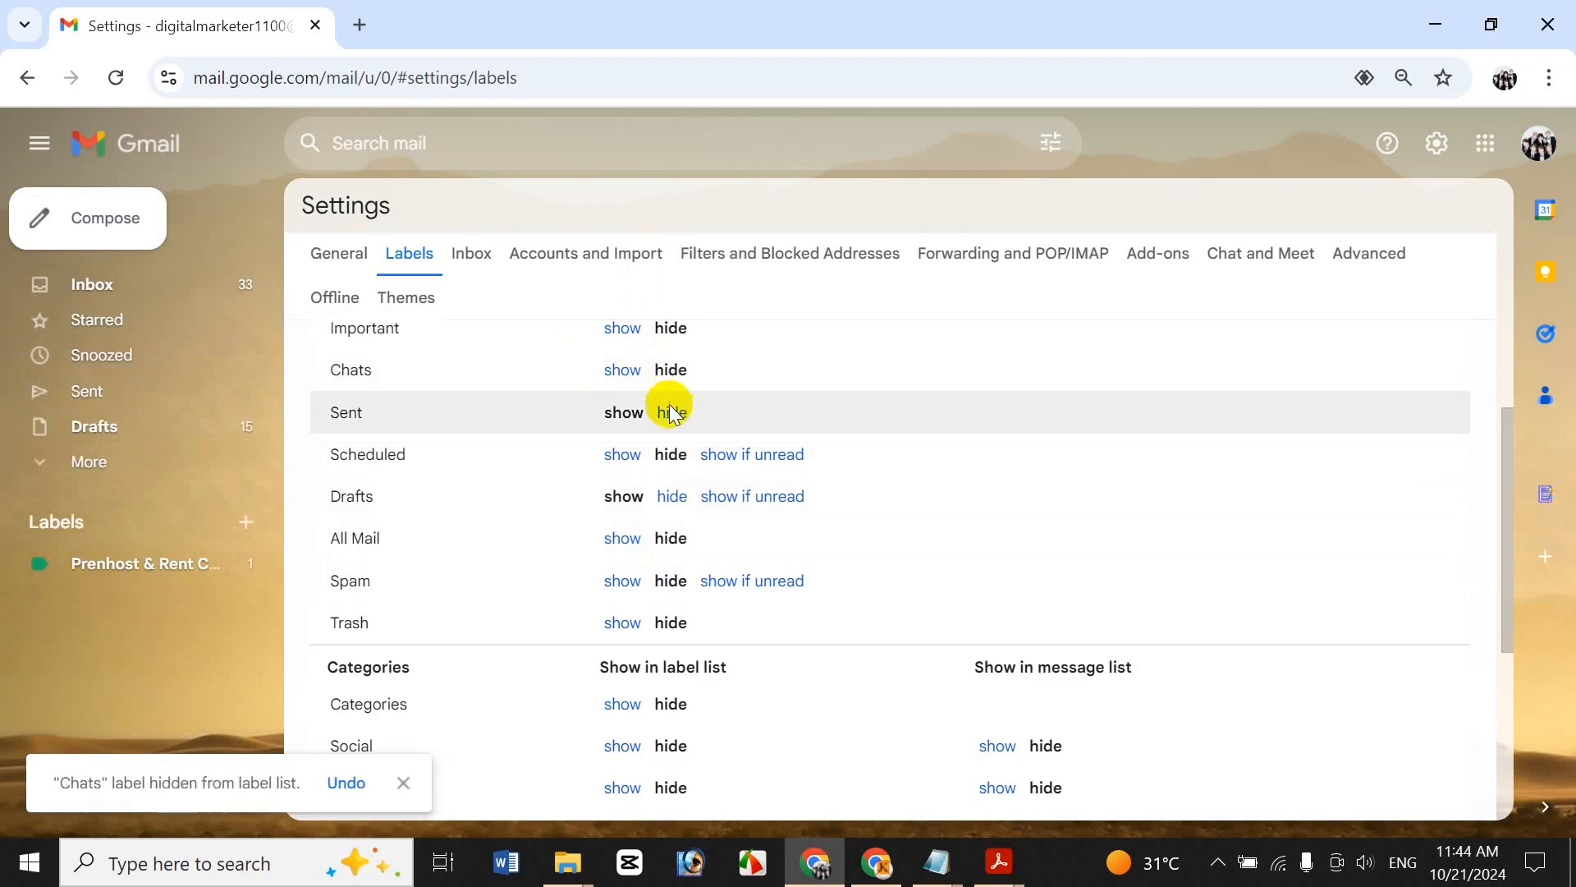
{"action": "left_click", "coordinate": [673, 411]}
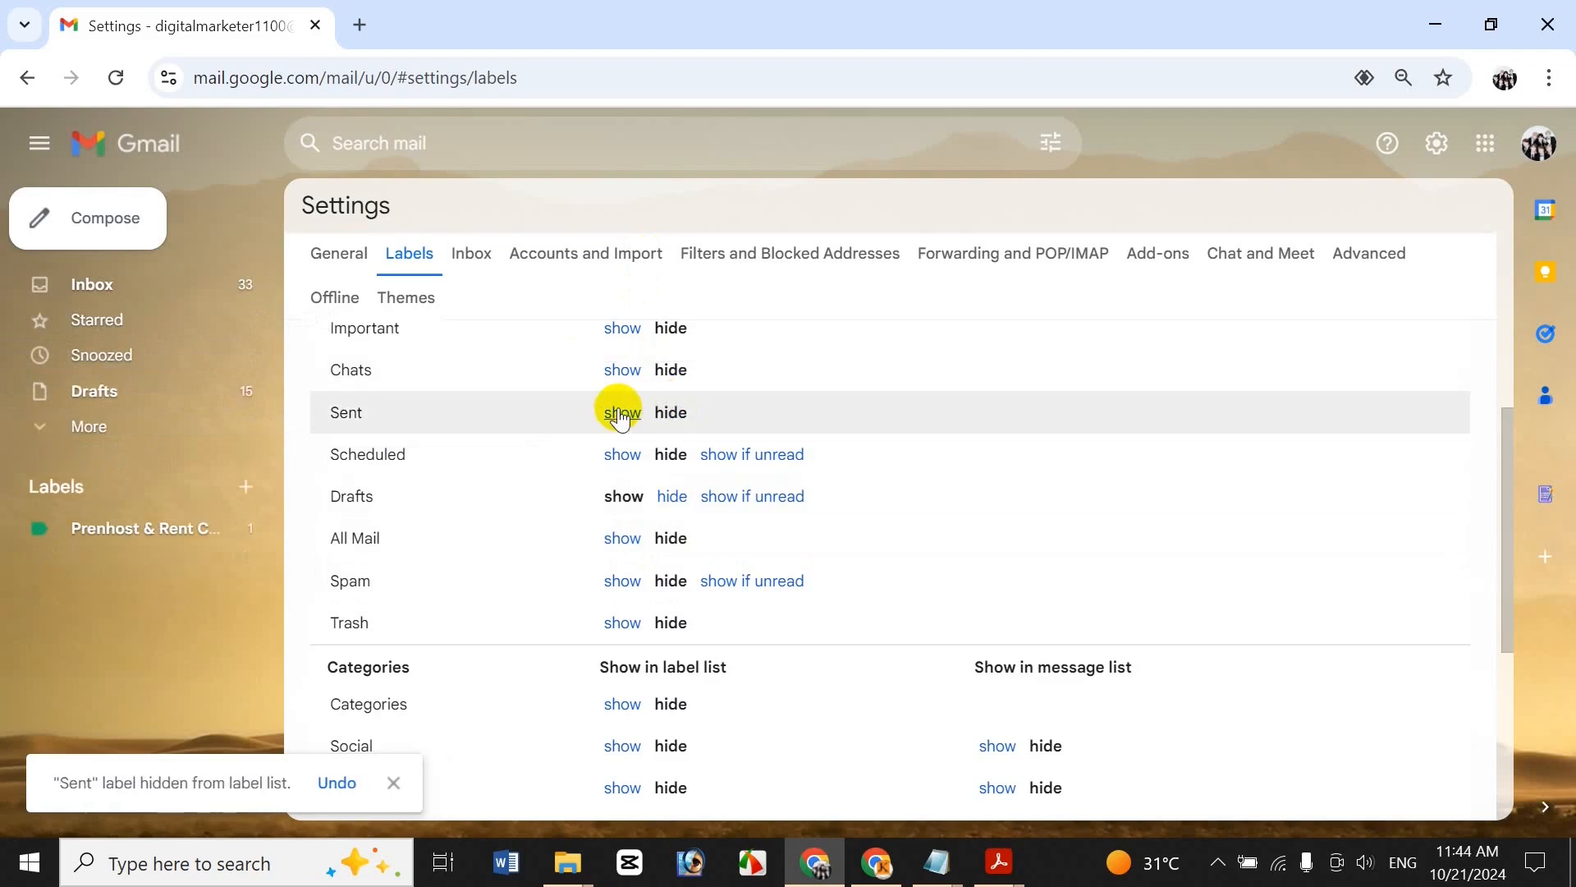
{"action": "left_click", "coordinate": [621, 413]}
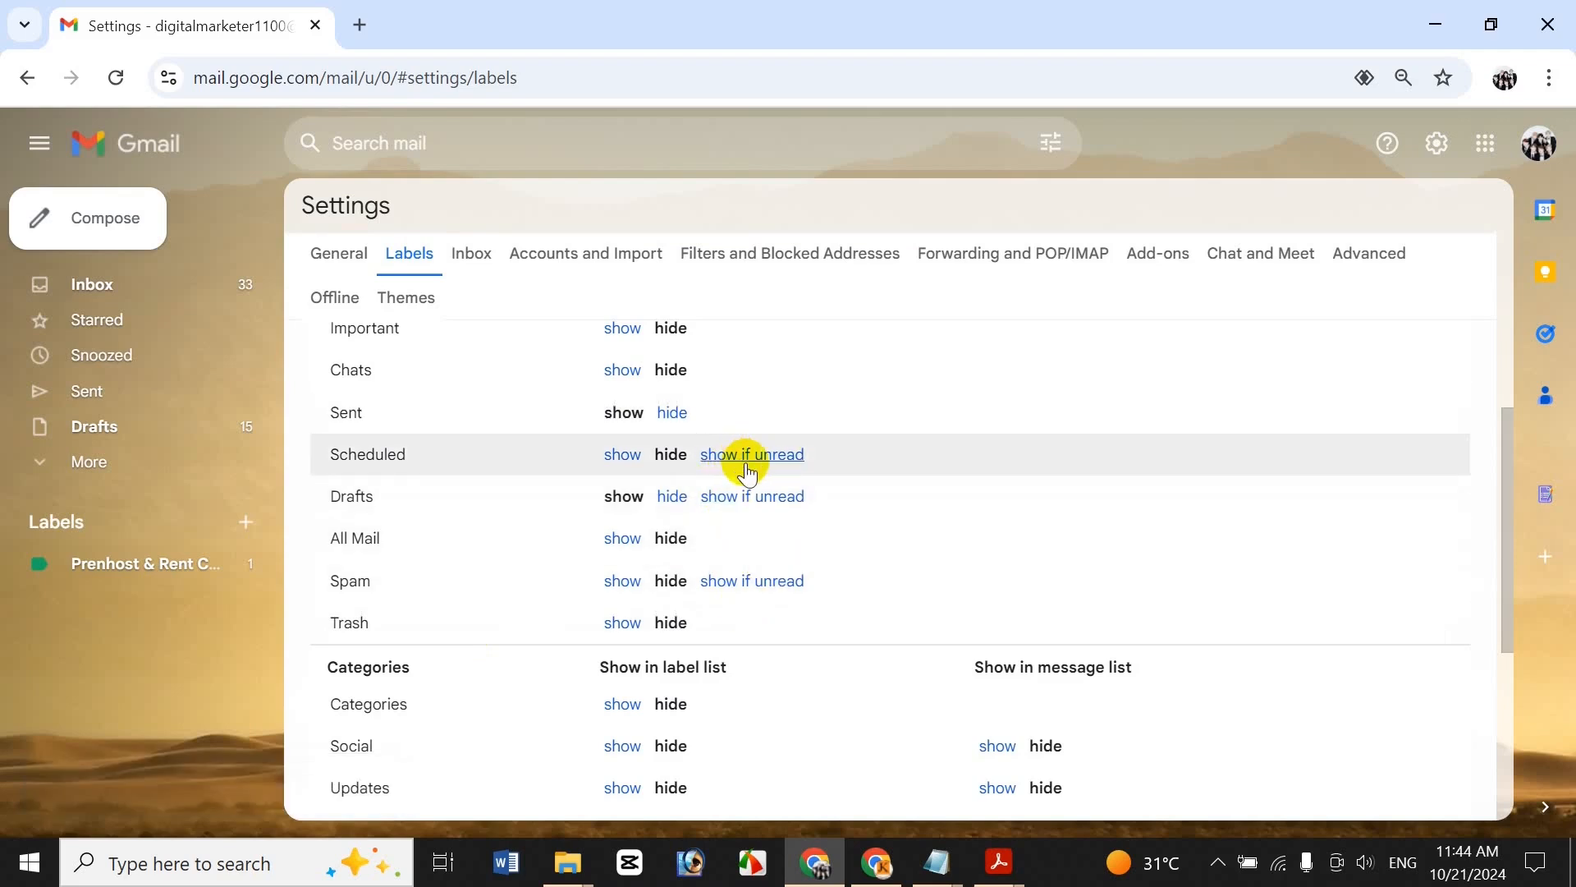
Switch the Scheduled label through show if unread and show, and set it back to hide
{"action": "left_click", "coordinate": [793, 457]}
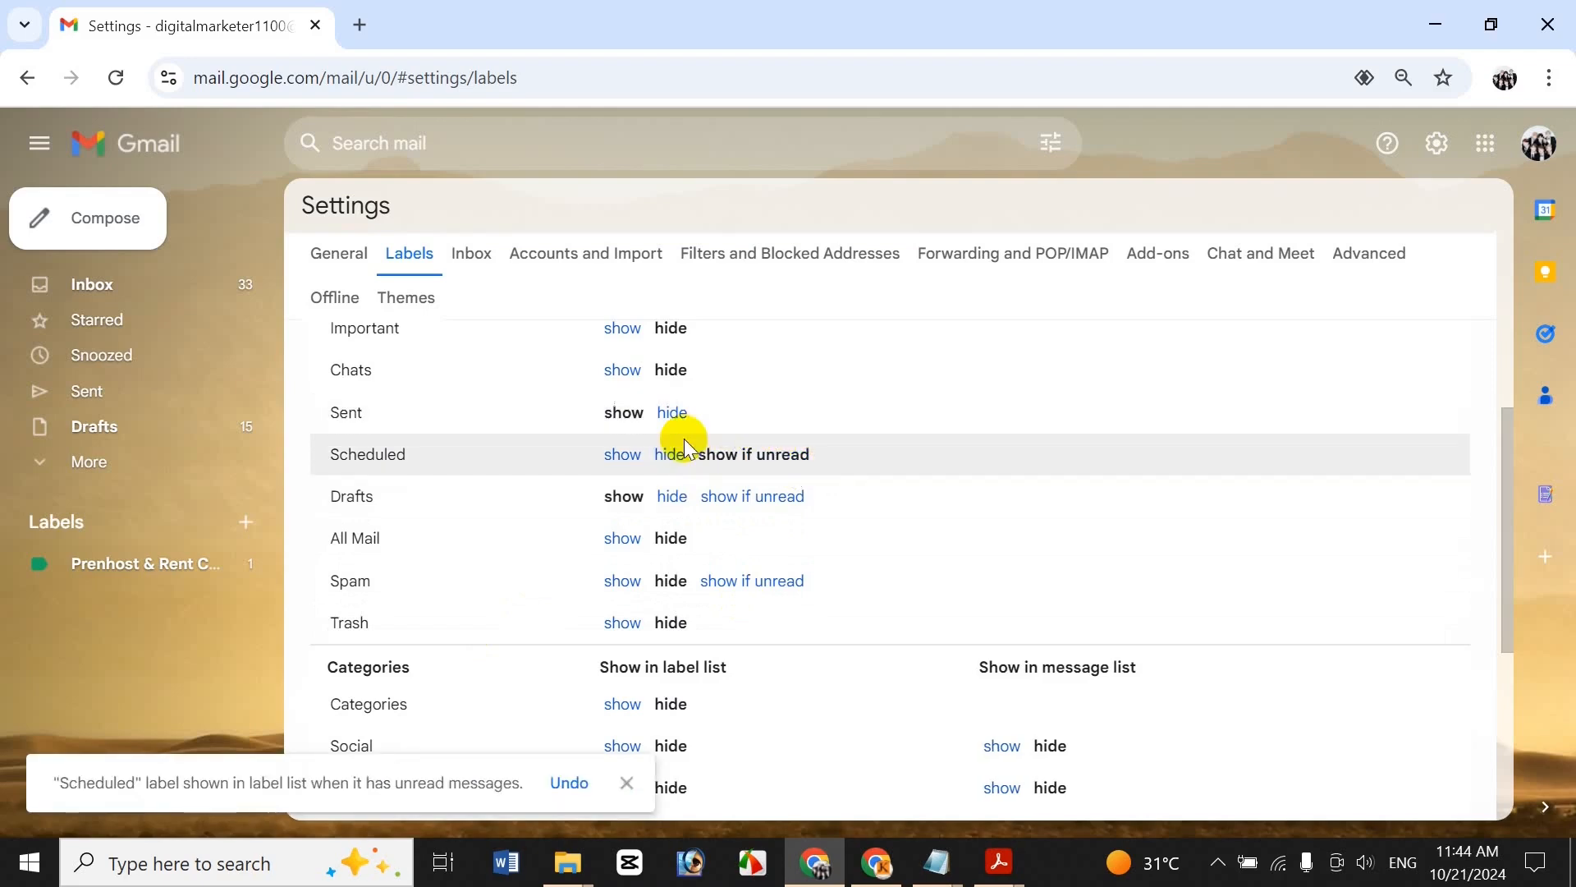
{"action": "left_click", "coordinate": [635, 460]}
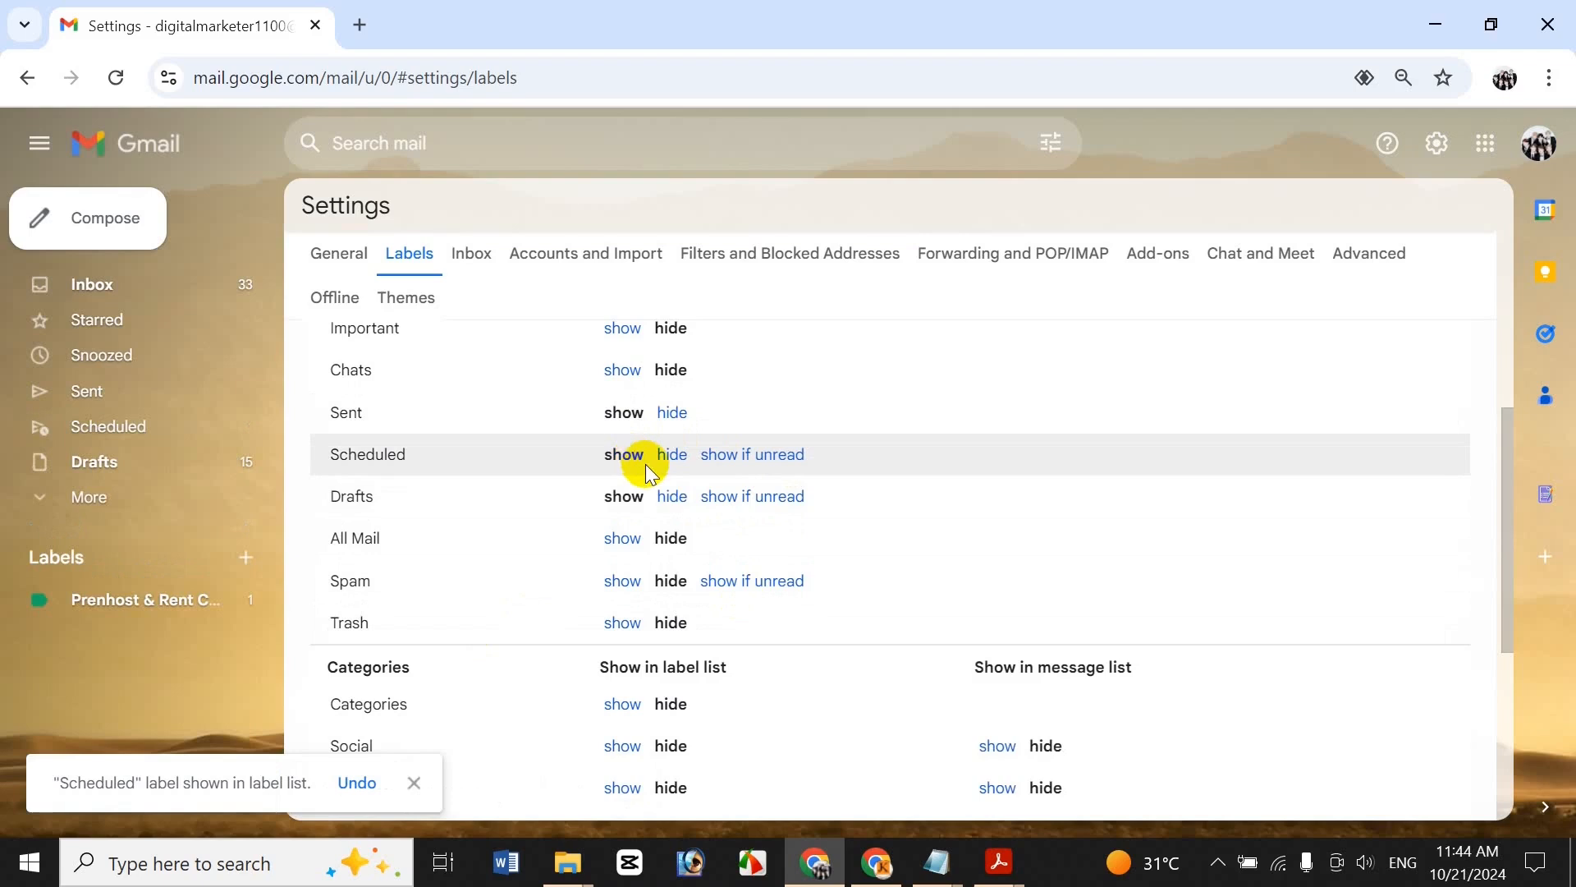
{"action": "left_click", "coordinate": [671, 455]}
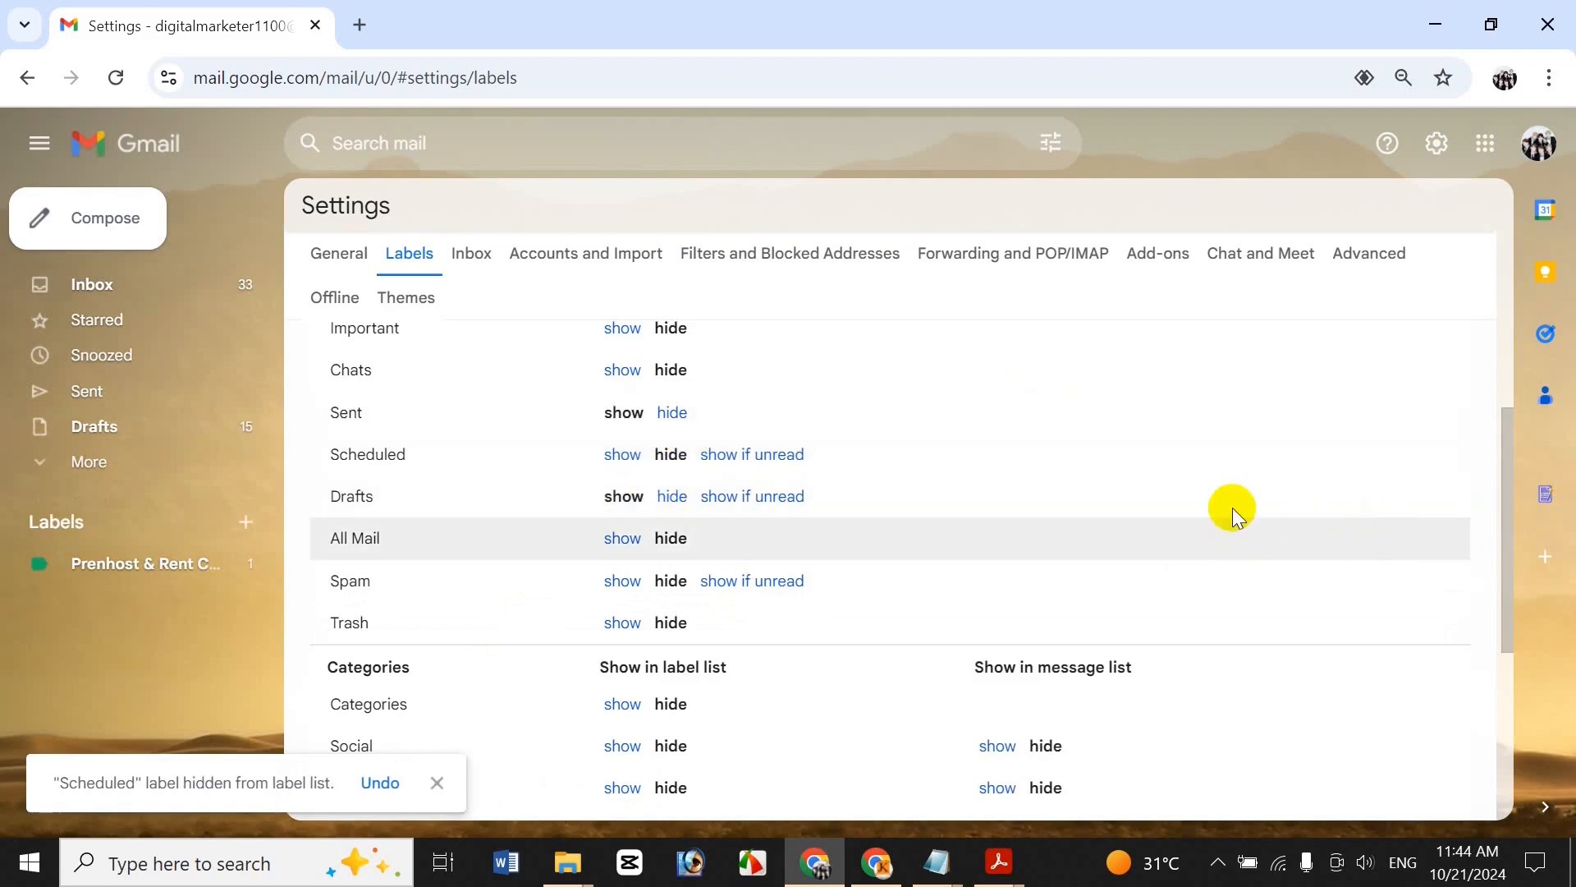
Show the Social and Forums categories in the label list and hide all categories again
{"action": "left_click_drag", "start_coordinate": [1507, 575], "coordinate": [1499, 440]}
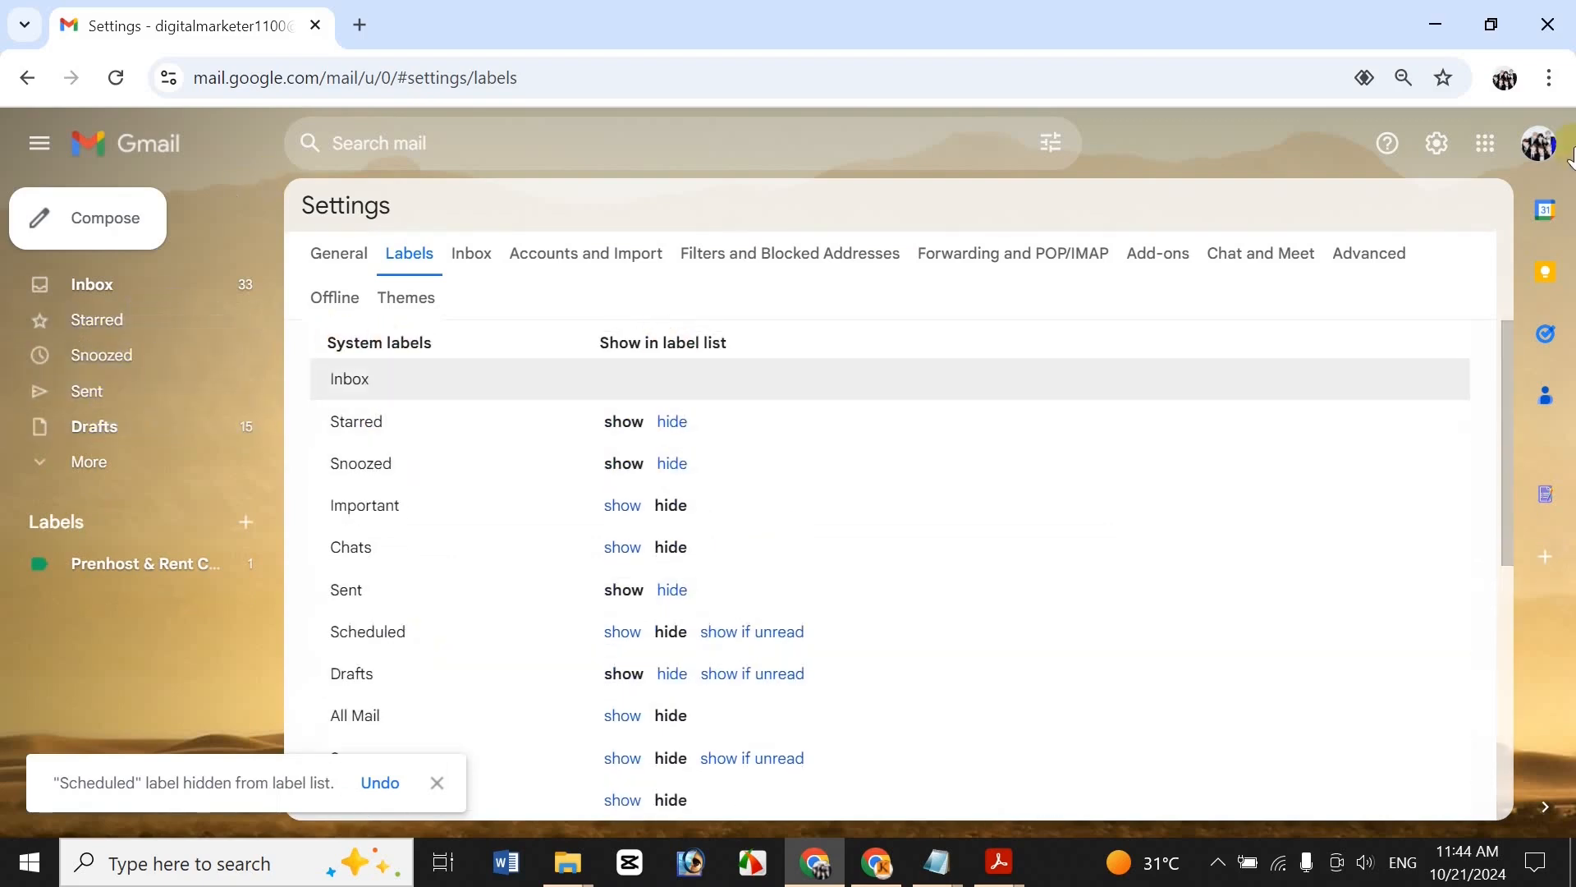
{"action": "left_click_drag", "start_coordinate": [1499, 454], "coordinate": [1495, 683]}
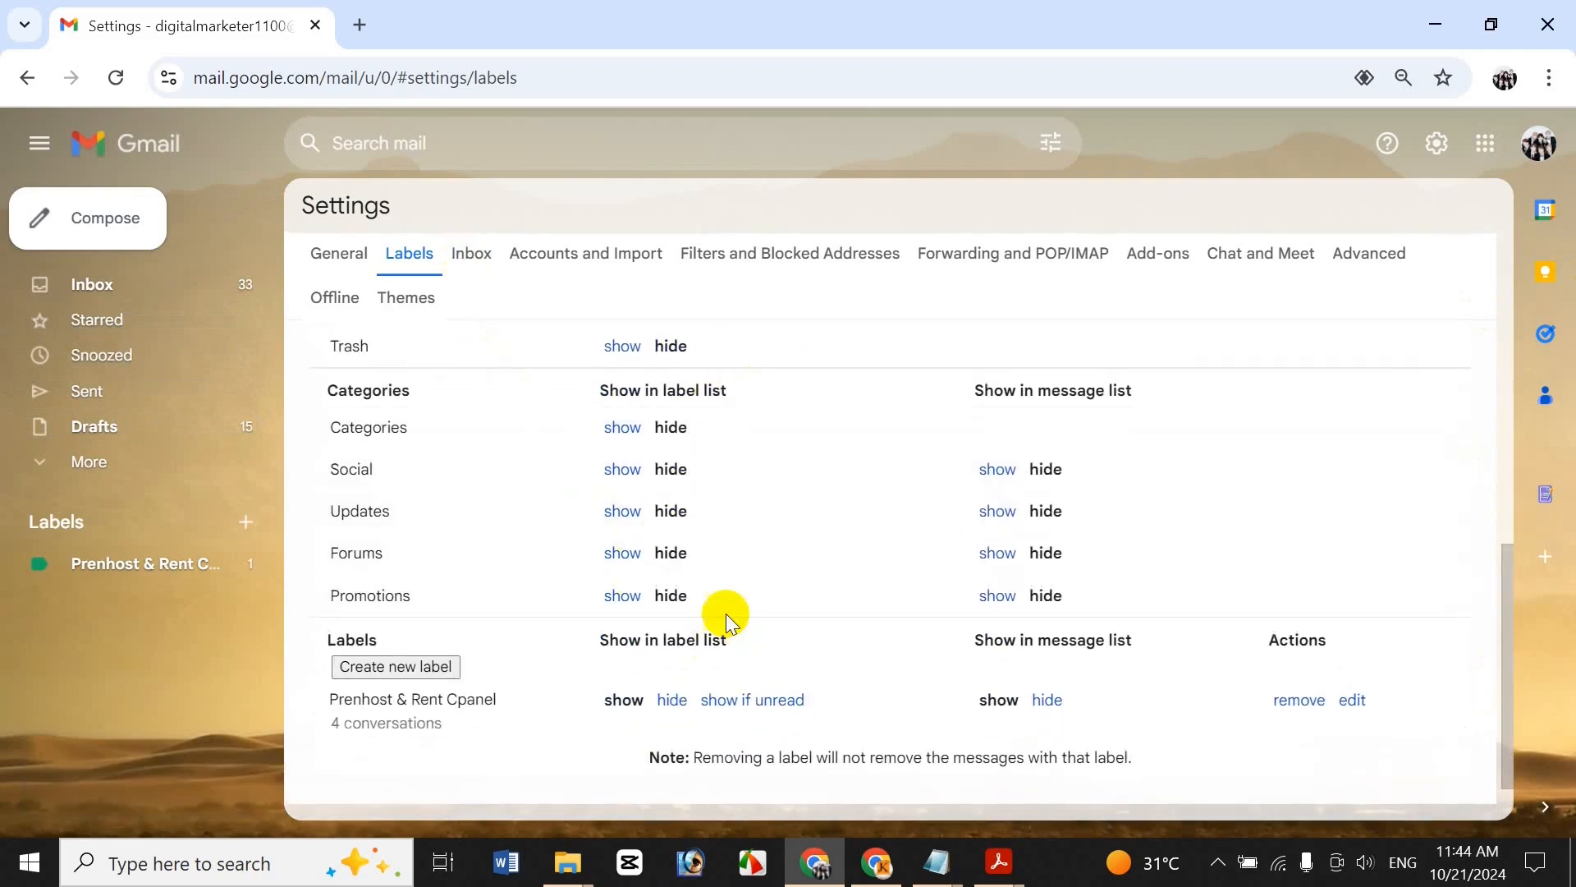
{"action": "left_click_drag", "start_coordinate": [1506, 655], "coordinate": [1519, 788]}
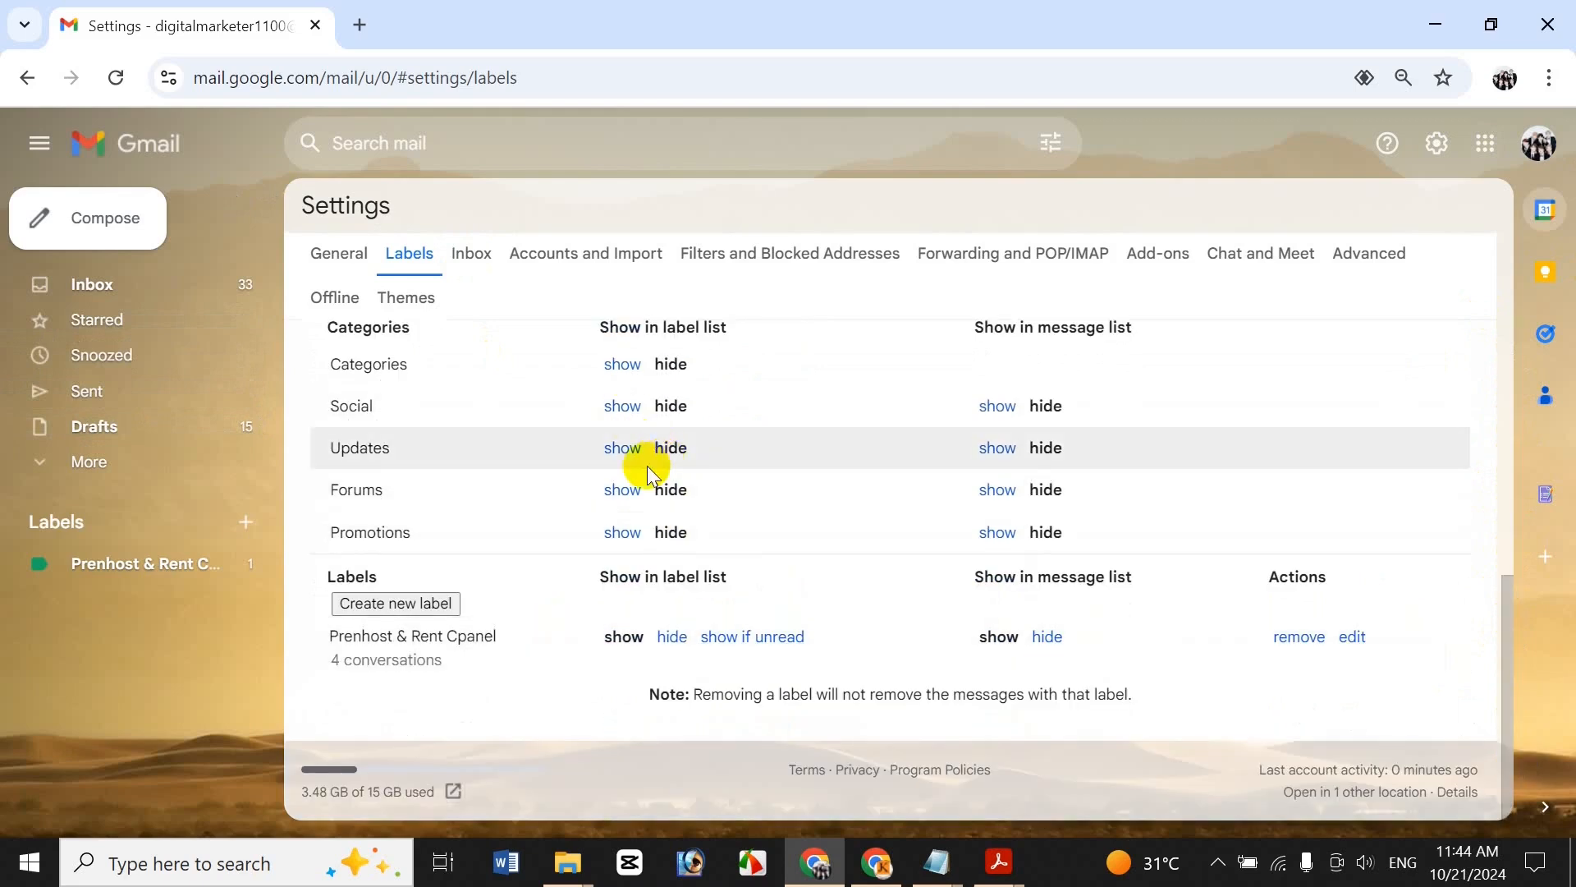
{"action": "left_click", "coordinate": [622, 407]}
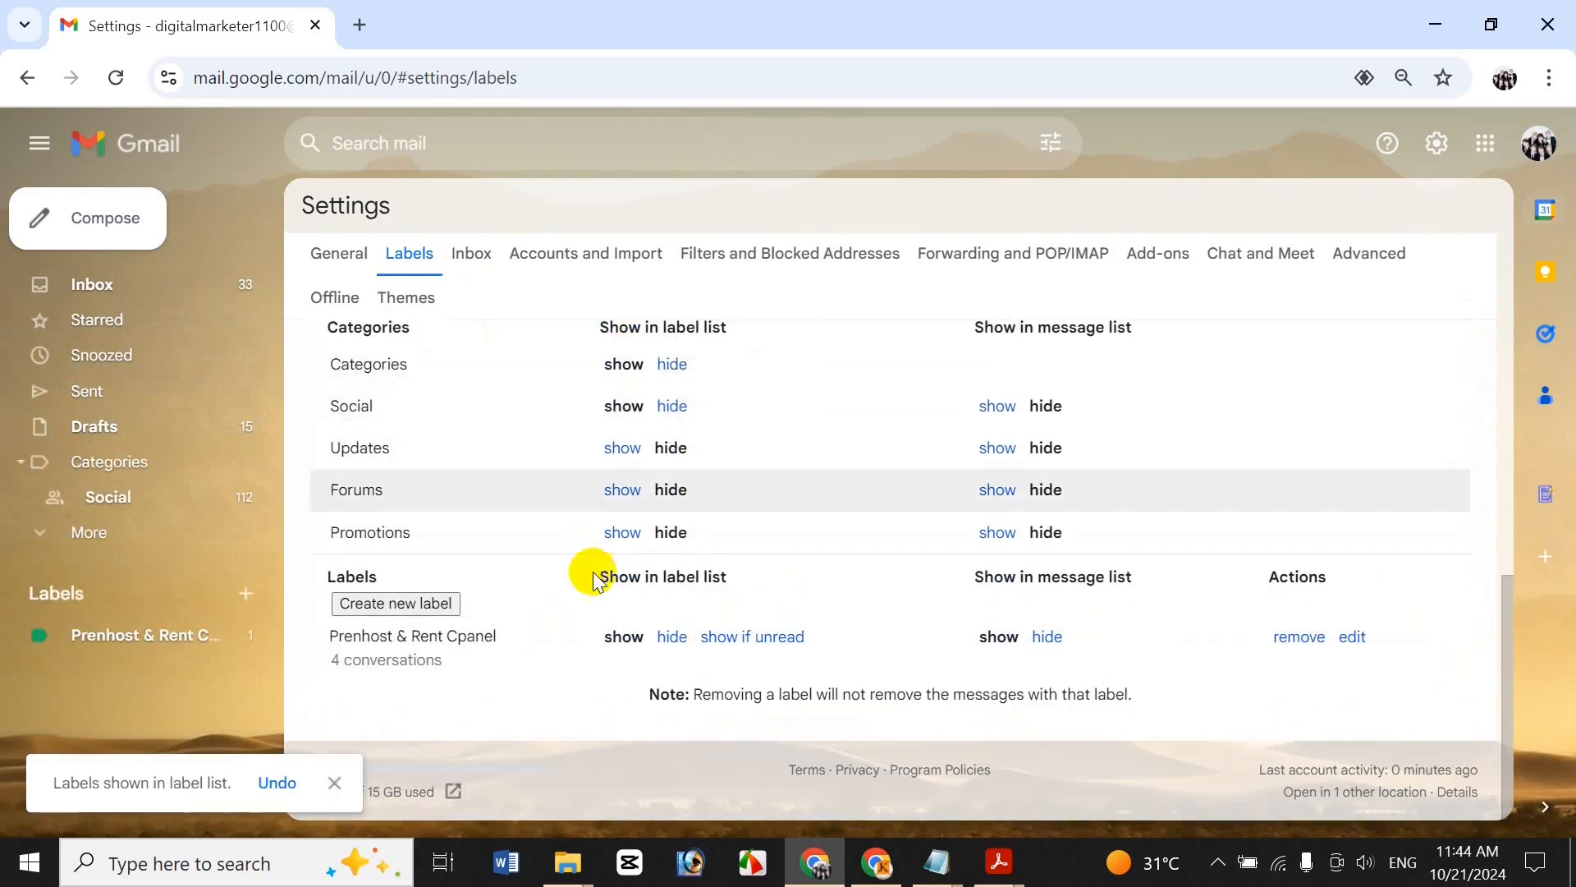
{"action": "left_click", "coordinate": [624, 491]}
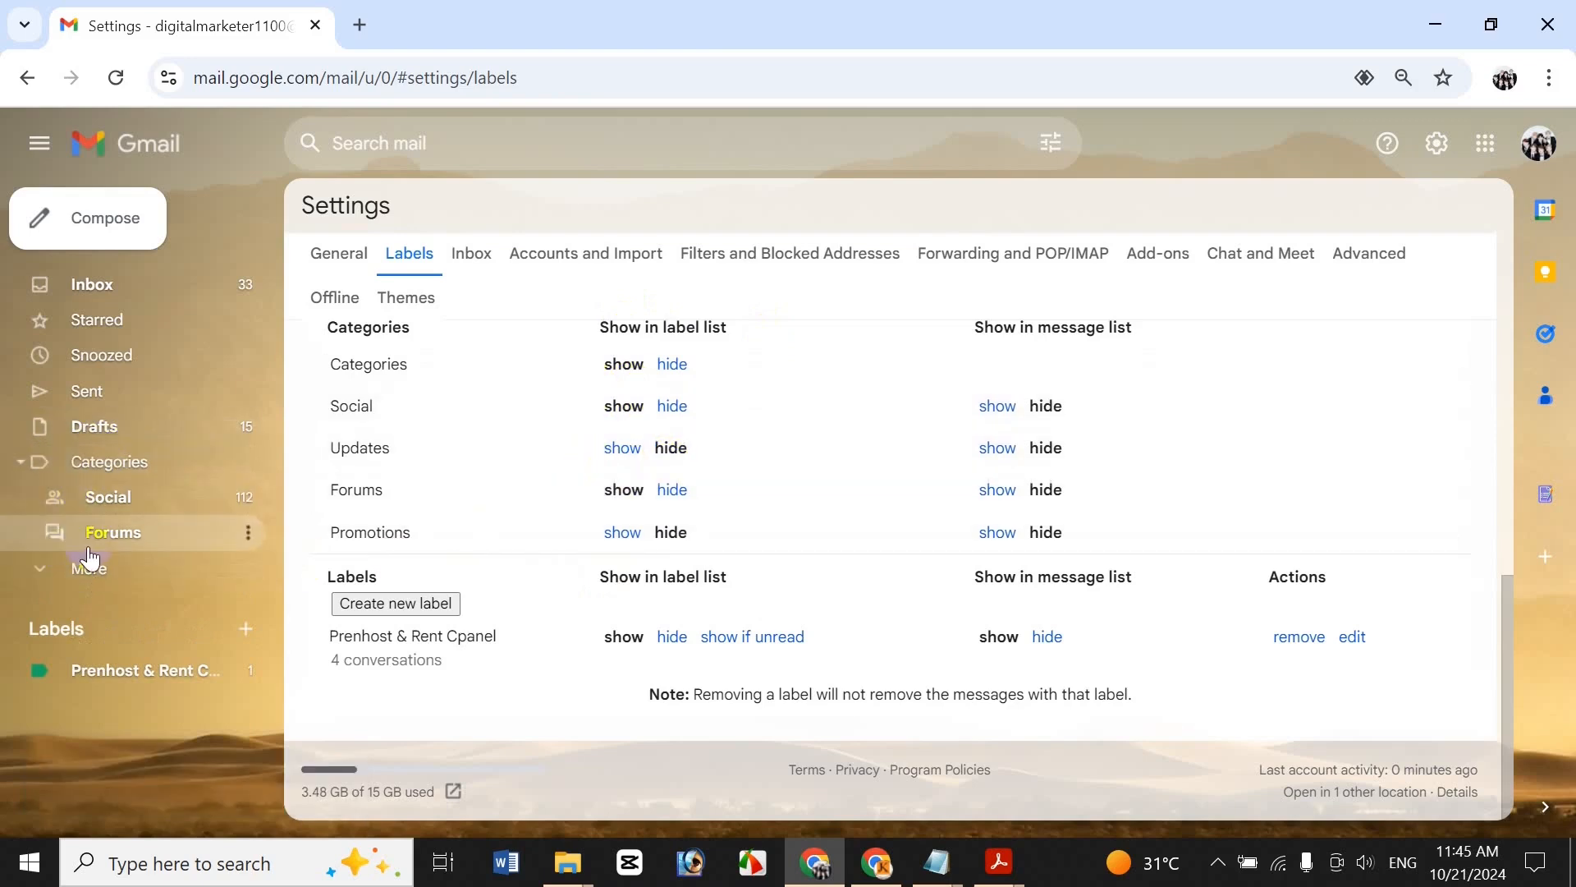
{"action": "left_click", "coordinate": [673, 367]}
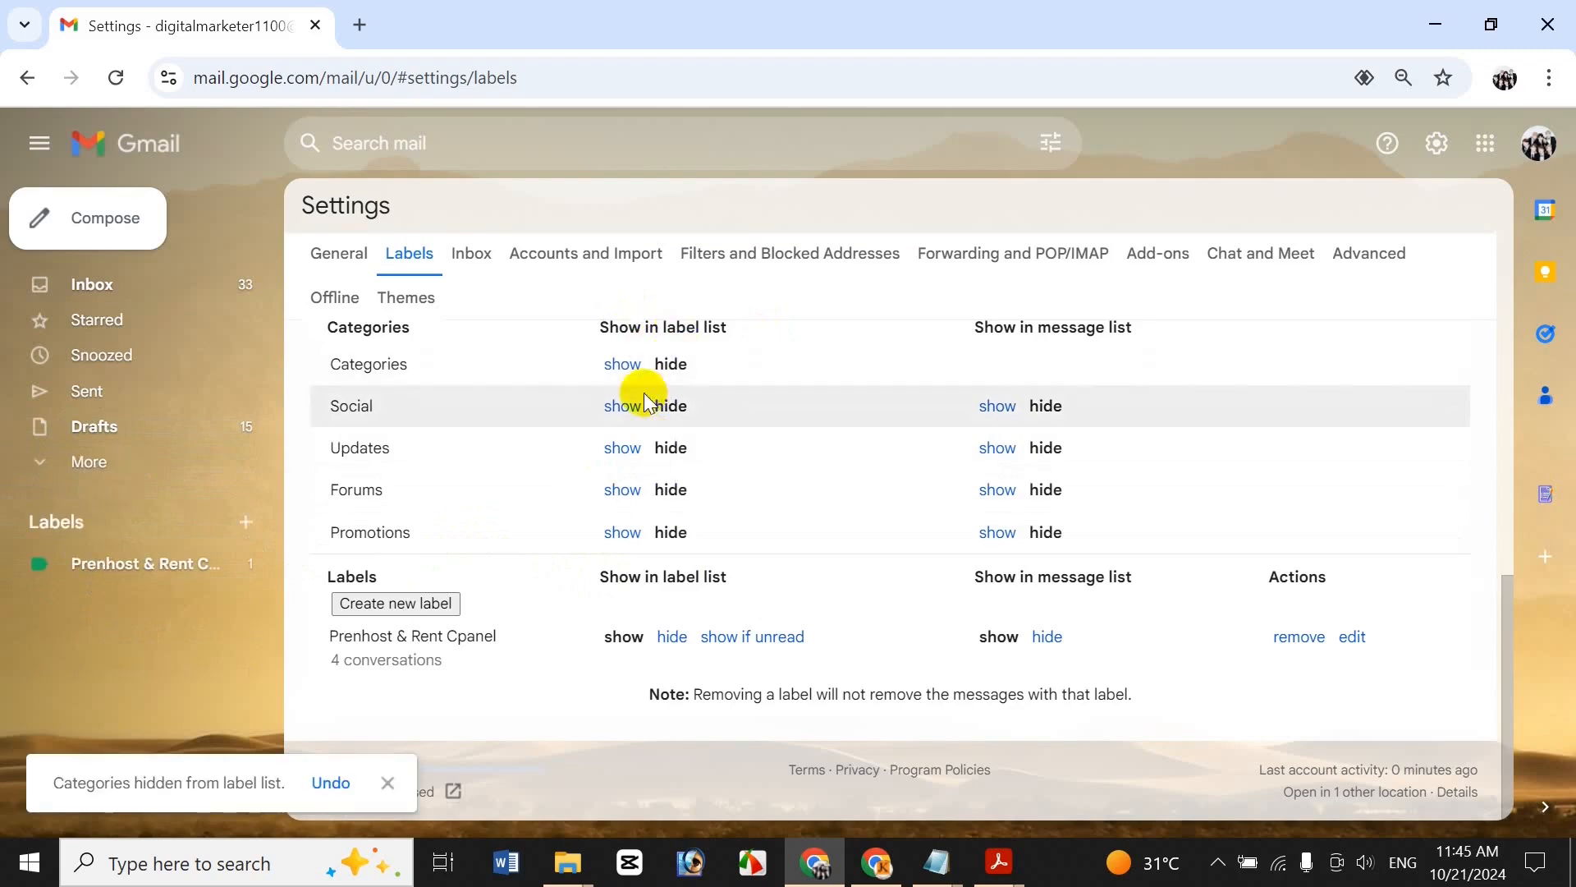
Switch the whole Categories group between show and hide twice in the label list, ending with hide
{"action": "left_click", "coordinate": [606, 371]}
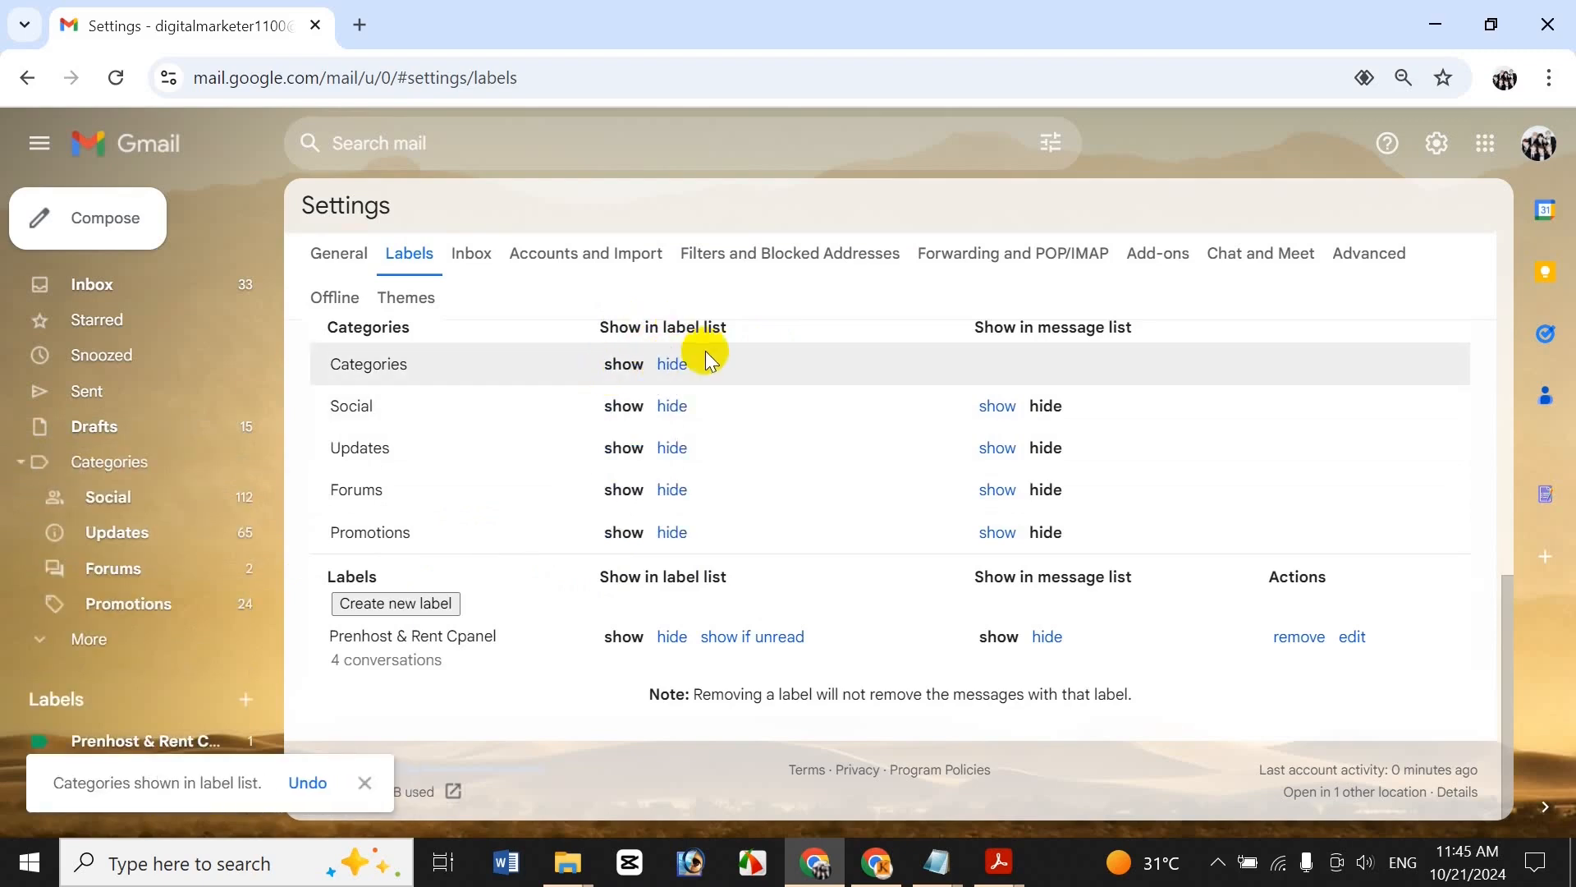
{"action": "left_click", "coordinate": [672, 363]}
{"action": "left_click", "coordinate": [624, 366]}
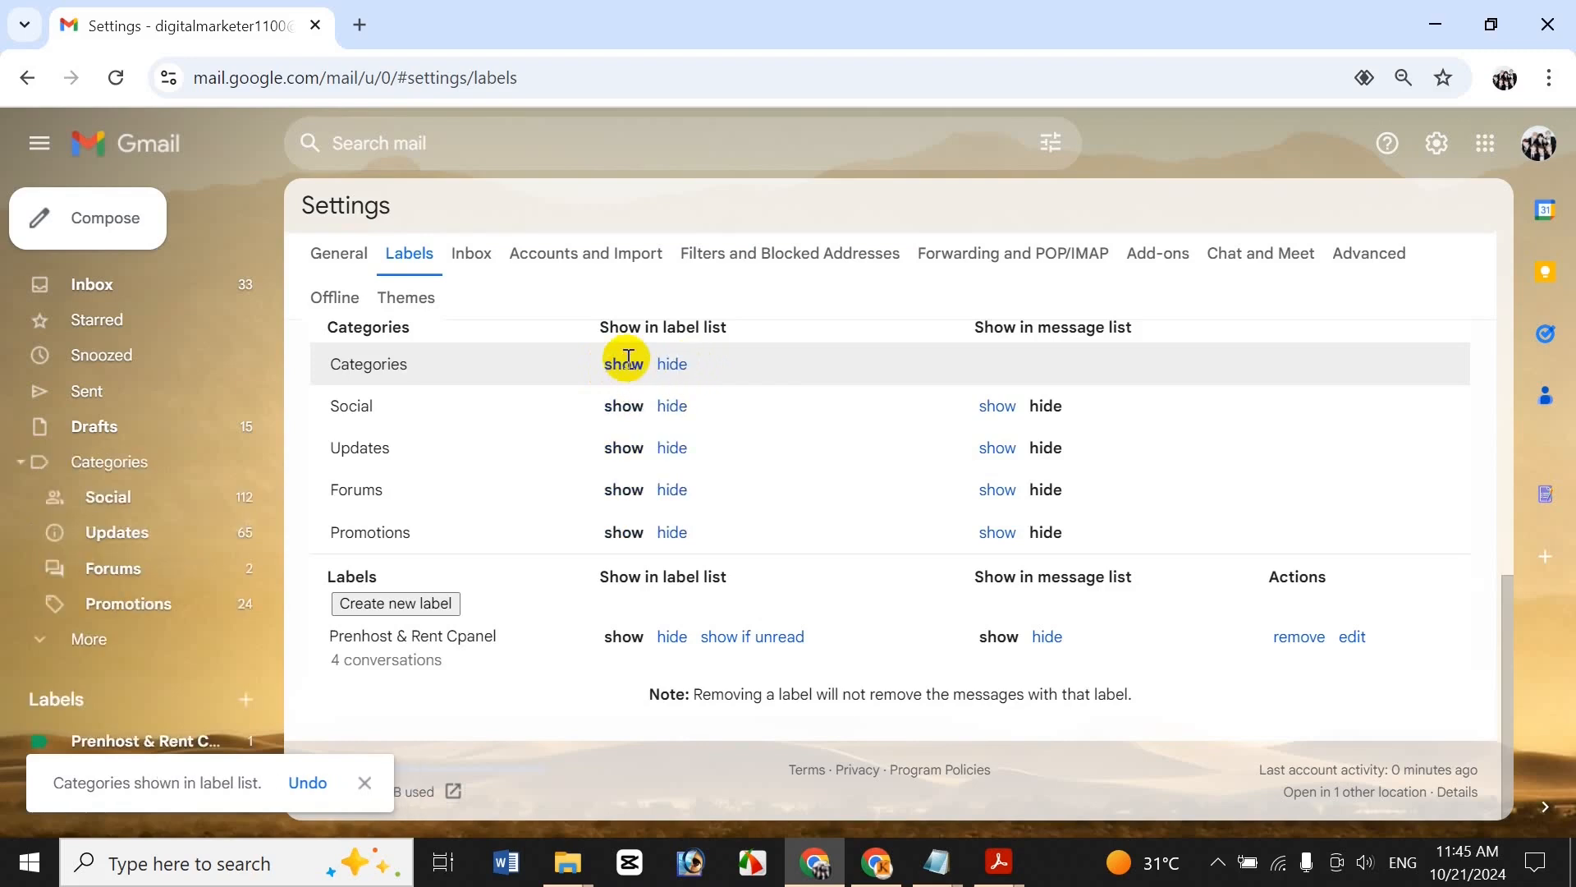
{"action": "left_click", "coordinate": [667, 369]}
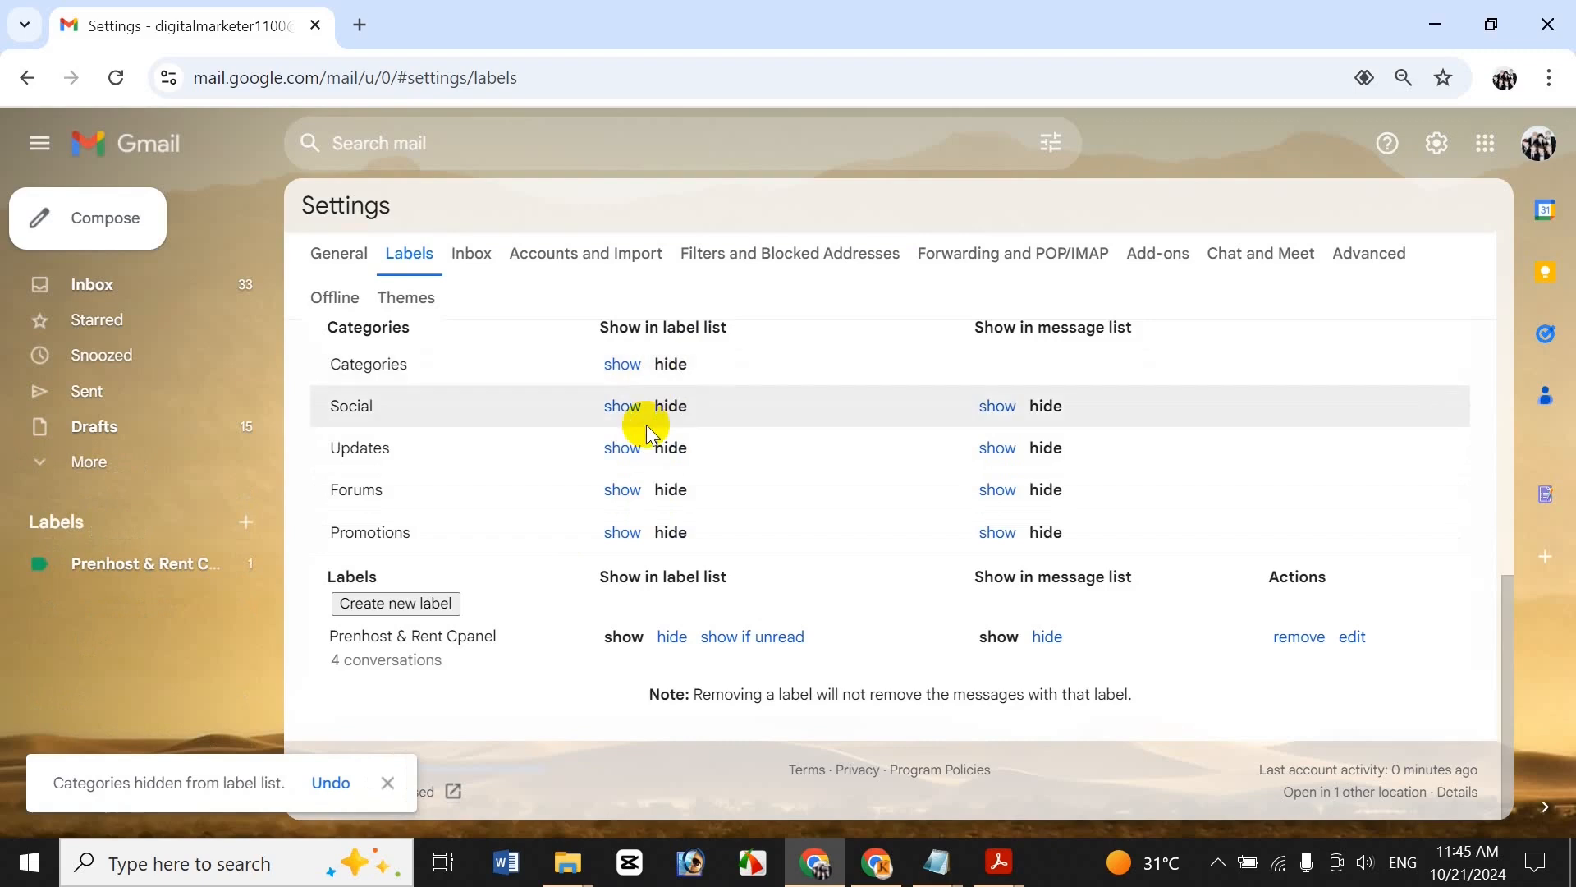
Show the Updates and Forums categories in the label list and hide the whole Categories group
{"action": "left_click", "coordinate": [624, 449]}
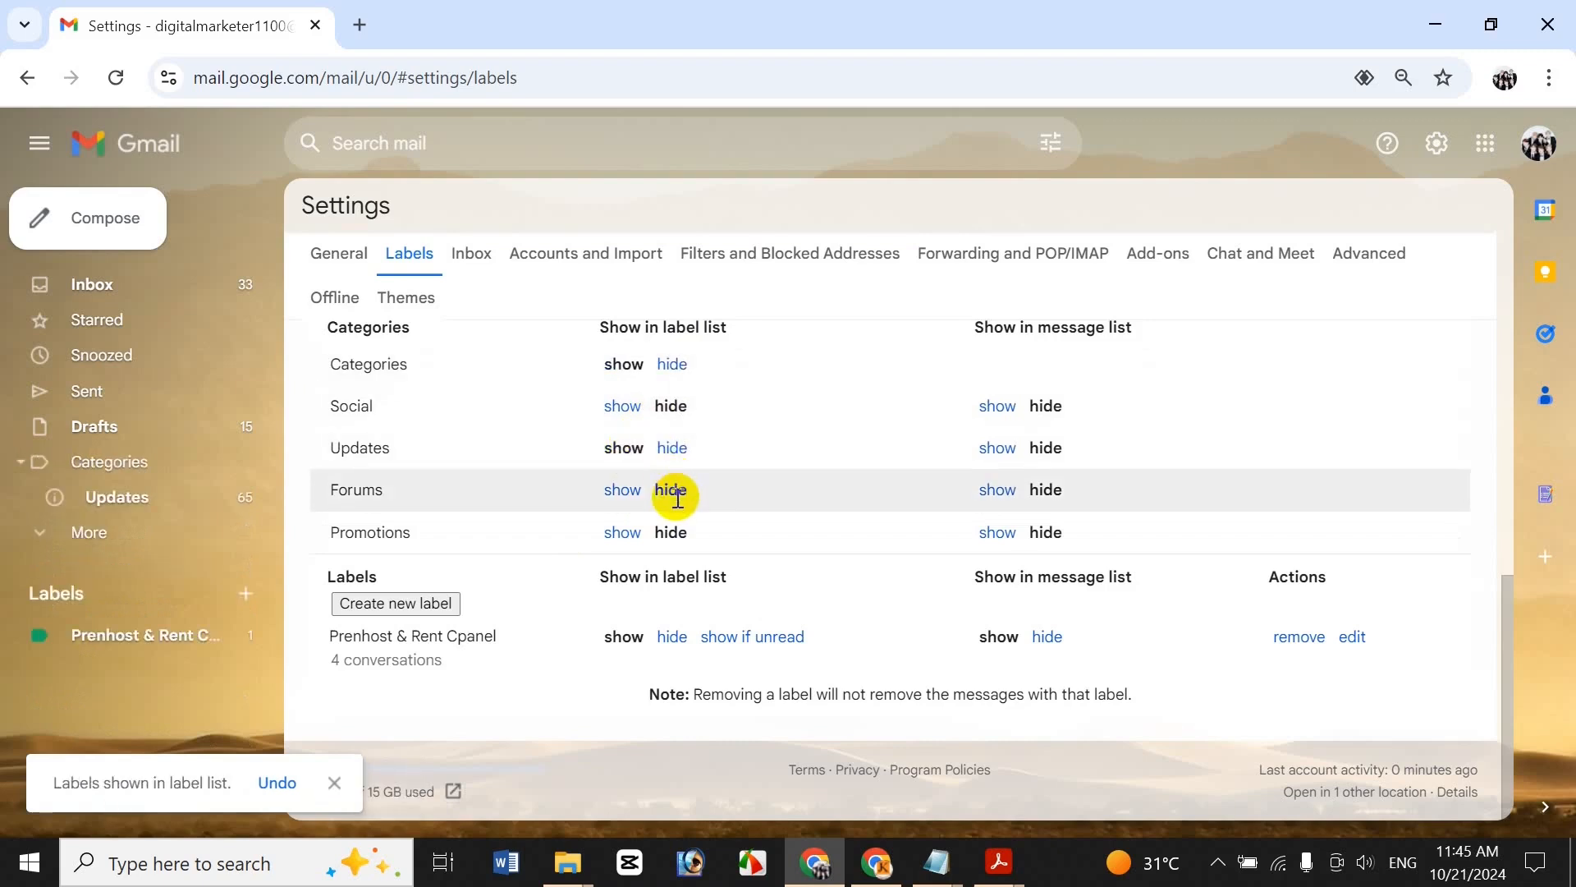
{"action": "left_click", "coordinate": [622, 489]}
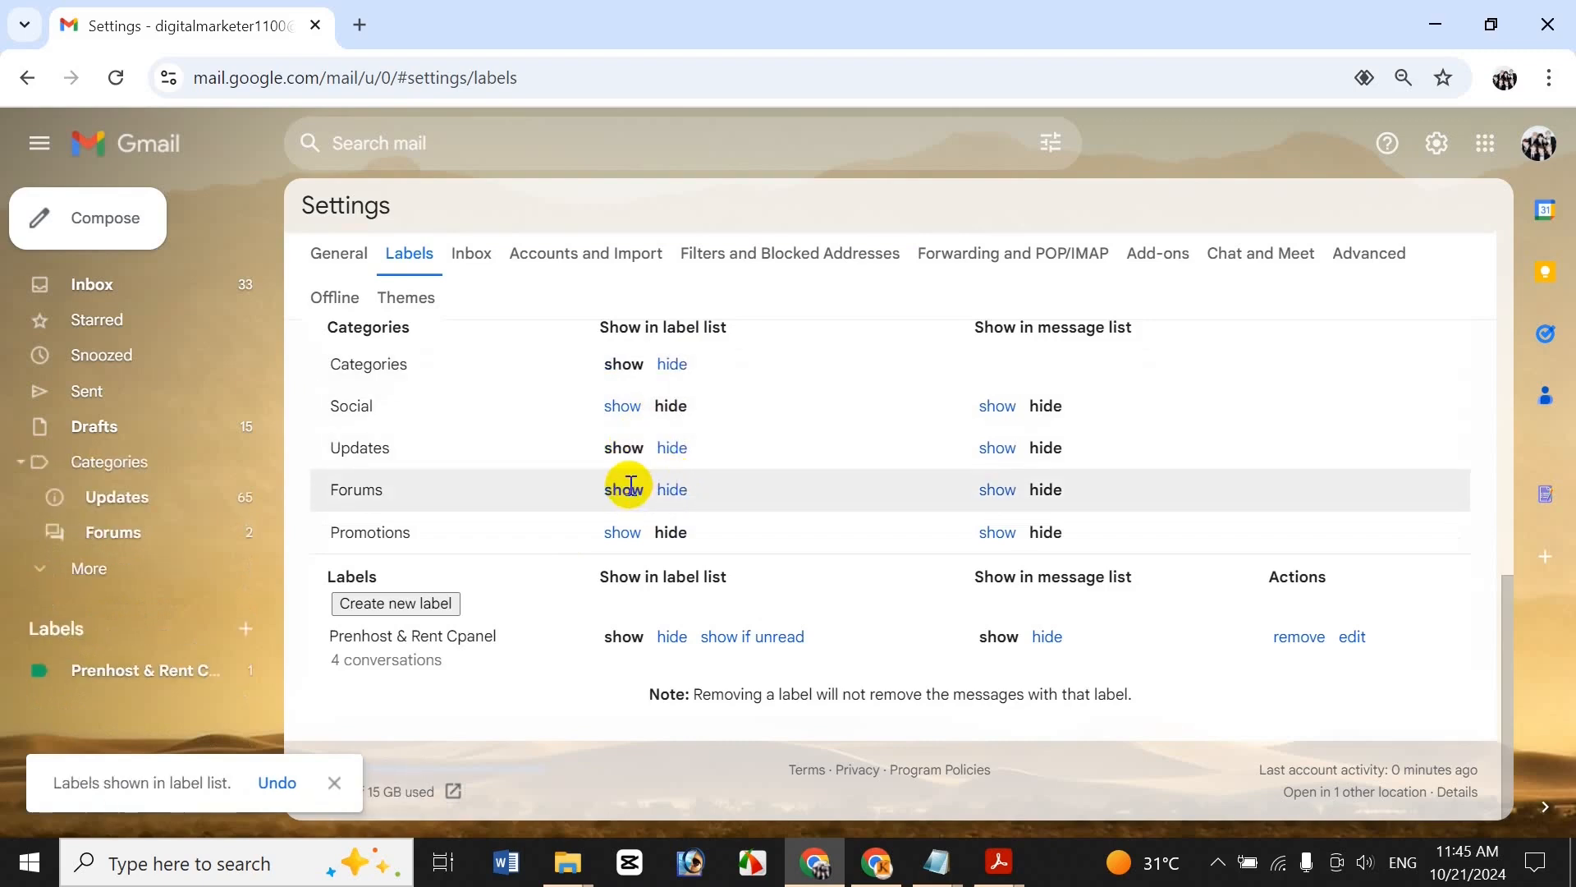
{"action": "left_click", "coordinate": [673, 364]}
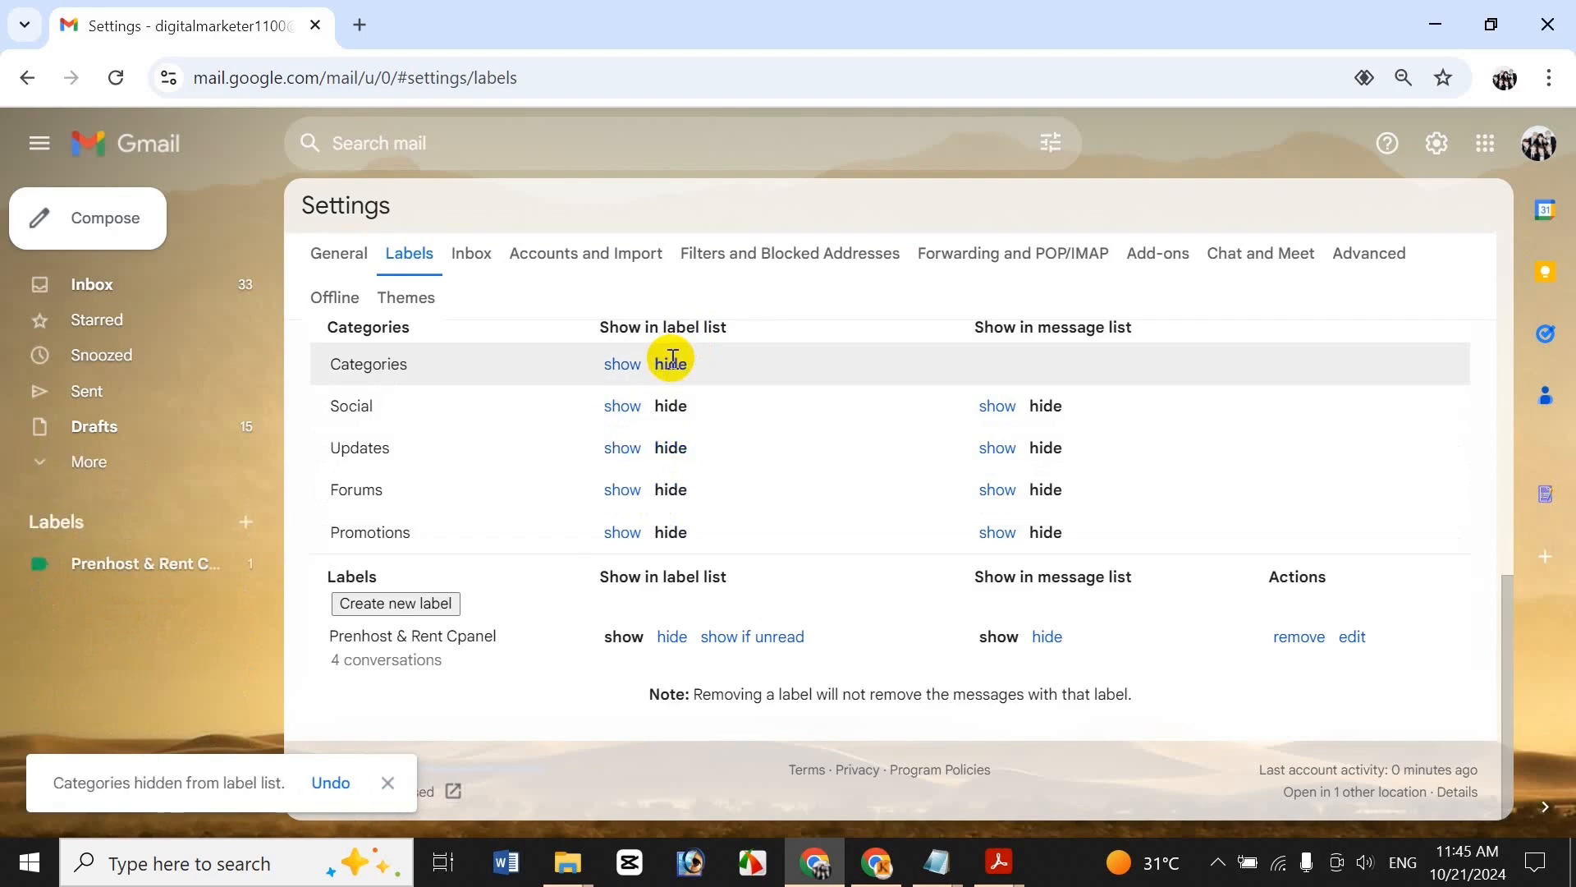
Show the whole Categories group in the label list and hide it again
{"action": "left_click", "coordinate": [621, 366]}
{"action": "left_click", "coordinate": [672, 364]}
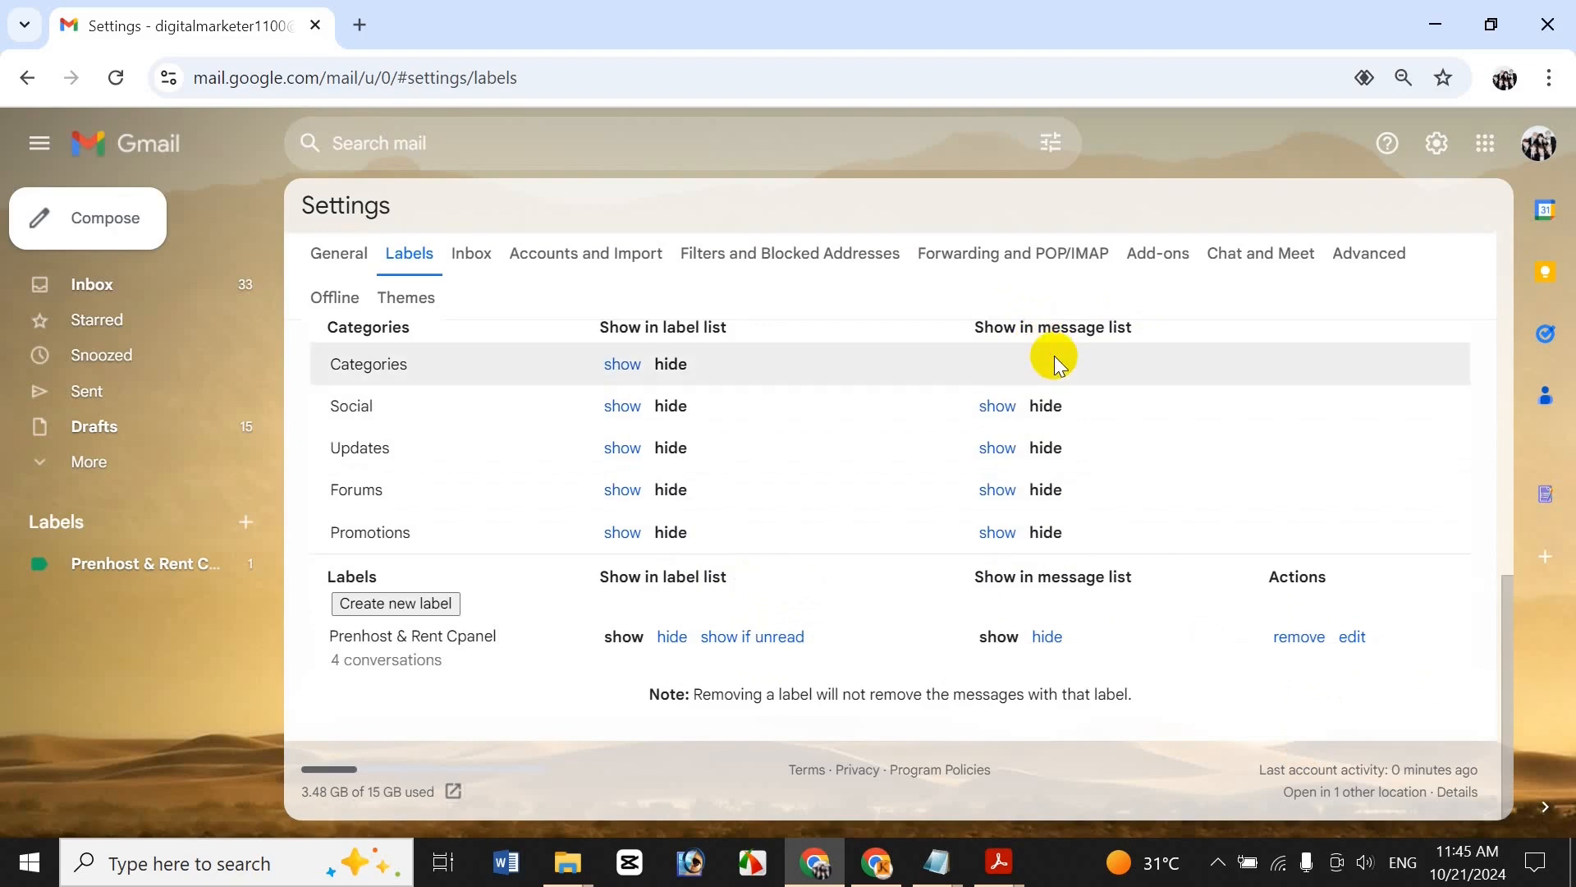
Show the Social label in the message list and view the Social emails in the inbox
{"action": "left_click", "coordinate": [998, 407]}
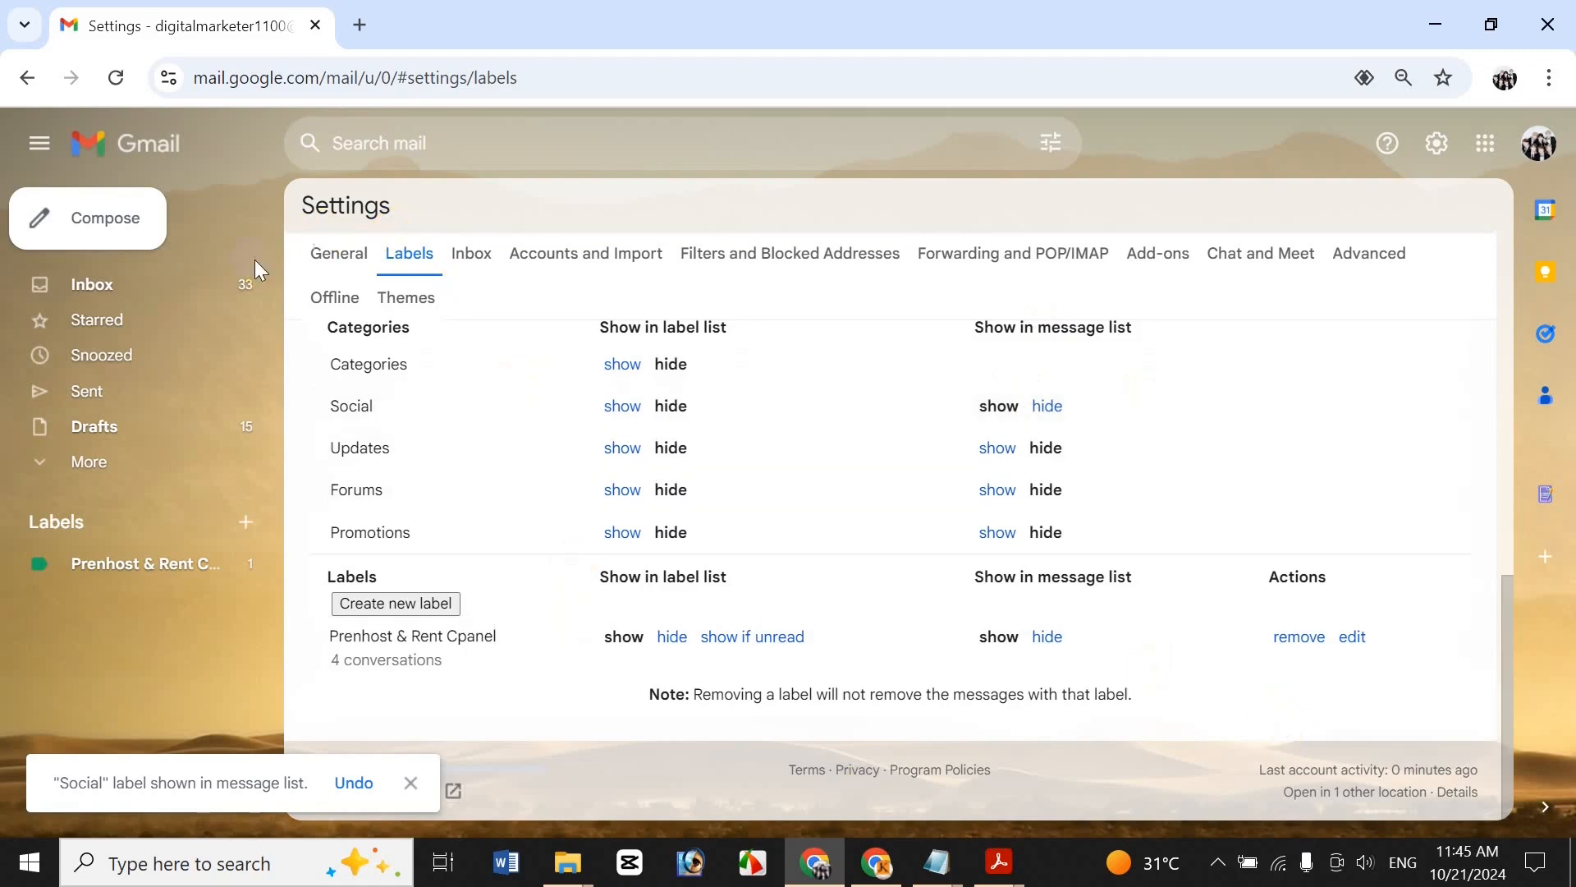
{"action": "left_click", "coordinate": [218, 284]}
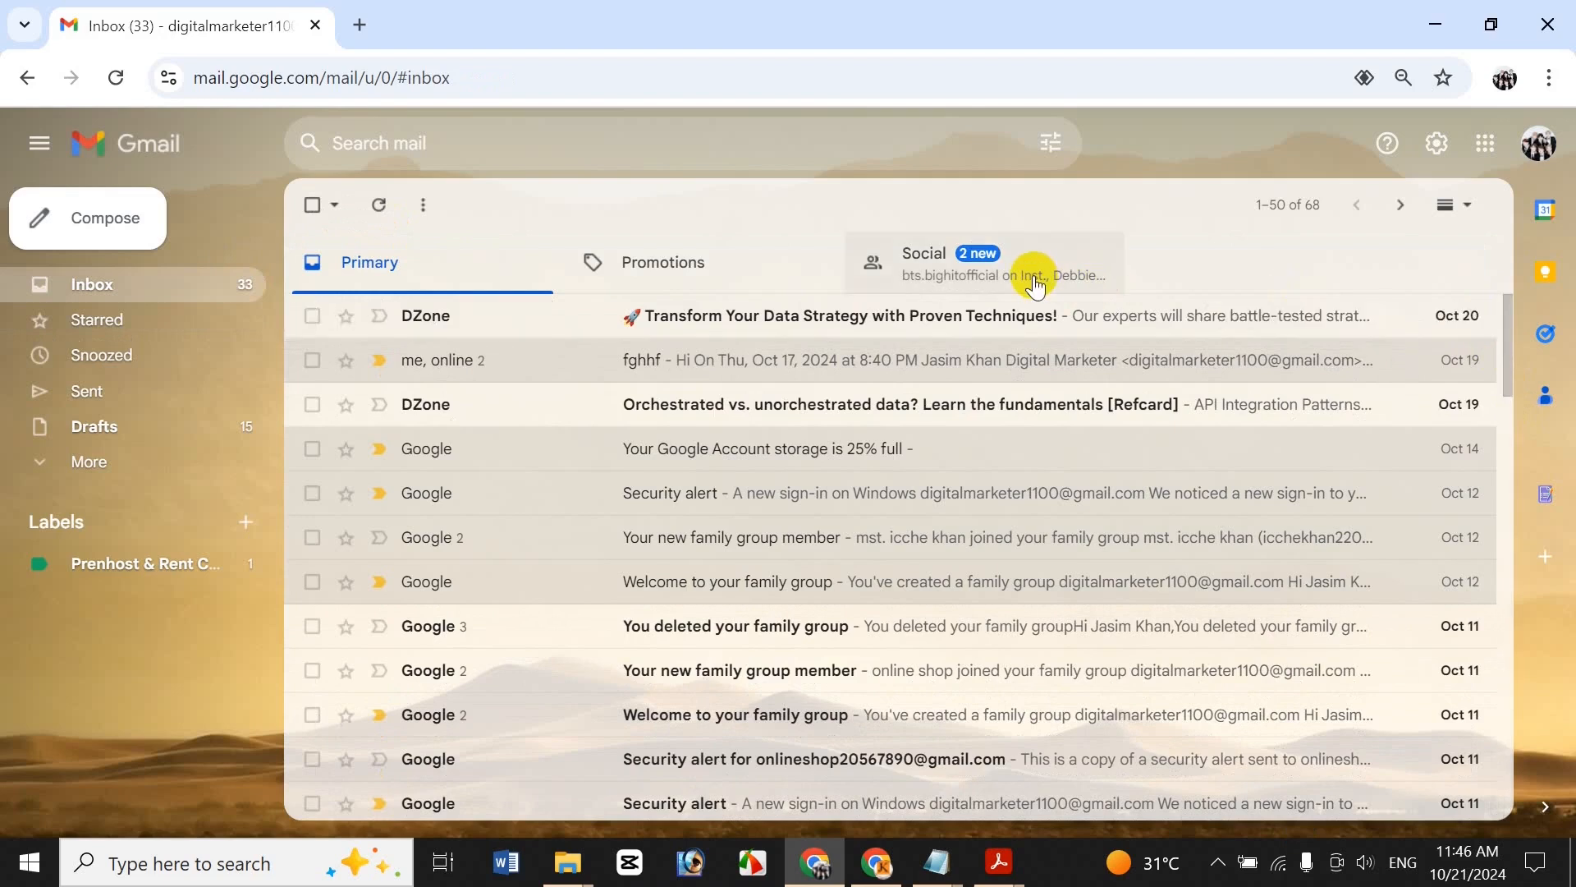
{"action": "left_click", "coordinate": [1035, 287]}
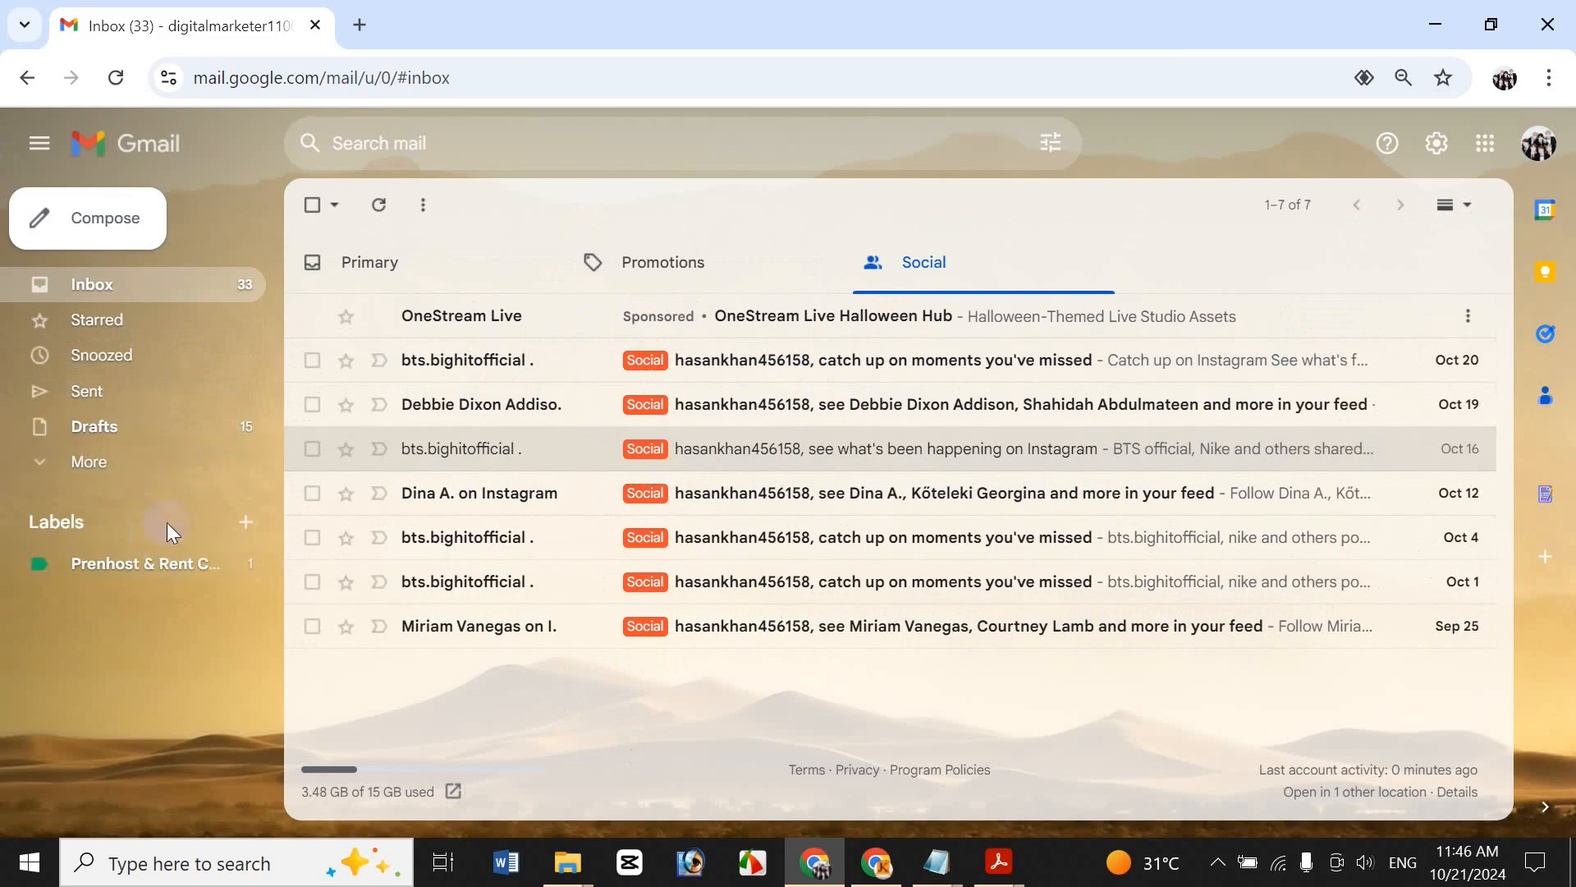
In the Labels settings, show the Updates category in the message list, and hide both Social and Updates there again
{"action": "left_click", "coordinate": [1439, 146]}
{"action": "left_click", "coordinate": [1401, 257]}
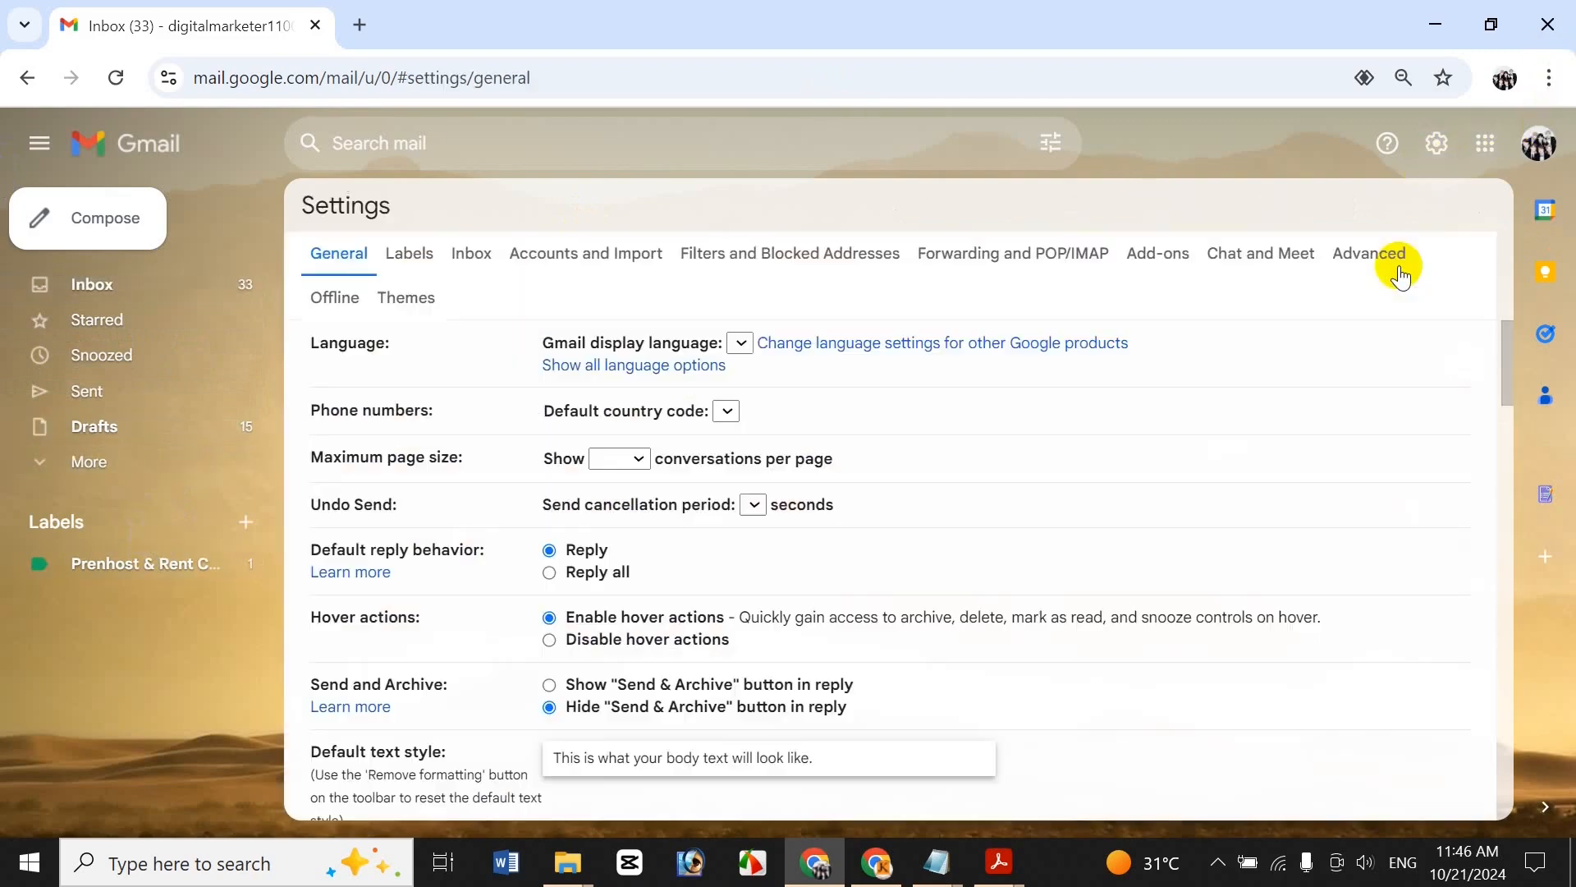
{"action": "left_click", "coordinate": [410, 255]}
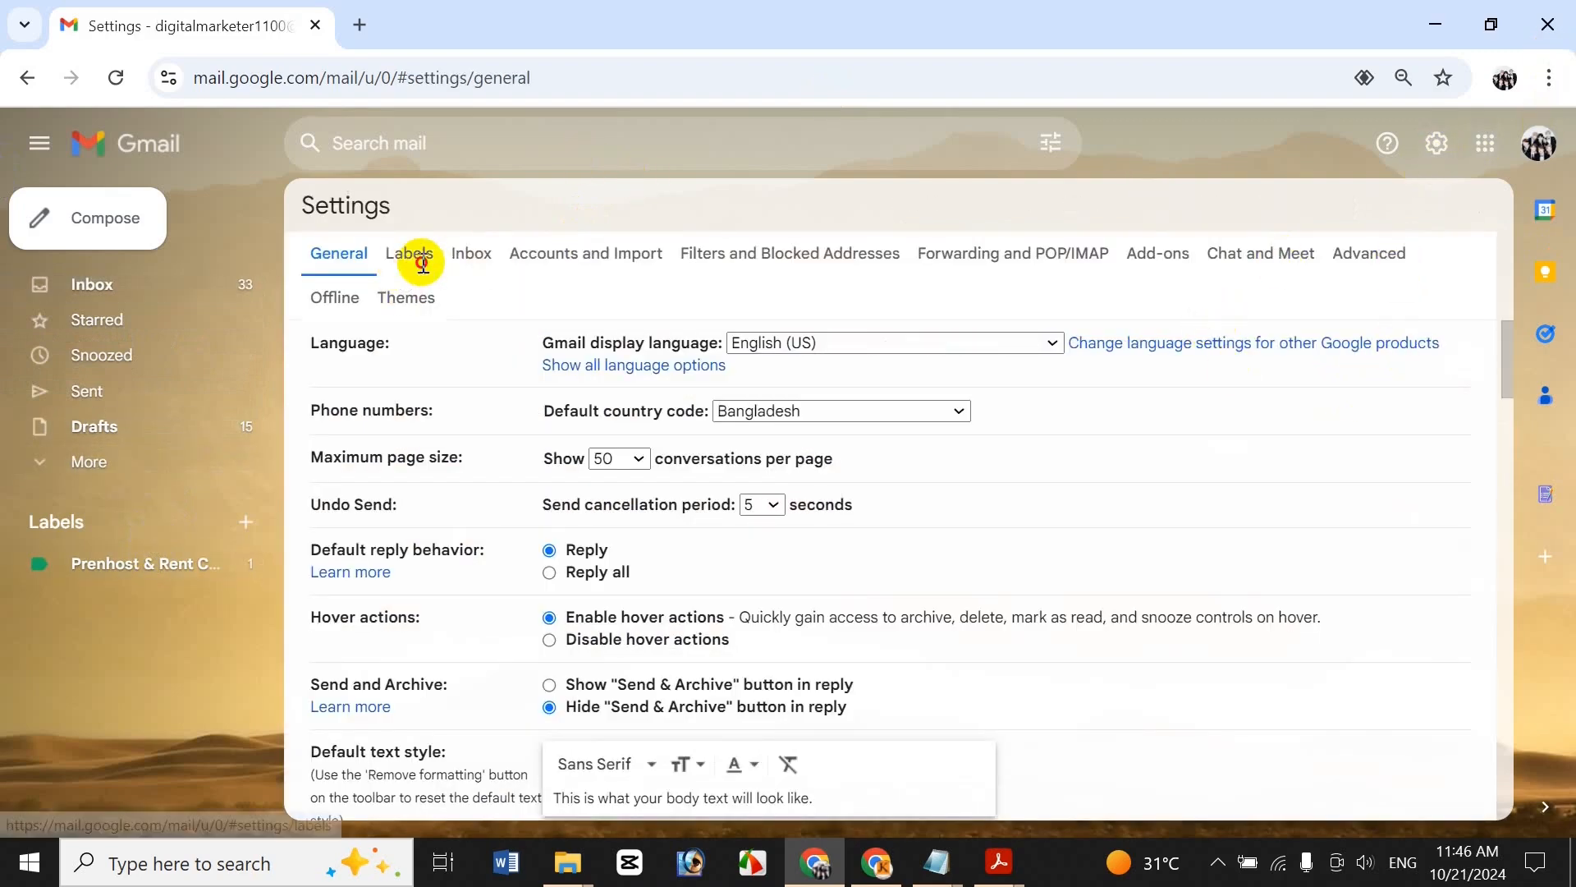
{"action": "left_click_drag", "start_coordinate": [1502, 447], "coordinate": [1500, 790]}
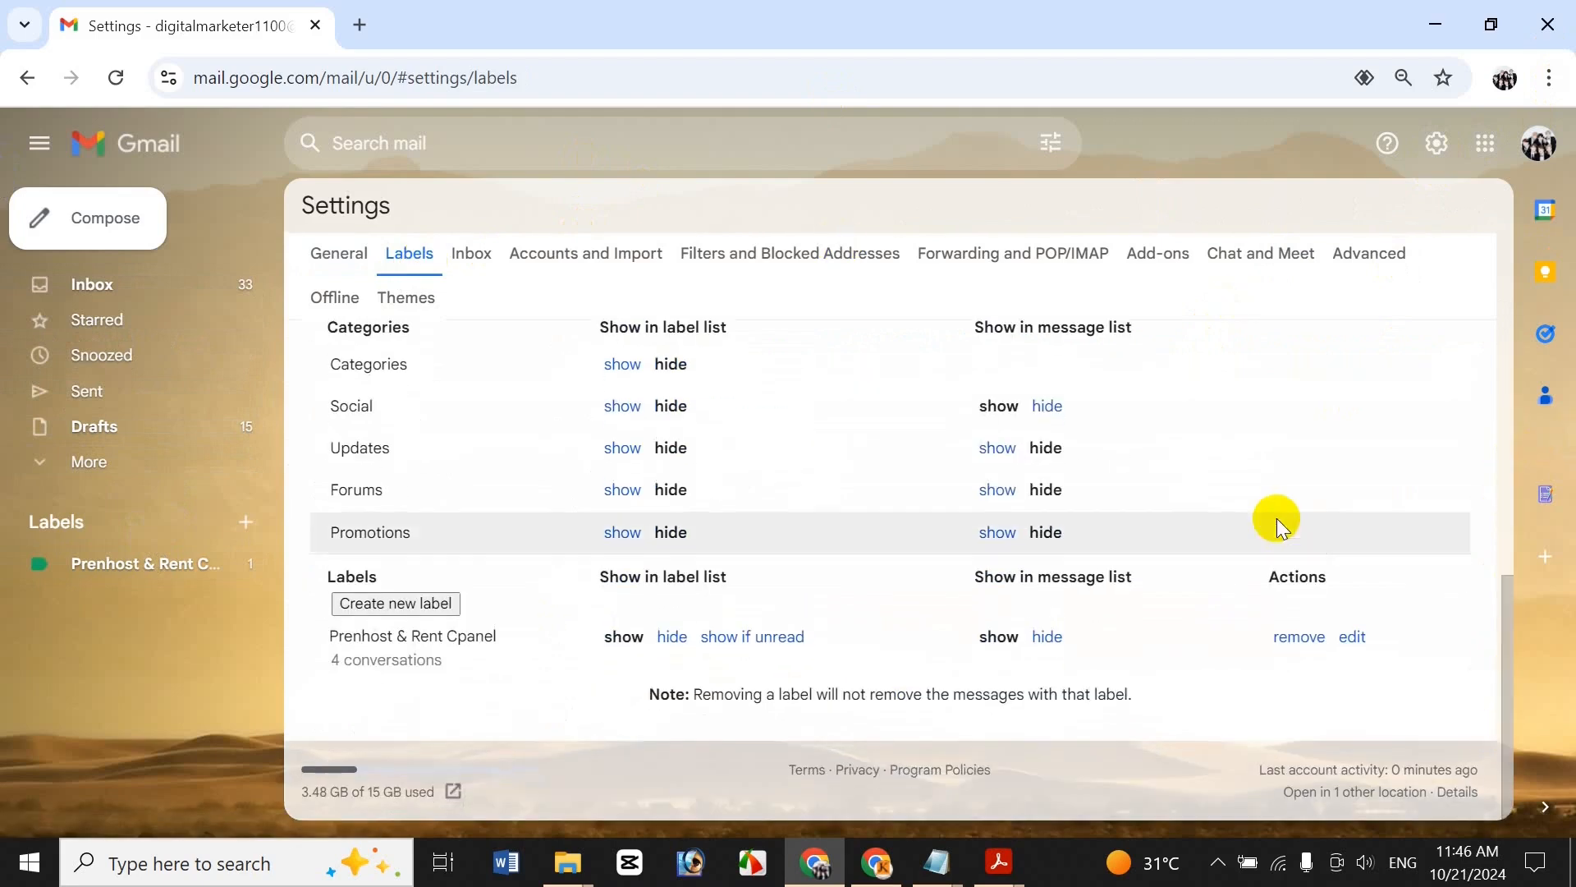
{"action": "left_click", "coordinate": [999, 450]}
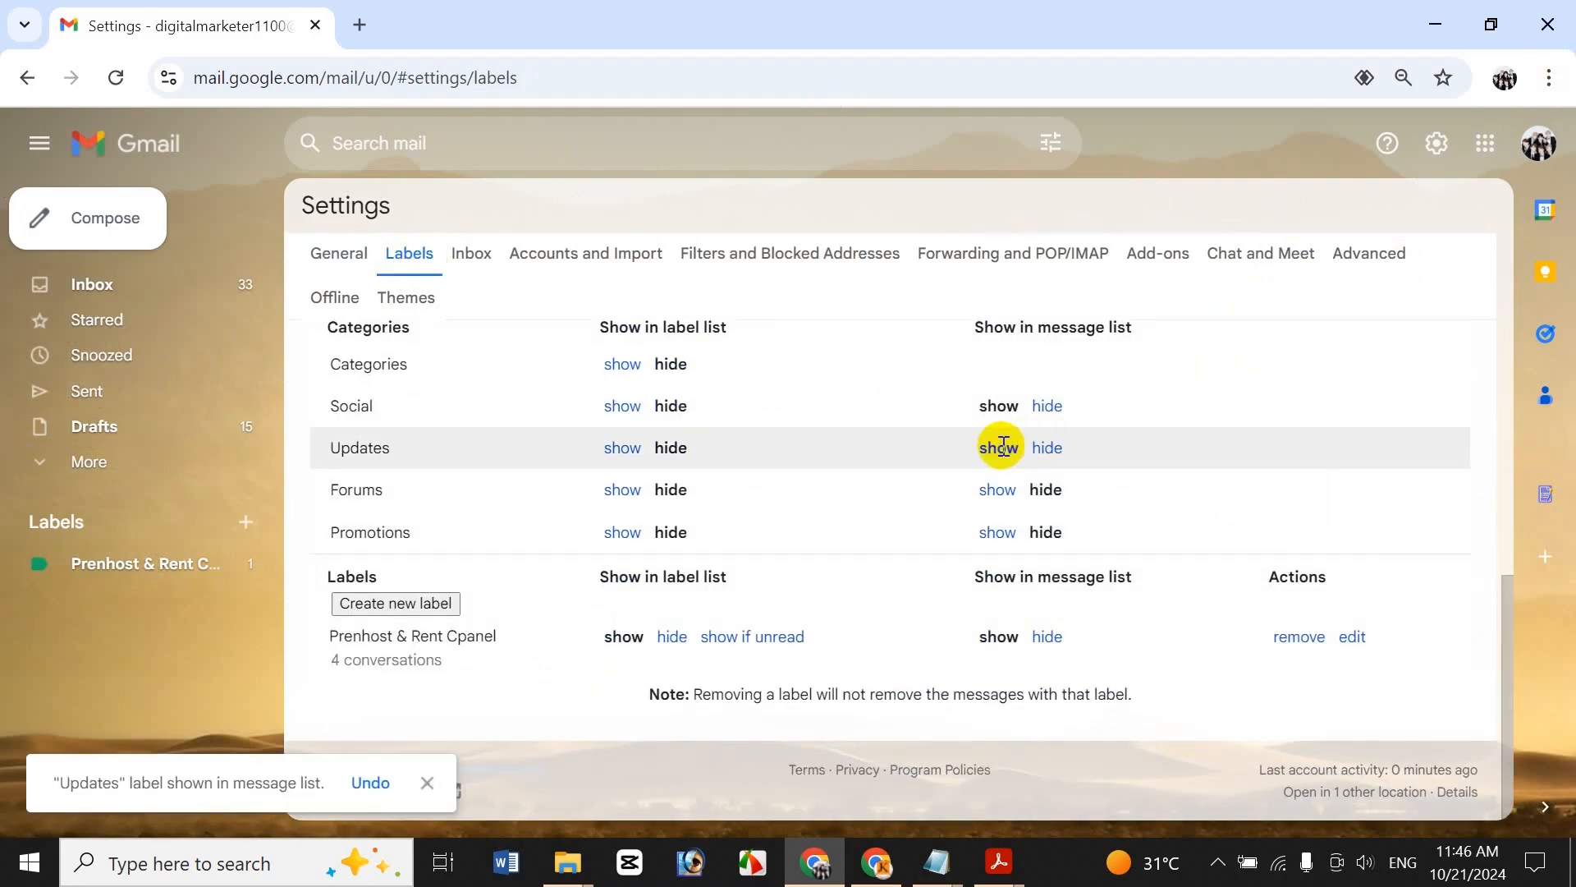
{"action": "left_click", "coordinate": [1046, 407]}
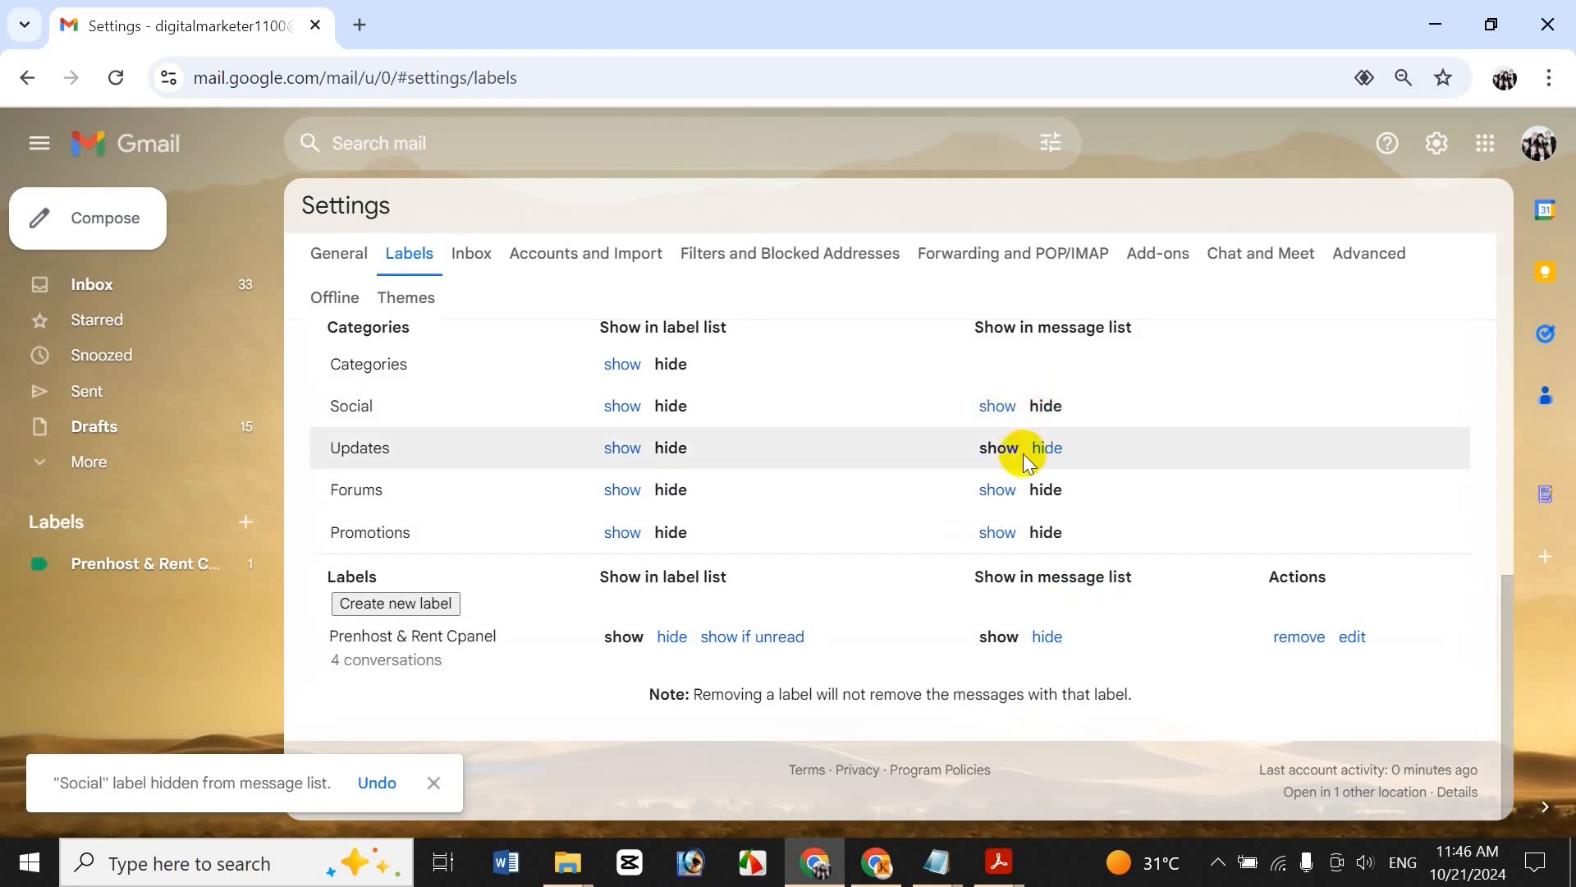
{"action": "left_click", "coordinate": [1048, 447]}
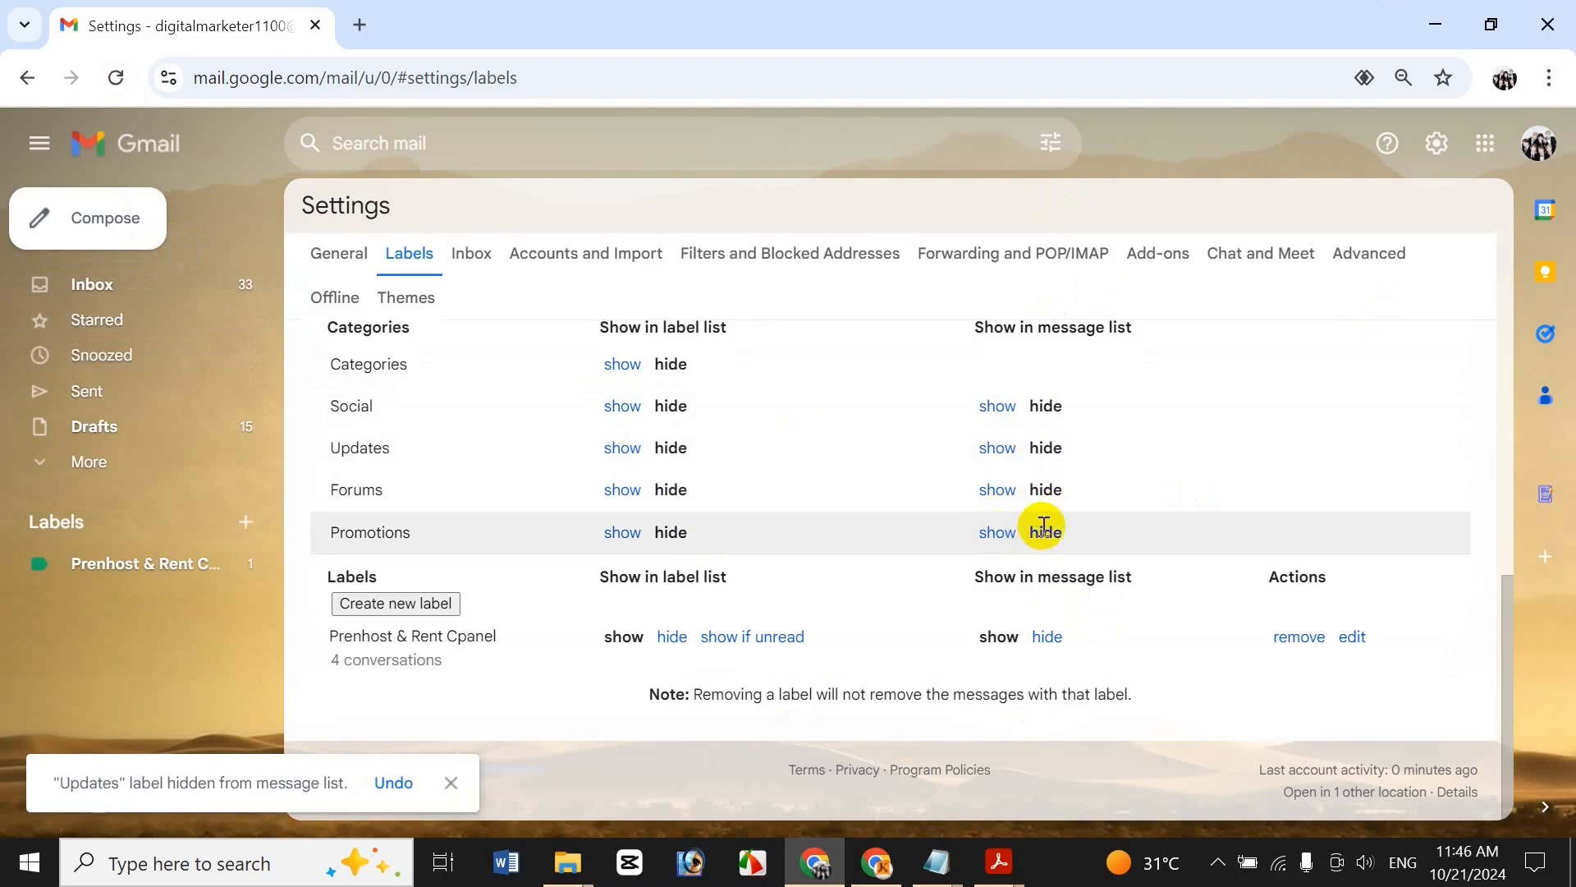
Show the Promotions label in the message list and view the Promotions emails in the inbox
{"action": "left_click", "coordinate": [998, 534]}
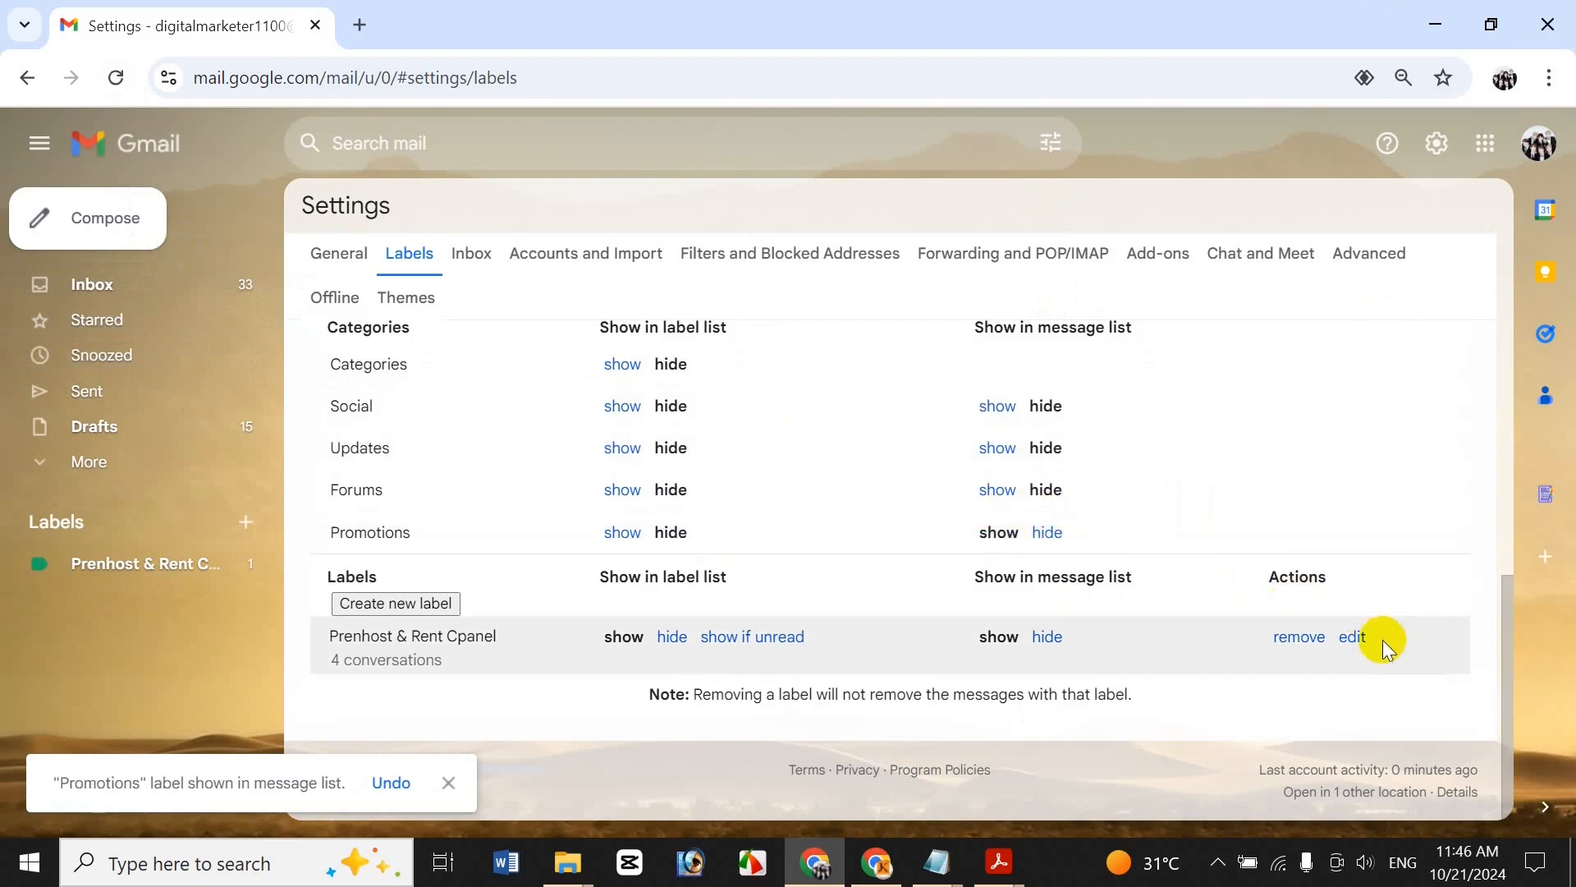
{"action": "left_click", "coordinate": [113, 279]}
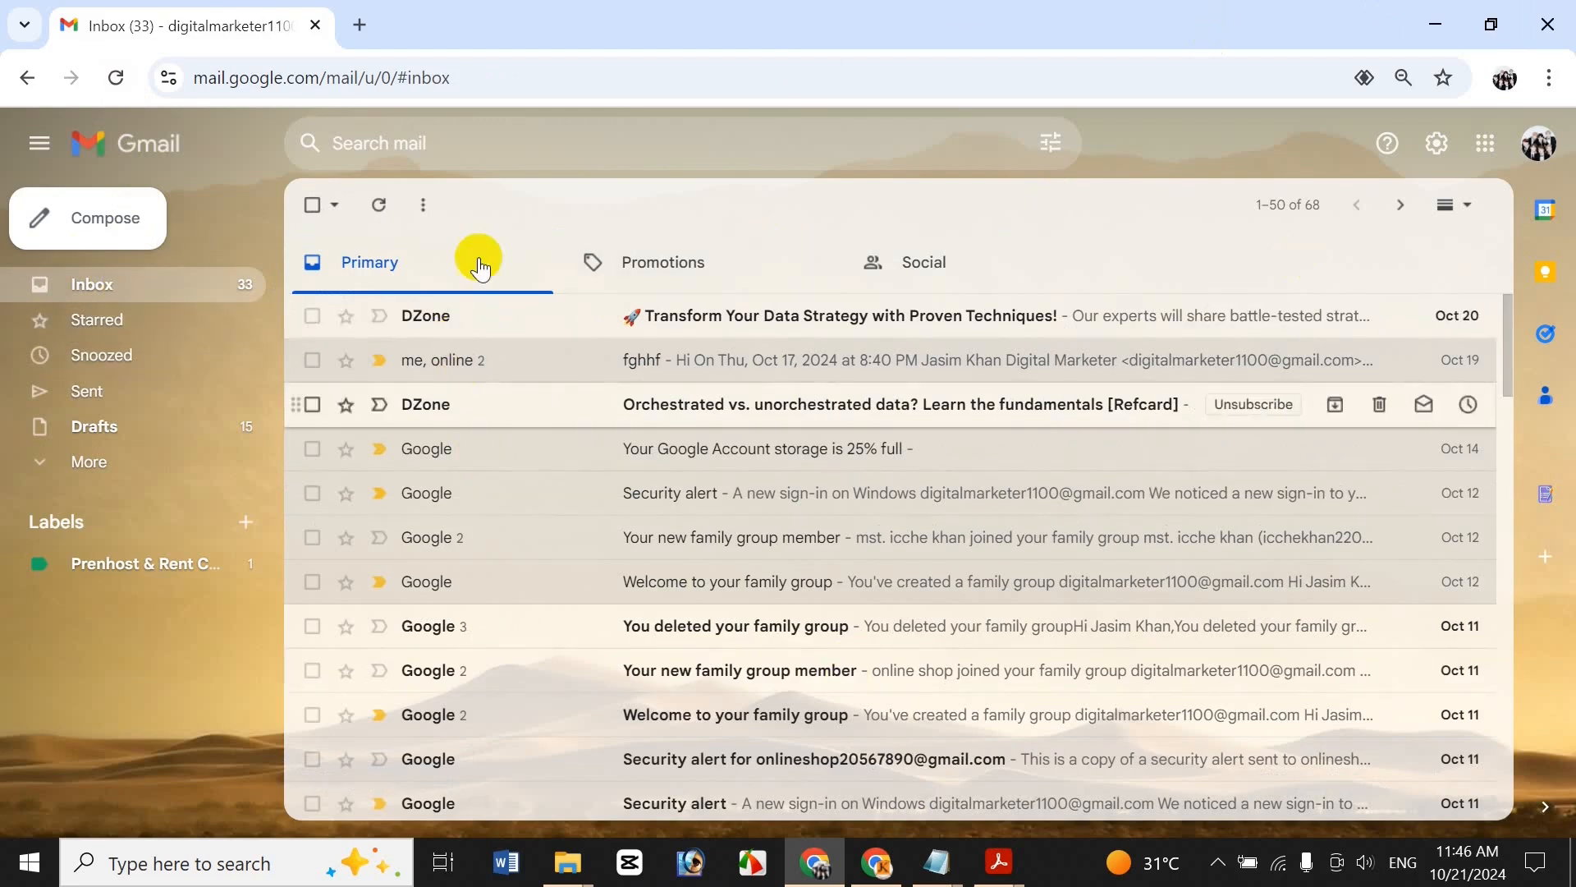
{"action": "left_click", "coordinate": [778, 280]}
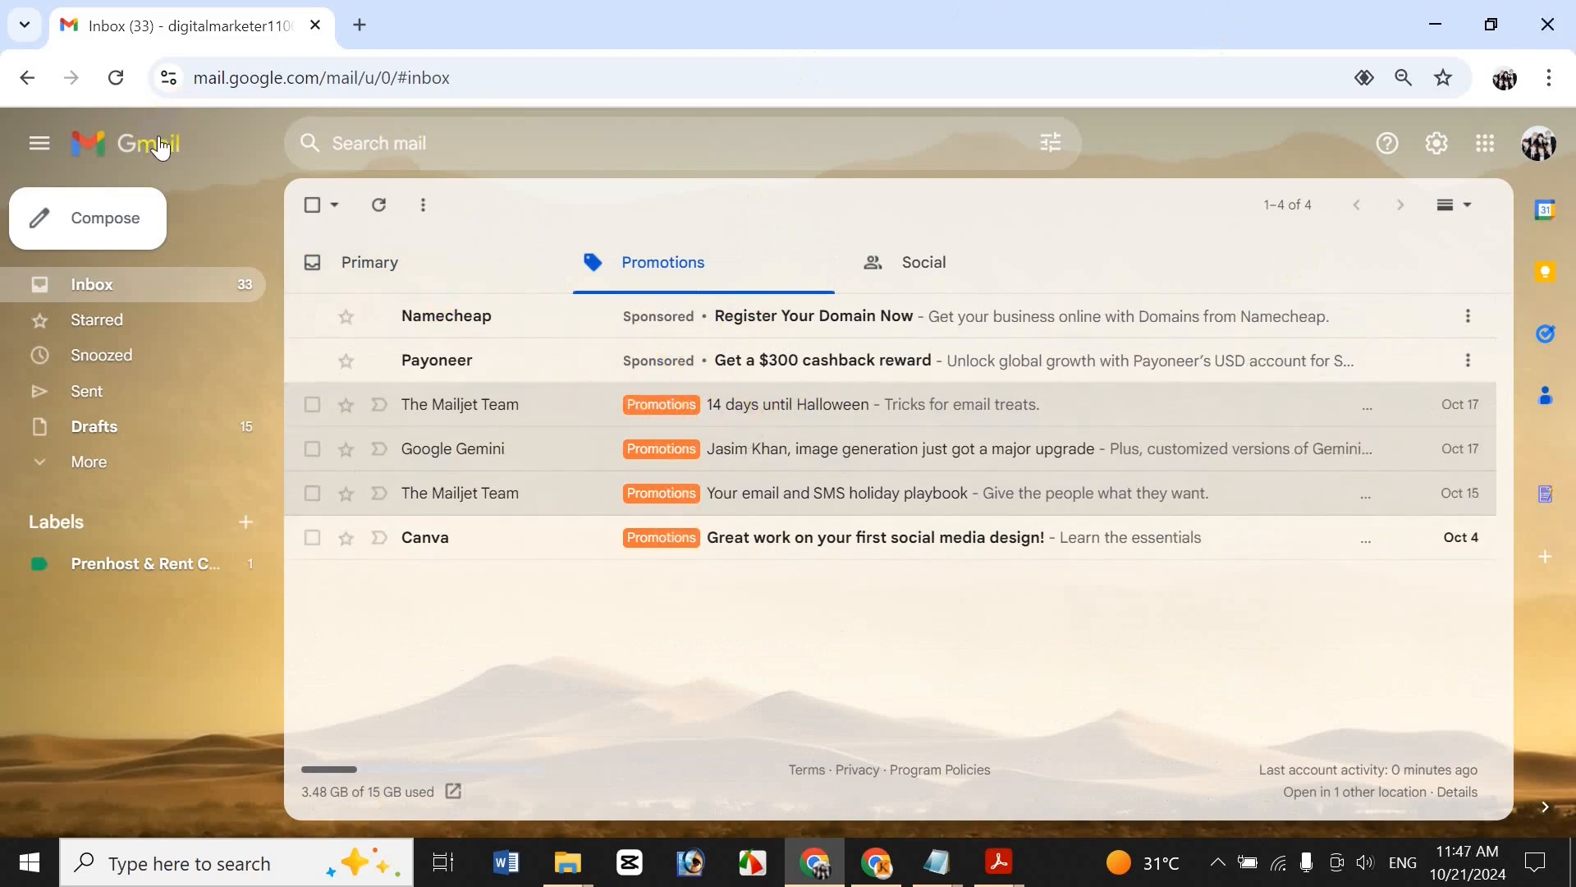
Return to the Labels settings and hide the Promotions label from the message list
{"action": "left_click", "coordinate": [1437, 164]}
{"action": "left_click", "coordinate": [1384, 261]}
{"action": "left_click_drag", "start_coordinate": [1503, 342], "coordinate": [1468, 792]}
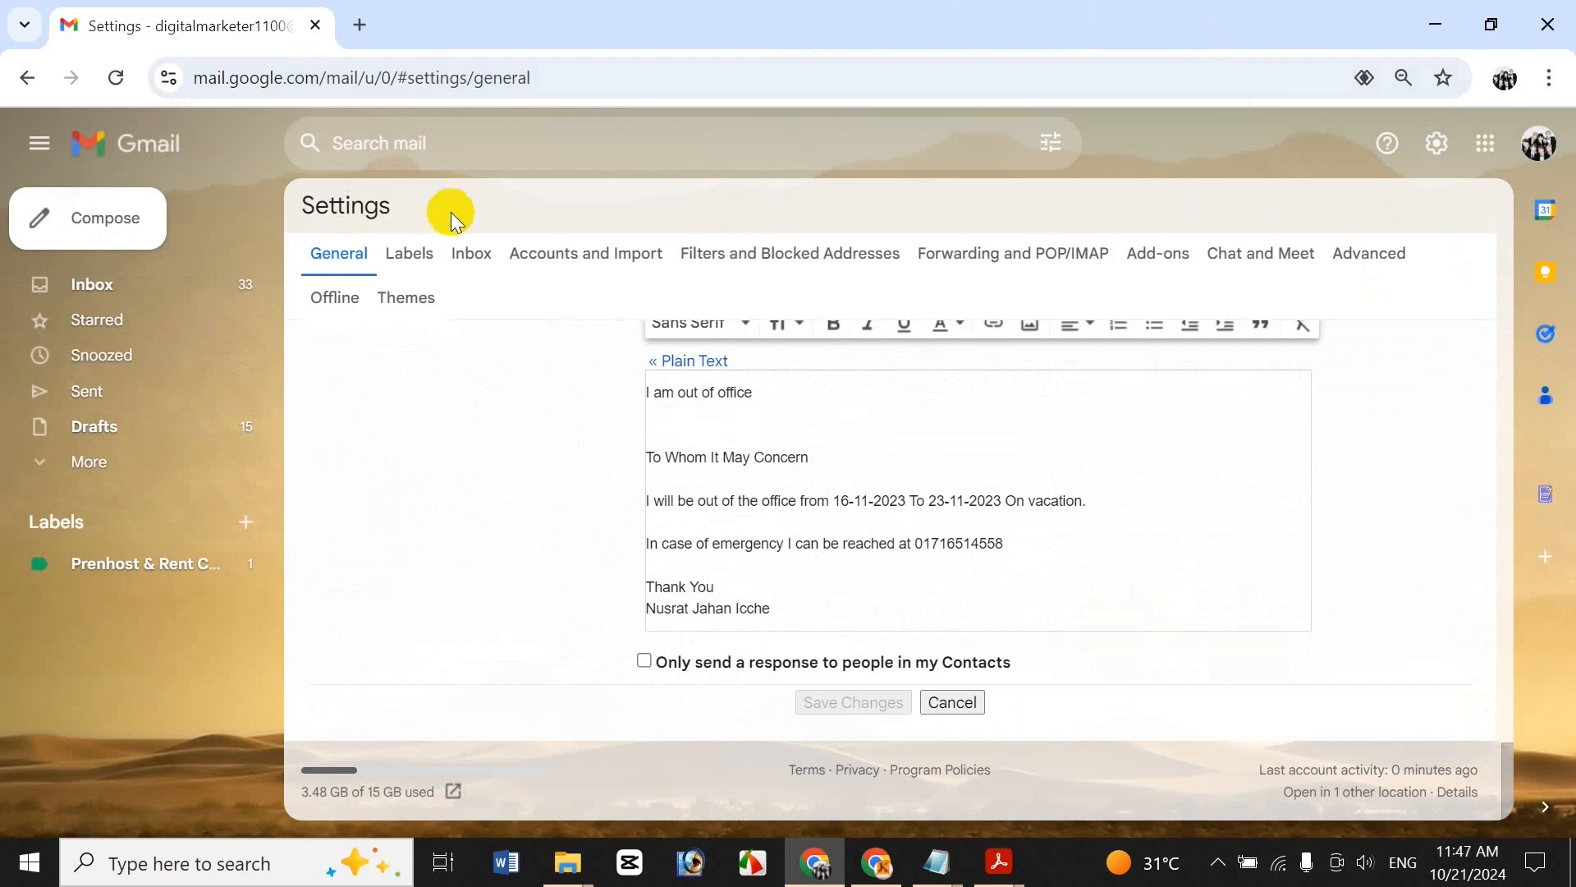
{"action": "left_click", "coordinate": [409, 252]}
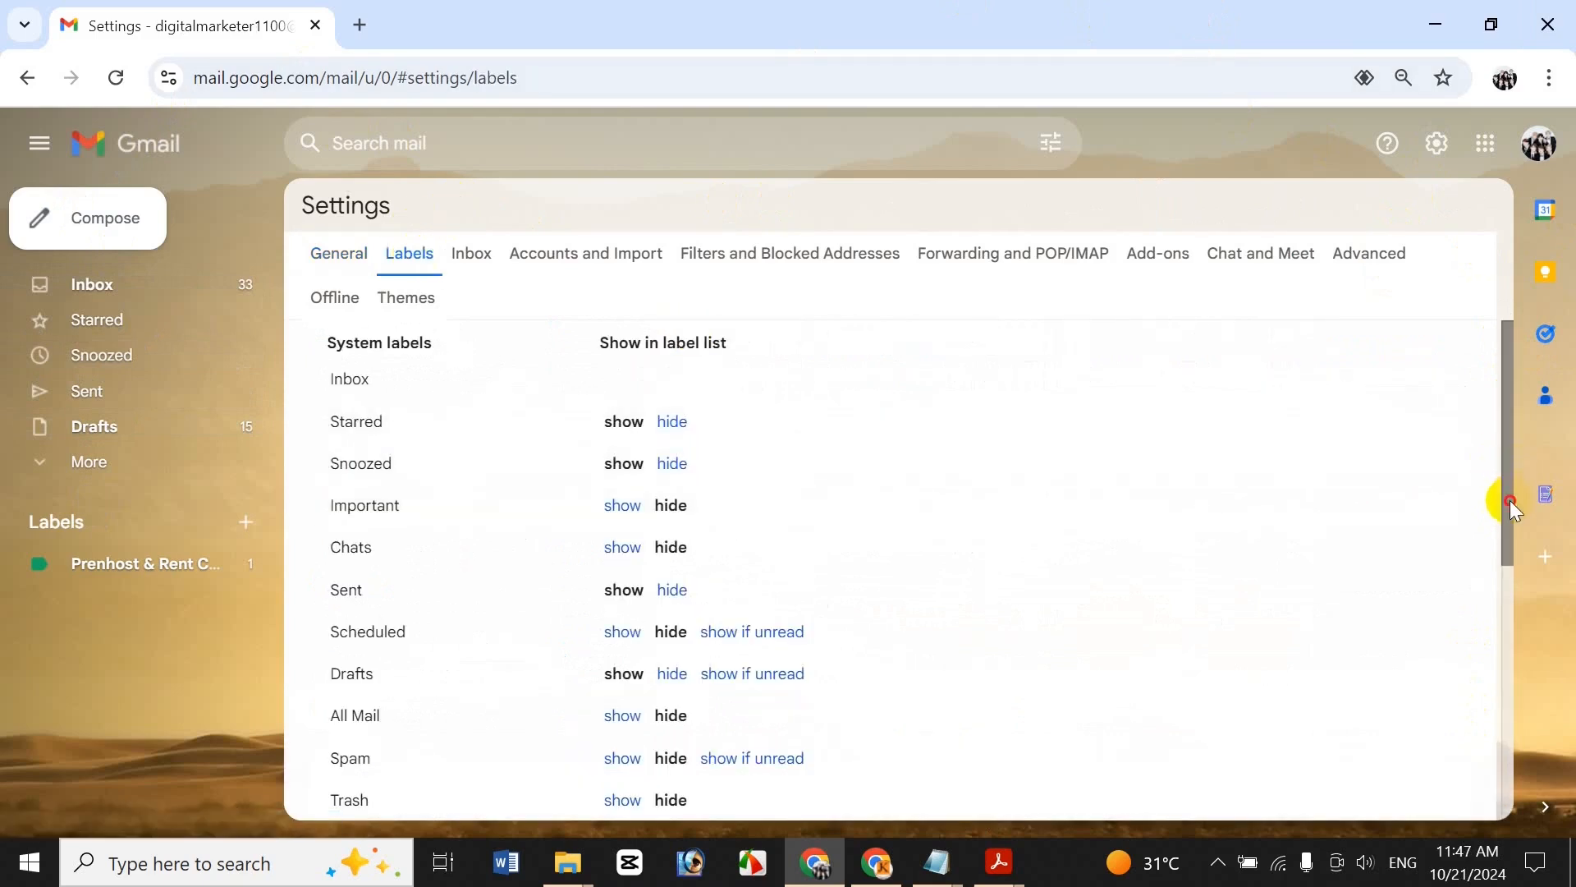
{"action": "left_click_drag", "start_coordinate": [1515, 509], "coordinate": [1515, 764]}
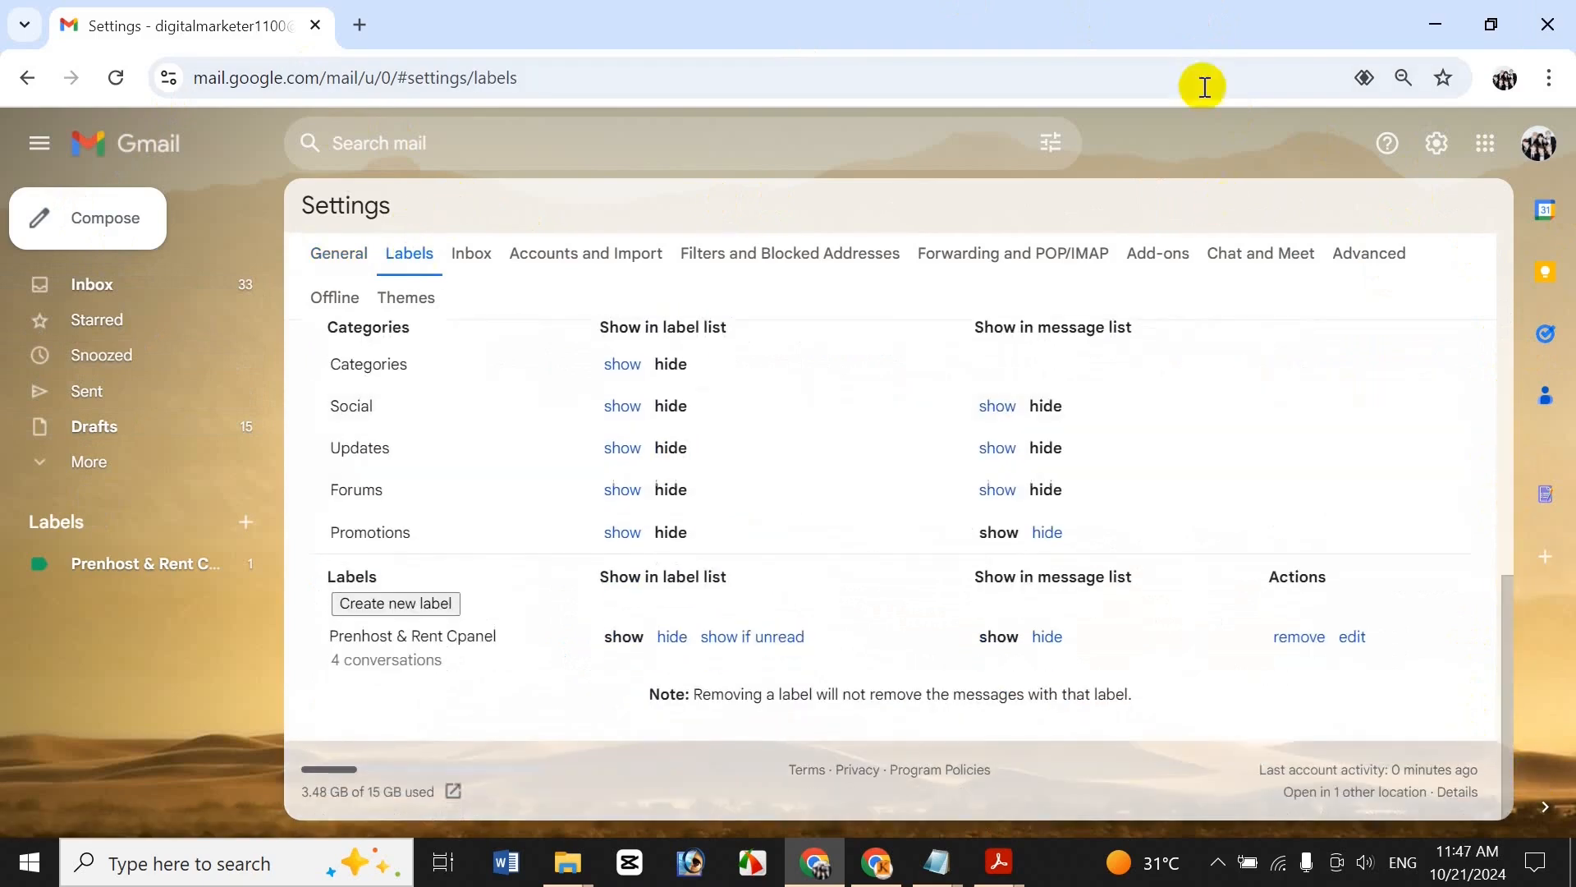
{"action": "left_click", "coordinate": [1047, 533]}
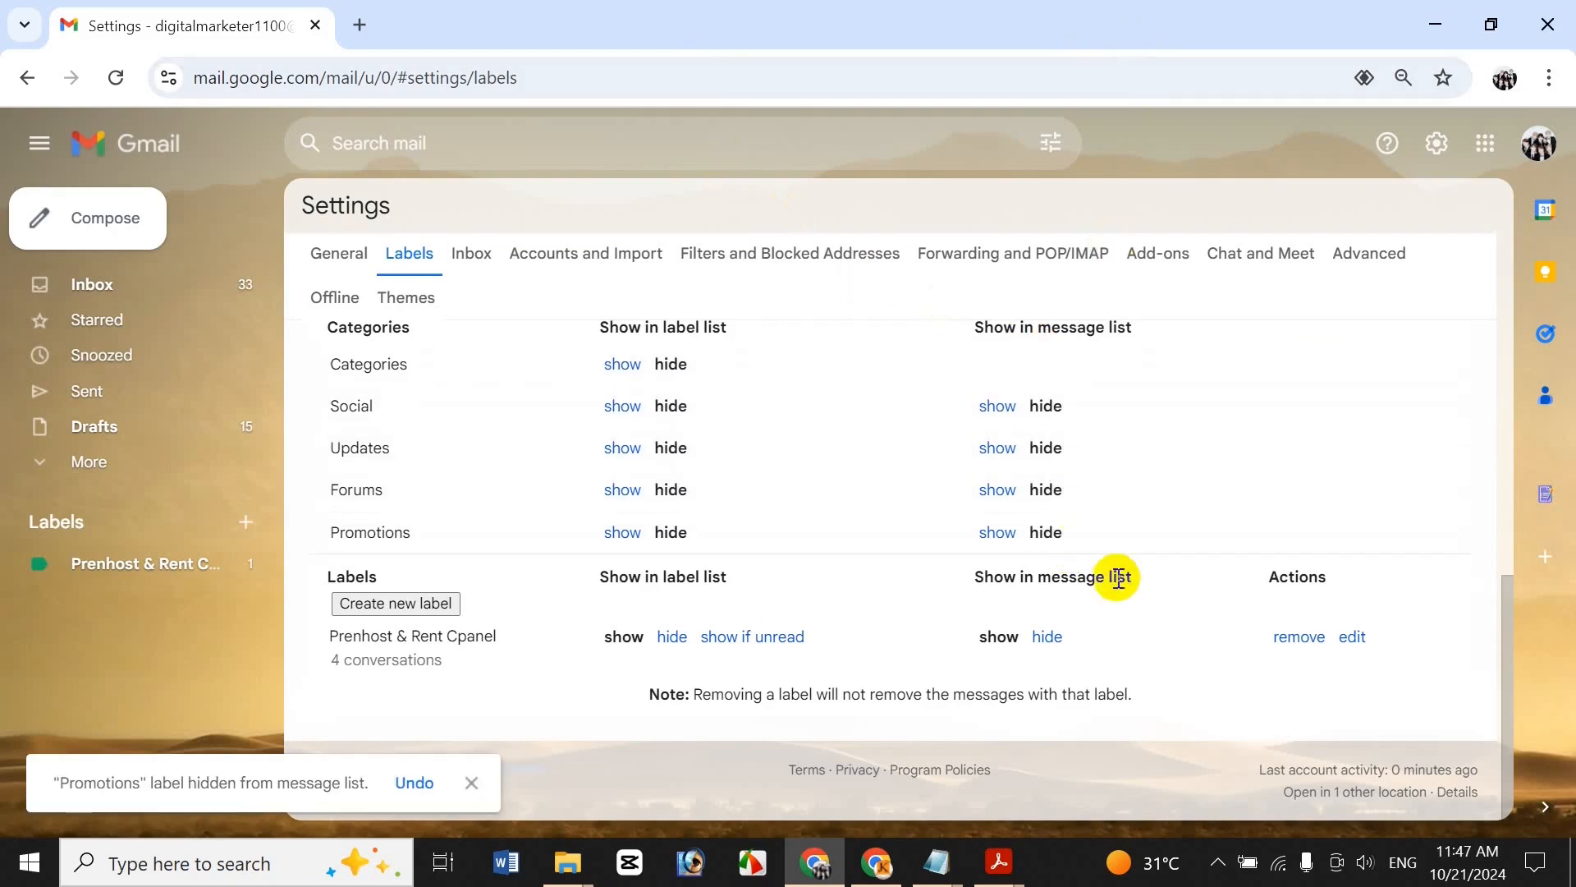
Examine the Promotions and Social emails in the inbox to see whether their category labels are displayed
{"action": "left_click", "coordinate": [120, 287]}
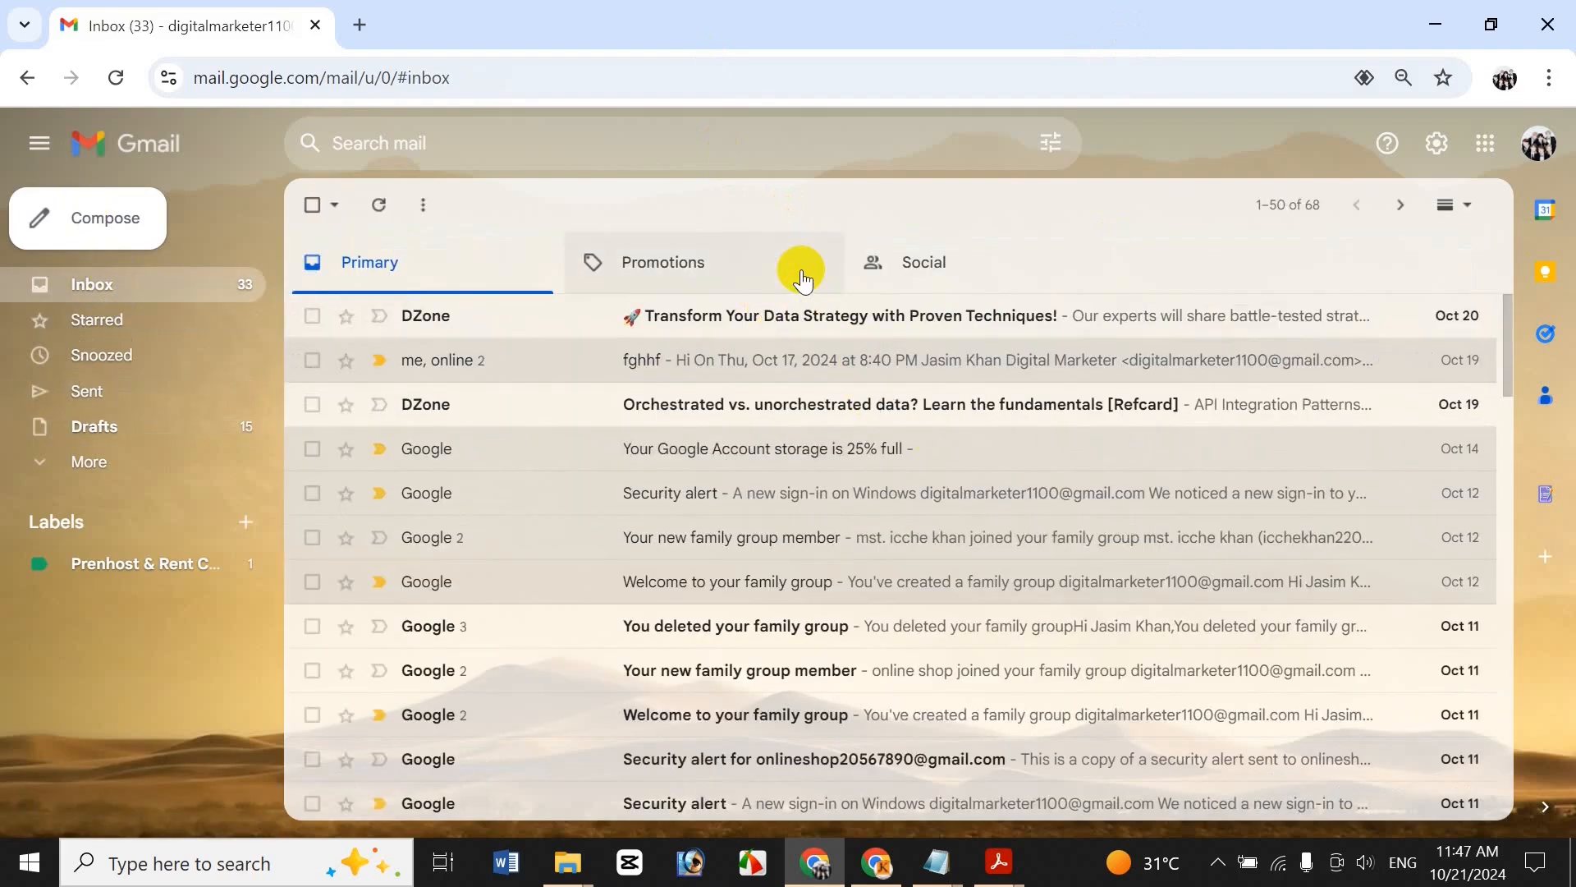
{"action": "left_click", "coordinate": [678, 251]}
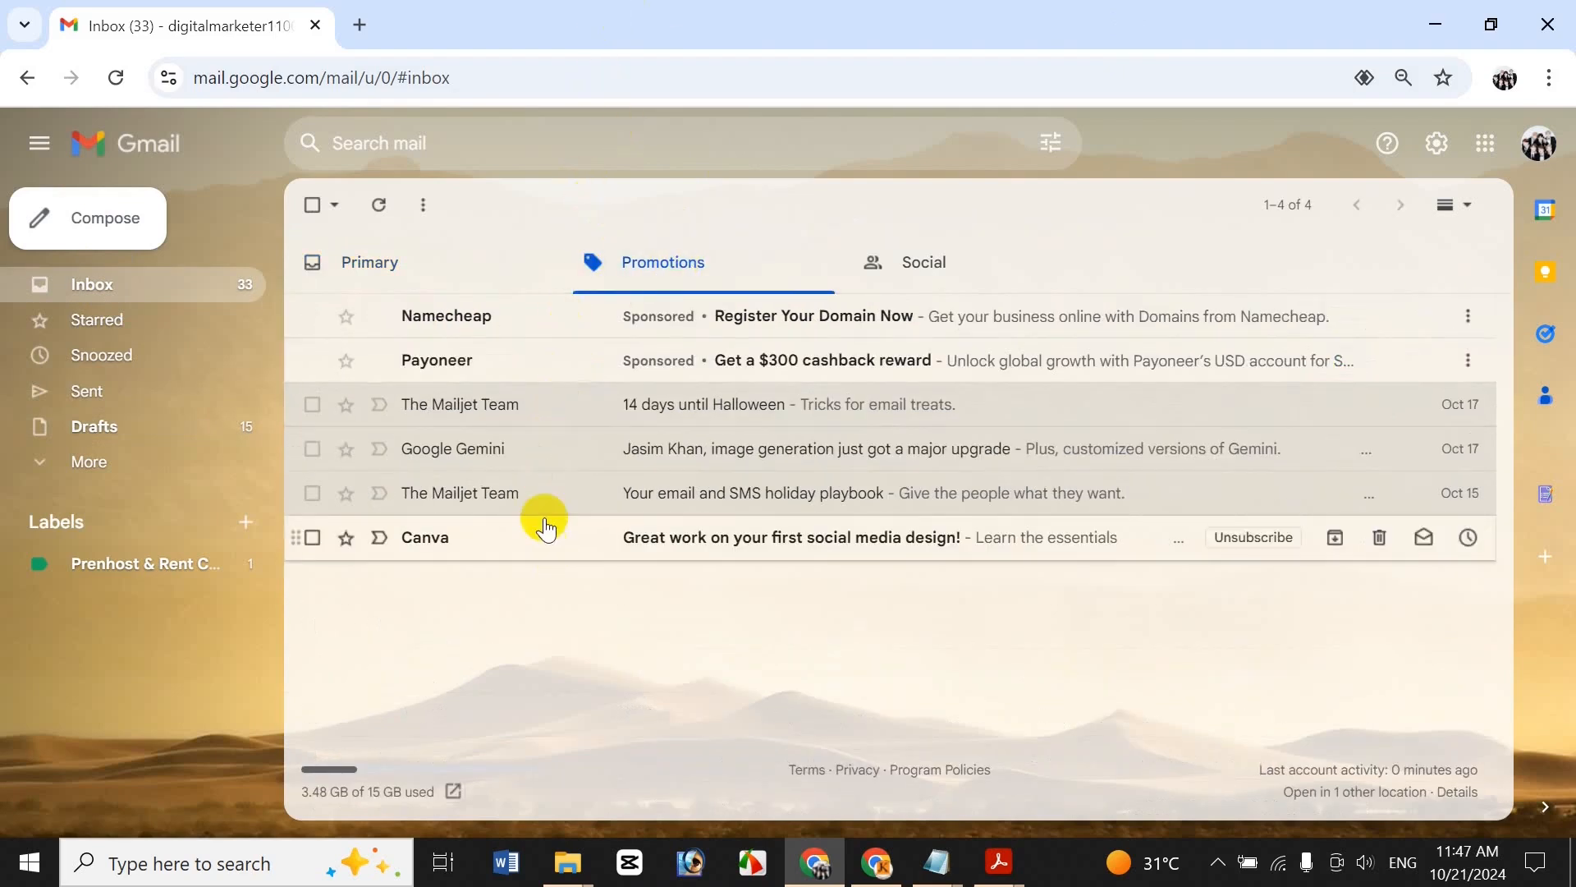
{"action": "left_click", "coordinate": [925, 257]}
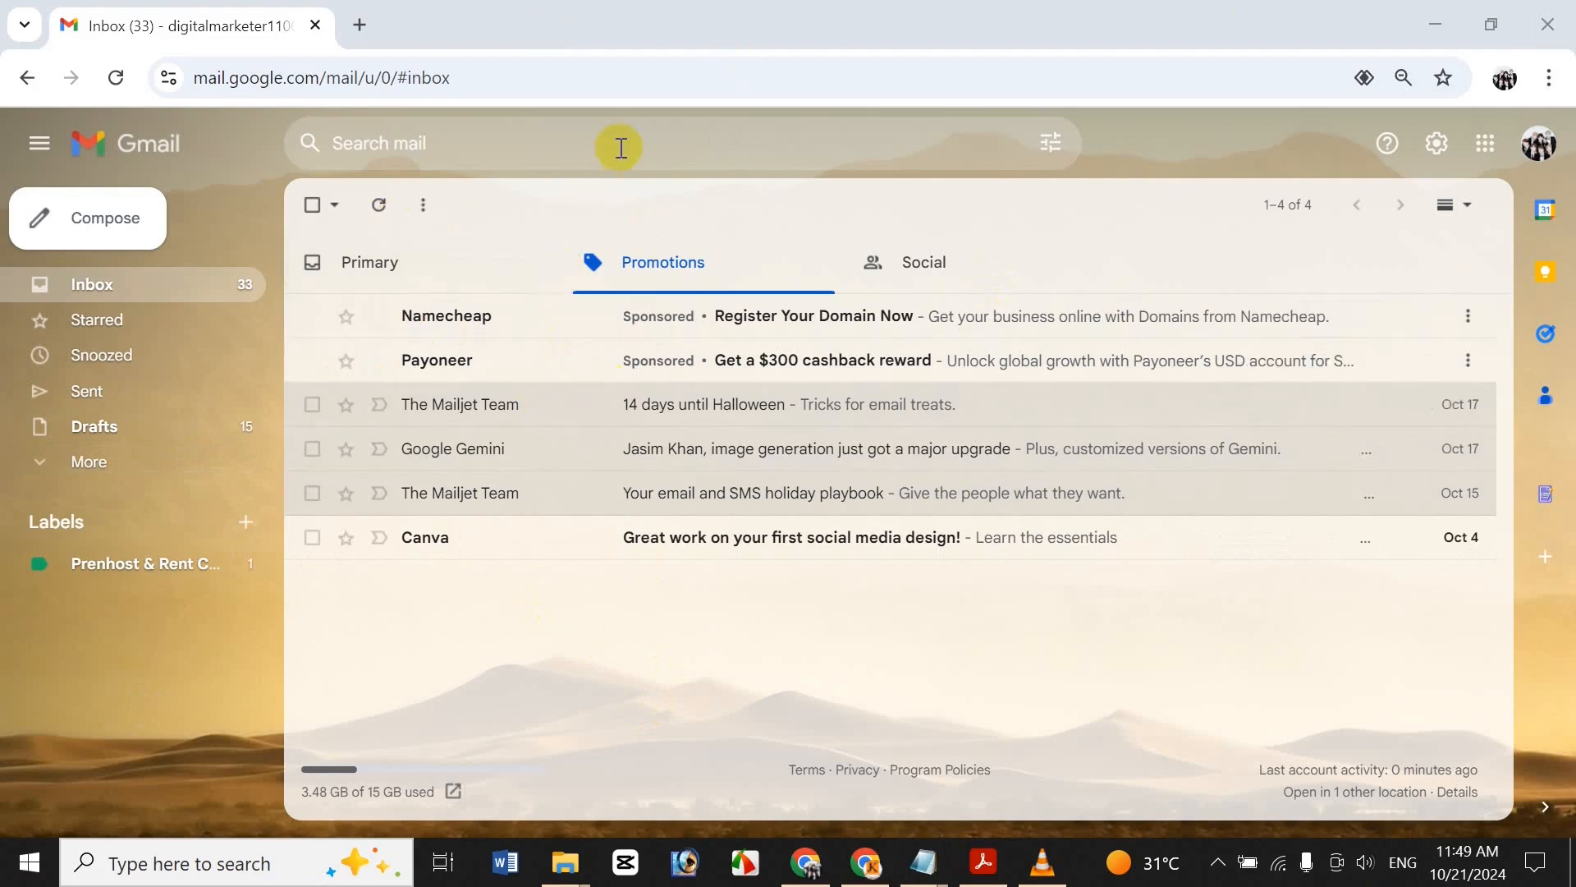
In the Labels settings, show both the Social and Promotions categories in the message list
{"action": "left_click", "coordinate": [1439, 145]}
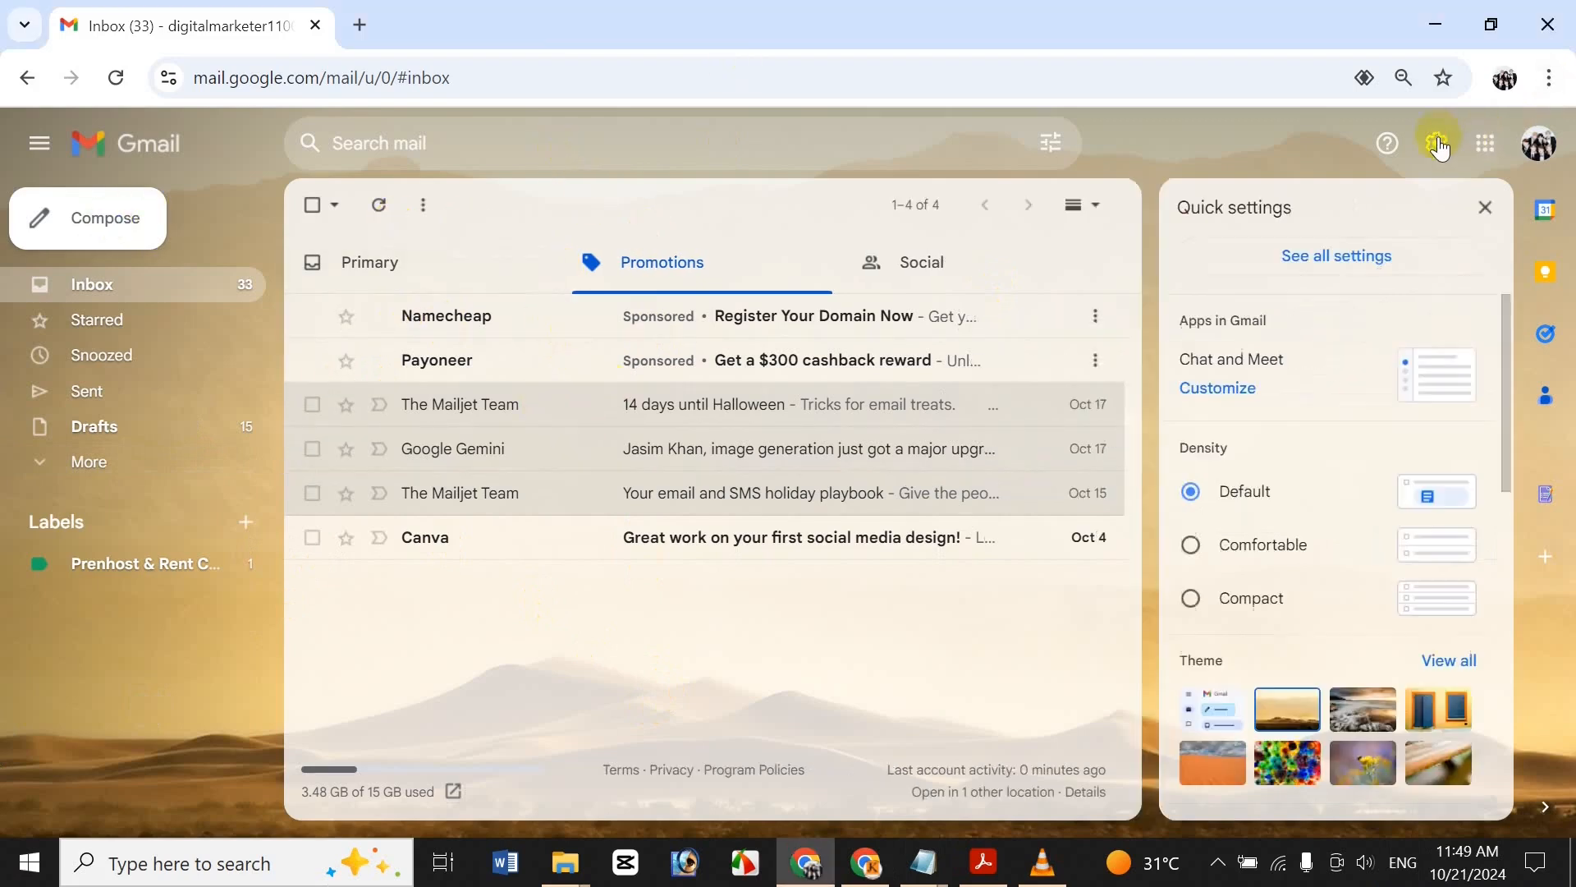
{"action": "left_click", "coordinate": [1372, 272]}
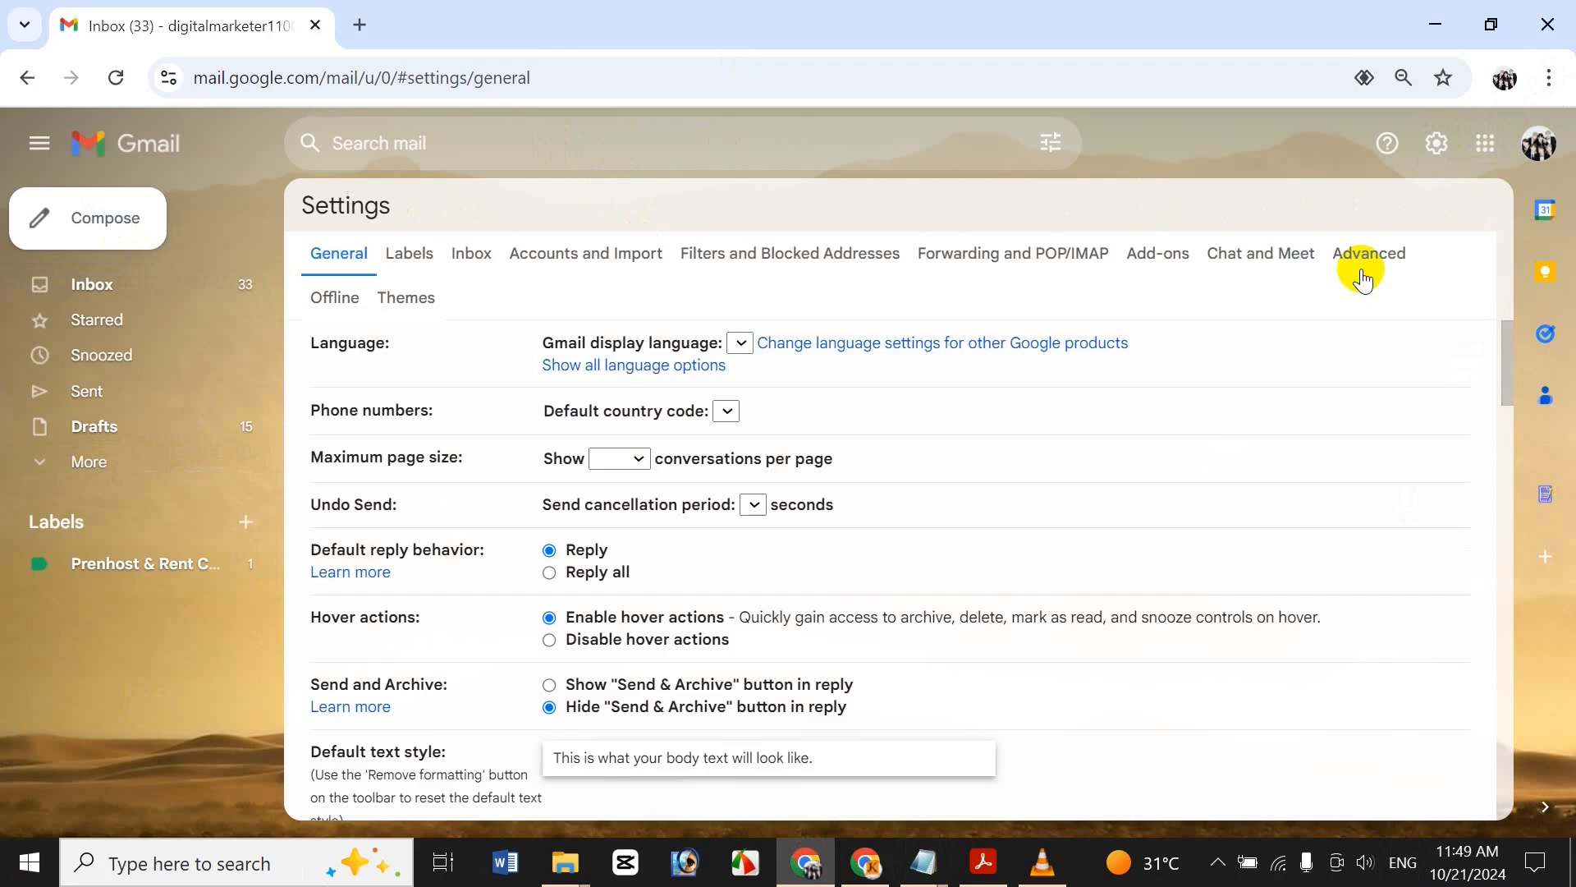
{"action": "left_click", "coordinate": [413, 249]}
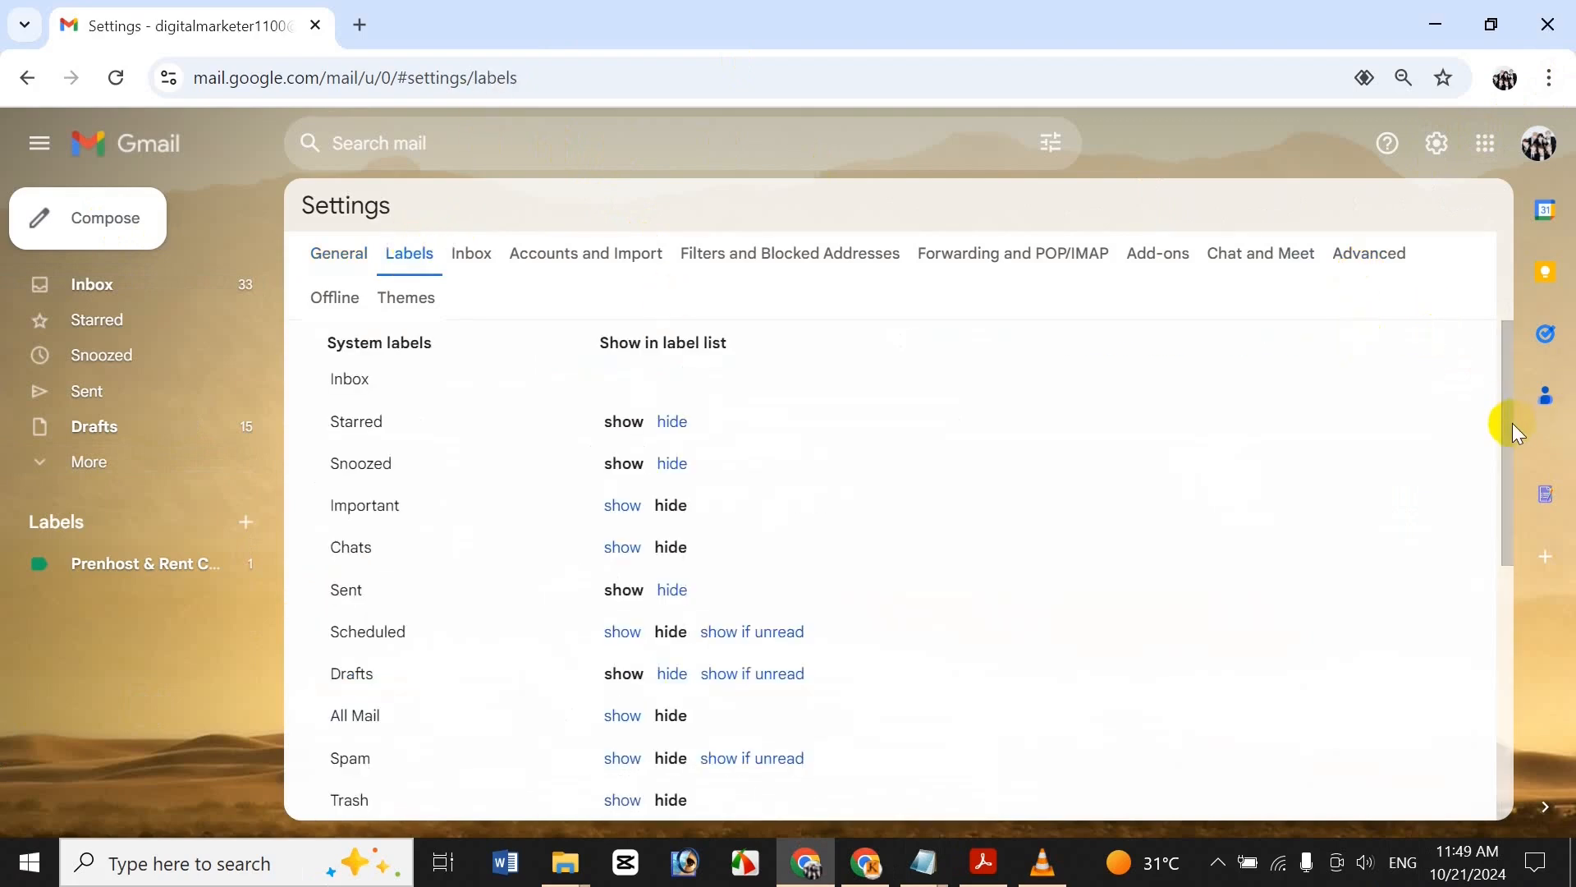
{"action": "scroll", "coordinate": [1513, 422], "scroll_direction": "down", "scroll_amount": 1}
{"action": "left_click_drag", "start_coordinate": [1499, 524], "coordinate": [1508, 767]}
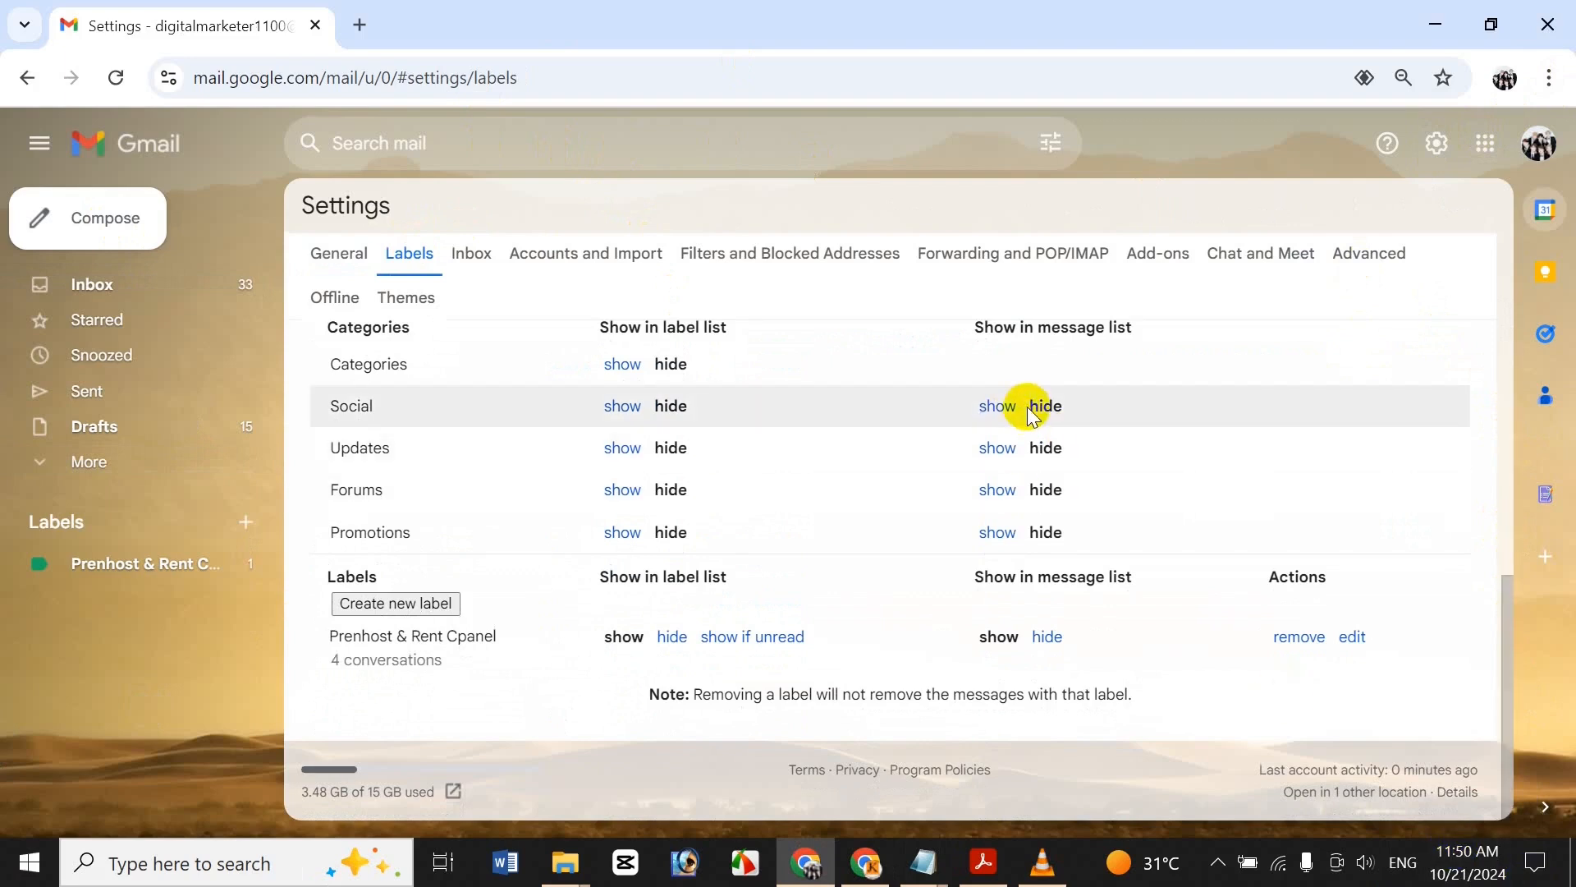
{"action": "left_click", "coordinate": [1000, 405]}
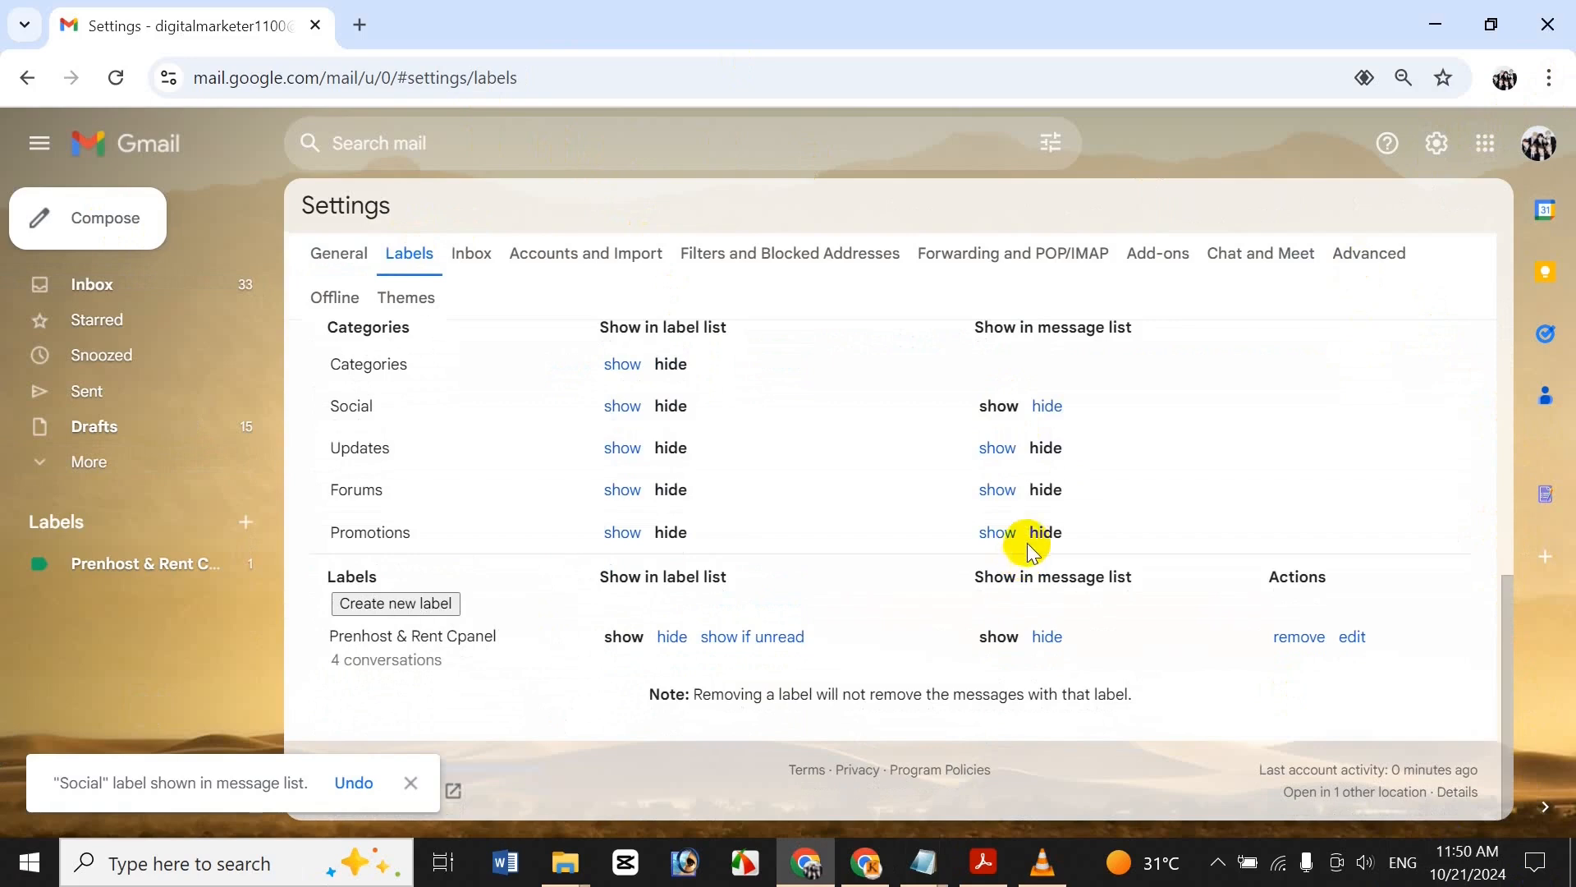
{"action": "left_click", "coordinate": [999, 532]}
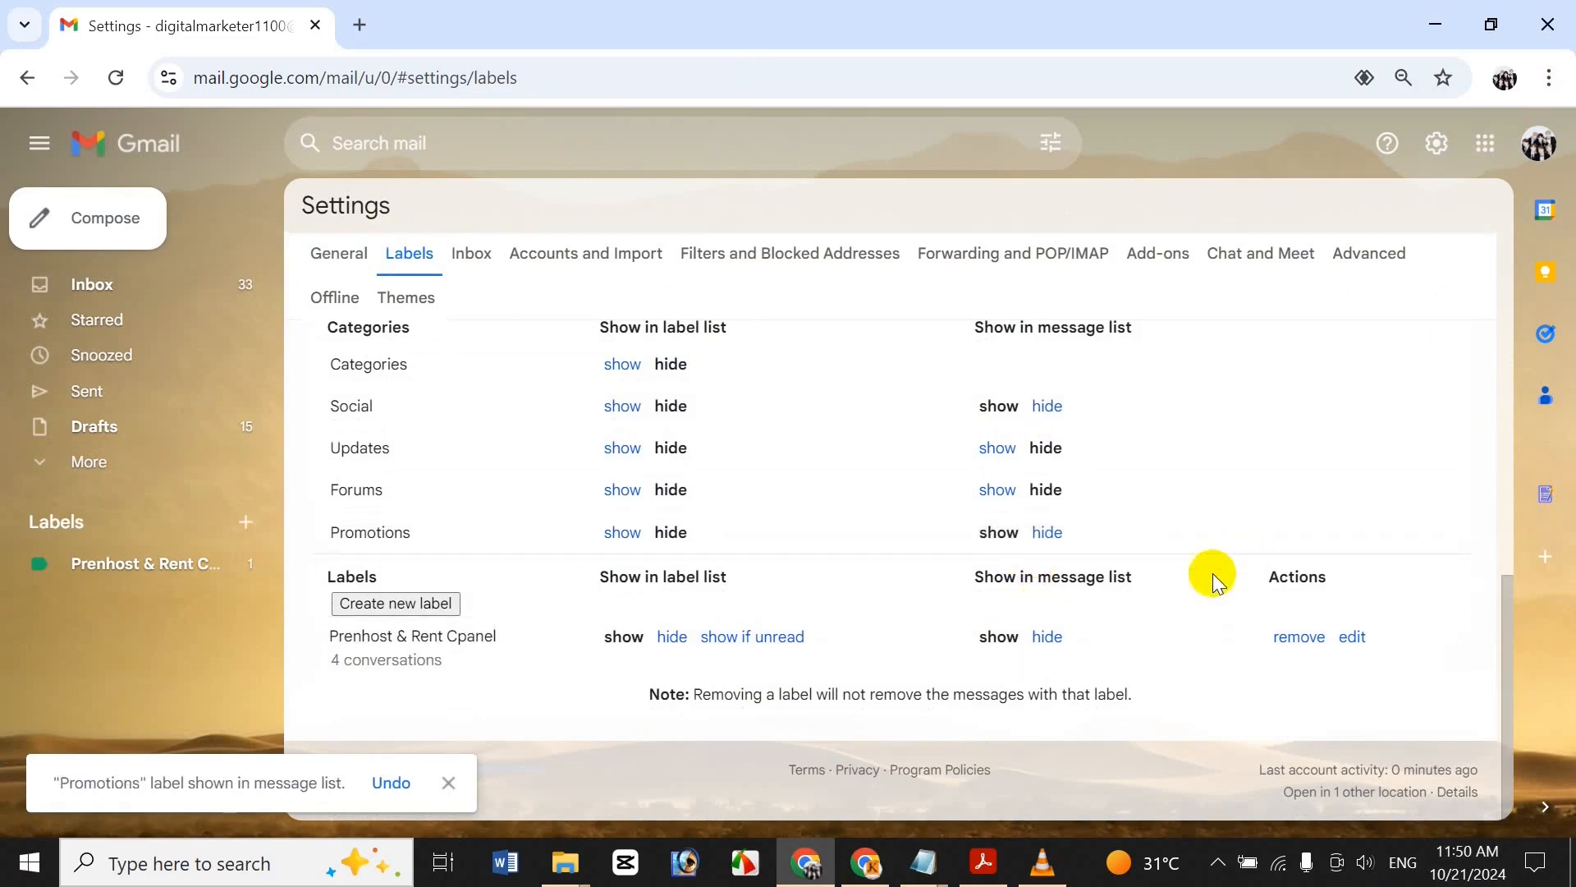
Check the inbox's Promotions and Social emails for the label tags enabled in the message list
{"action": "left_click", "coordinate": [86, 284]}
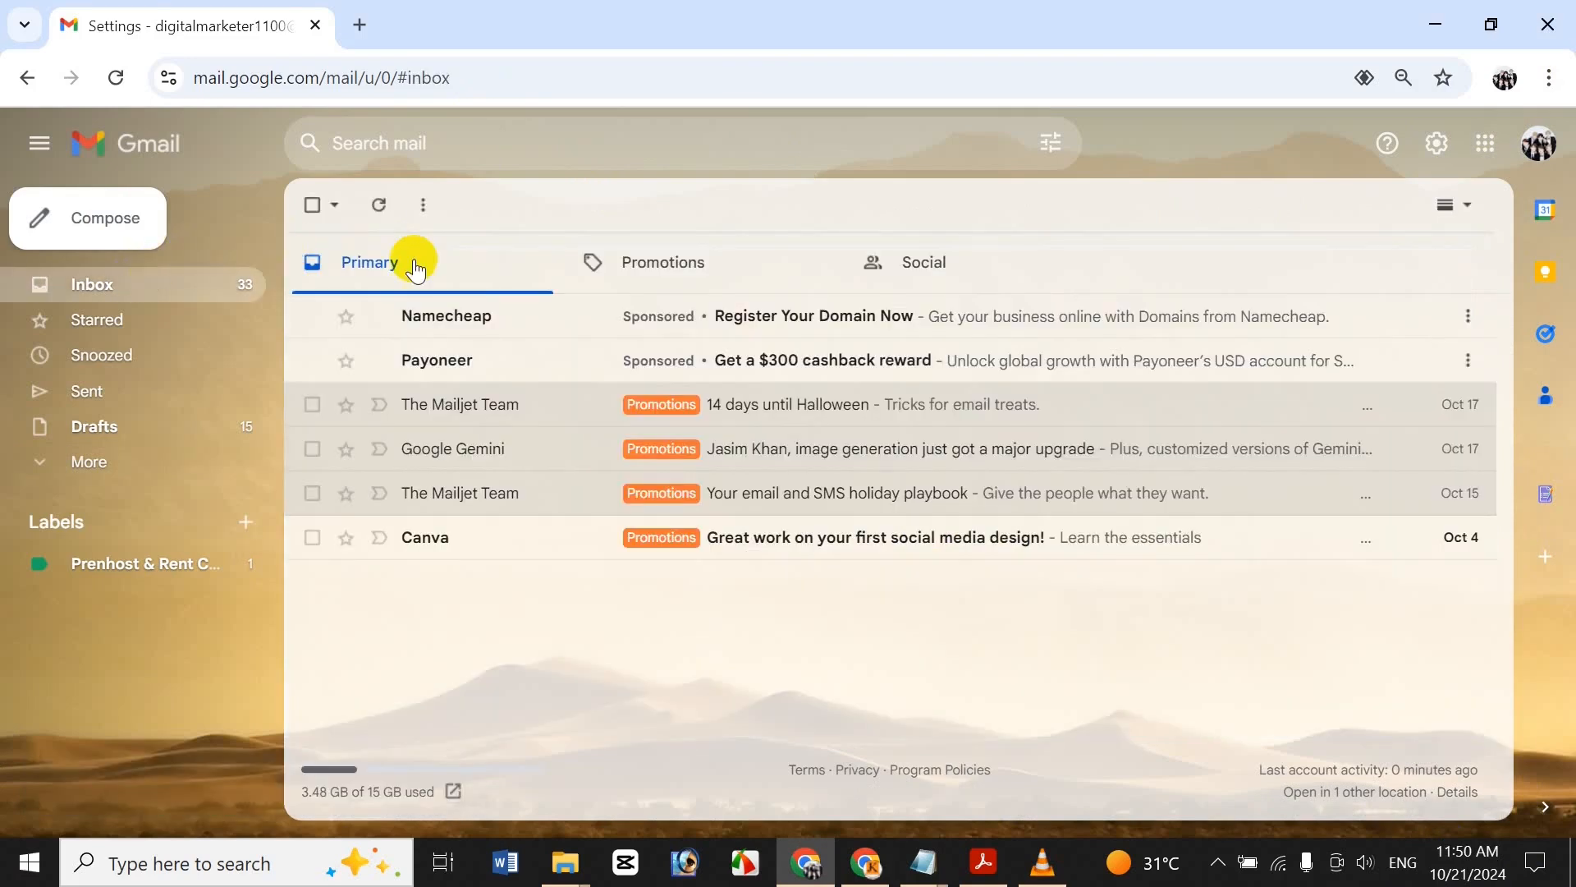
{"action": "left_click", "coordinate": [679, 261]}
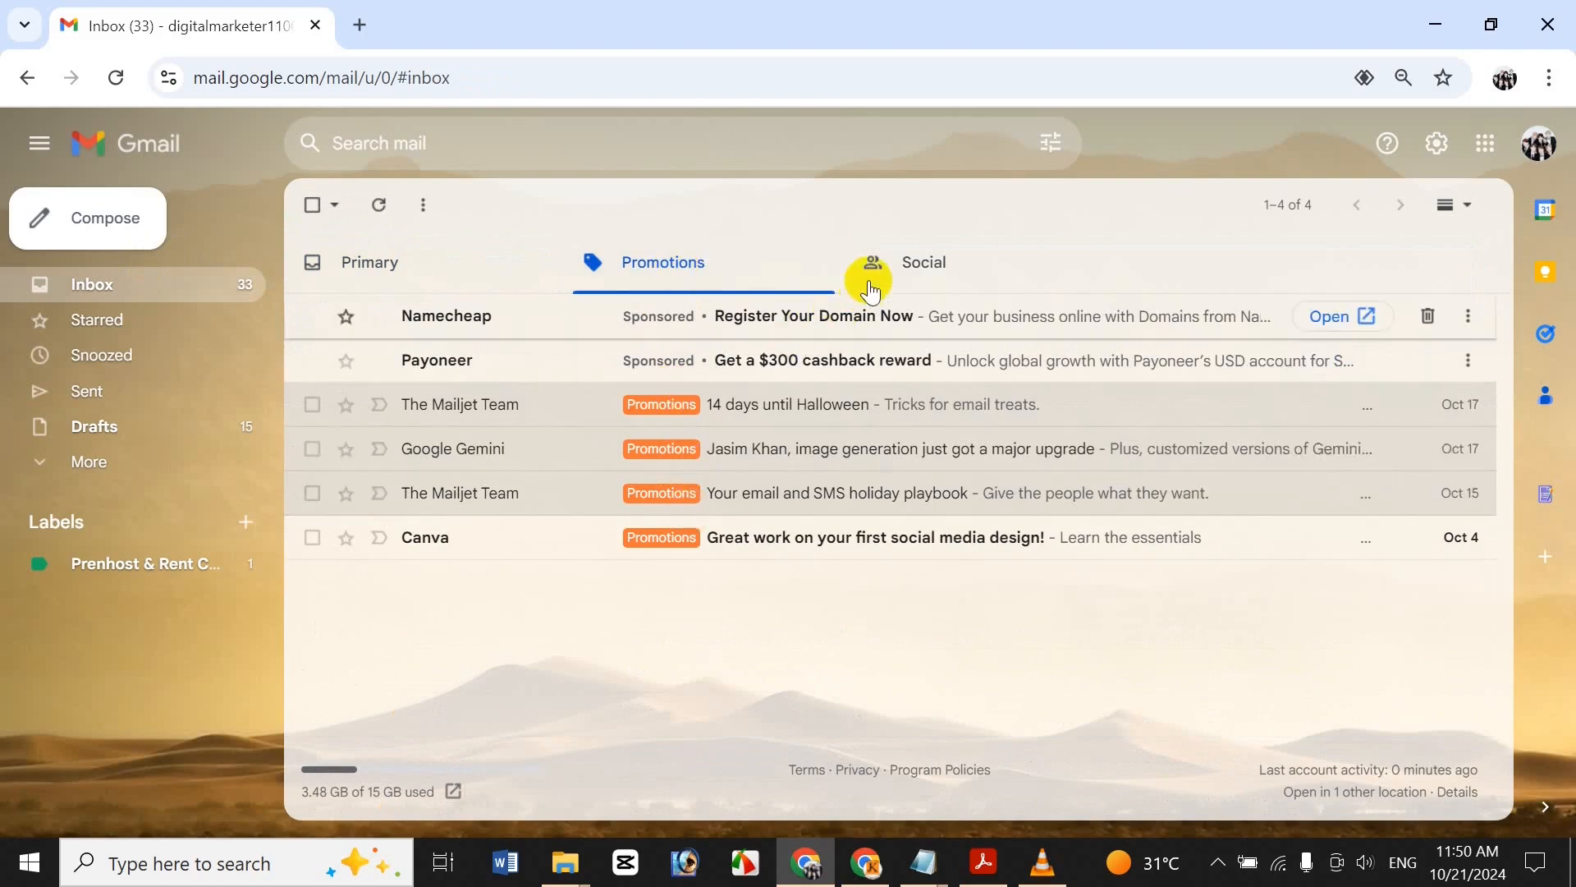
{"action": "left_click", "coordinate": [906, 270]}
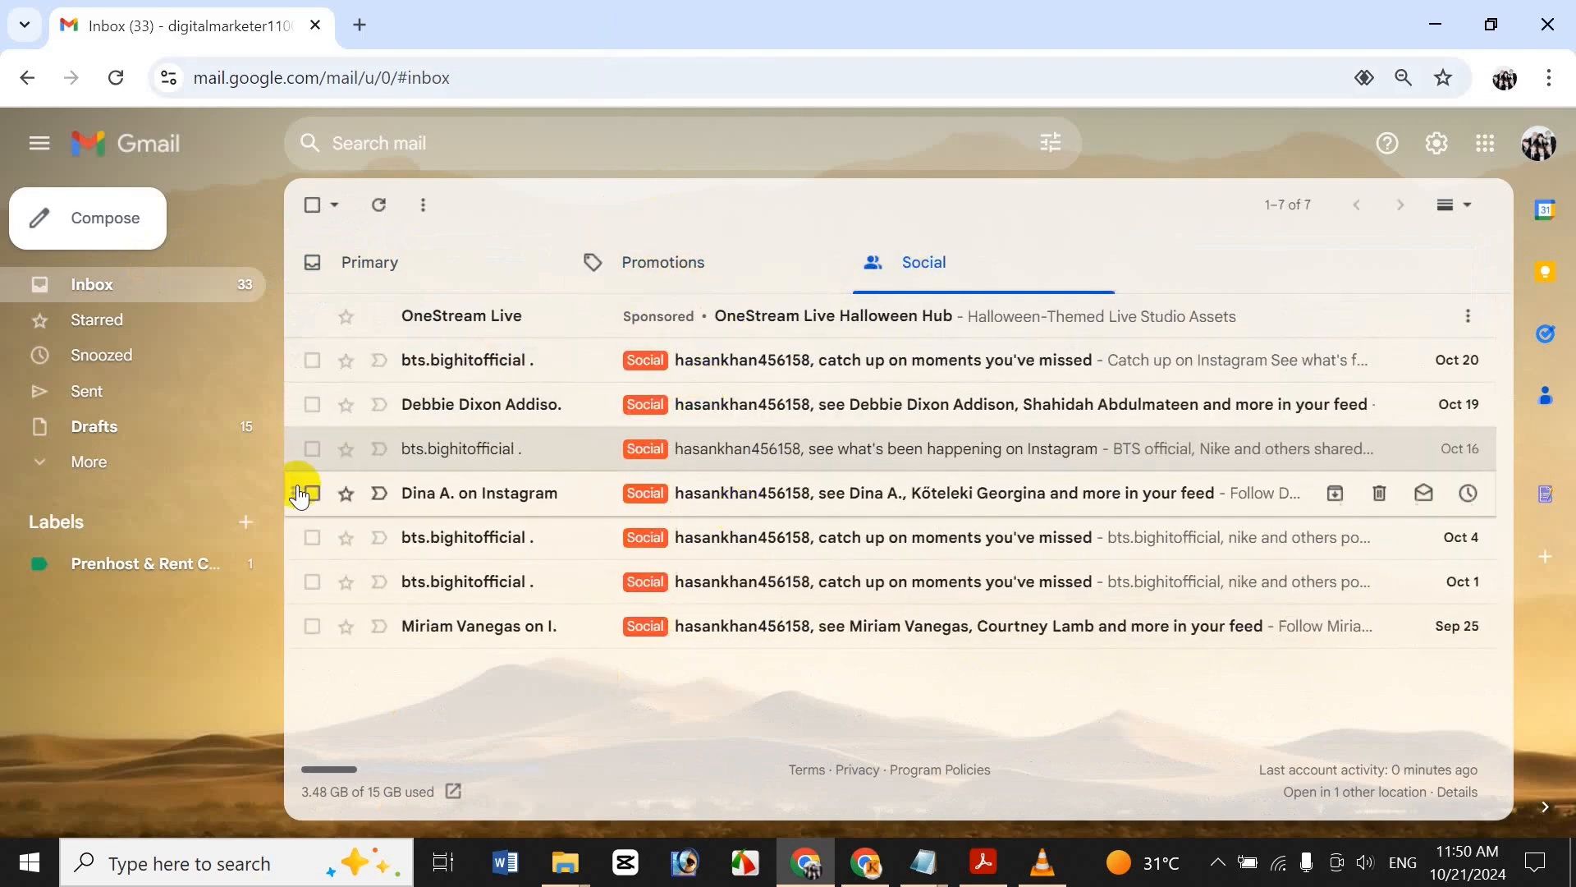
Expand the full label list and change the Social category's label color to blue
{"action": "left_click", "coordinate": [162, 473]}
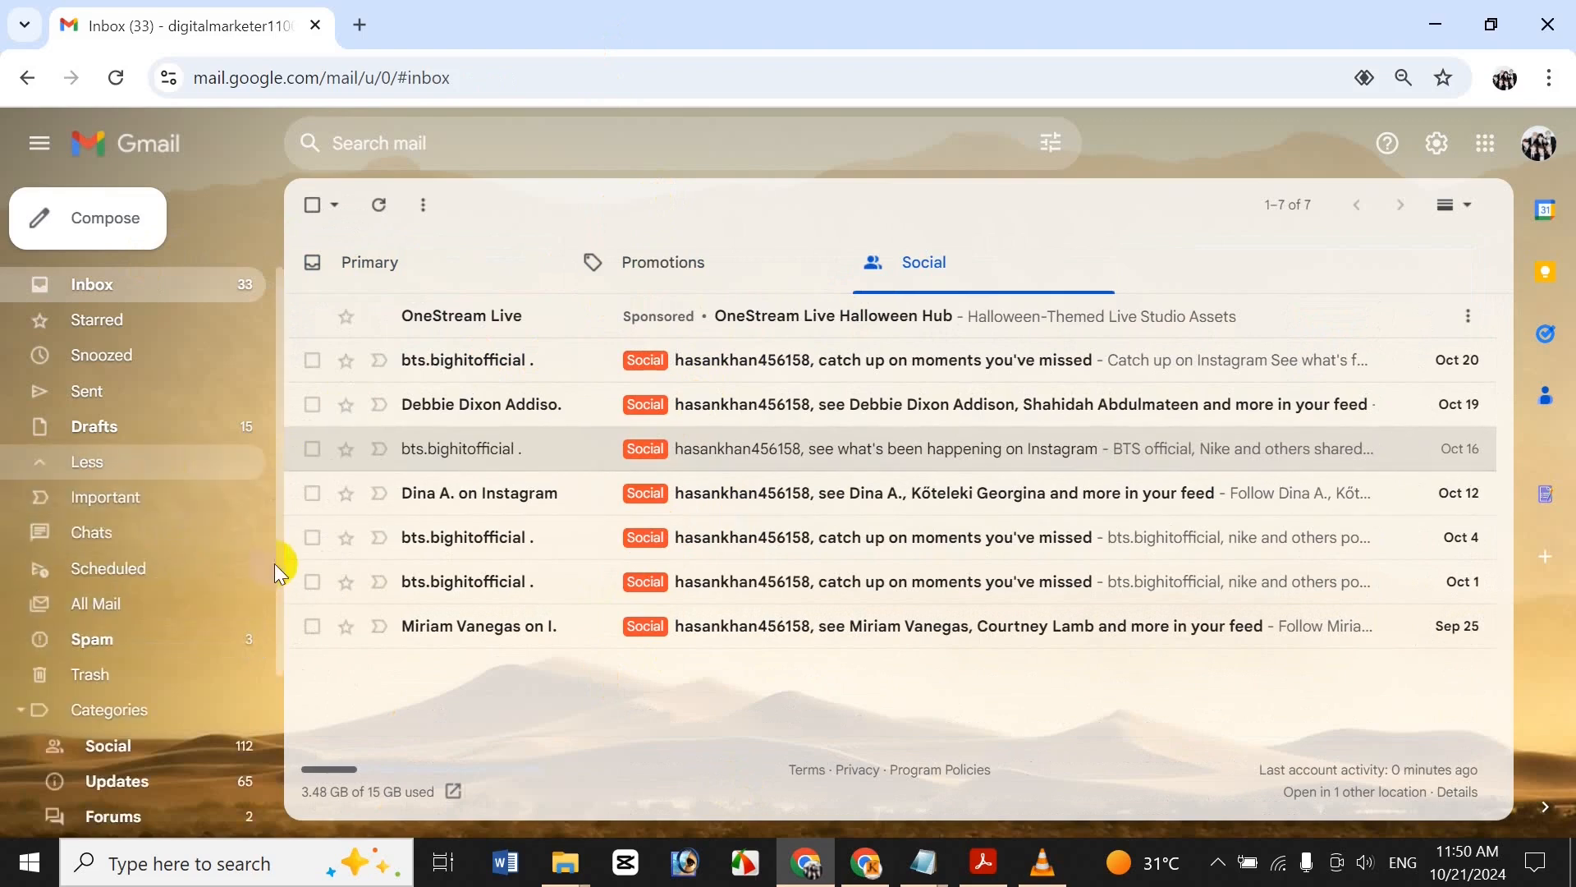
{"action": "scroll", "coordinate": [269, 547], "scroll_direction": "down", "scroll_amount": 3}
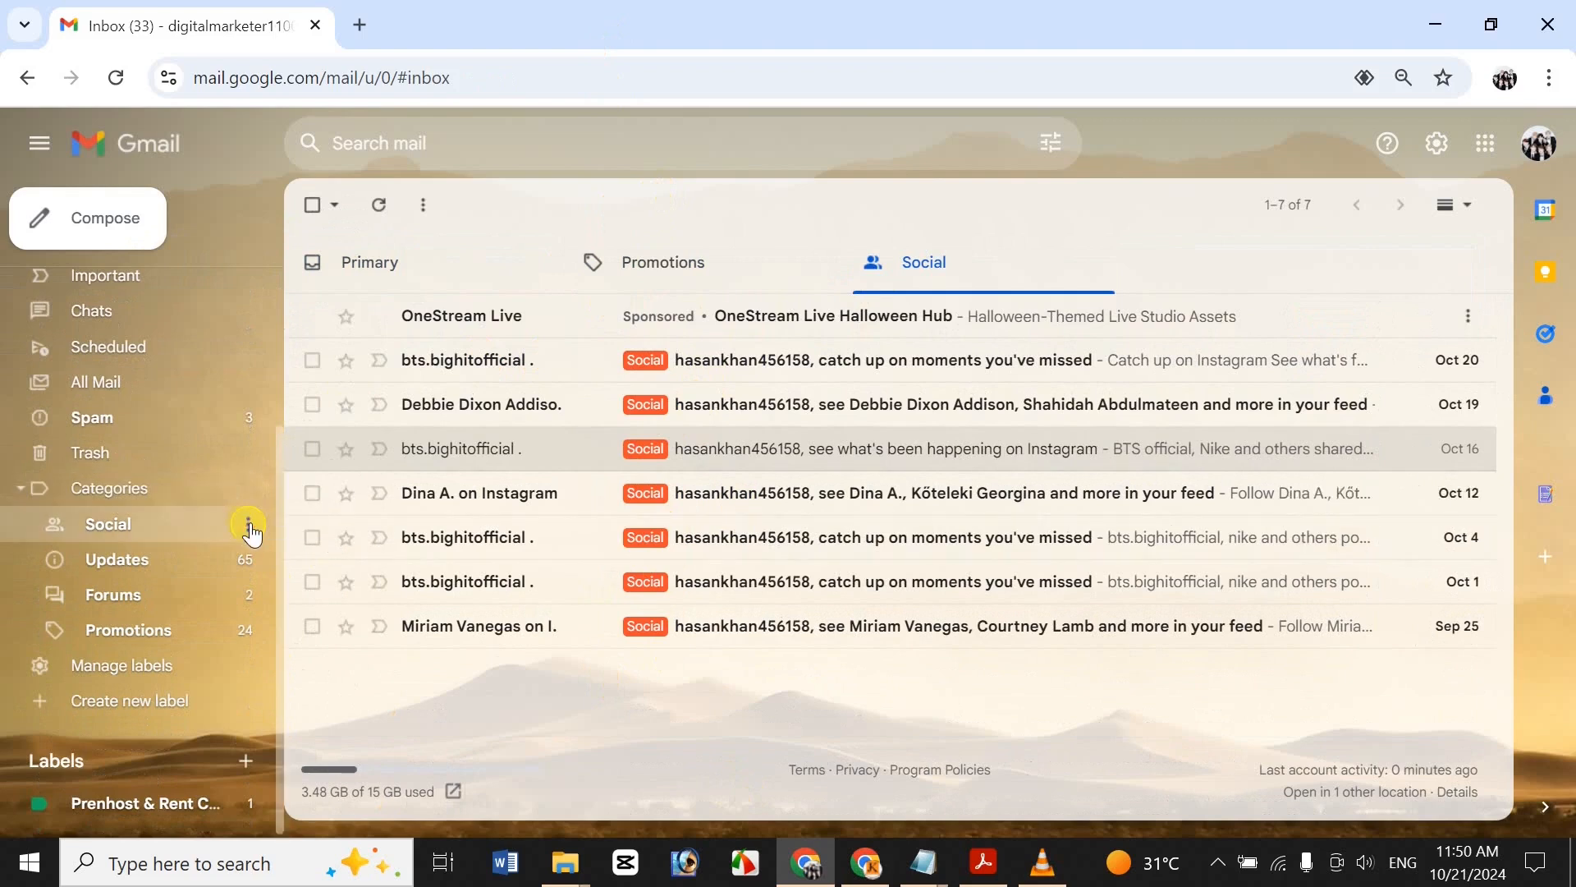
{"action": "left_click", "coordinate": [249, 525]}
{"action": "mouse_move", "coordinate": [271, 559]}
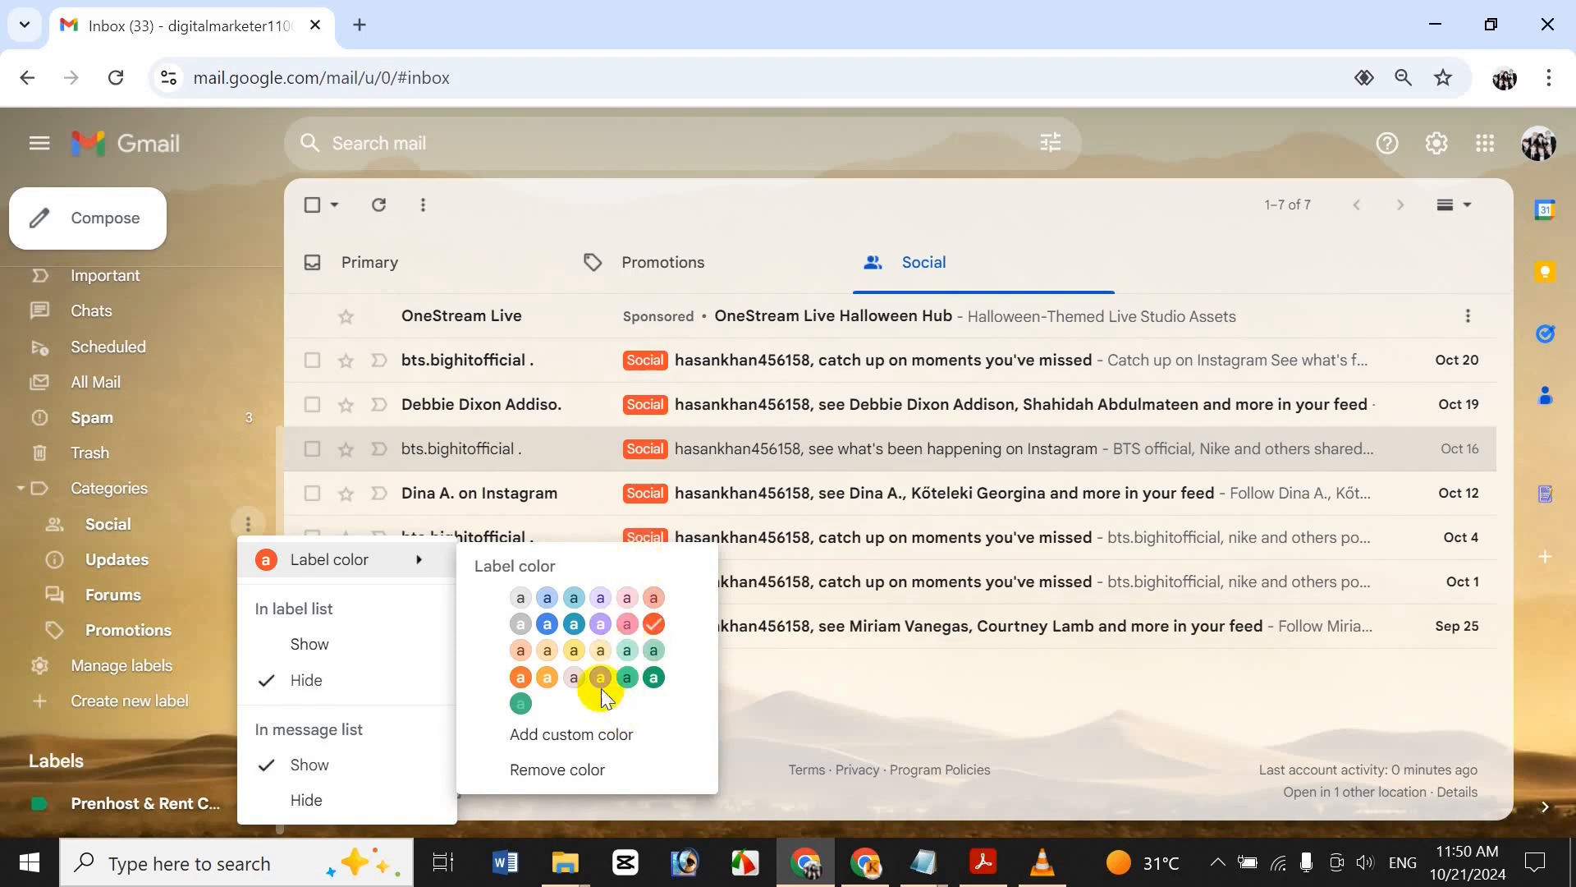
{"action": "left_click", "coordinate": [547, 627]}
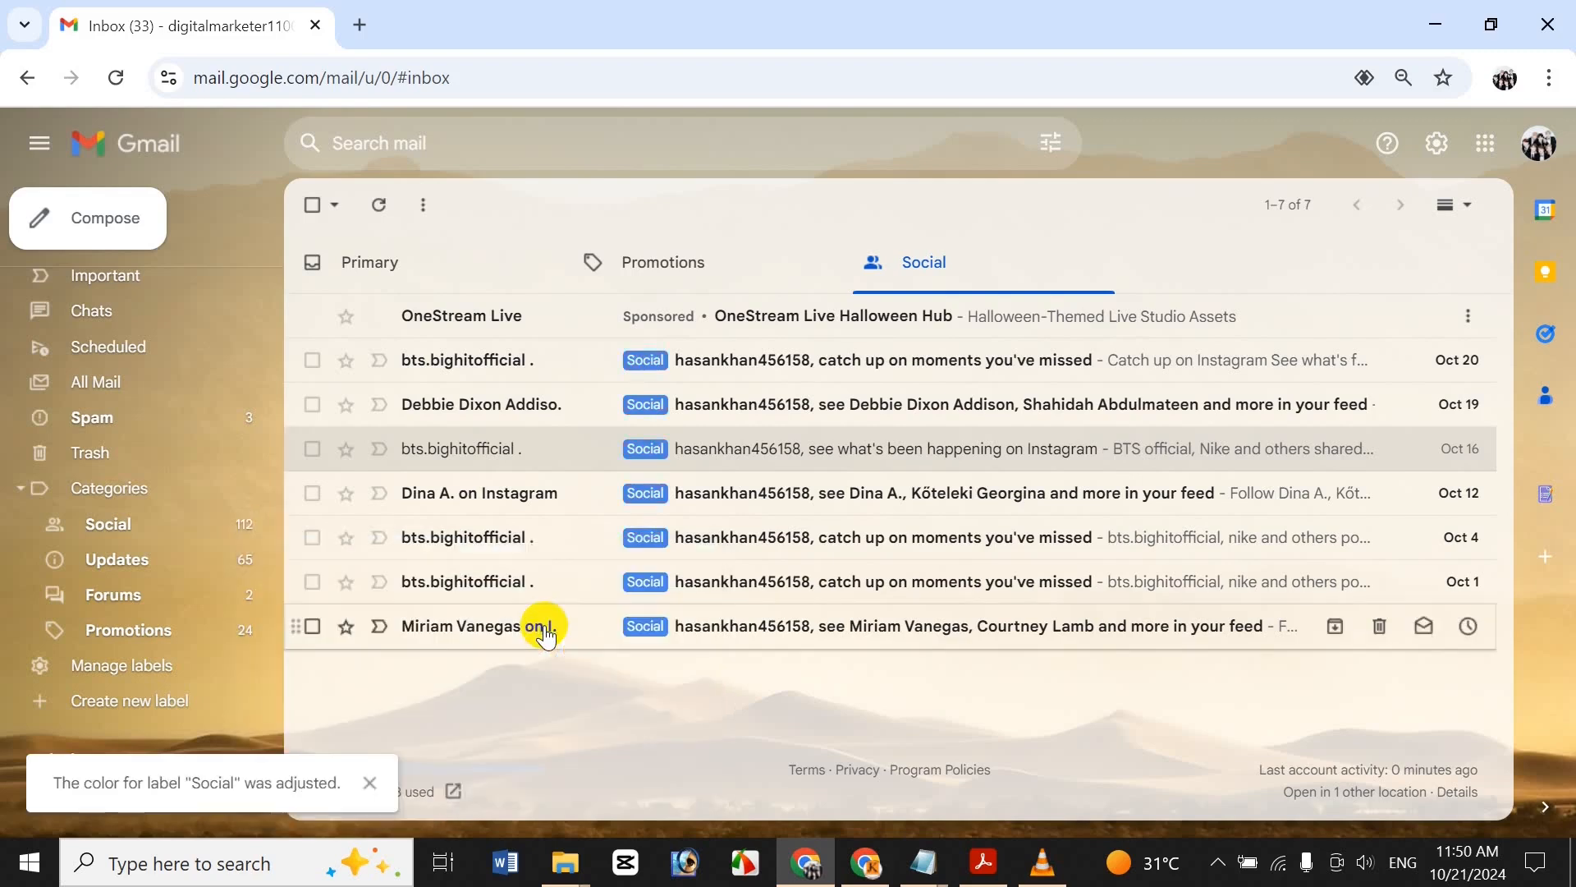
Change the Promotions category's label color to yellow and reopen its label options
{"action": "left_click", "coordinate": [648, 277]}
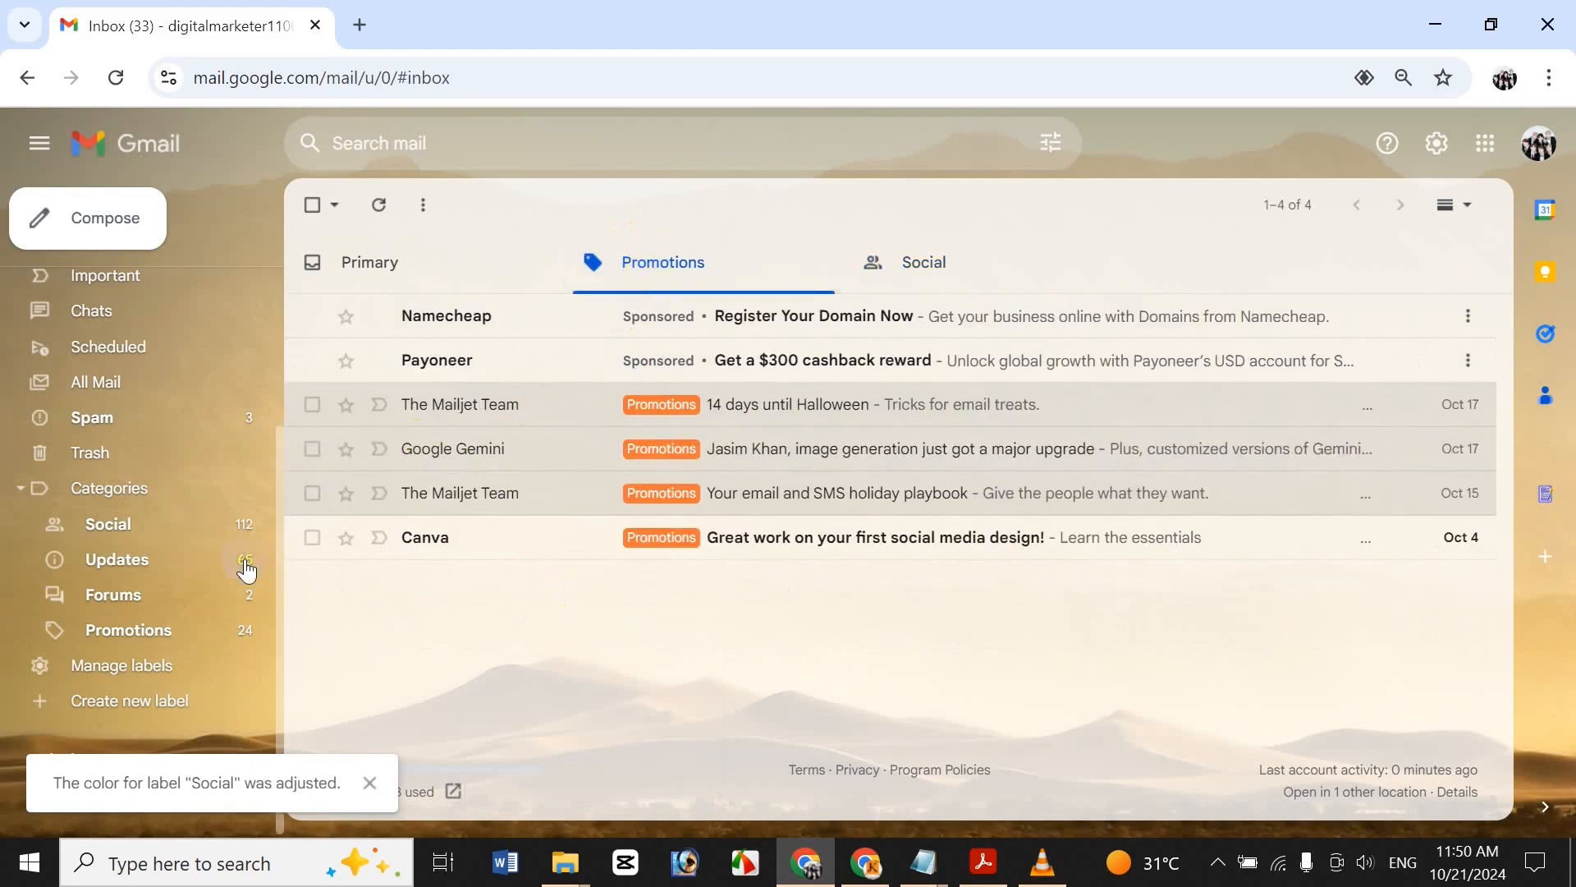
{"action": "left_click", "coordinate": [245, 630]}
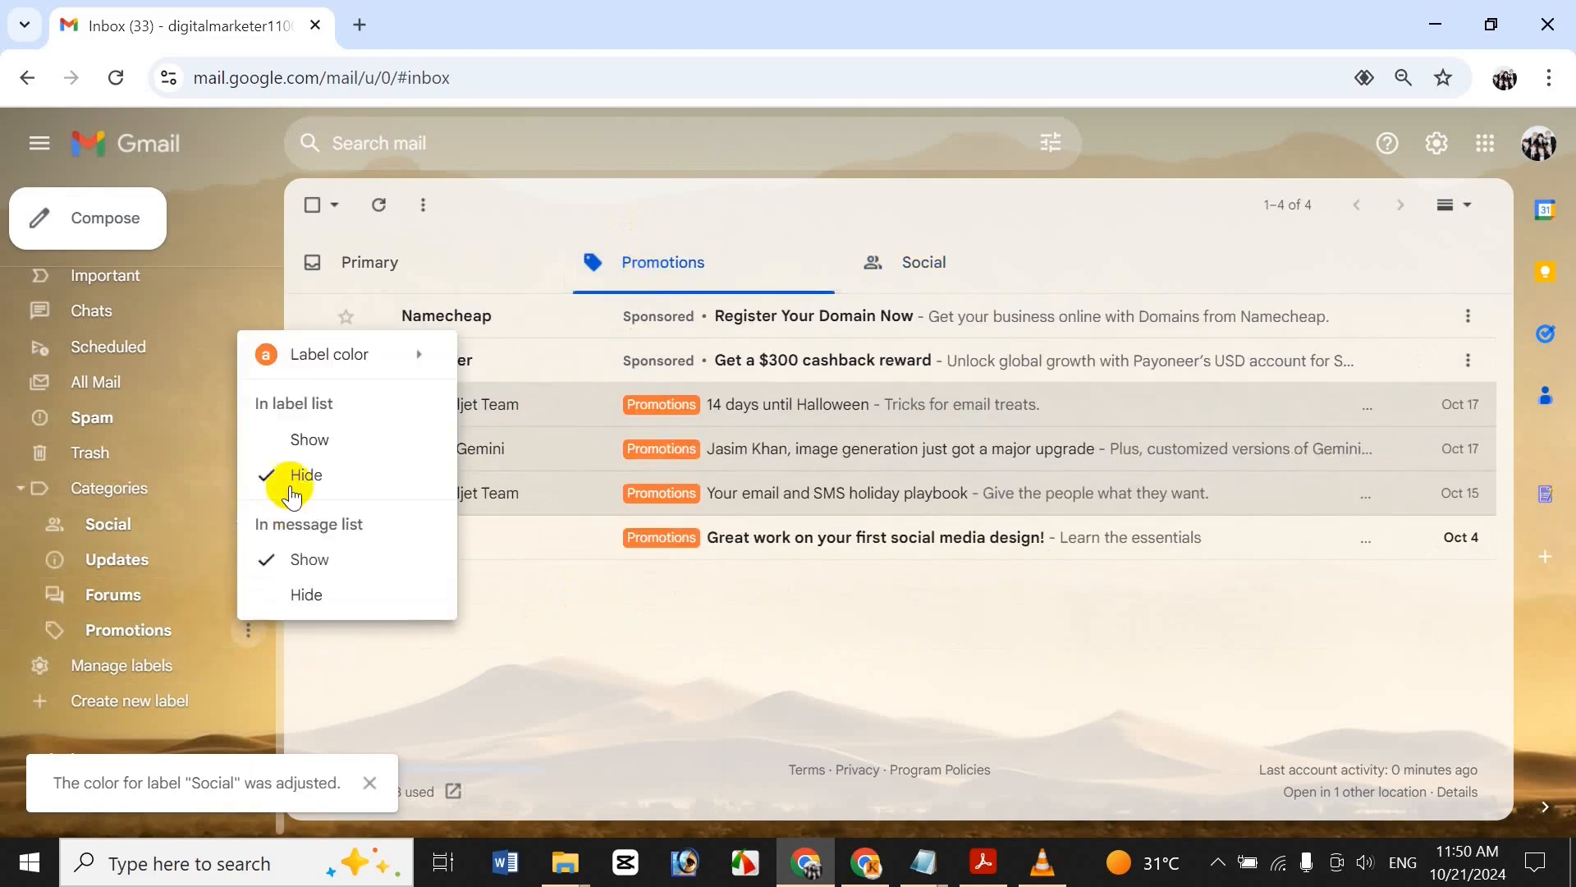
{"action": "mouse_move", "coordinate": [377, 367]}
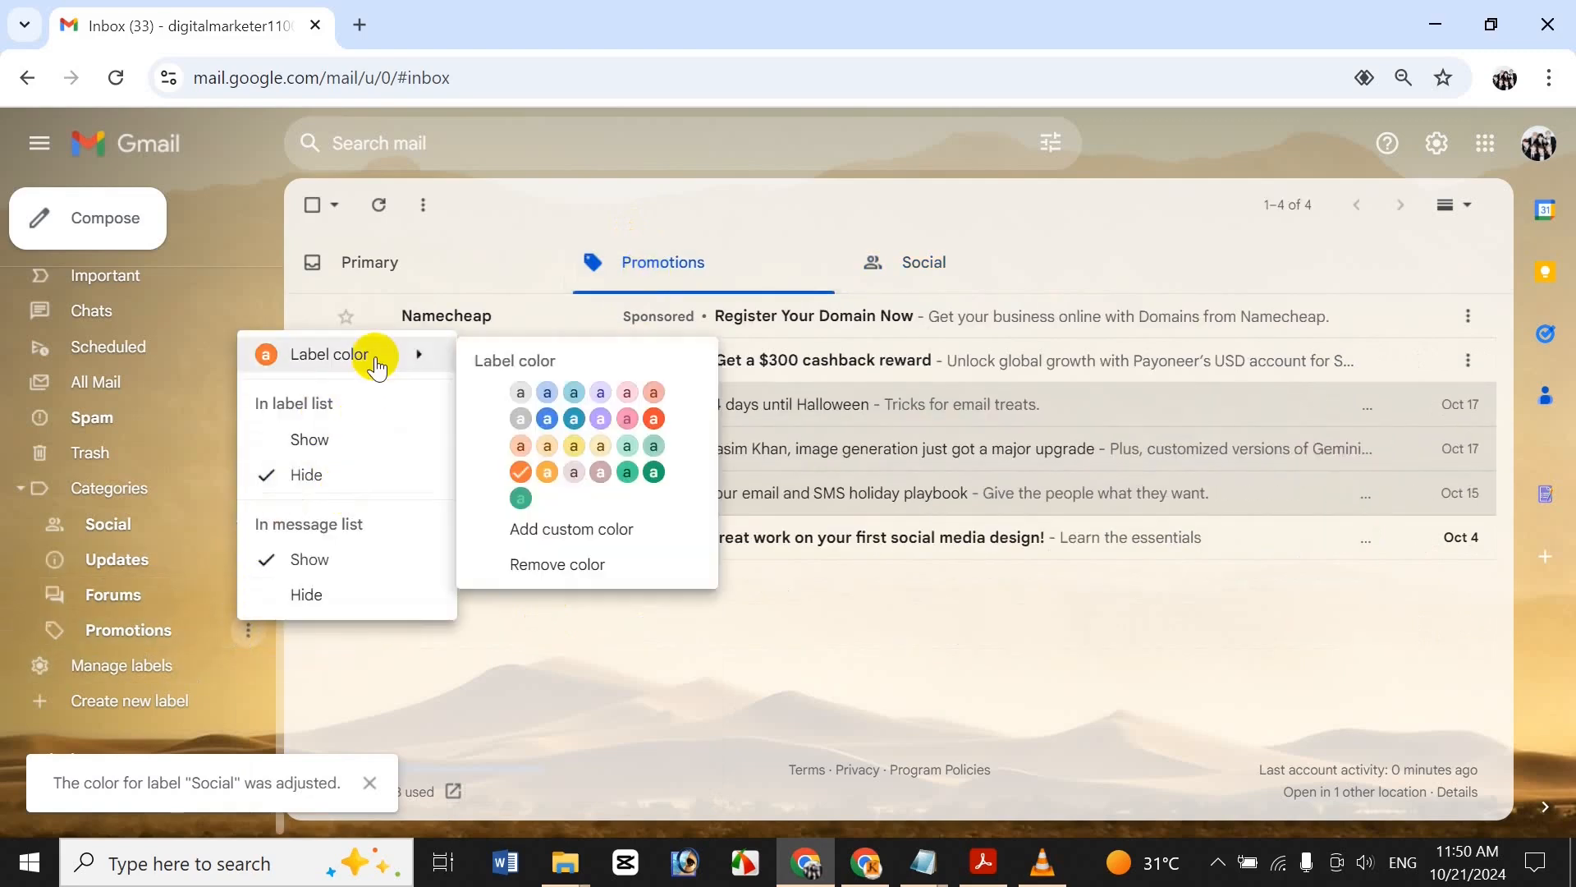
{"action": "left_click", "coordinate": [574, 446]}
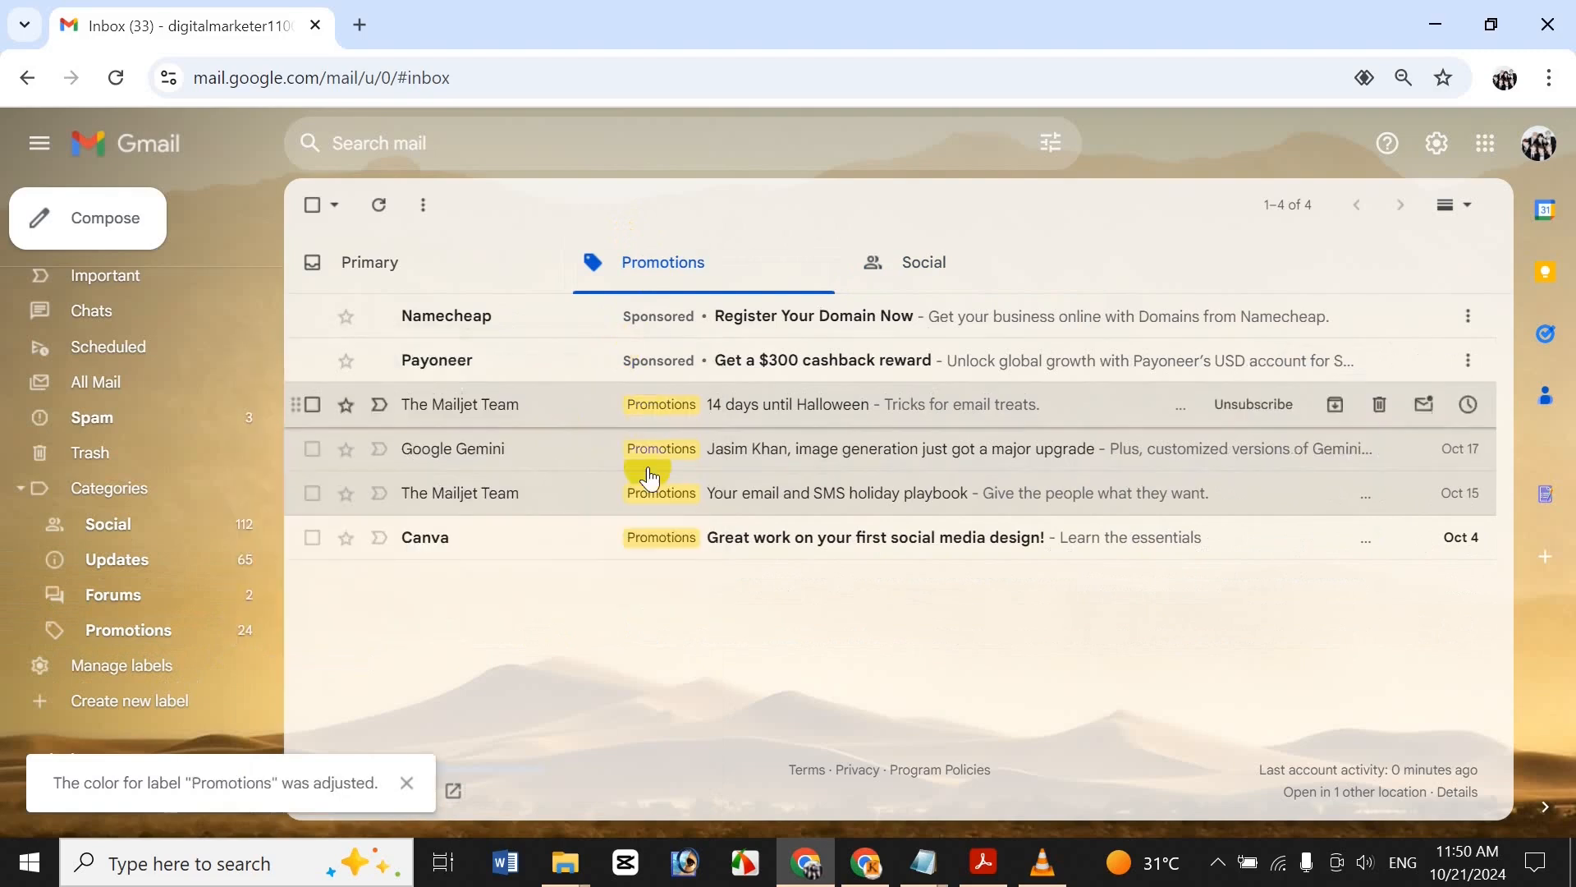
{"action": "left_click", "coordinate": [250, 630]}
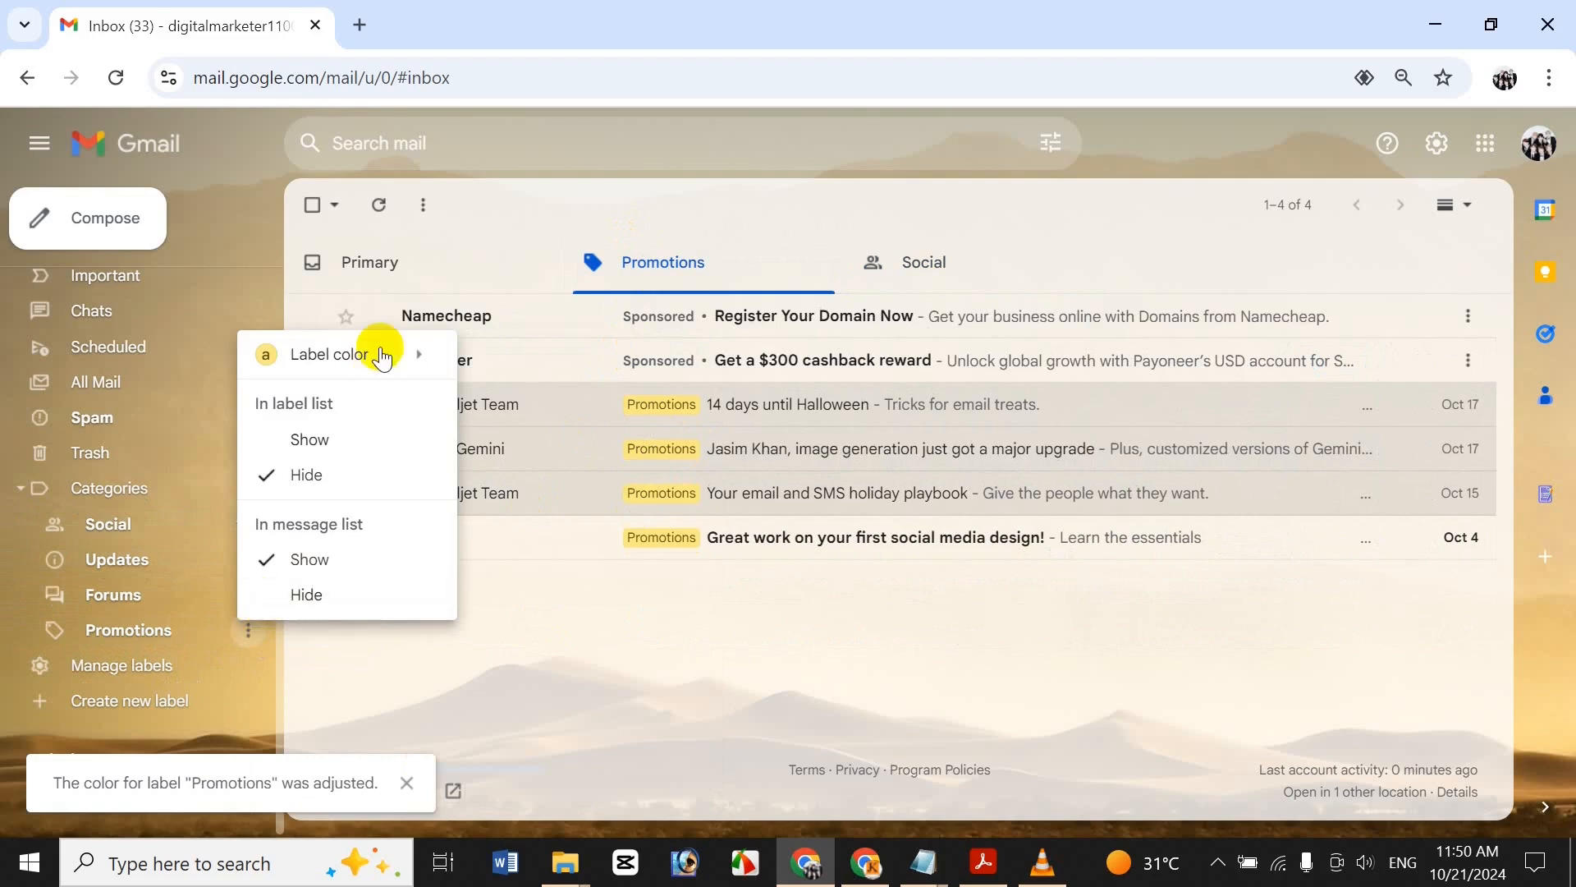
{"action": "mouse_move", "coordinate": [386, 359]}
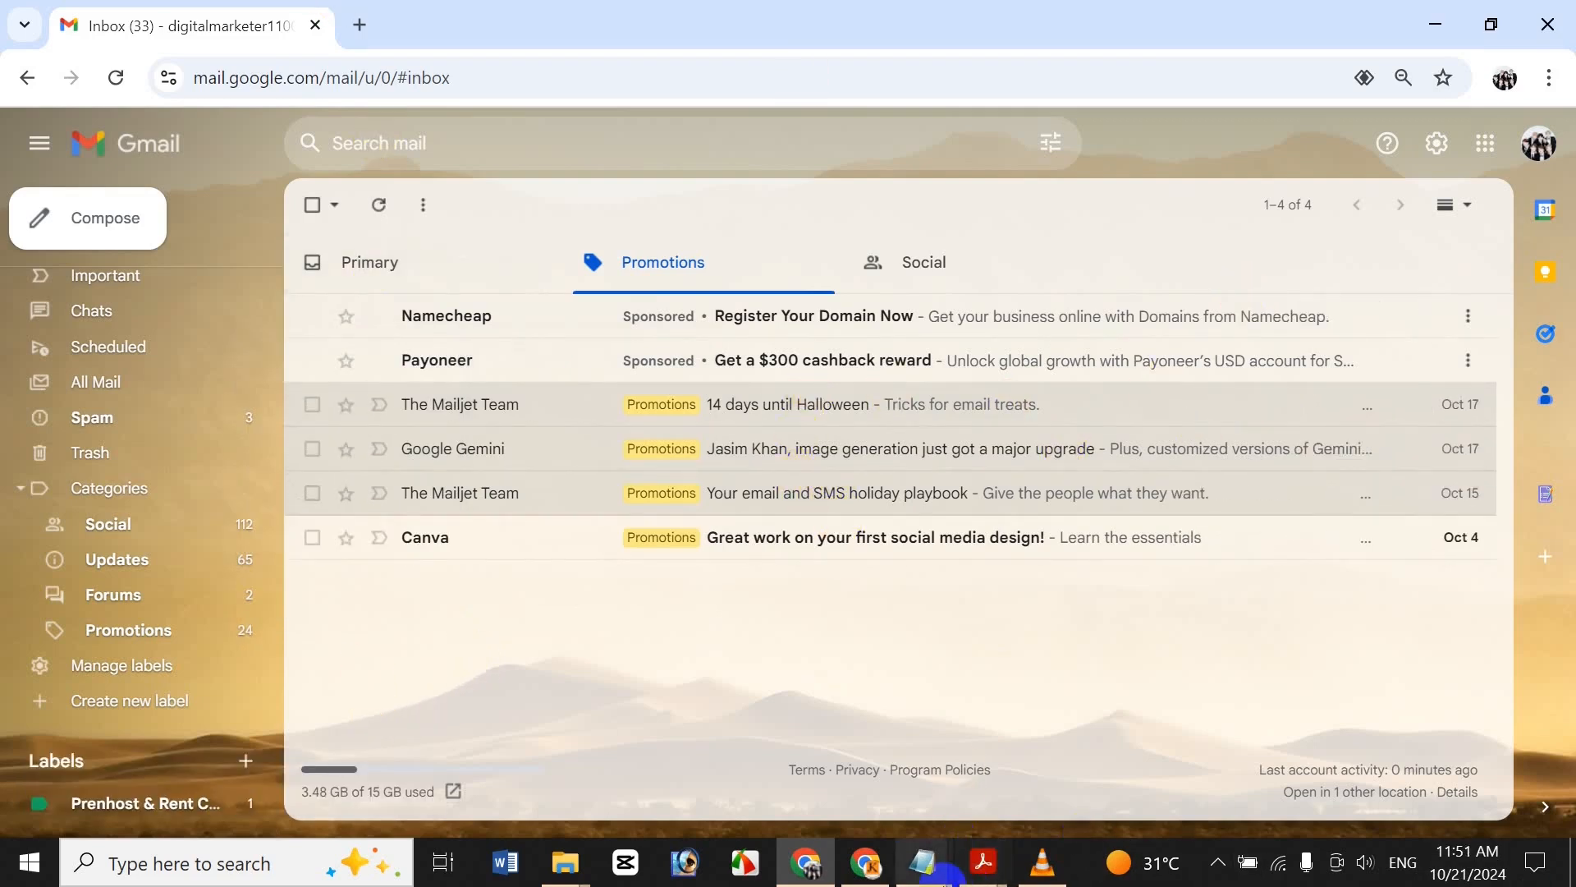
Switch to the "How To Show Or Hide Label & Message List In Gmail - Bangla" PDF in Adobe Acrobat Reader
{"action": "mouse_move", "coordinate": [969, 879]}
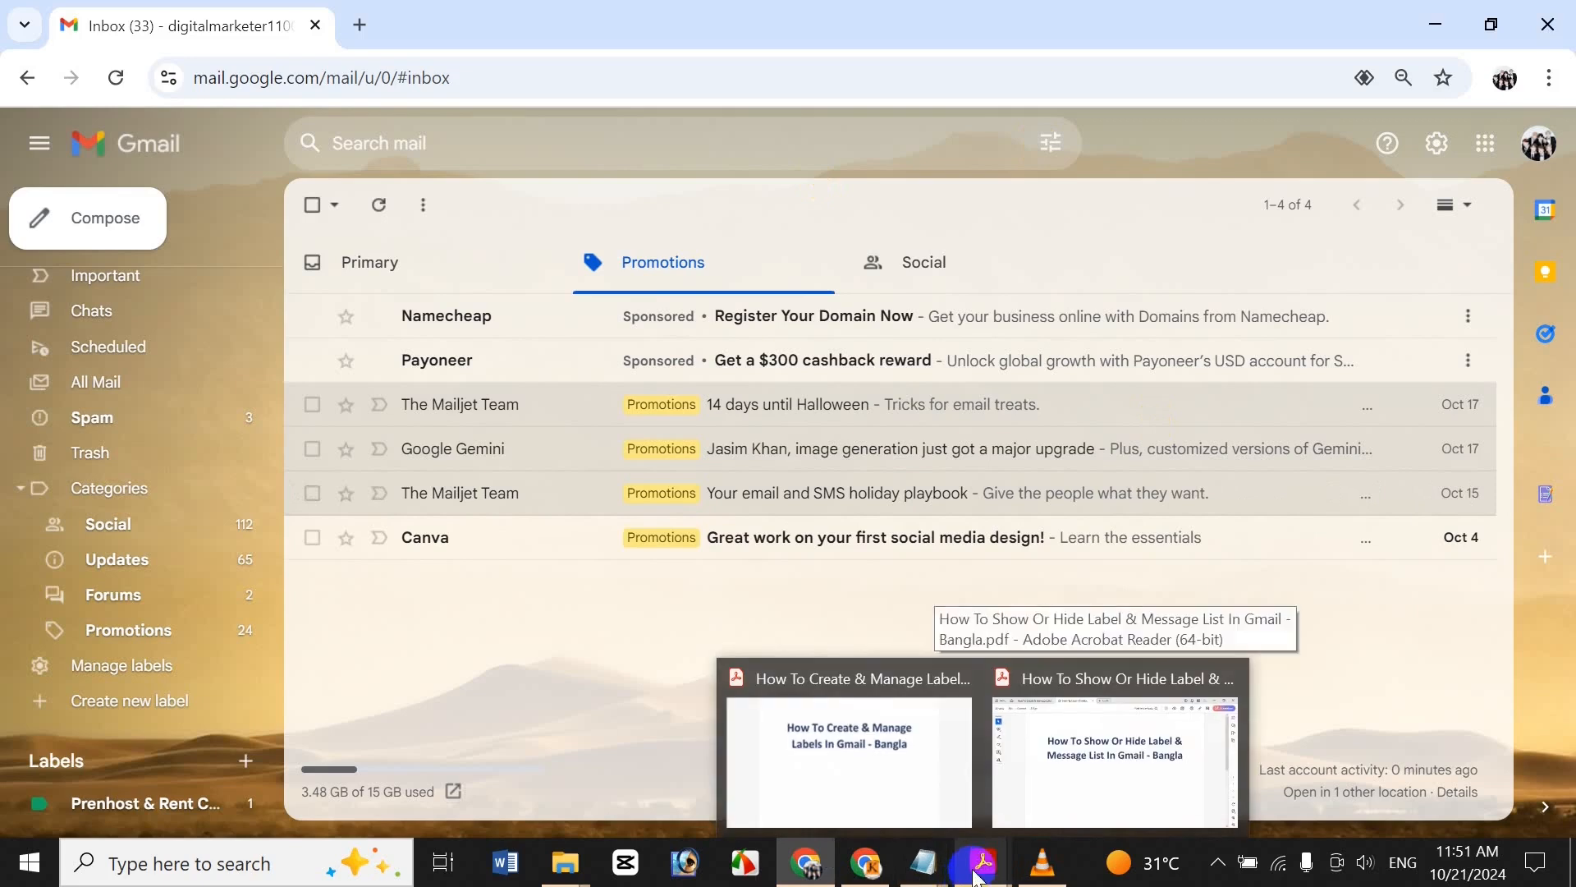
{"action": "left_click", "coordinate": [1111, 719]}
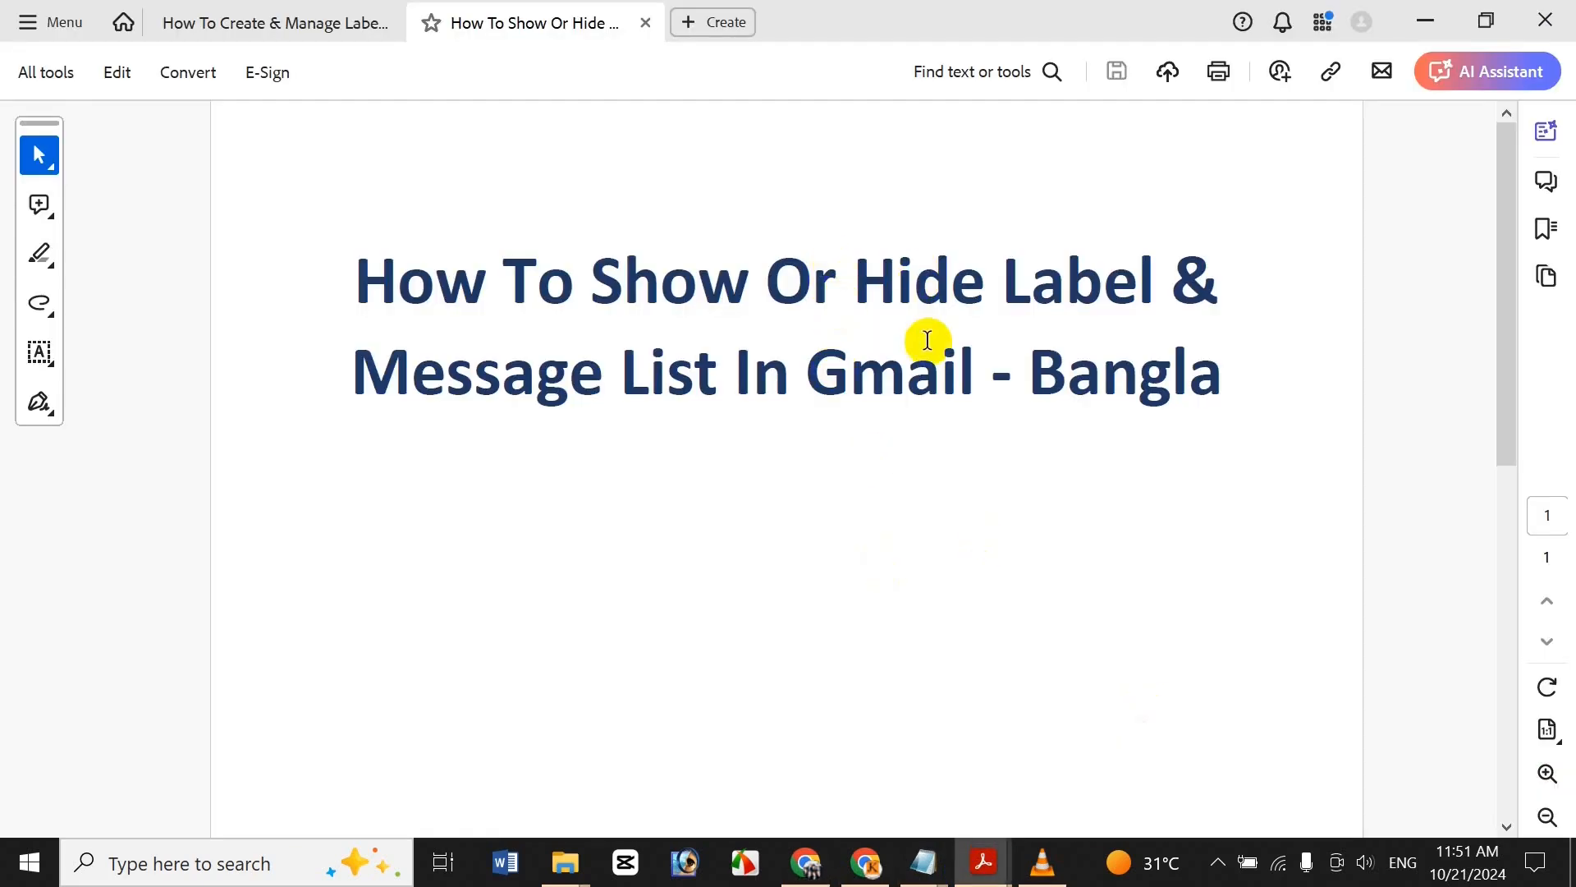
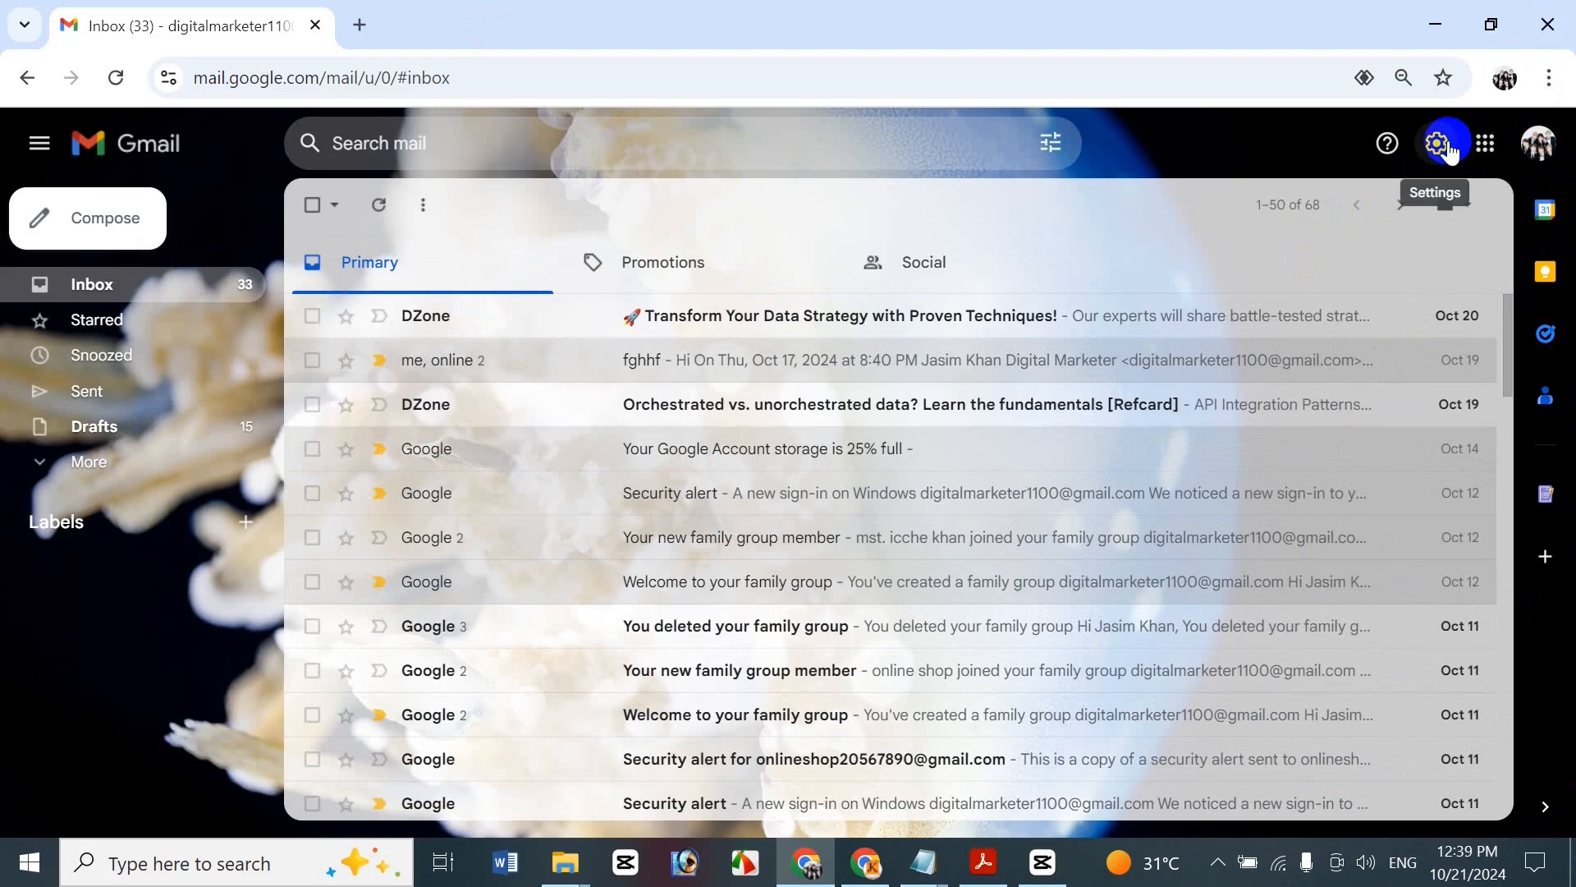
Open the Labels settings in Gmail at the custom labels section and expand the full label list
{"action": "left_click", "coordinate": [1439, 144]}
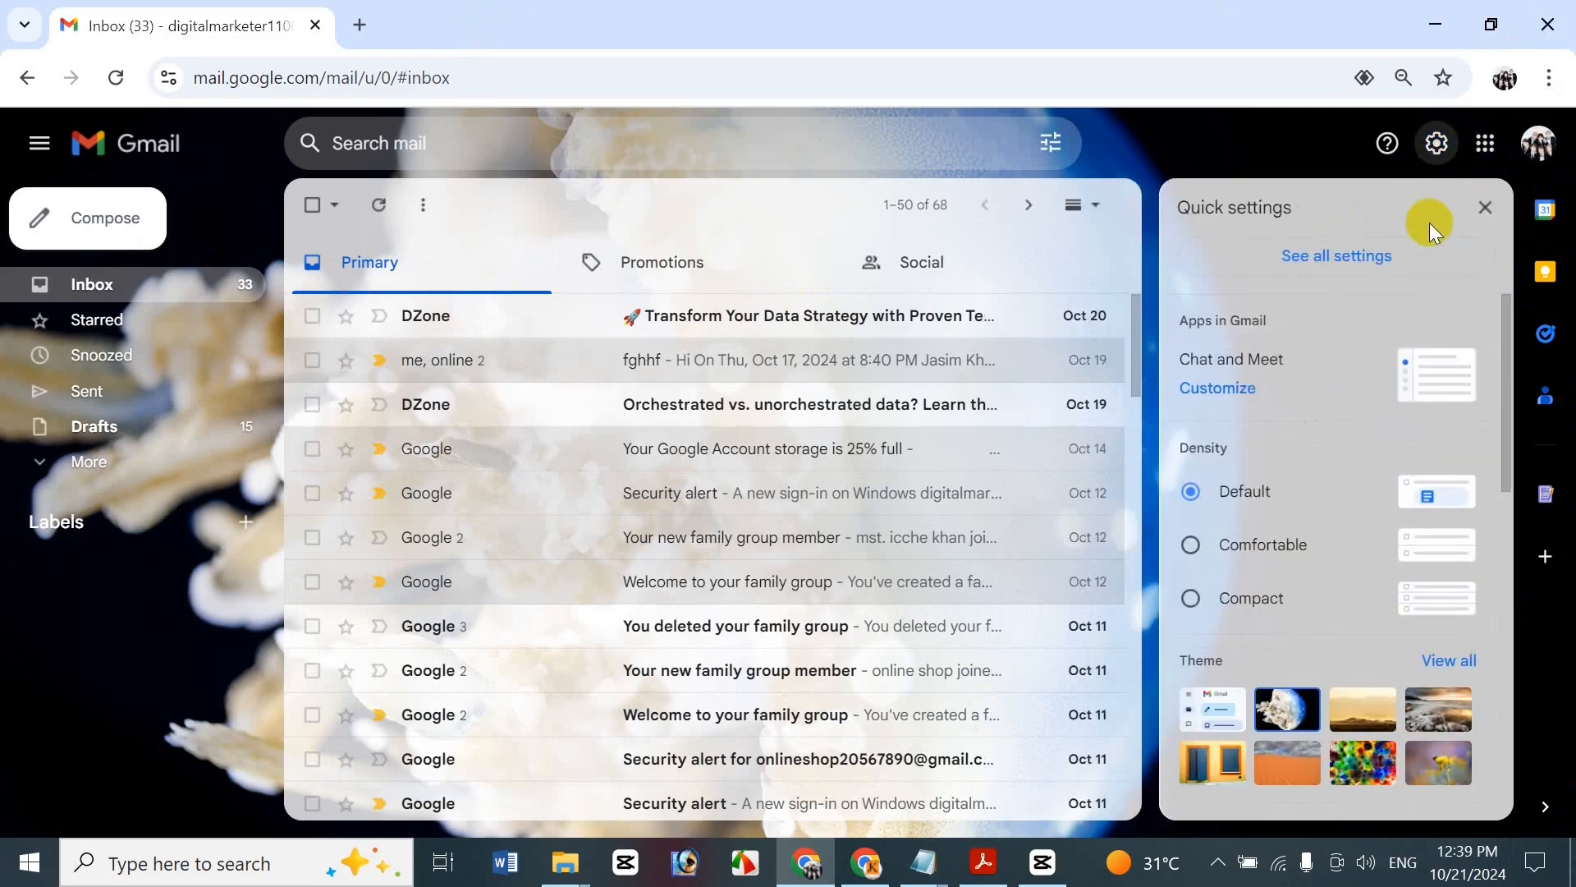
{"action": "left_click", "coordinate": [1434, 251]}
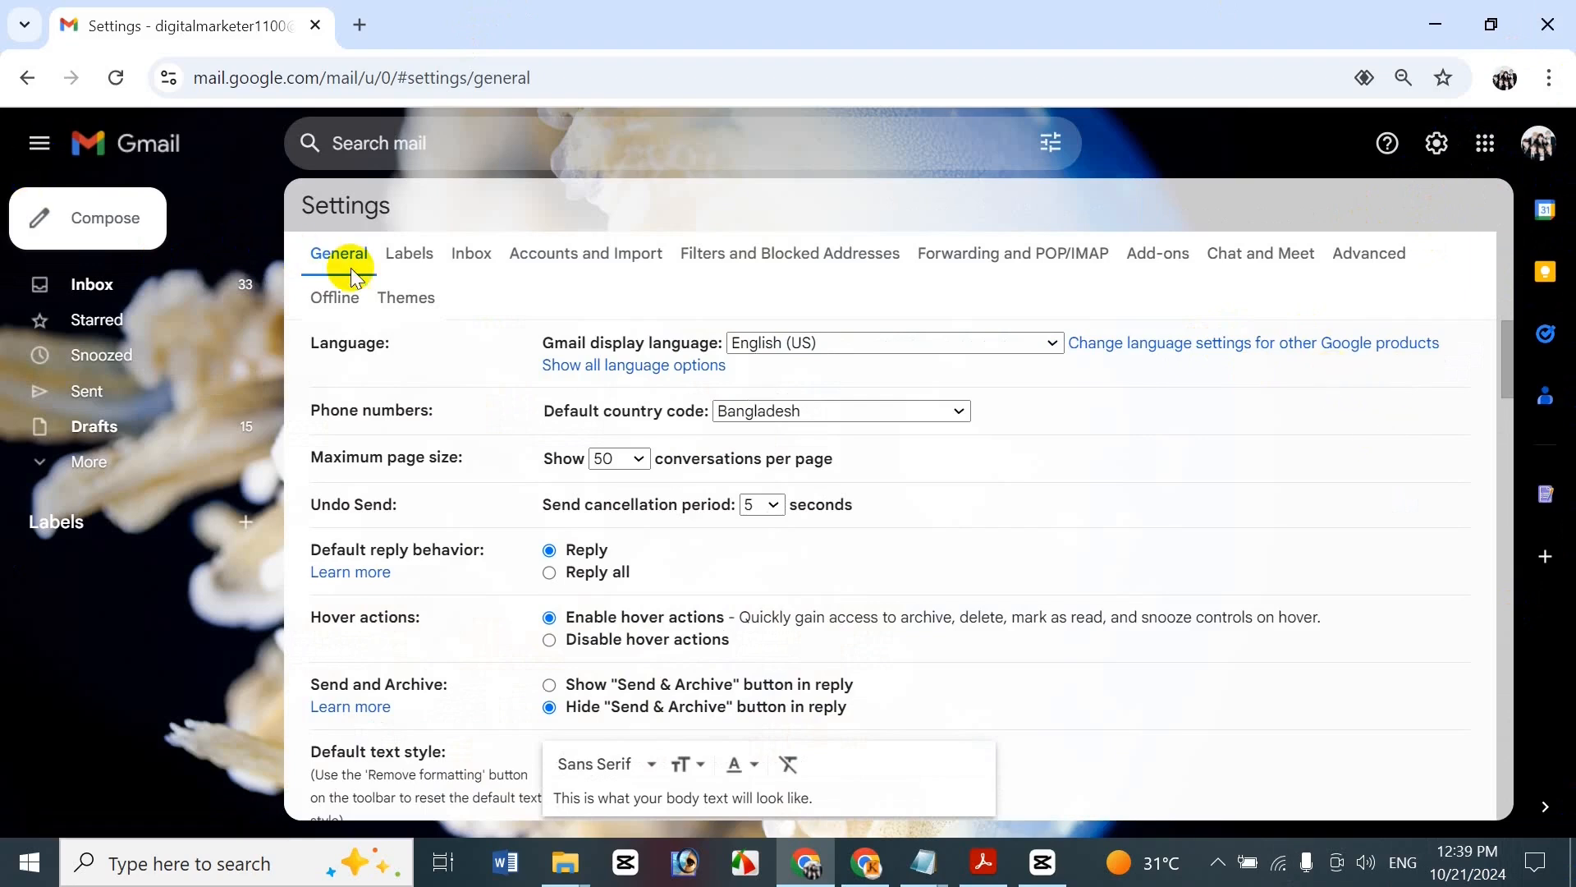
{"action": "left_click", "coordinate": [410, 255]}
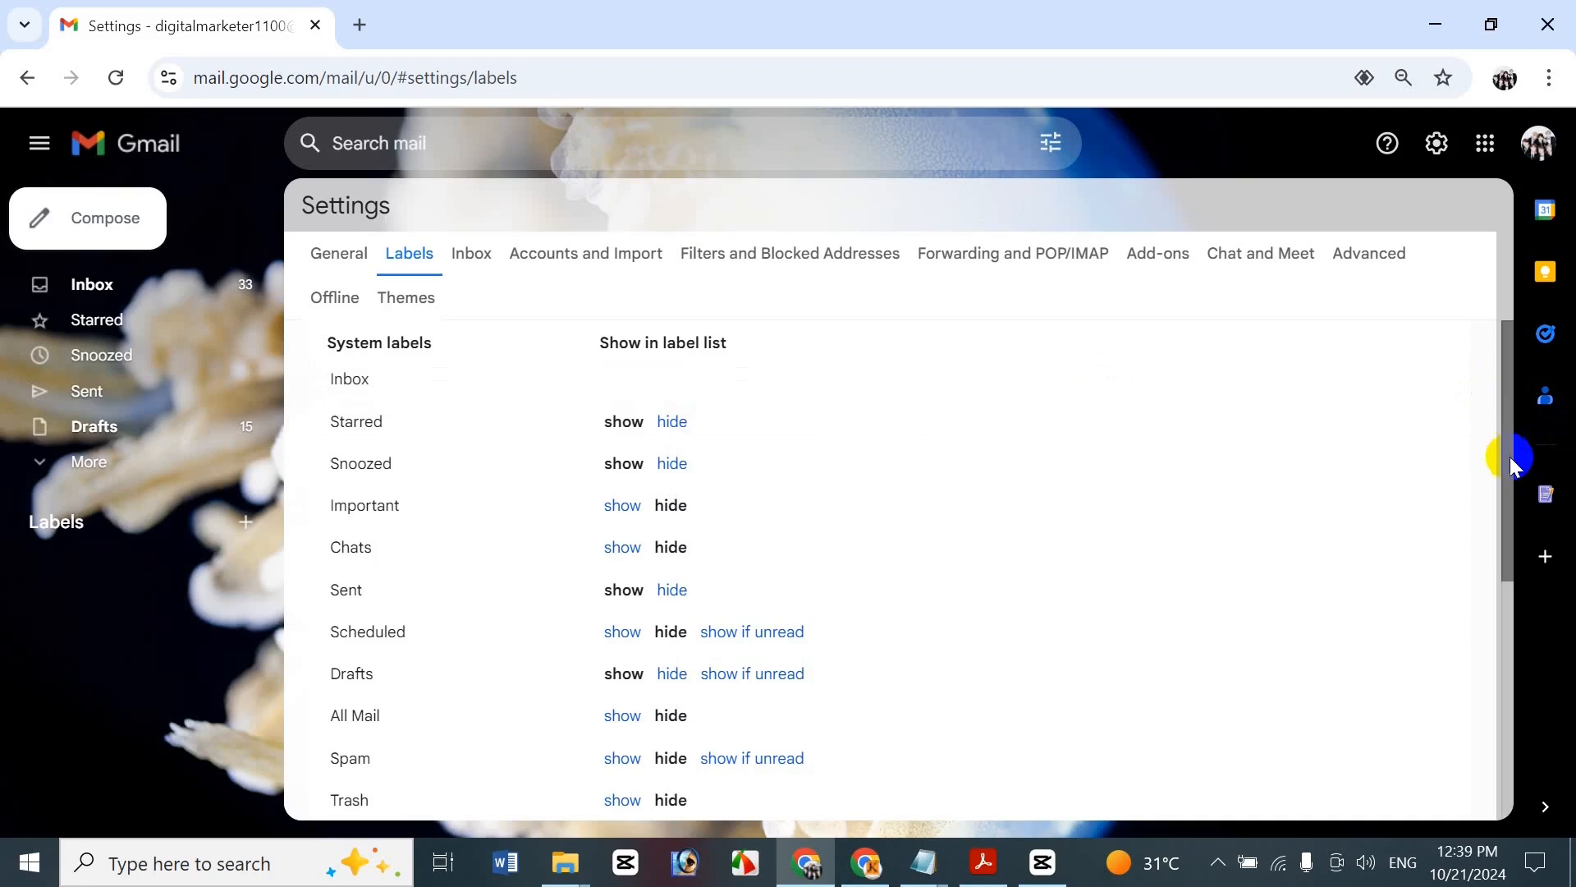
{"action": "left_click_drag", "start_coordinate": [1511, 541], "coordinate": [1523, 813]}
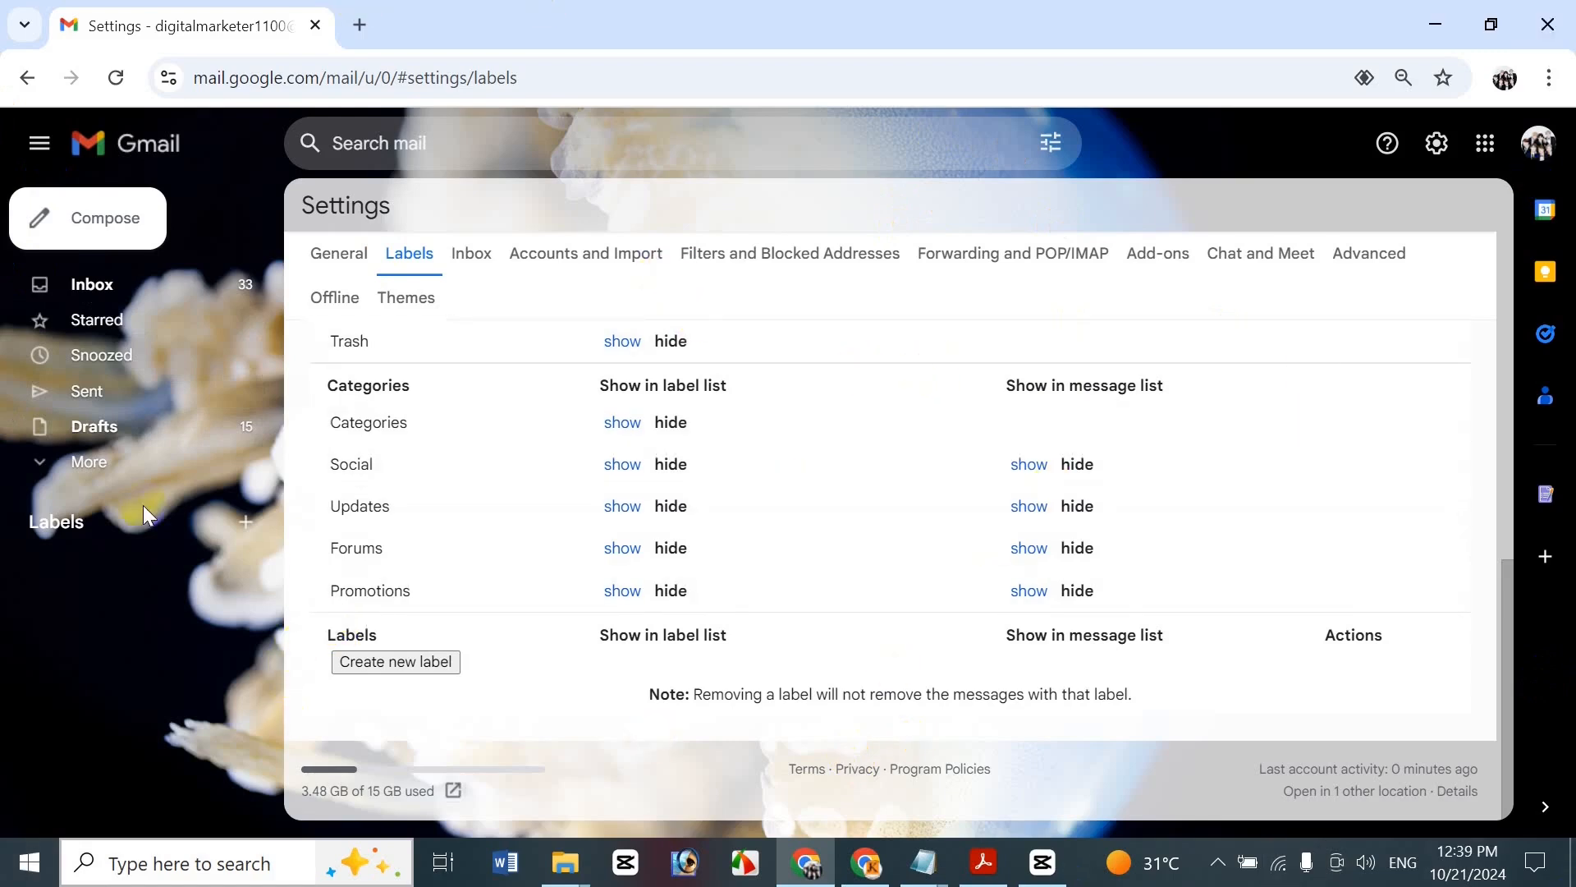
{"action": "left_click", "coordinate": [71, 475]}
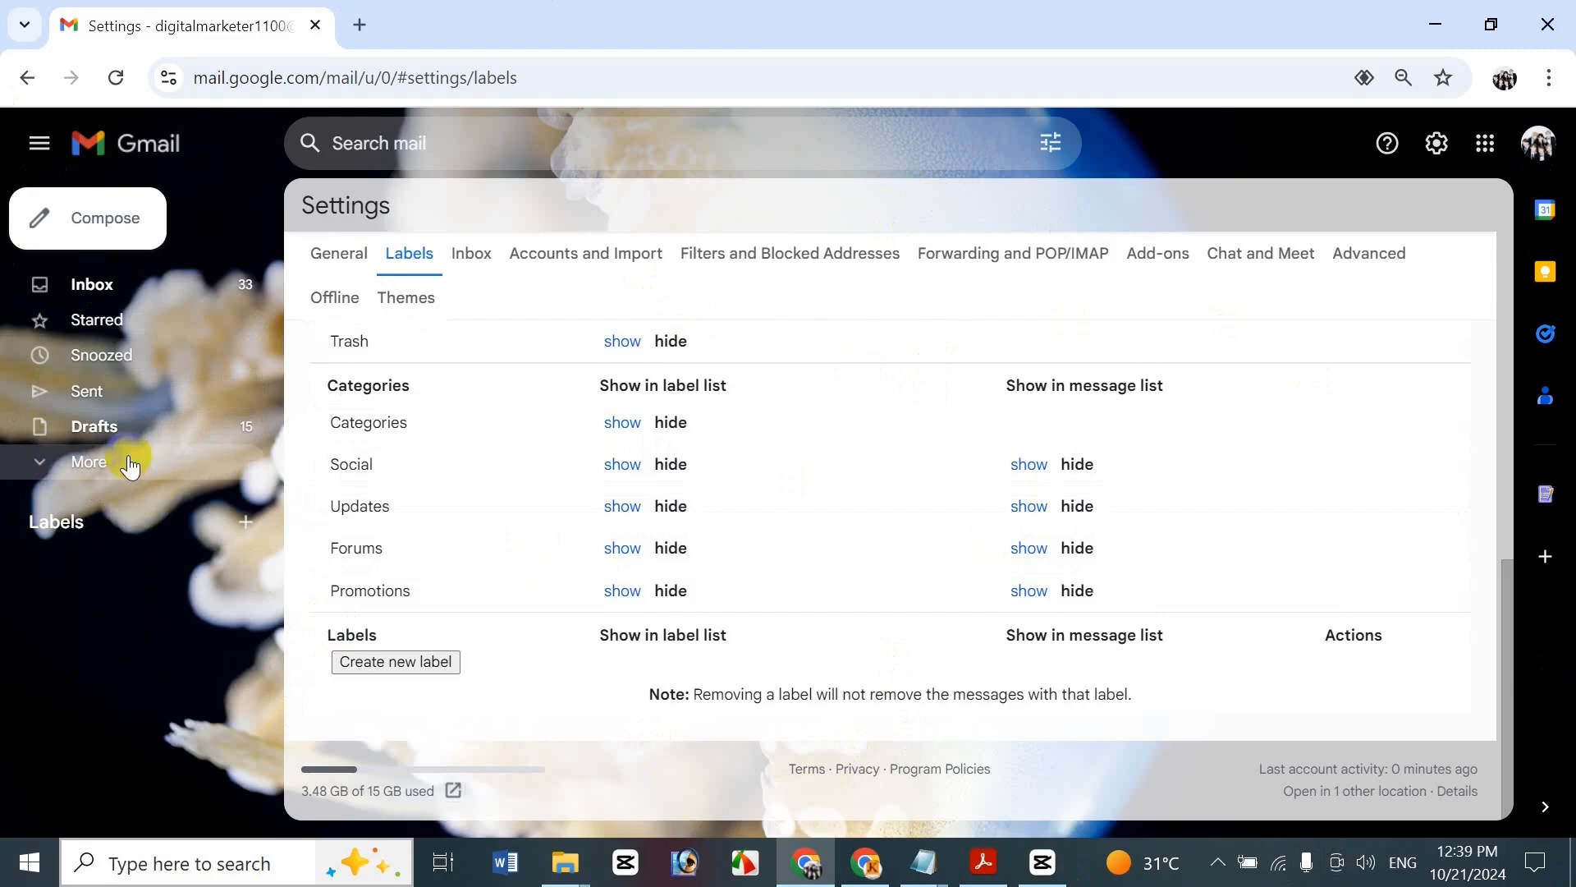
{"action": "left_click_drag", "start_coordinate": [280, 506], "coordinate": [278, 686]}
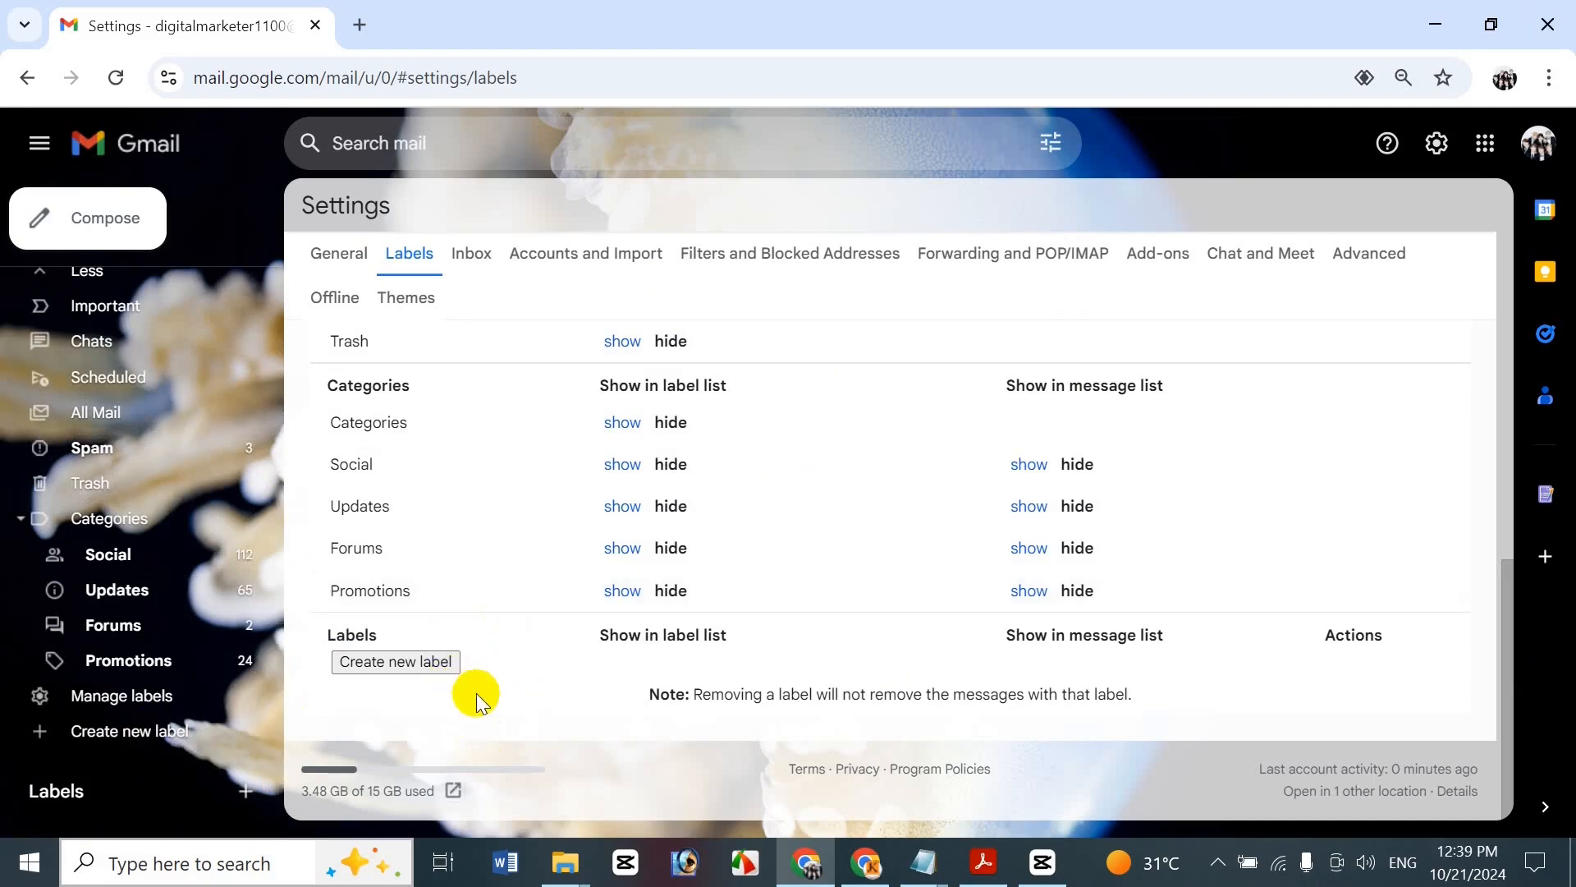
Start a new label from the Labels settings and name it "Icche Online"
{"action": "left_click", "coordinate": [376, 663]}
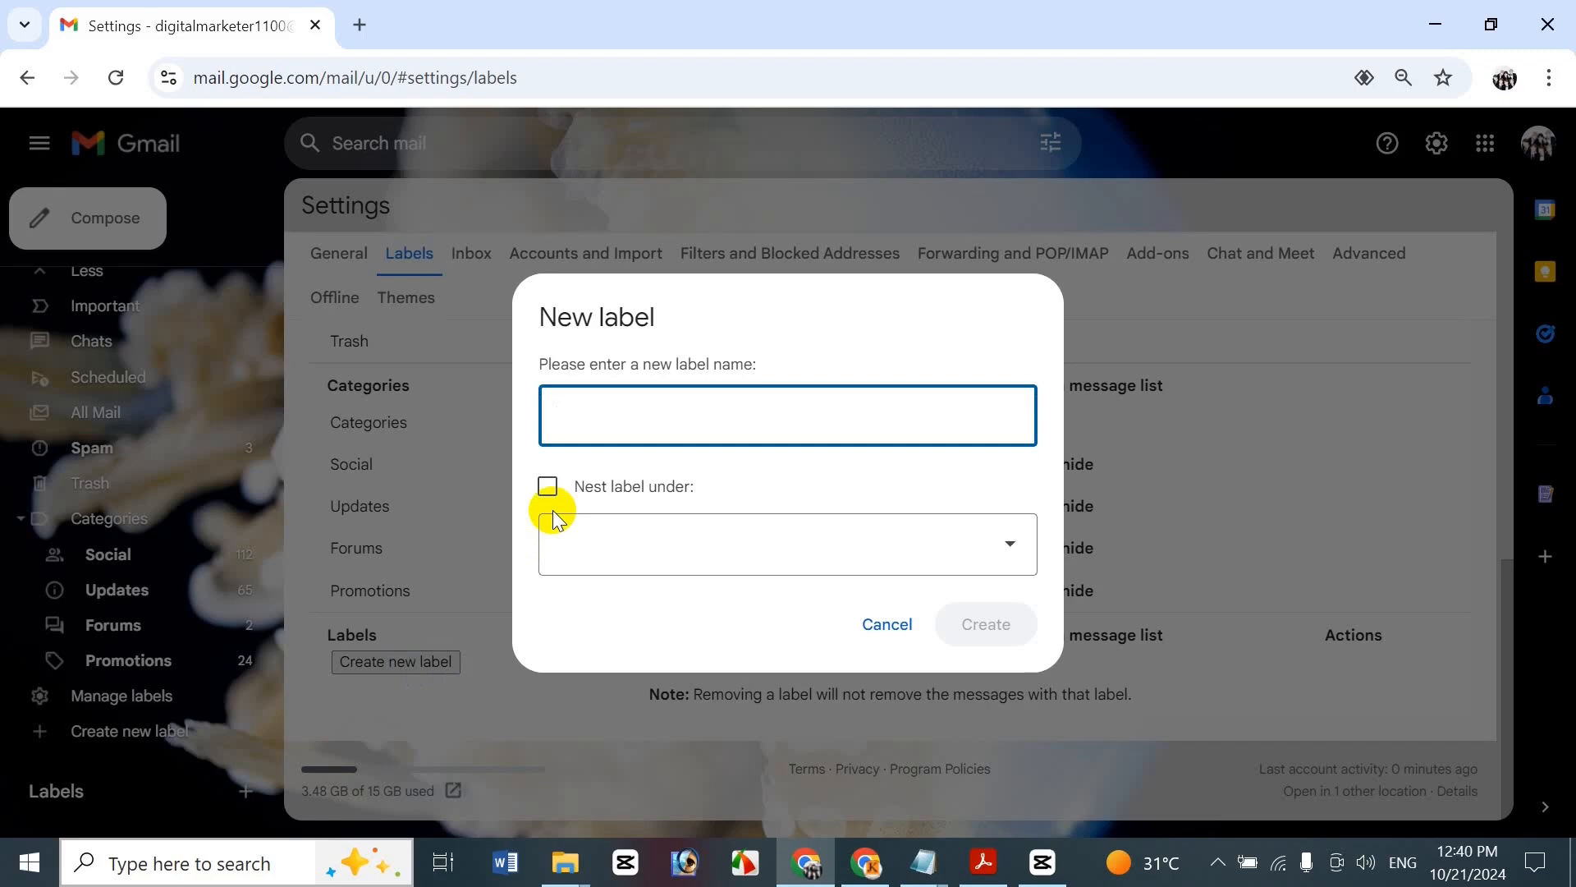
{"action": "type", "text": "Icc"}
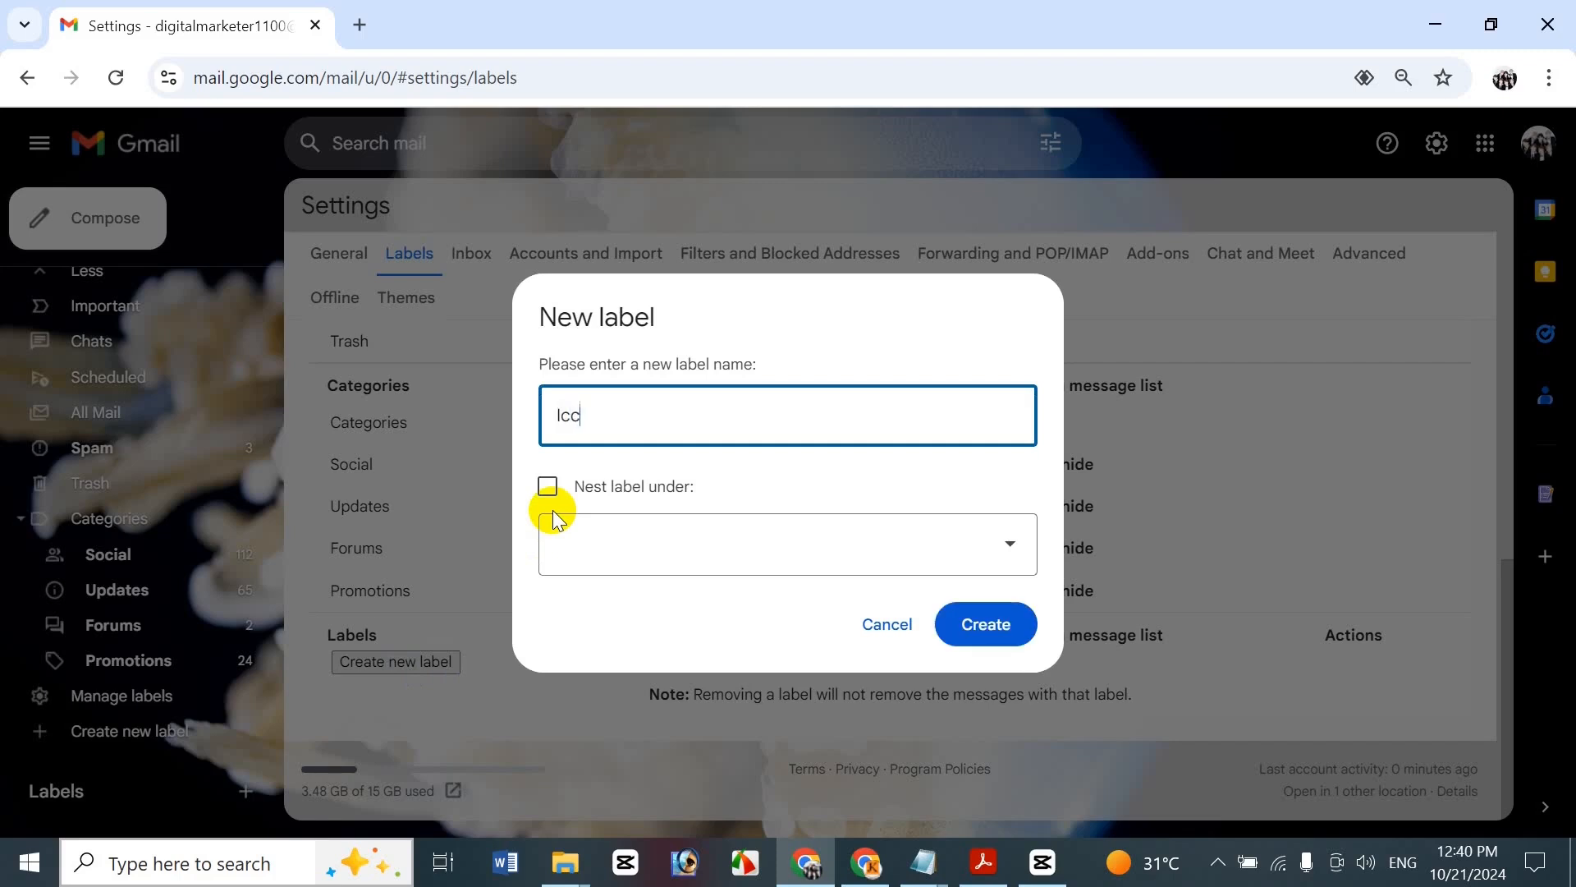
{"action": "type", "text": "he Online"}
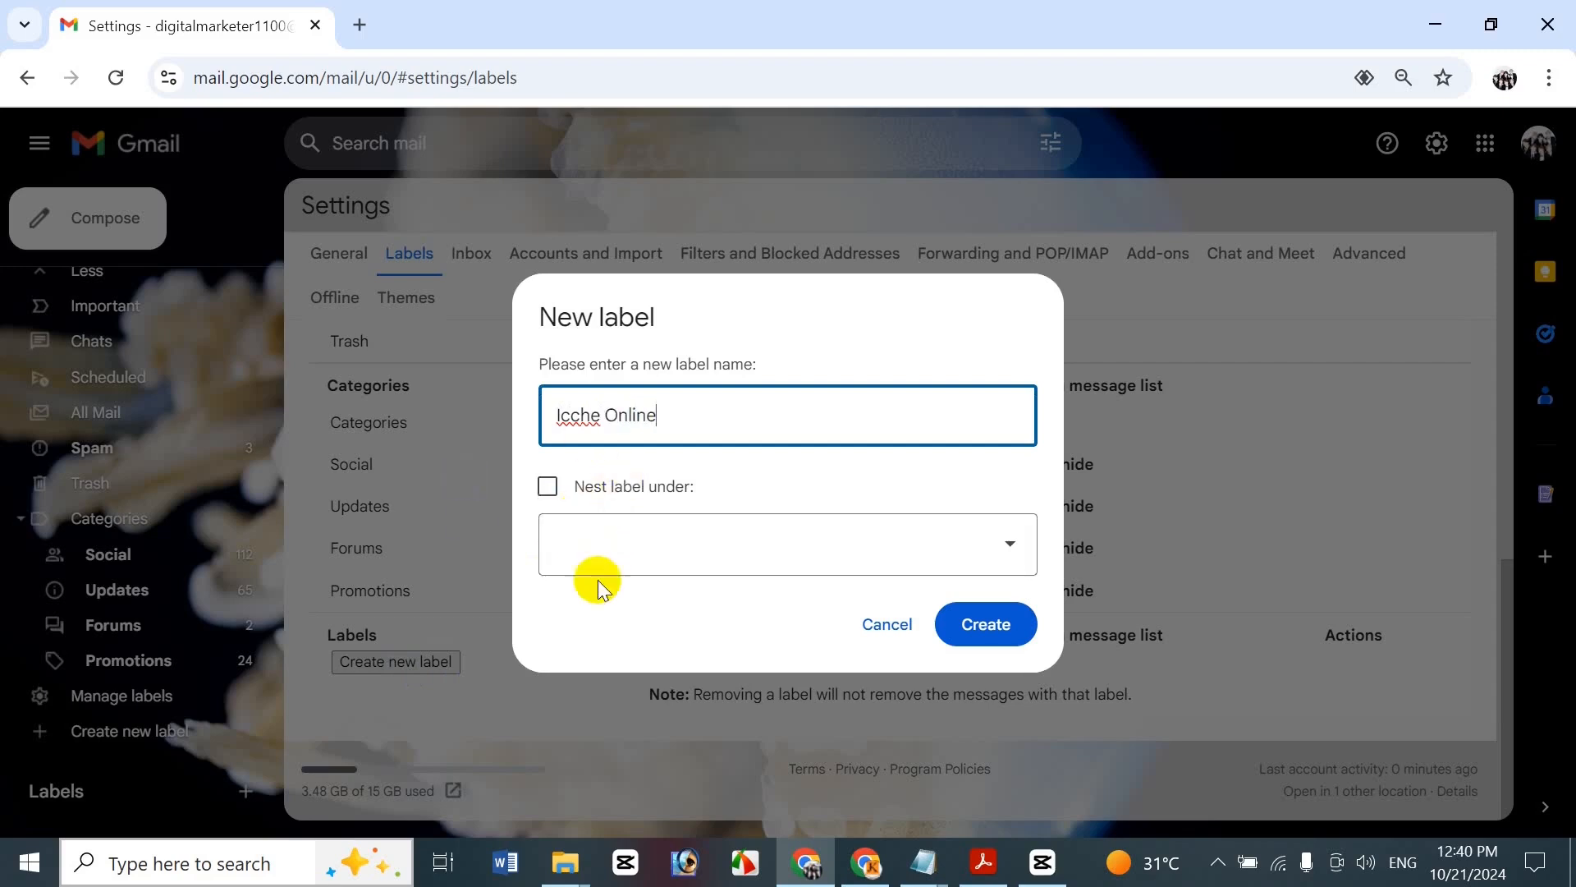
Try to nest the "Icche Online" label under a parent label
{"action": "left_click", "coordinate": [549, 488]}
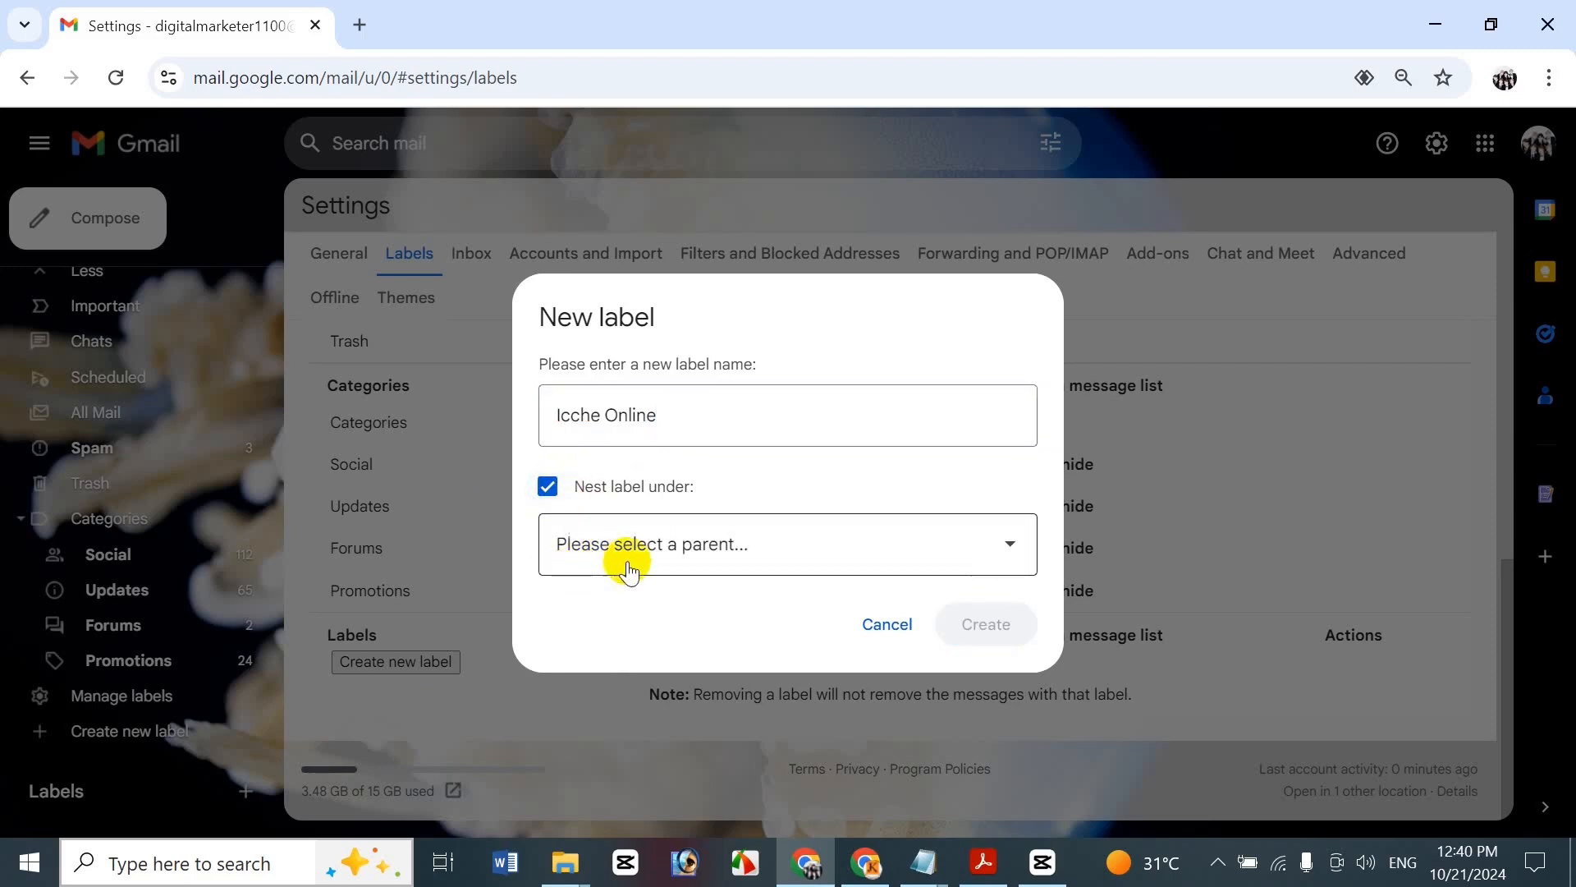
{"action": "left_click", "coordinate": [789, 538]}
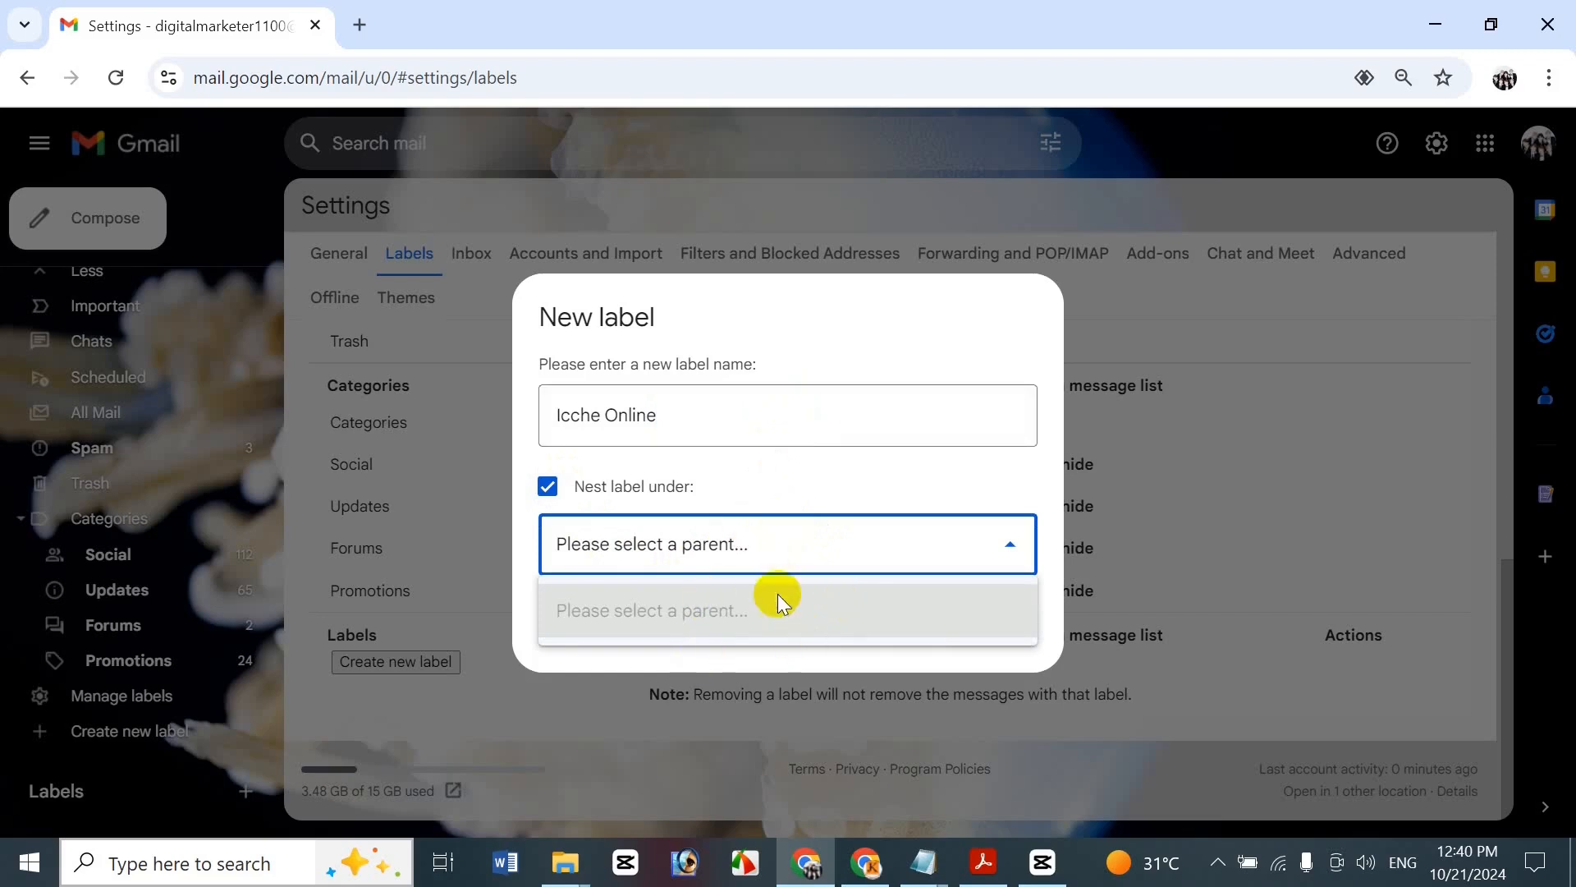
{"action": "left_click", "coordinate": [757, 485]}
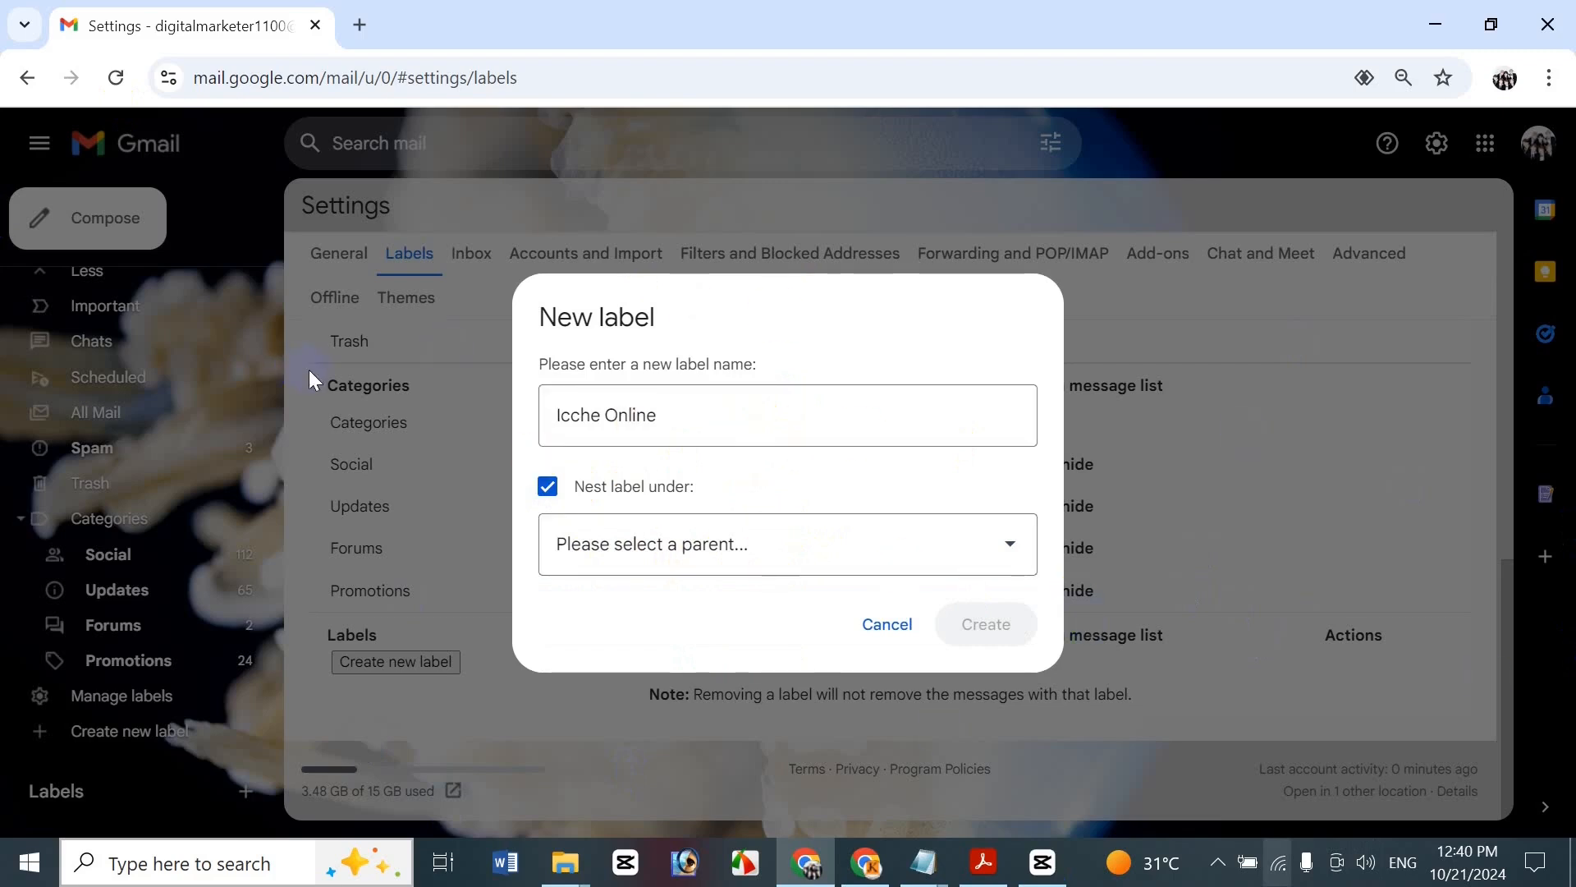
{"action": "left_click", "coordinate": [549, 486]}
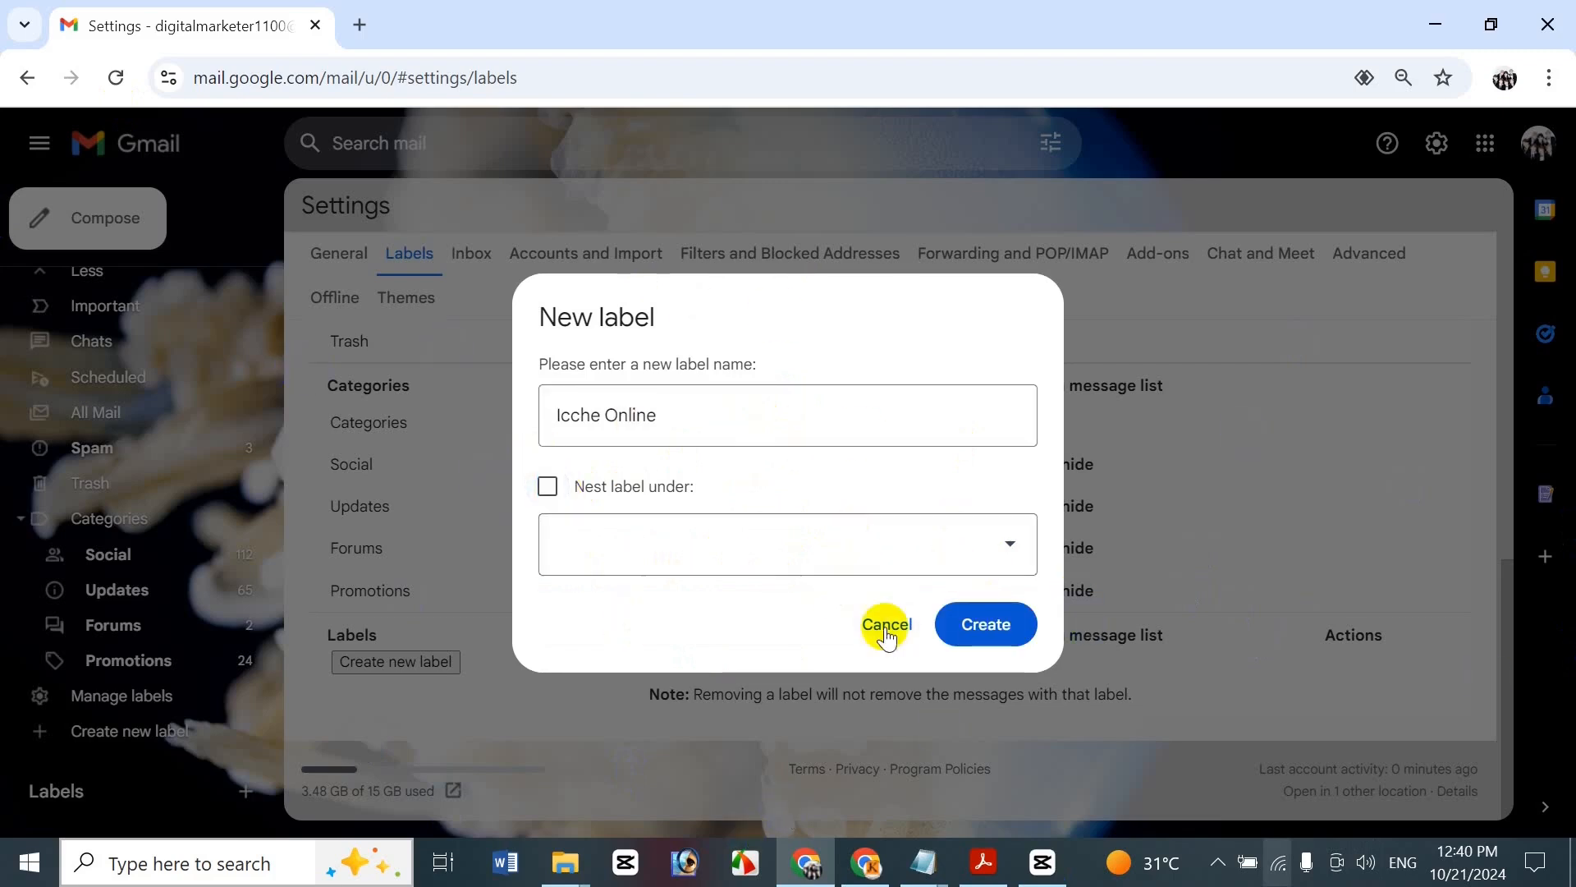
{"action": "left_click", "coordinate": [1037, 542]}
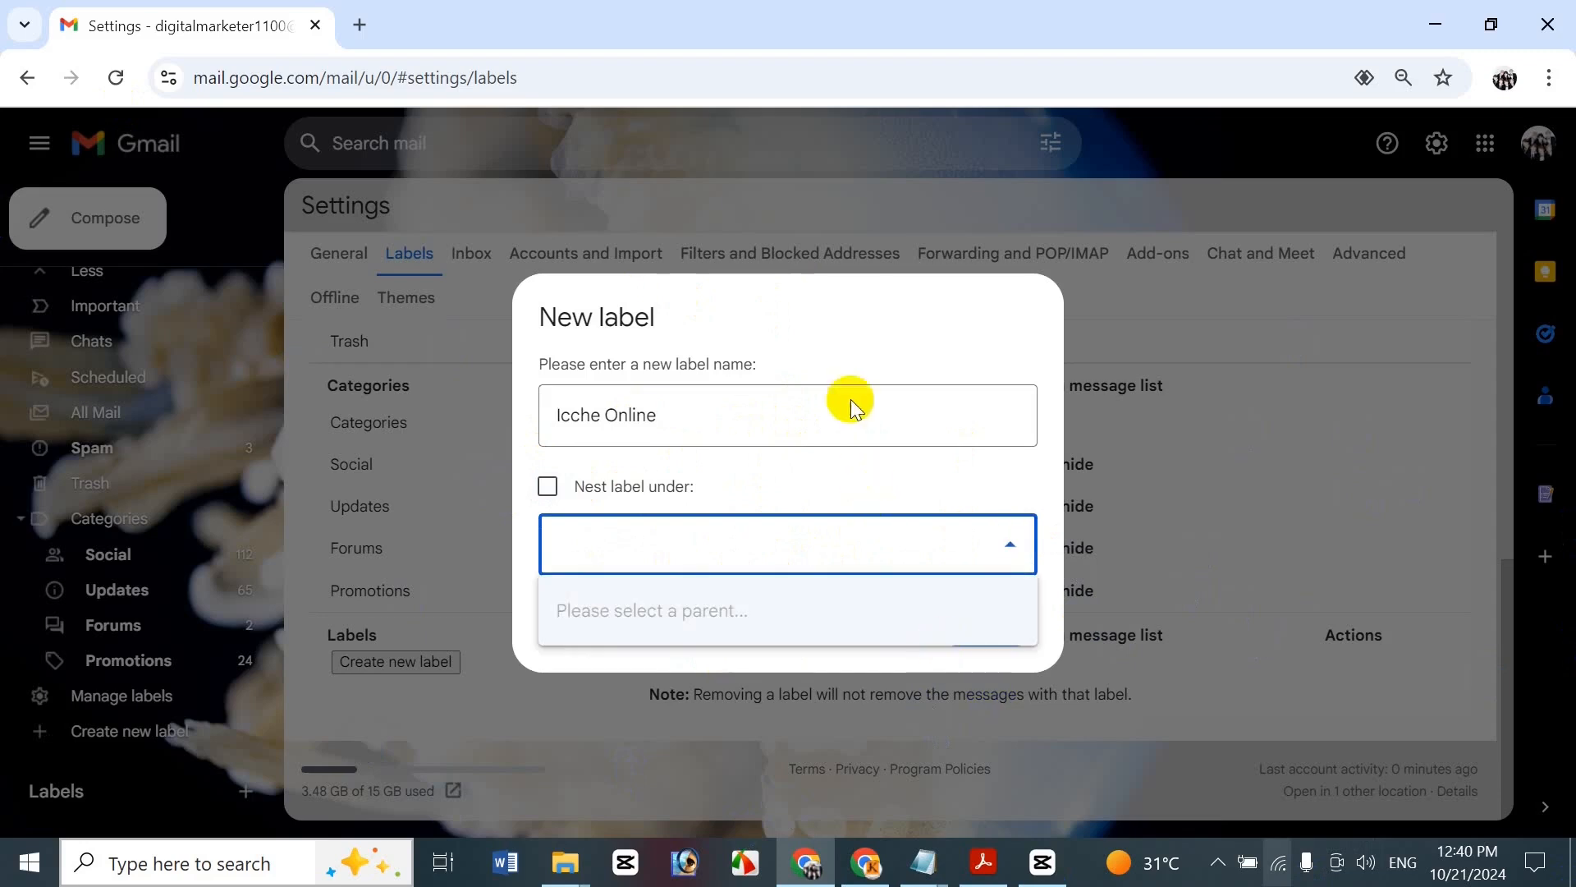
{"action": "left_click", "coordinate": [795, 488]}
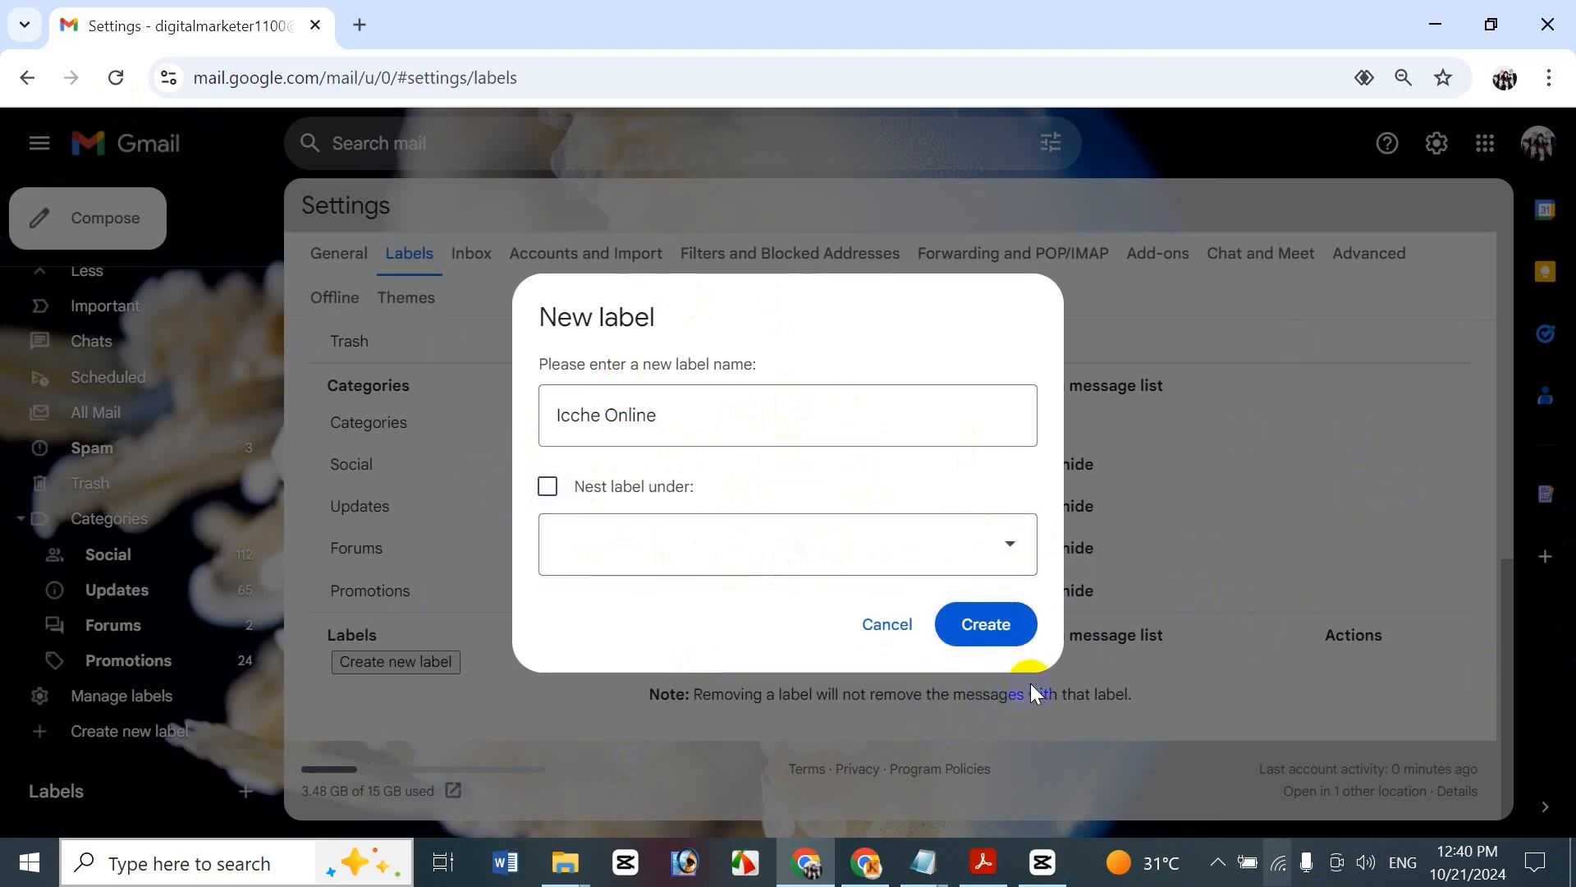
Create the "Icche Online" label without a parent and close the leftover blank label form
{"action": "left_click", "coordinate": [987, 626]}
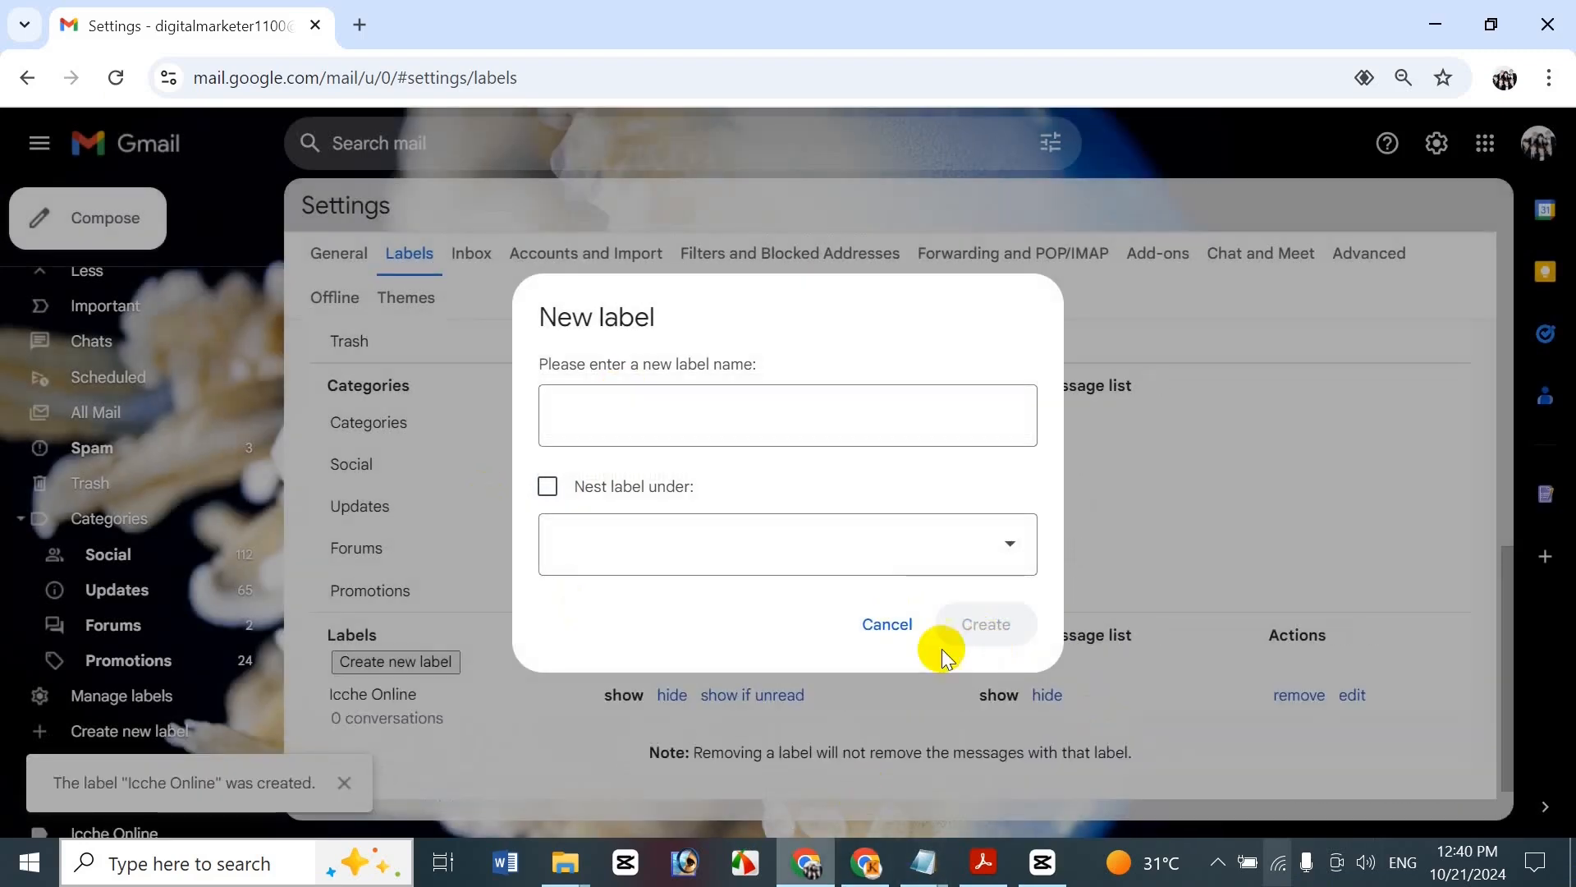
{"action": "left_click", "coordinate": [1280, 372]}
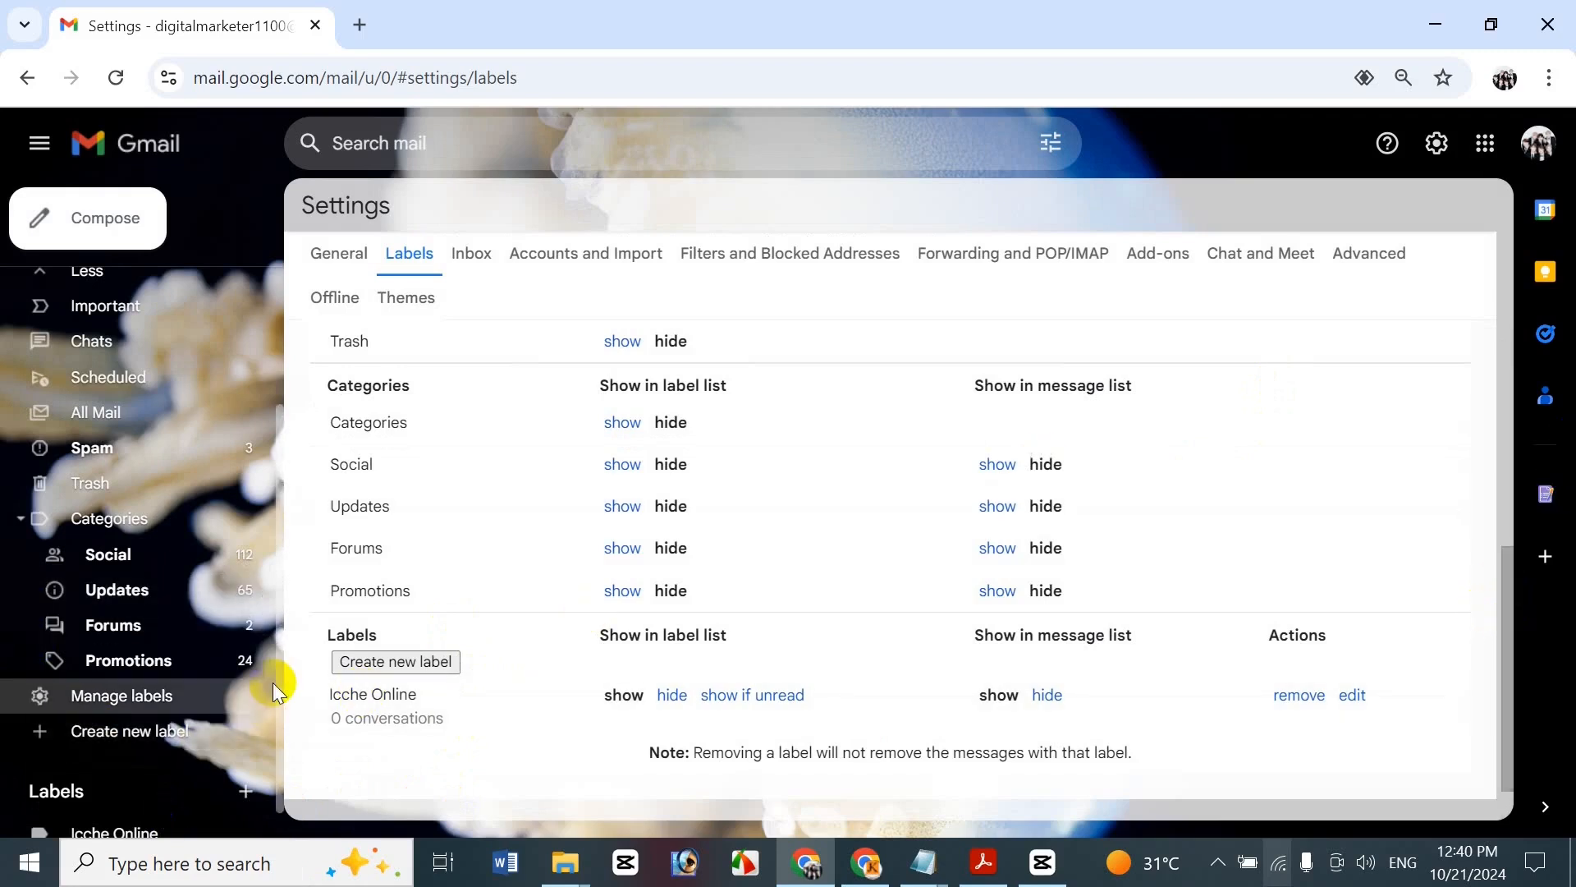
Create a new label named "Test Icche" nested under "Icche Online"
{"action": "scroll", "coordinate": [275, 698], "scroll_direction": "down", "scroll_amount": 1}
{"action": "left_click", "coordinate": [124, 699]}
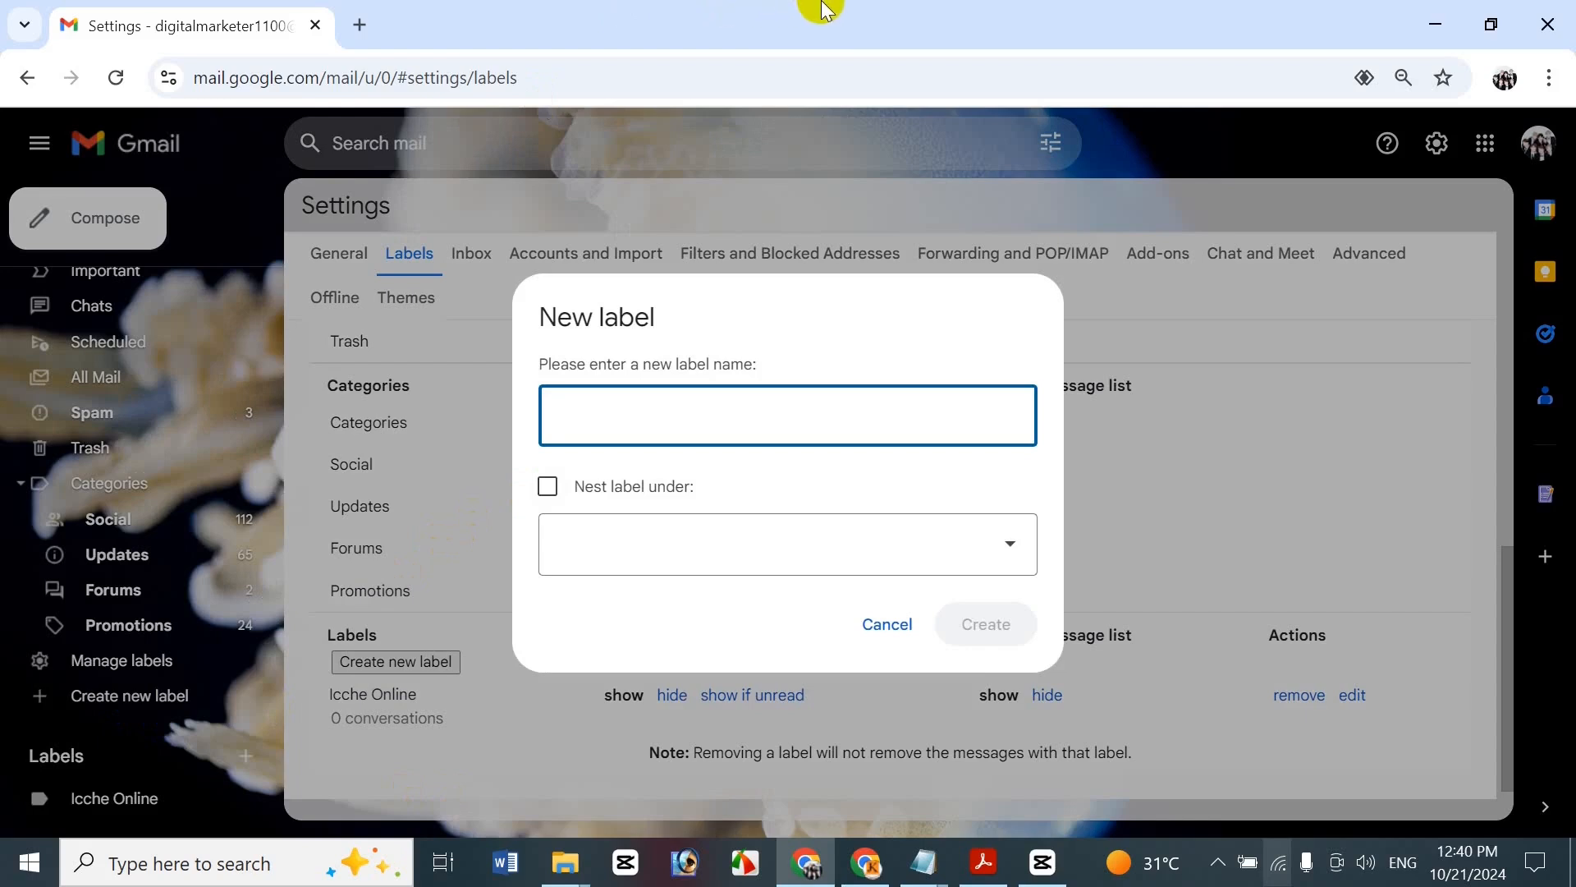
{"action": "type", "text": "Test Icche"}
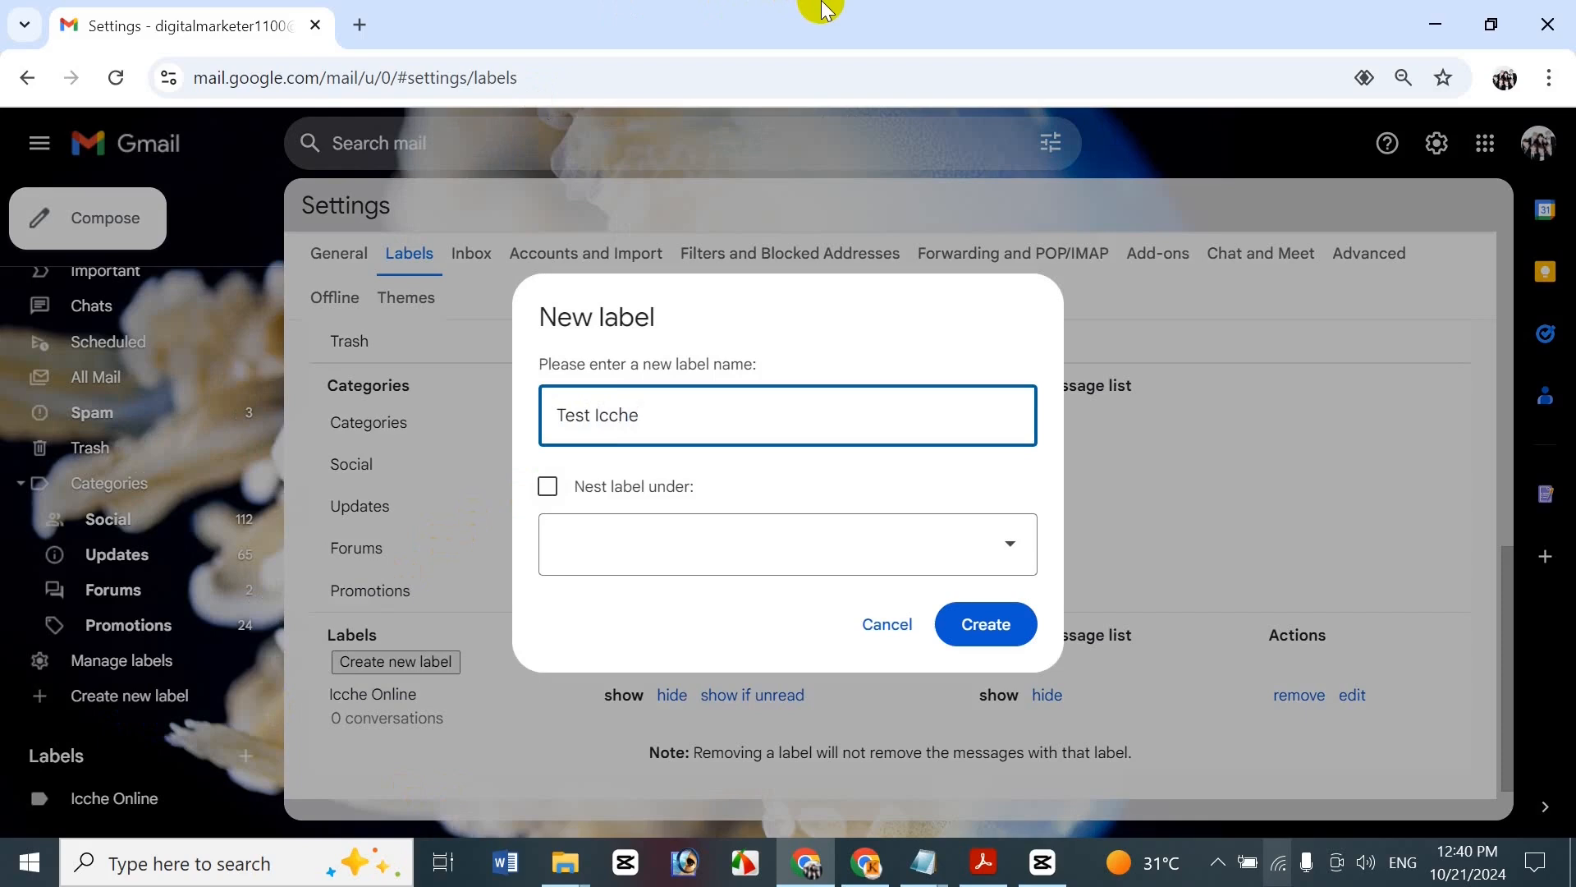
{"action": "left_click", "coordinate": [548, 486]}
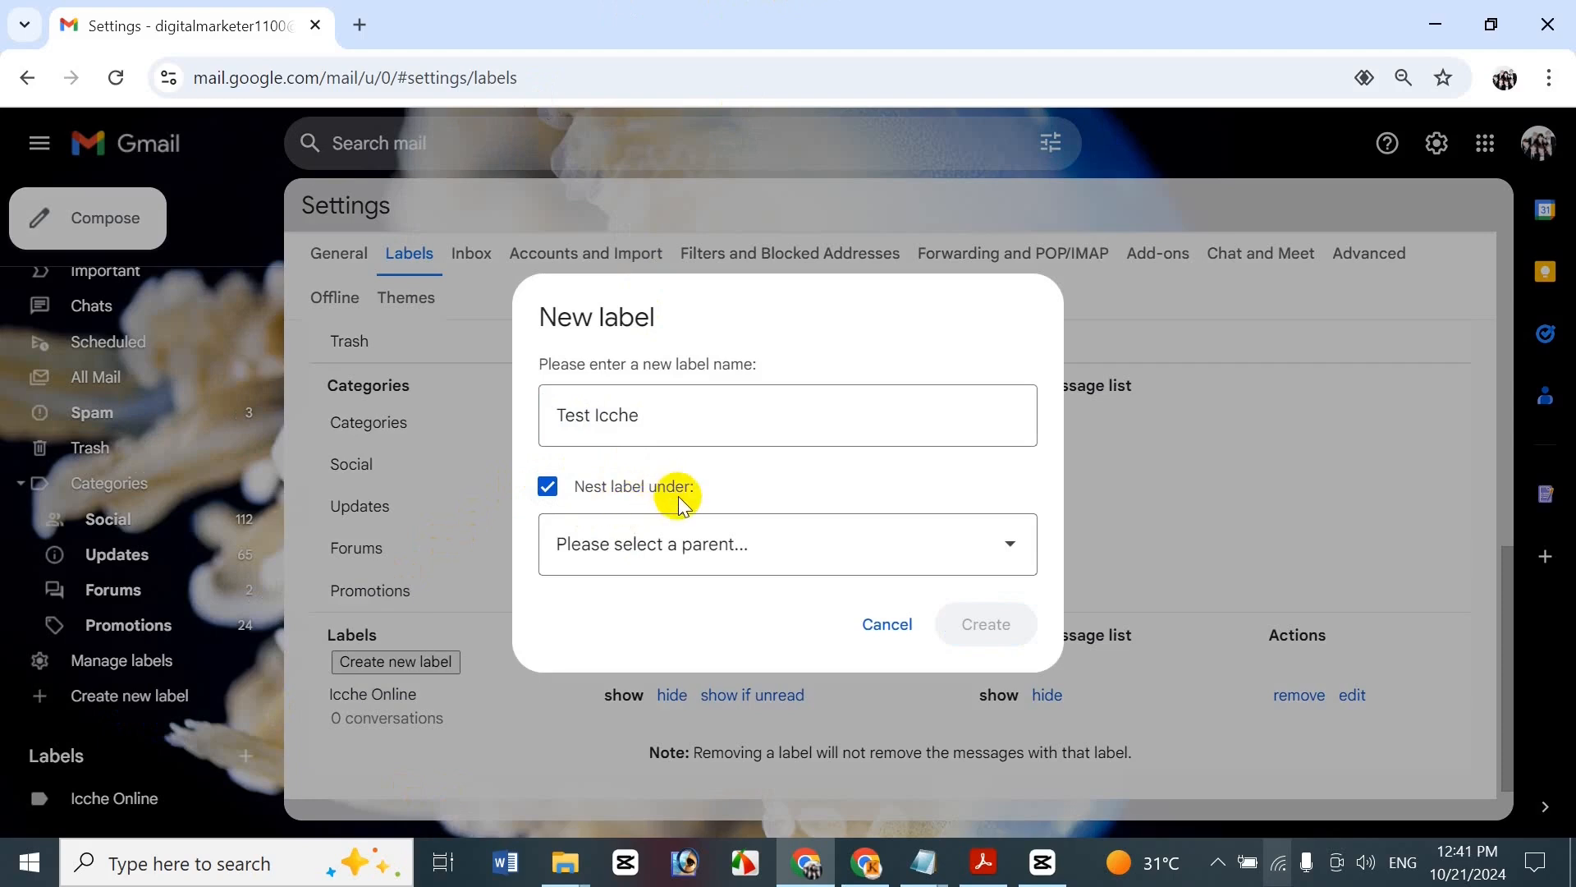
{"action": "left_click", "coordinate": [672, 558]}
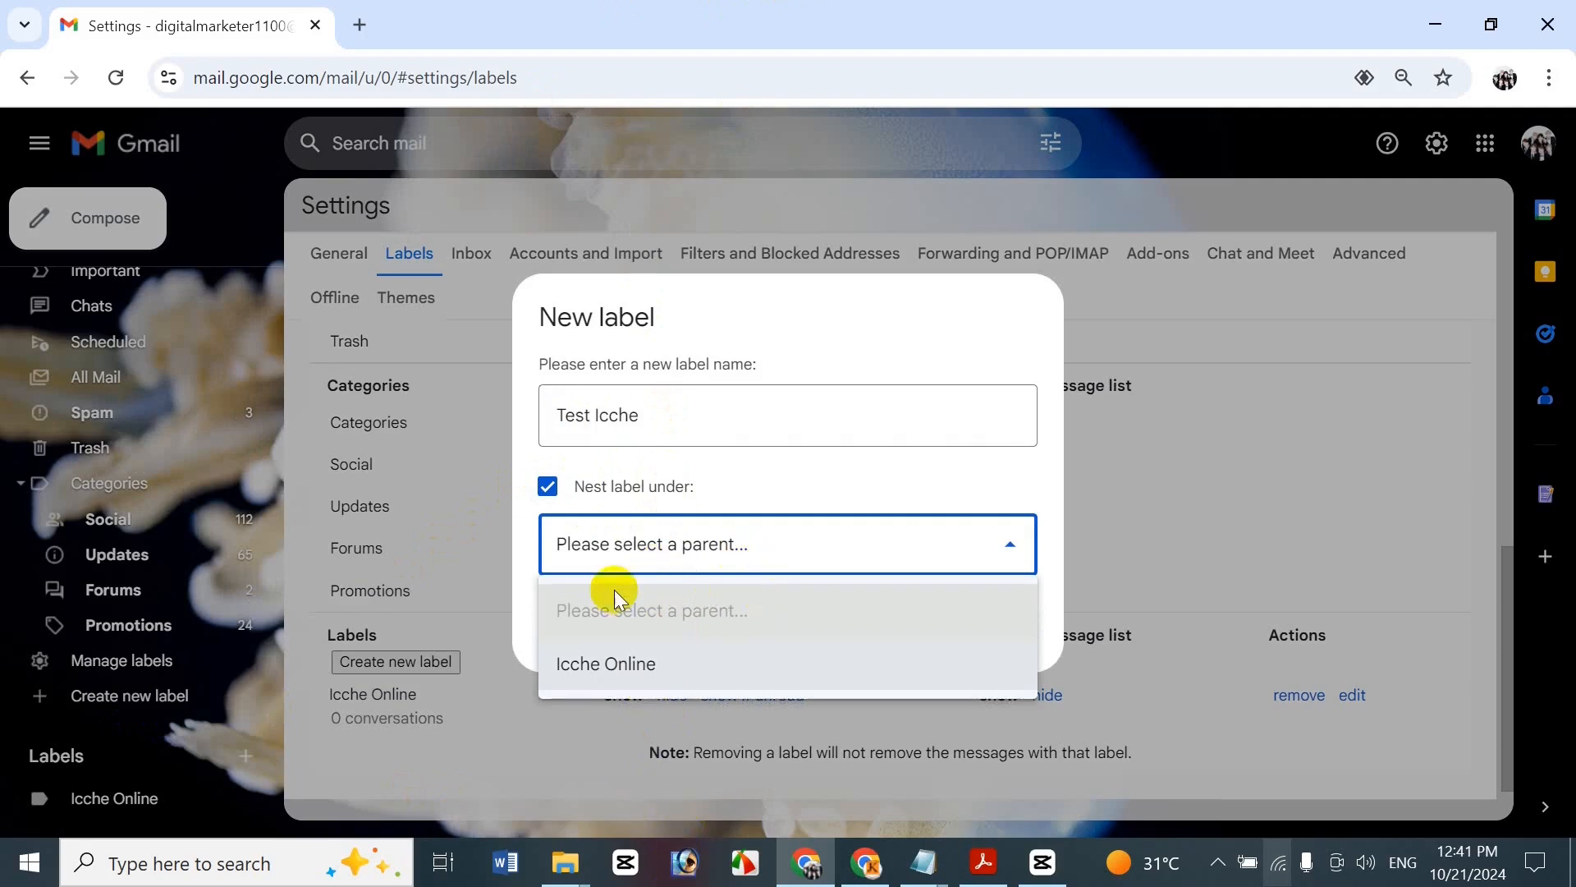
{"action": "left_click", "coordinate": [662, 682]}
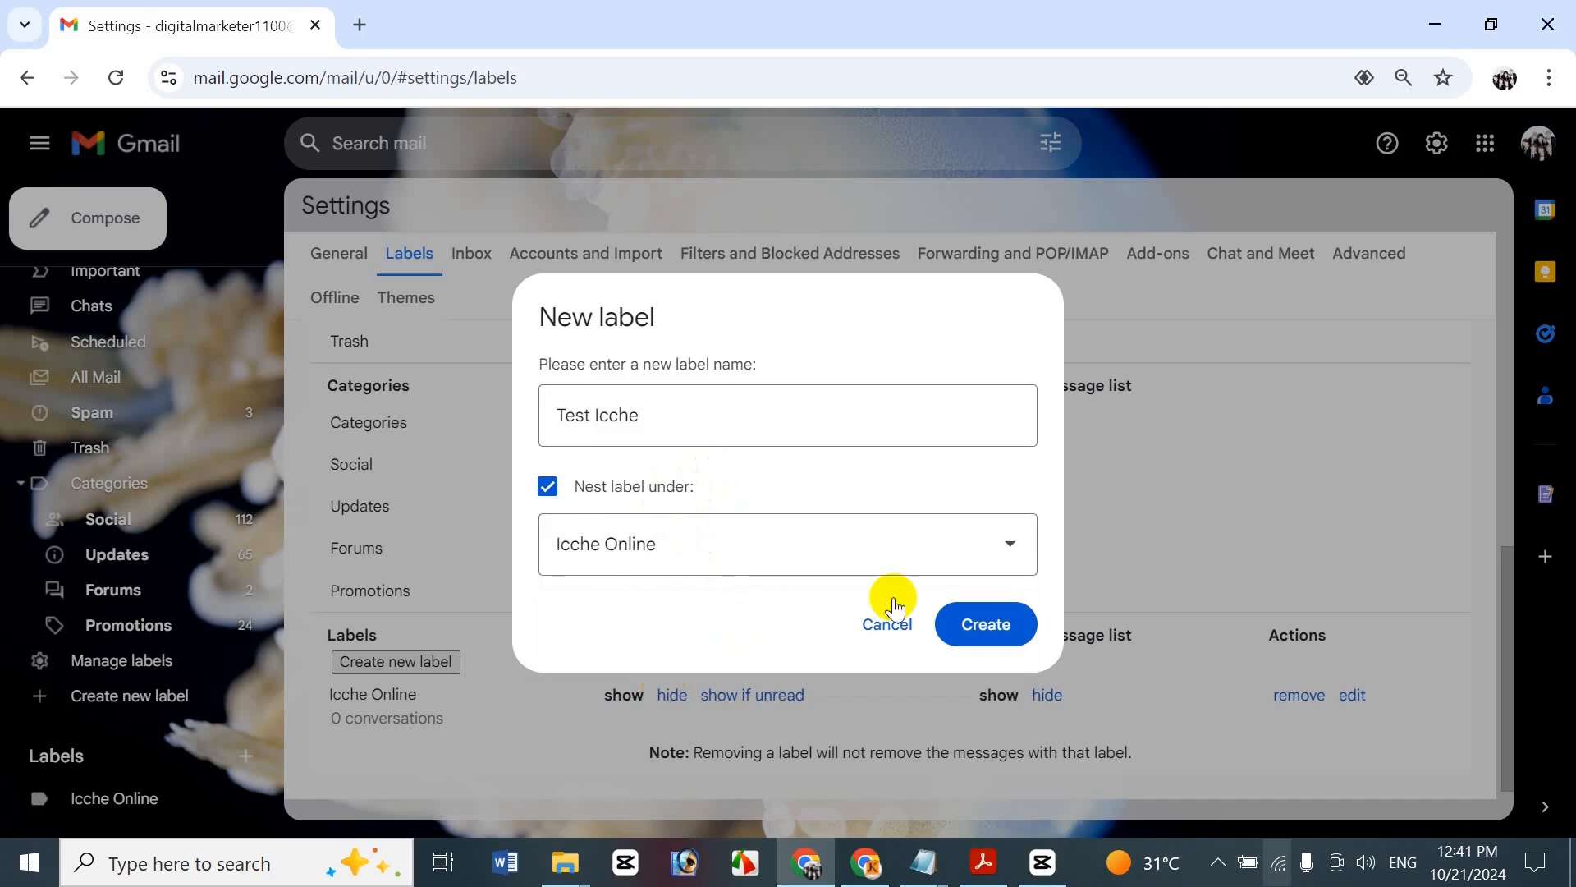
{"action": "left_click", "coordinate": [988, 622]}
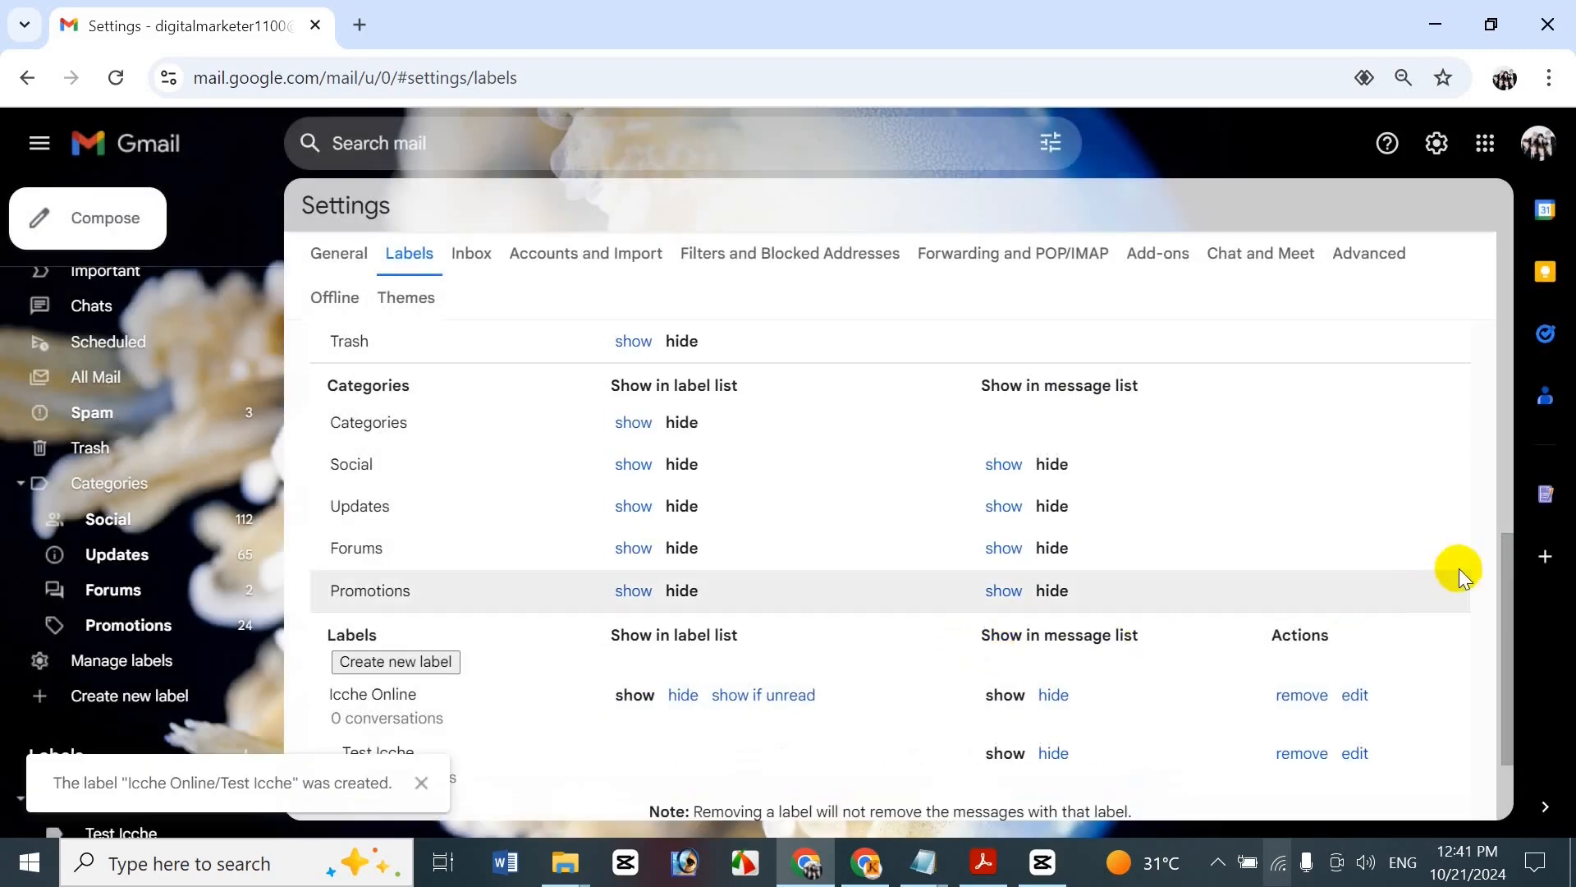
{"action": "left_click_drag", "start_coordinate": [1506, 565], "coordinate": [1501, 651]}
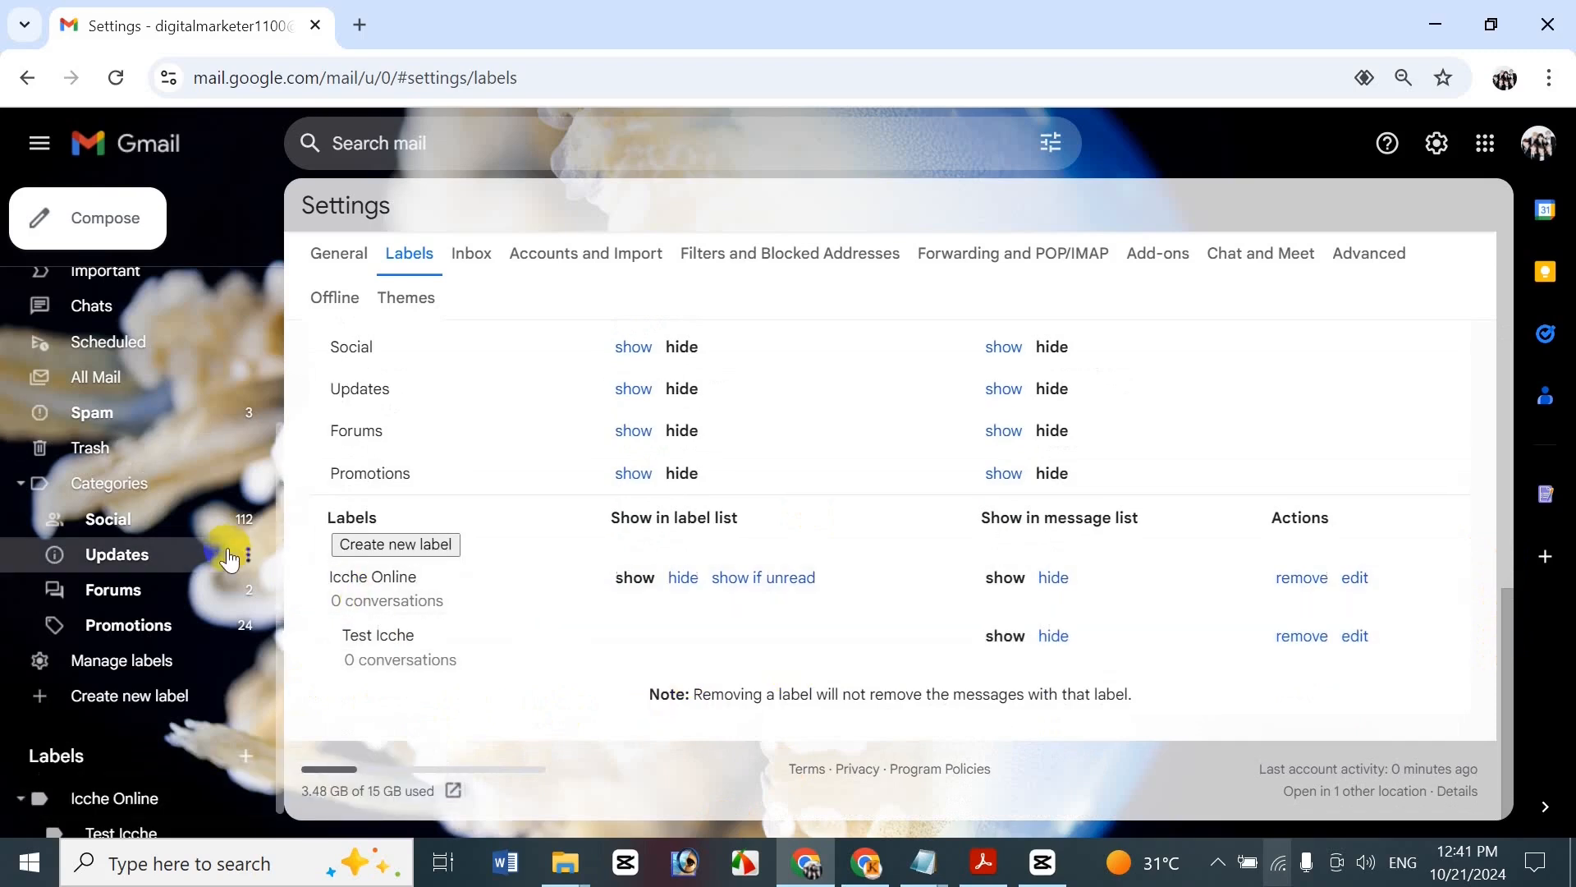
{"action": "scroll", "coordinate": [271, 591], "scroll_direction": "down", "scroll_amount": 1}
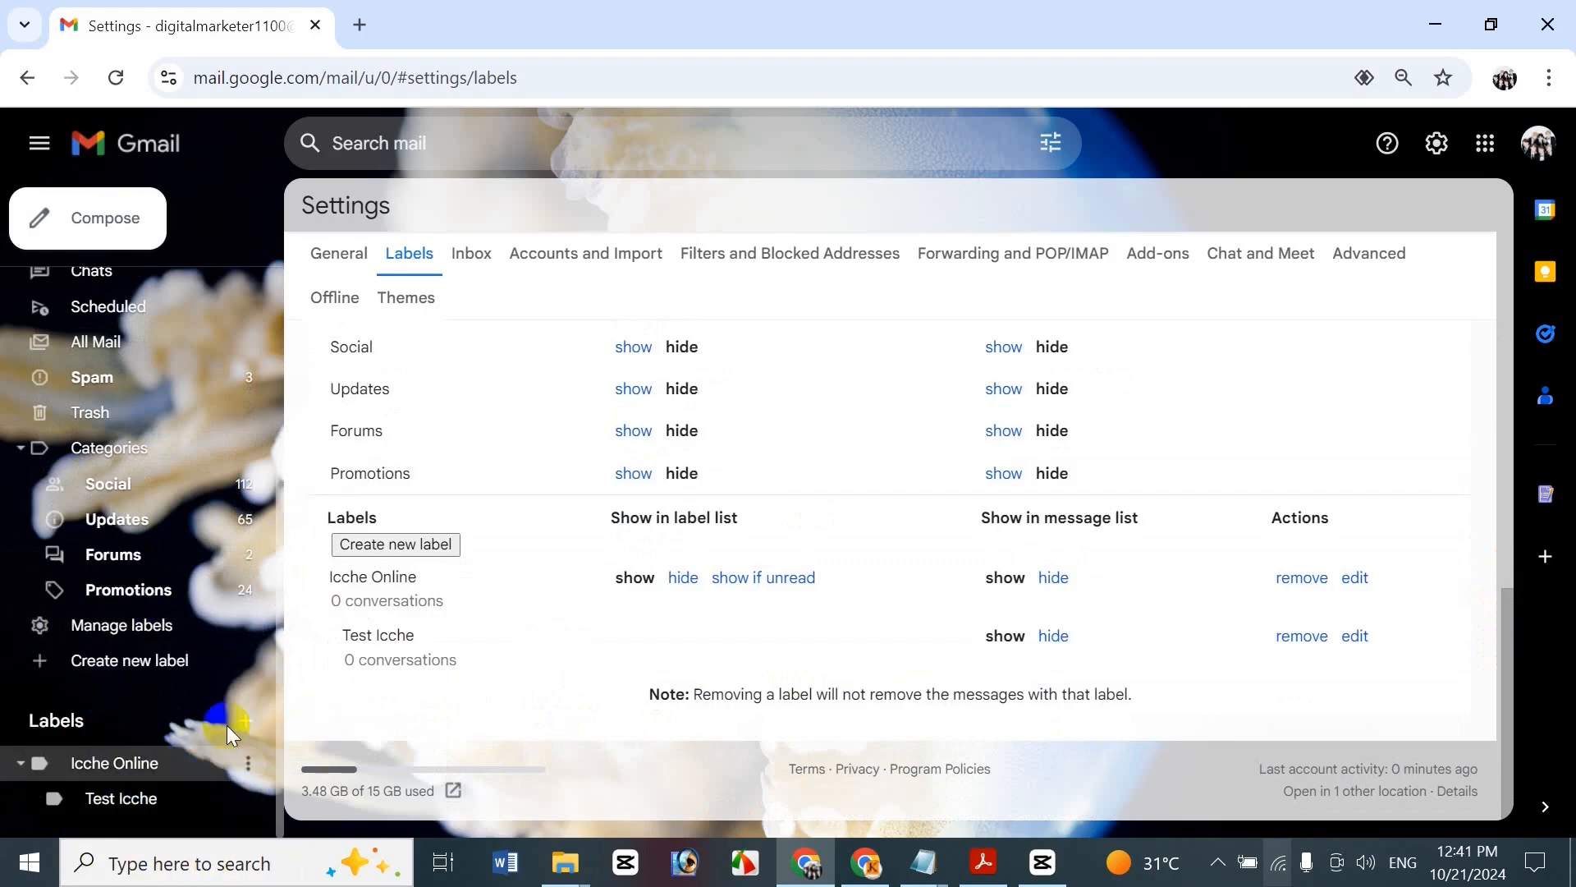
{"action": "left_click", "coordinate": [246, 720]}
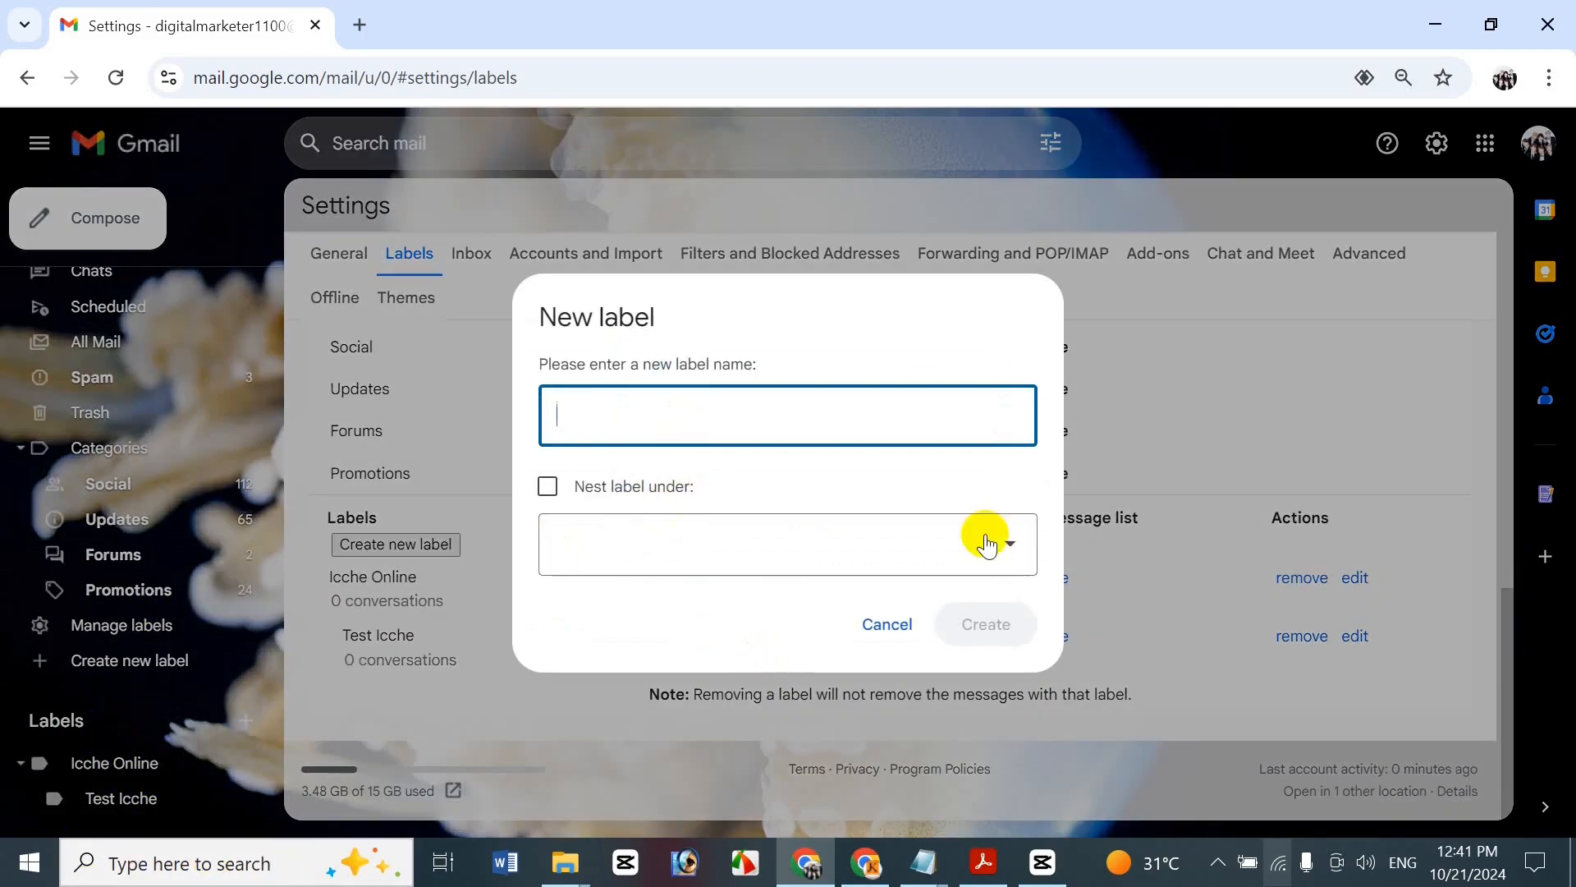
{"action": "left_click", "coordinate": [886, 625]}
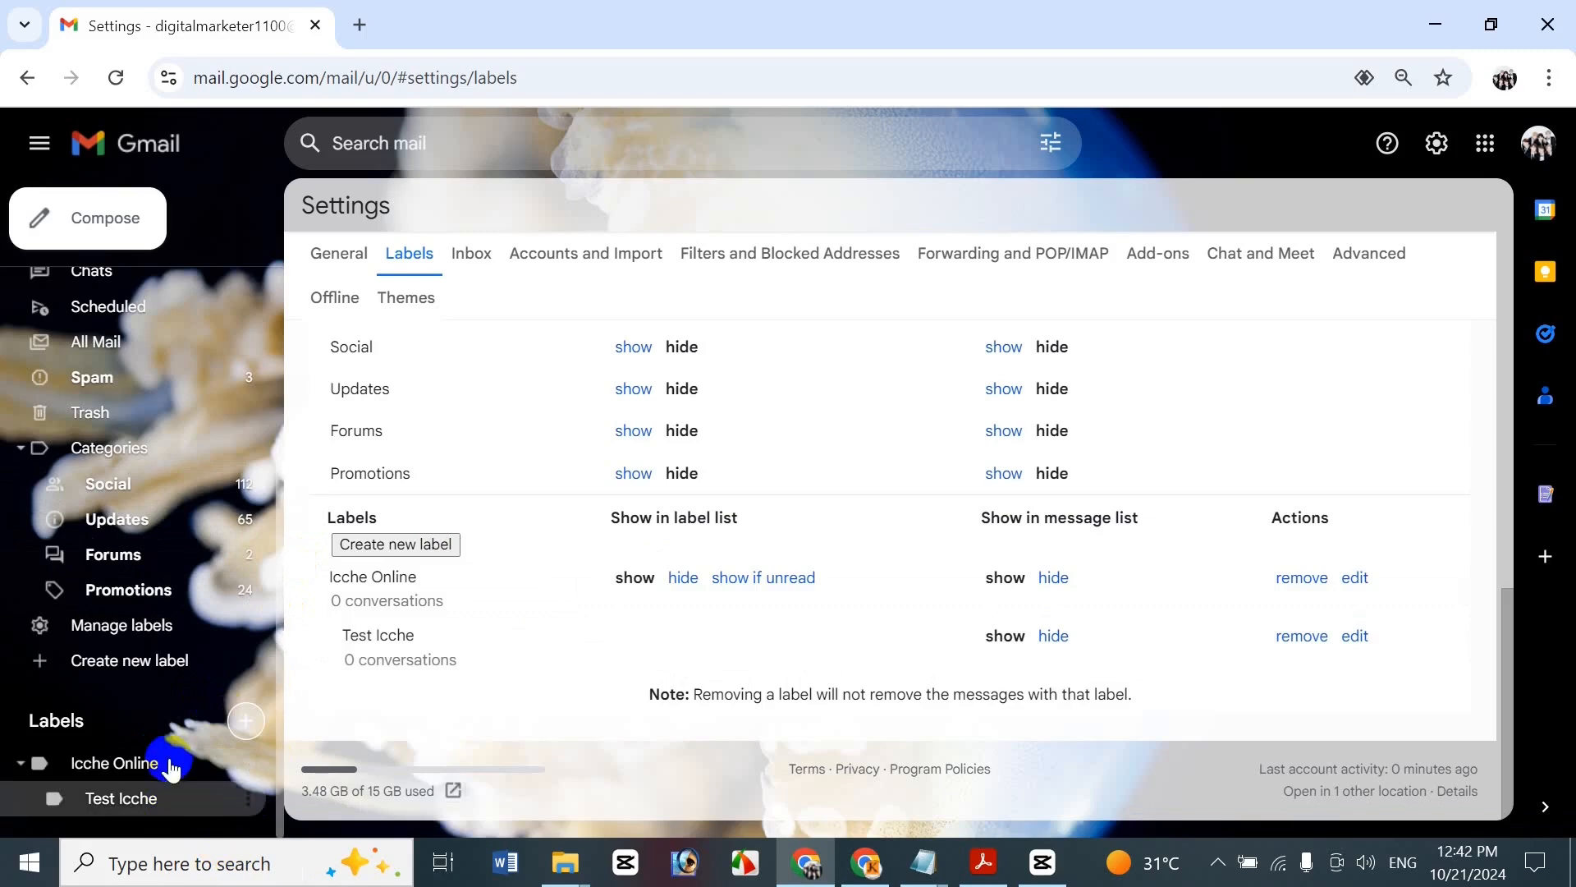
Hide the "Icche Online" label from the label list and set it back to shown
{"action": "left_click", "coordinate": [690, 576]}
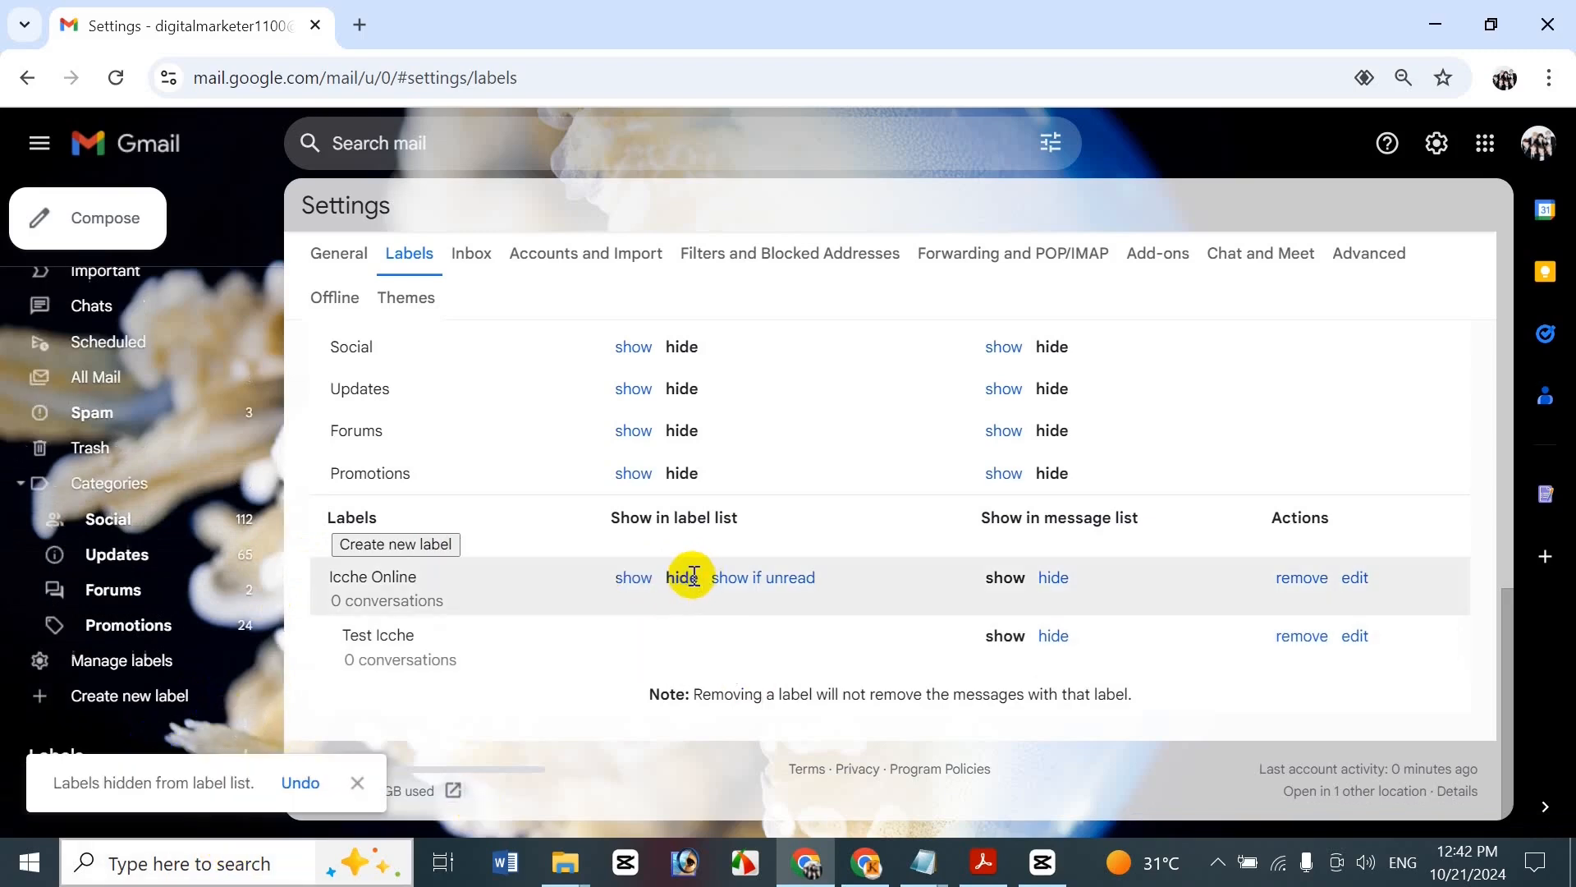
{"action": "left_click", "coordinate": [359, 782]}
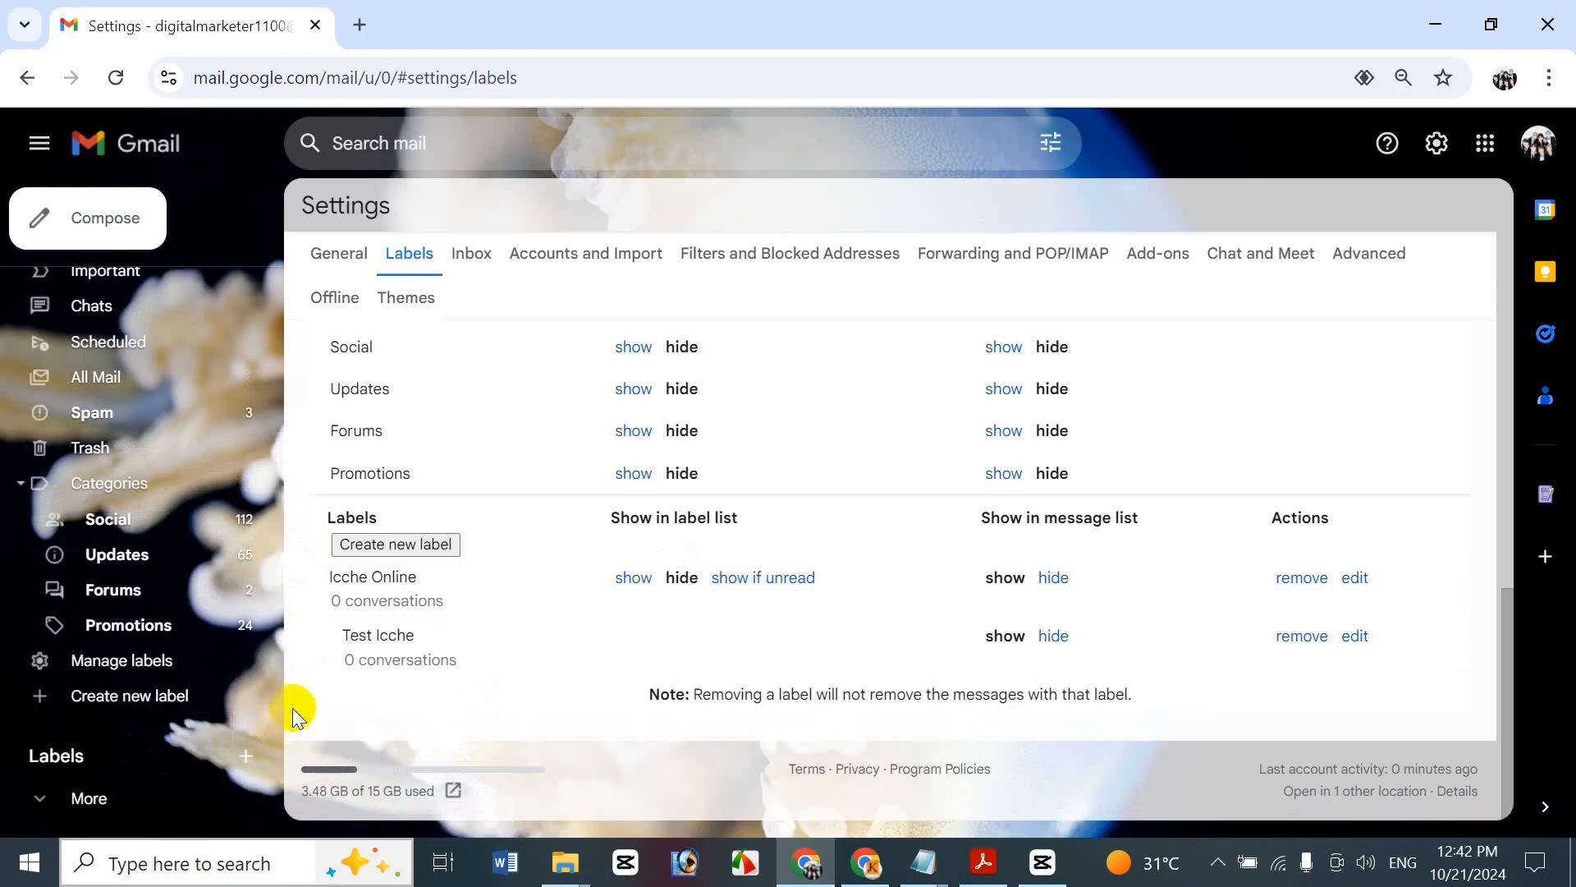
{"action": "left_click", "coordinate": [85, 793]}
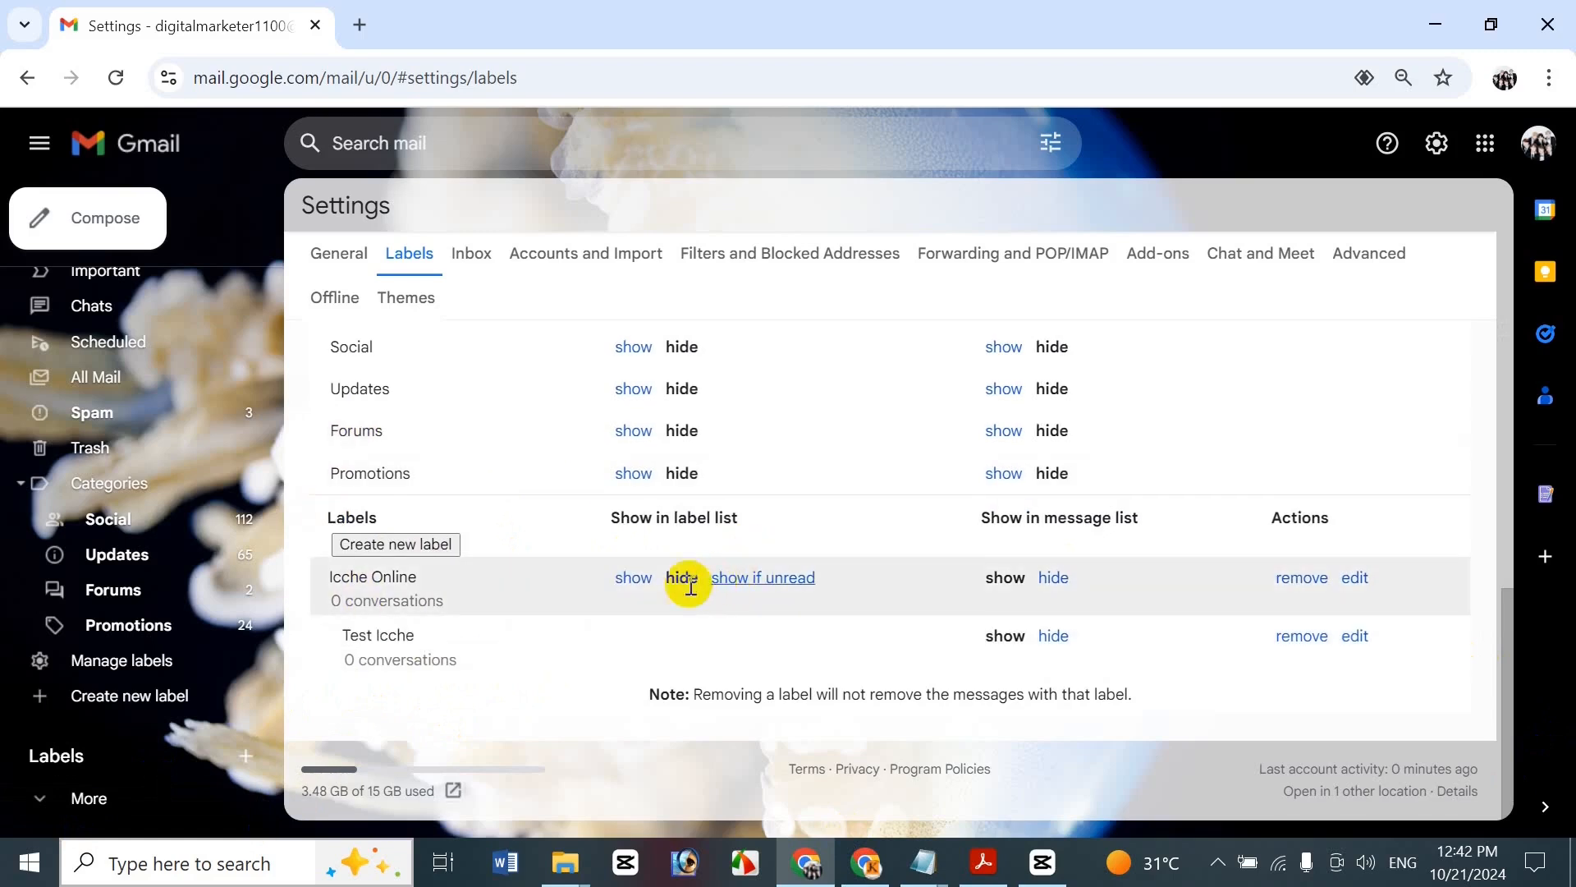
{"action": "left_click", "coordinate": [634, 578]}
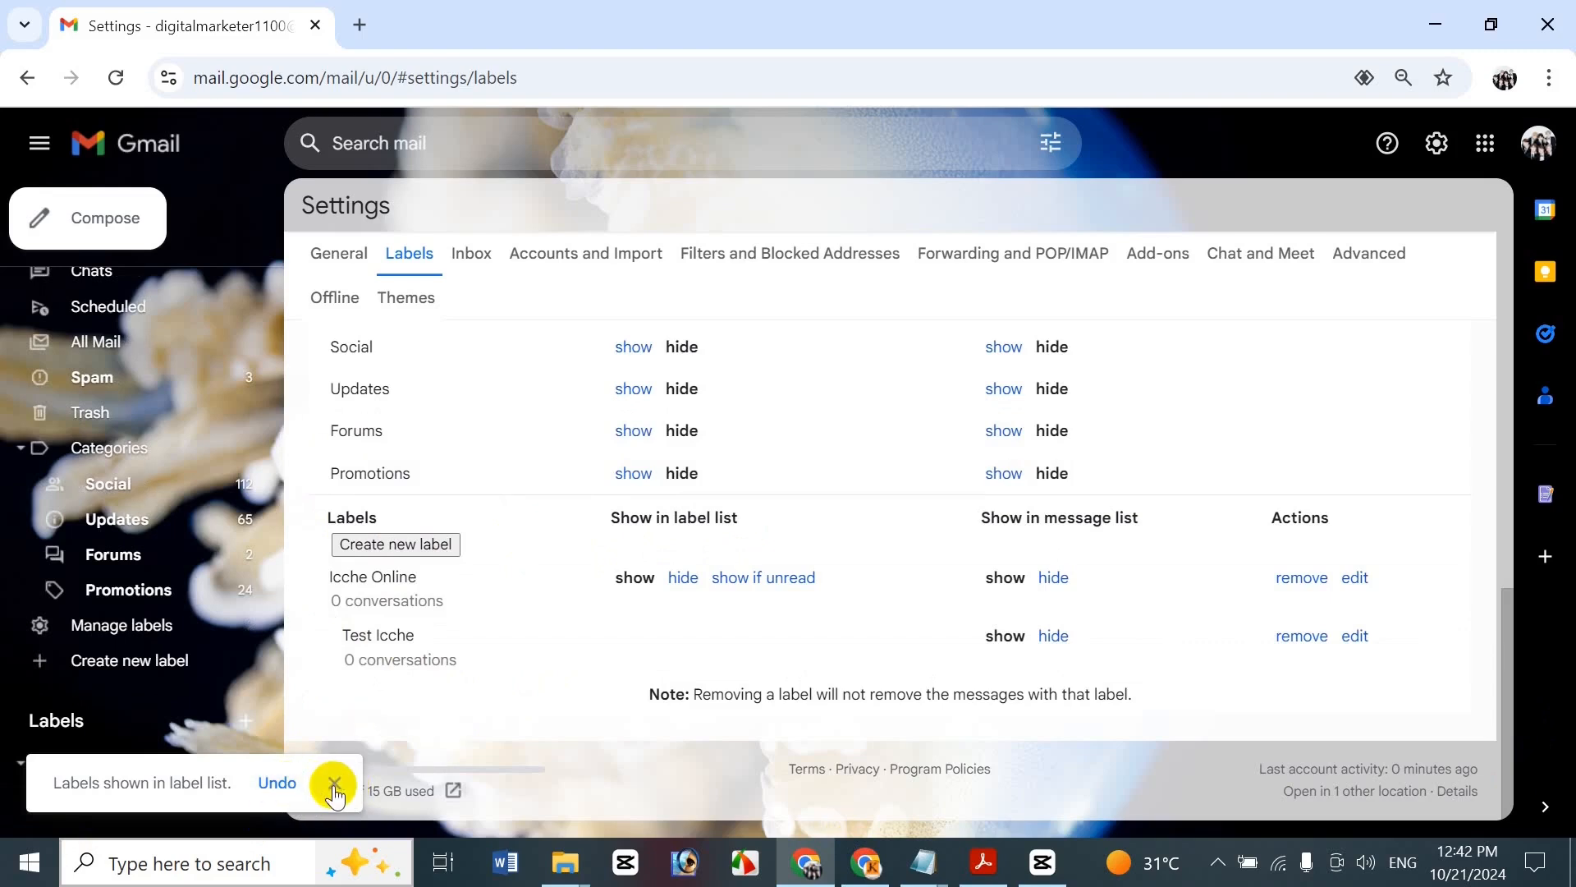
{"action": "left_click", "coordinate": [334, 788]}
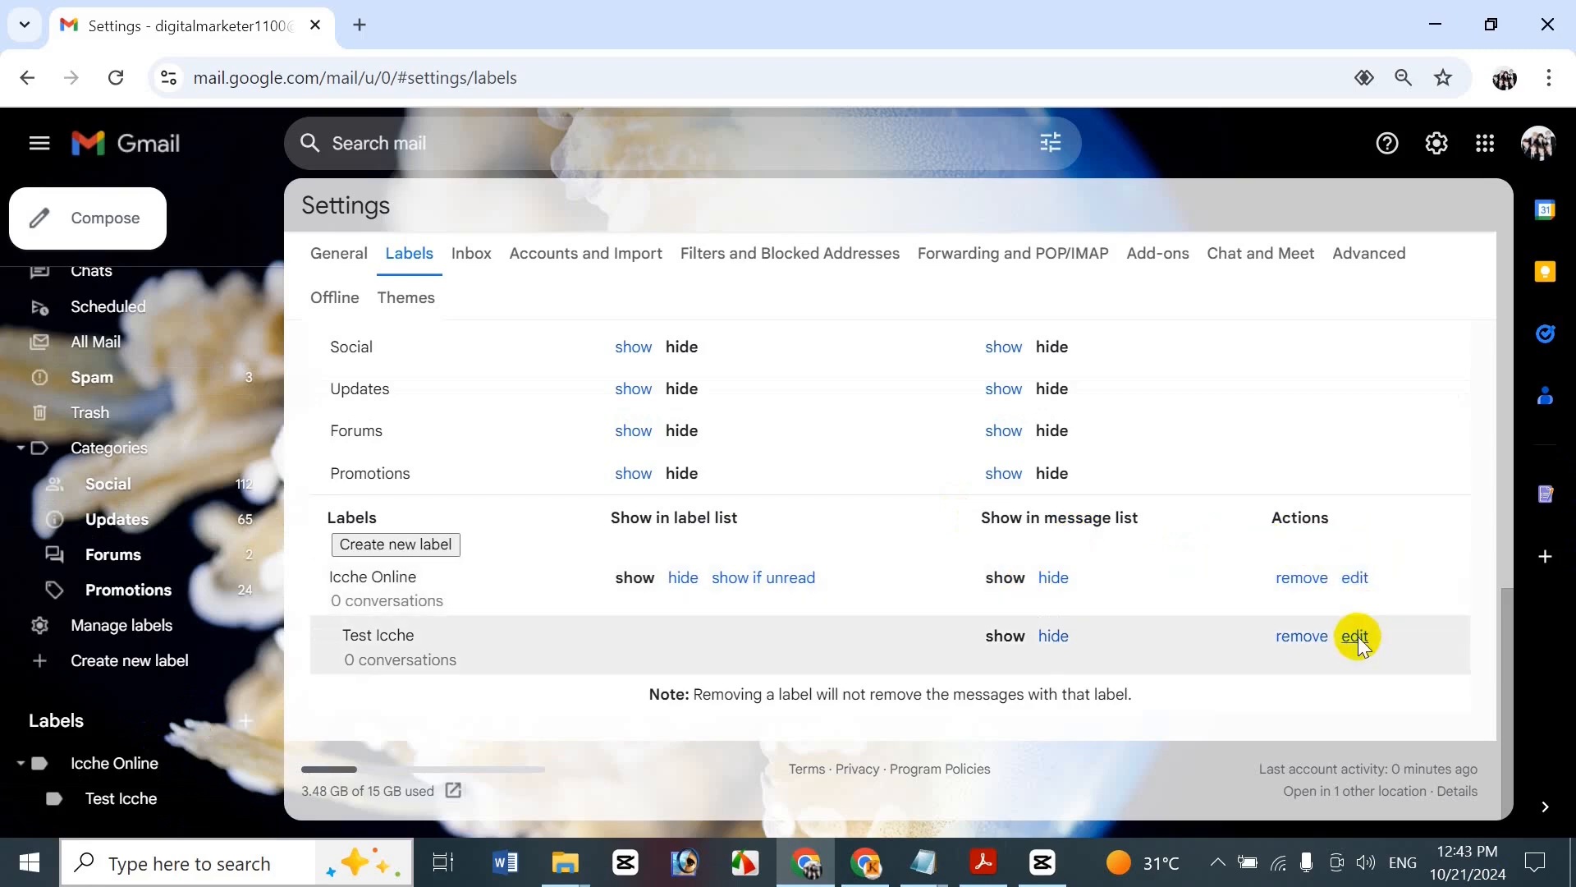
Rename the nested "Test Icche" label to "Test Icche BD", keeping it under "Icche Online"
{"action": "left_click", "coordinate": [1356, 637]}
{"action": "left_click", "coordinate": [745, 396]}
{"action": "left_click", "coordinate": [801, 413]}
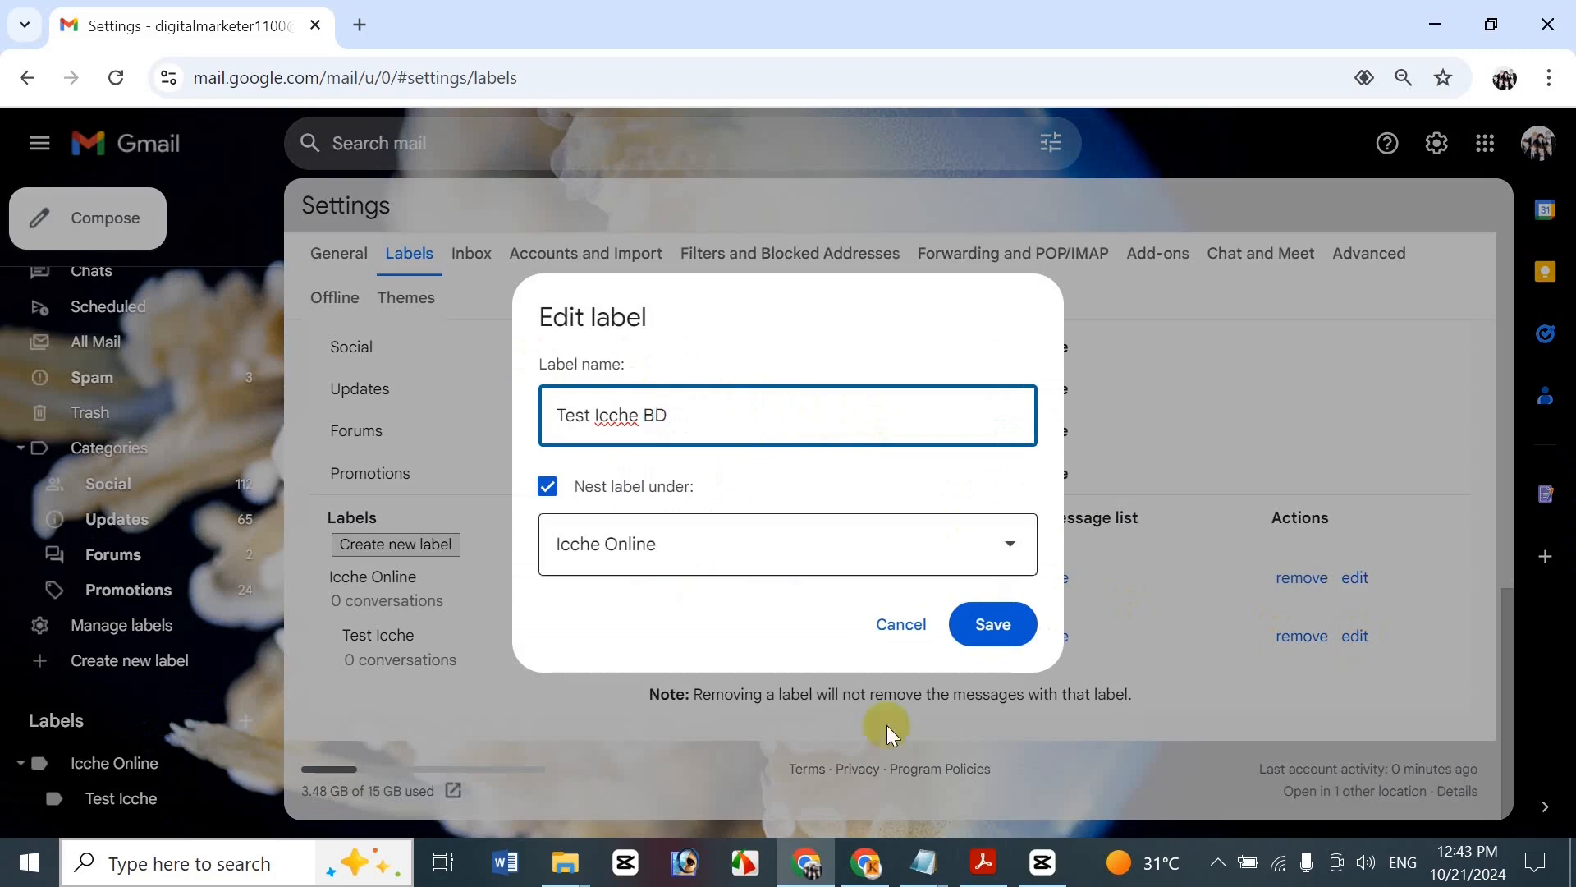
{"action": "left_click", "coordinate": [1011, 624]}
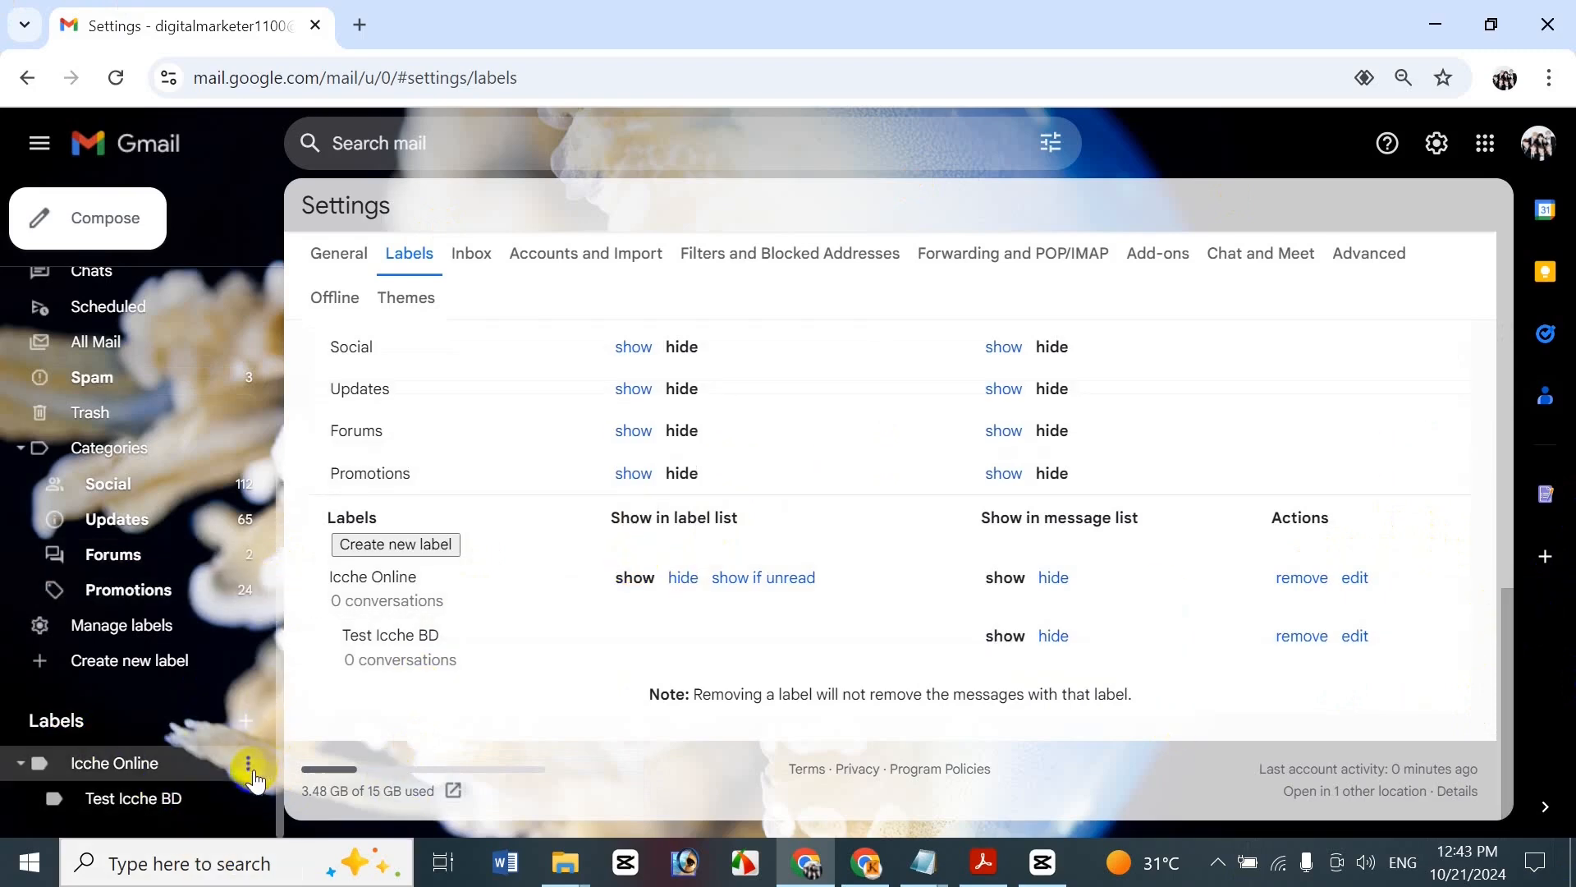
{"action": "left_click", "coordinate": [248, 766]}
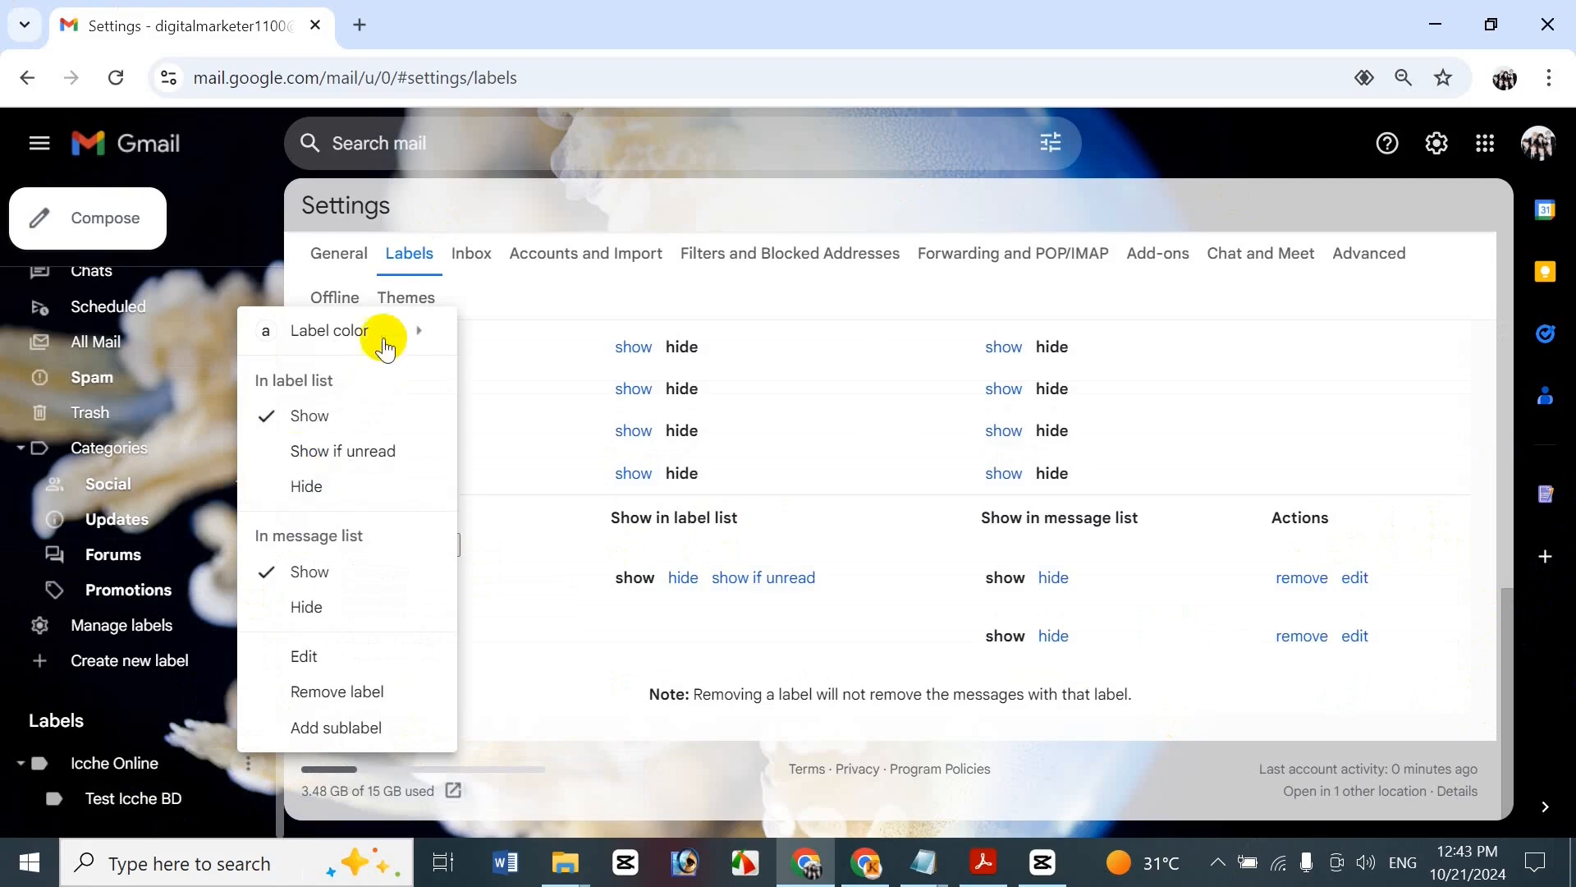
{"action": "mouse_move", "coordinate": [380, 348]}
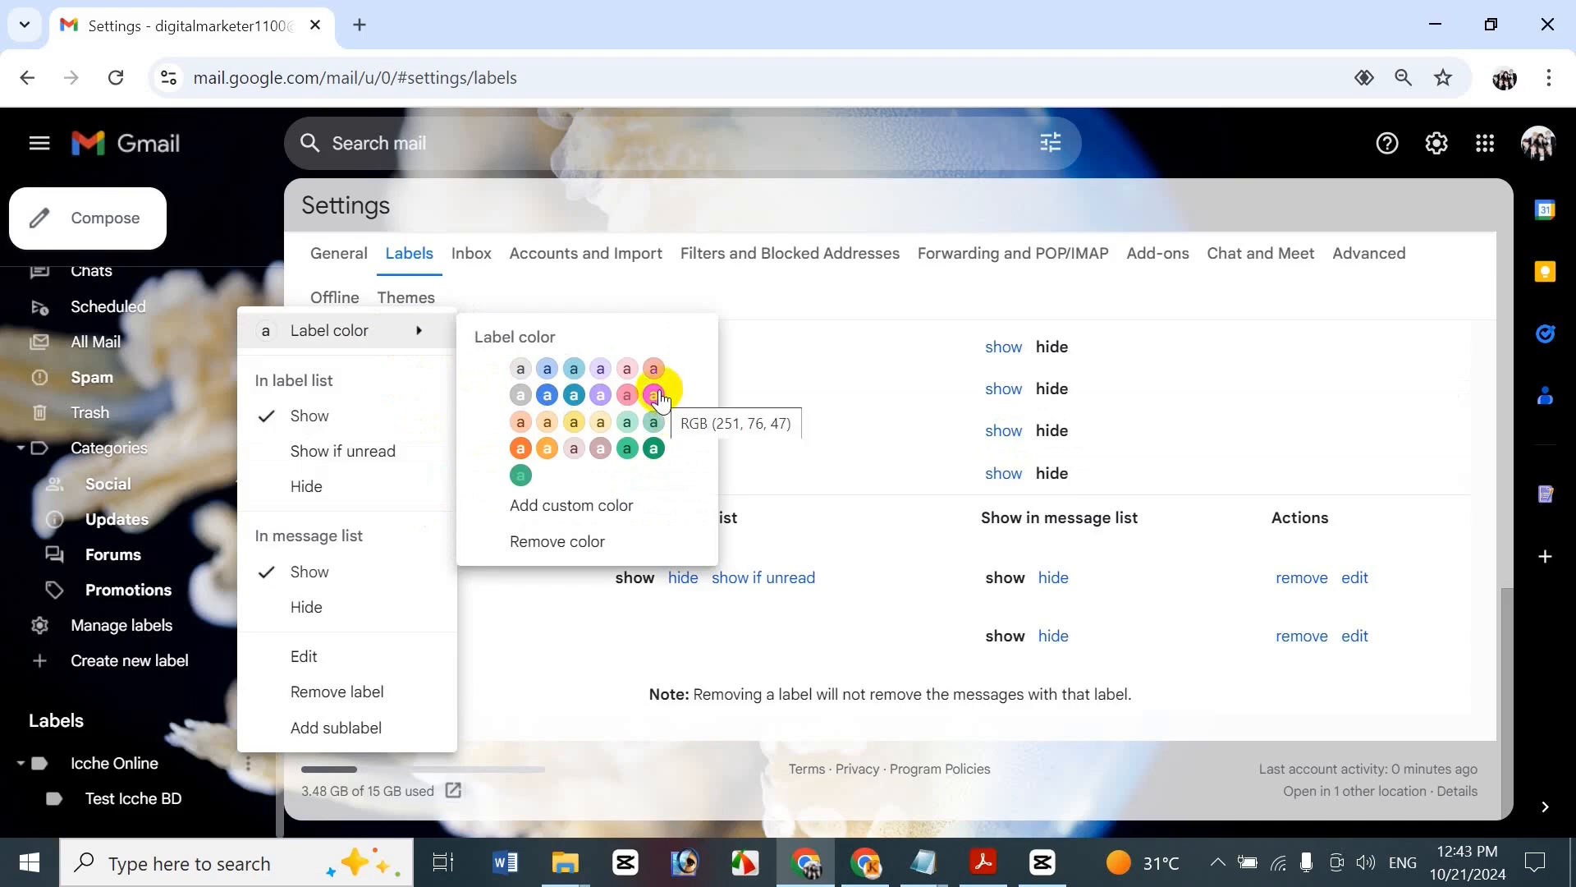
{"action": "left_click", "coordinate": [581, 423]}
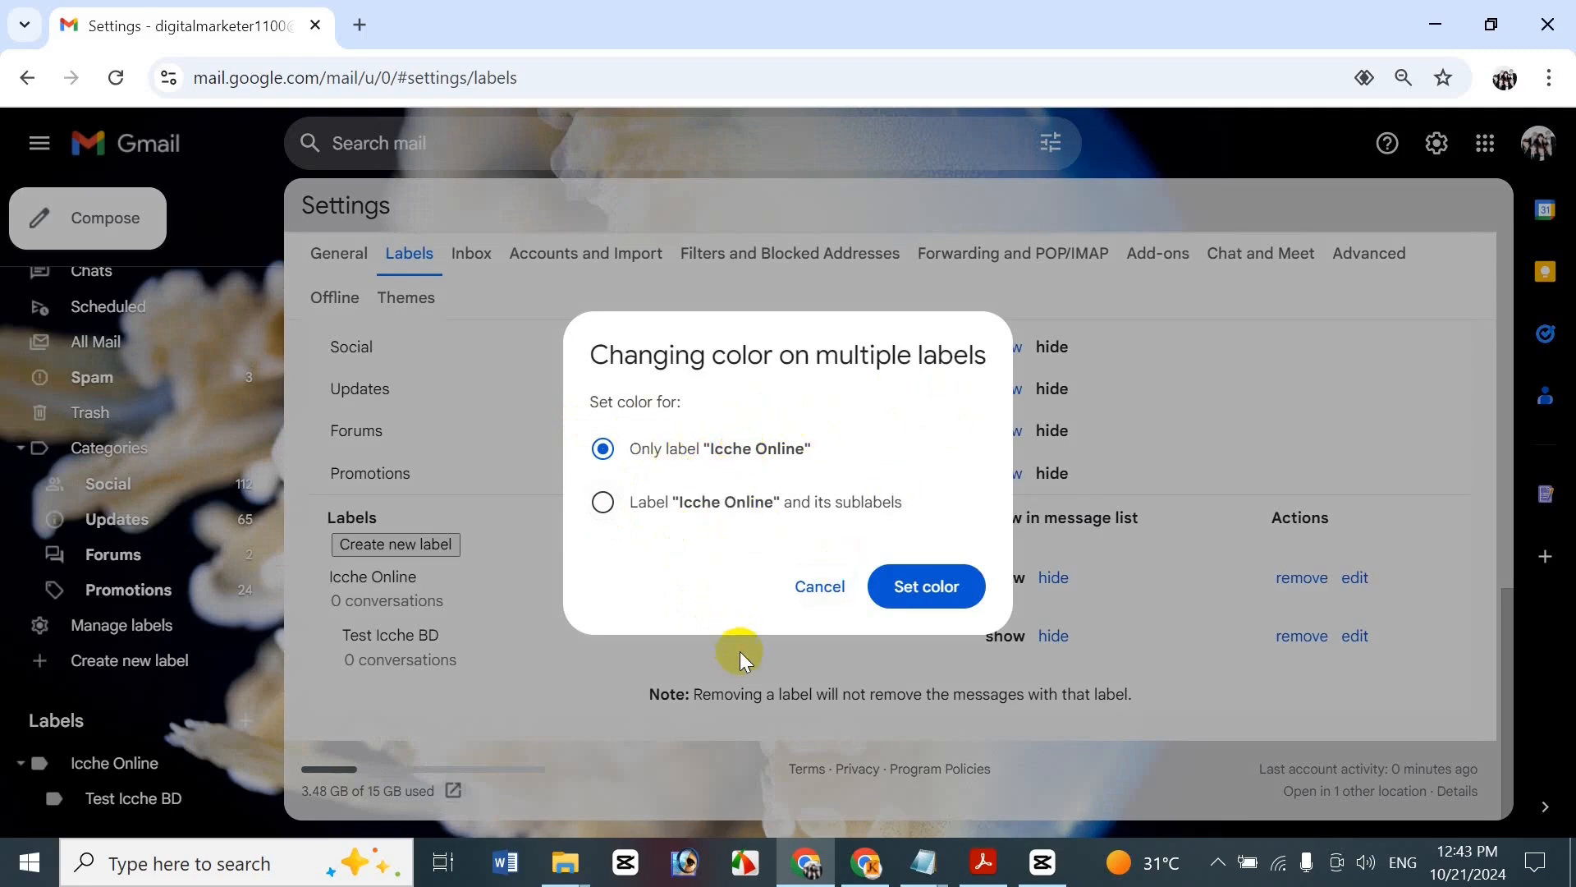
{"action": "left_click", "coordinate": [817, 586]}
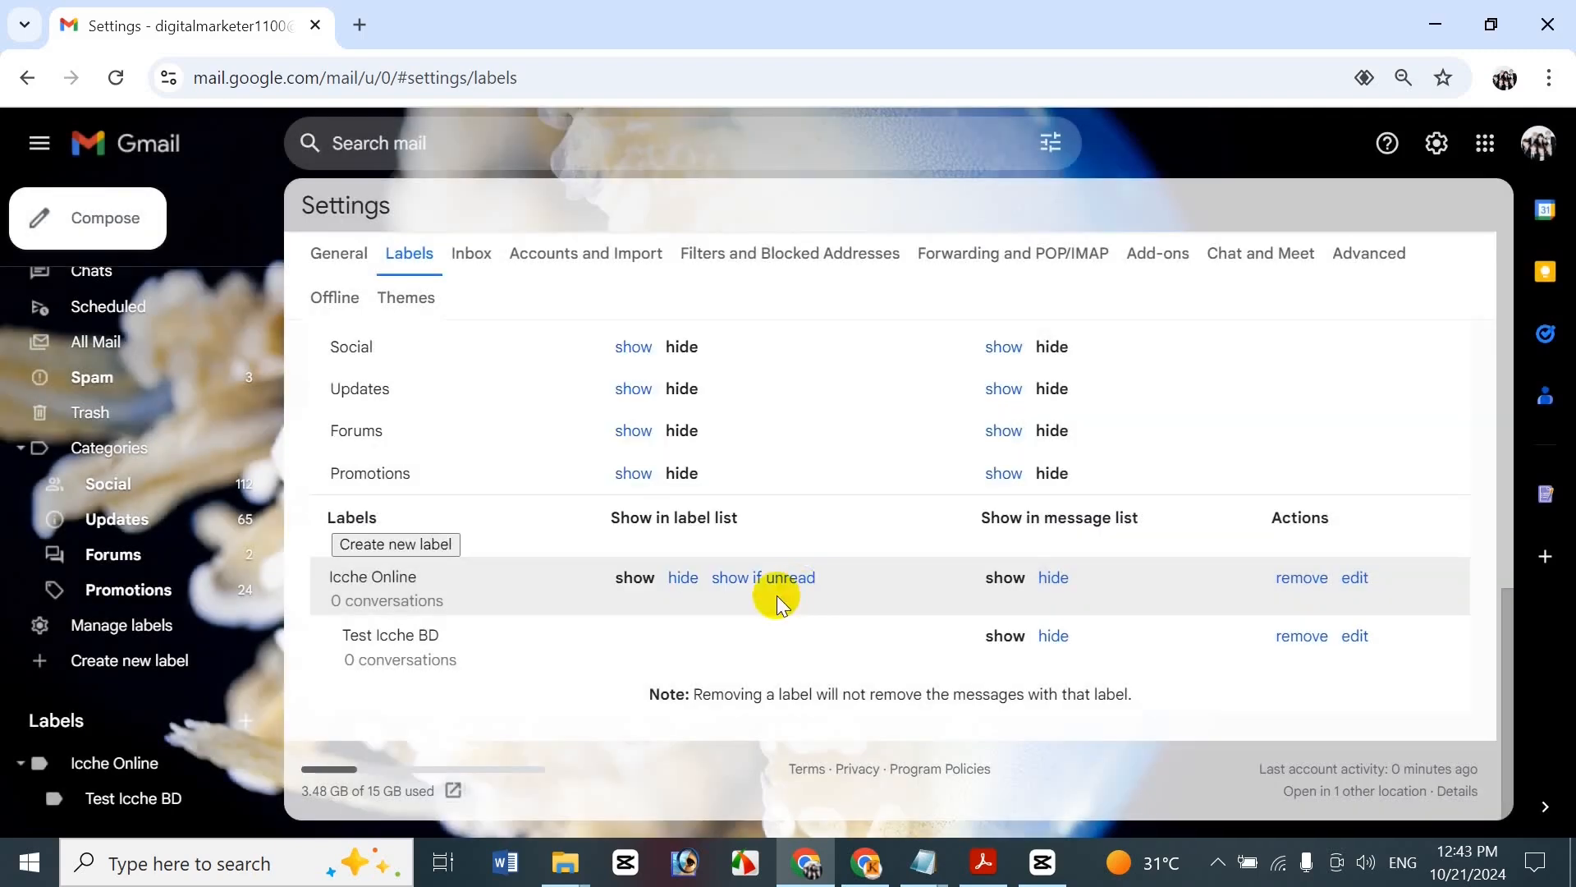
Set a yellow label color for "Icche Online" and its sublabels
{"action": "left_click", "coordinate": [250, 765]}
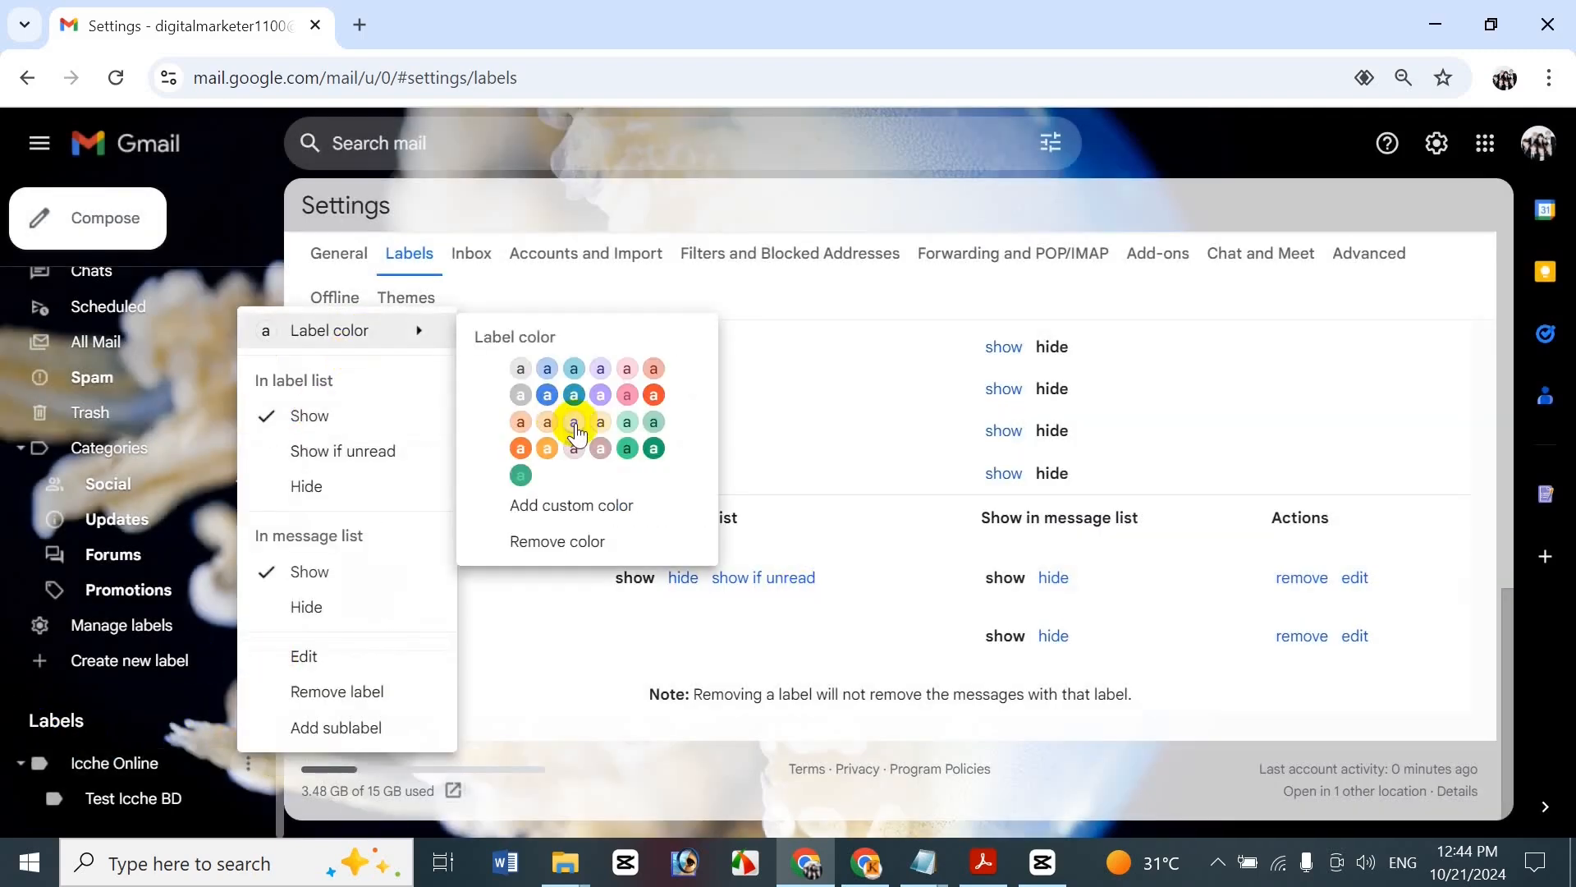
{"action": "left_click", "coordinate": [575, 422]}
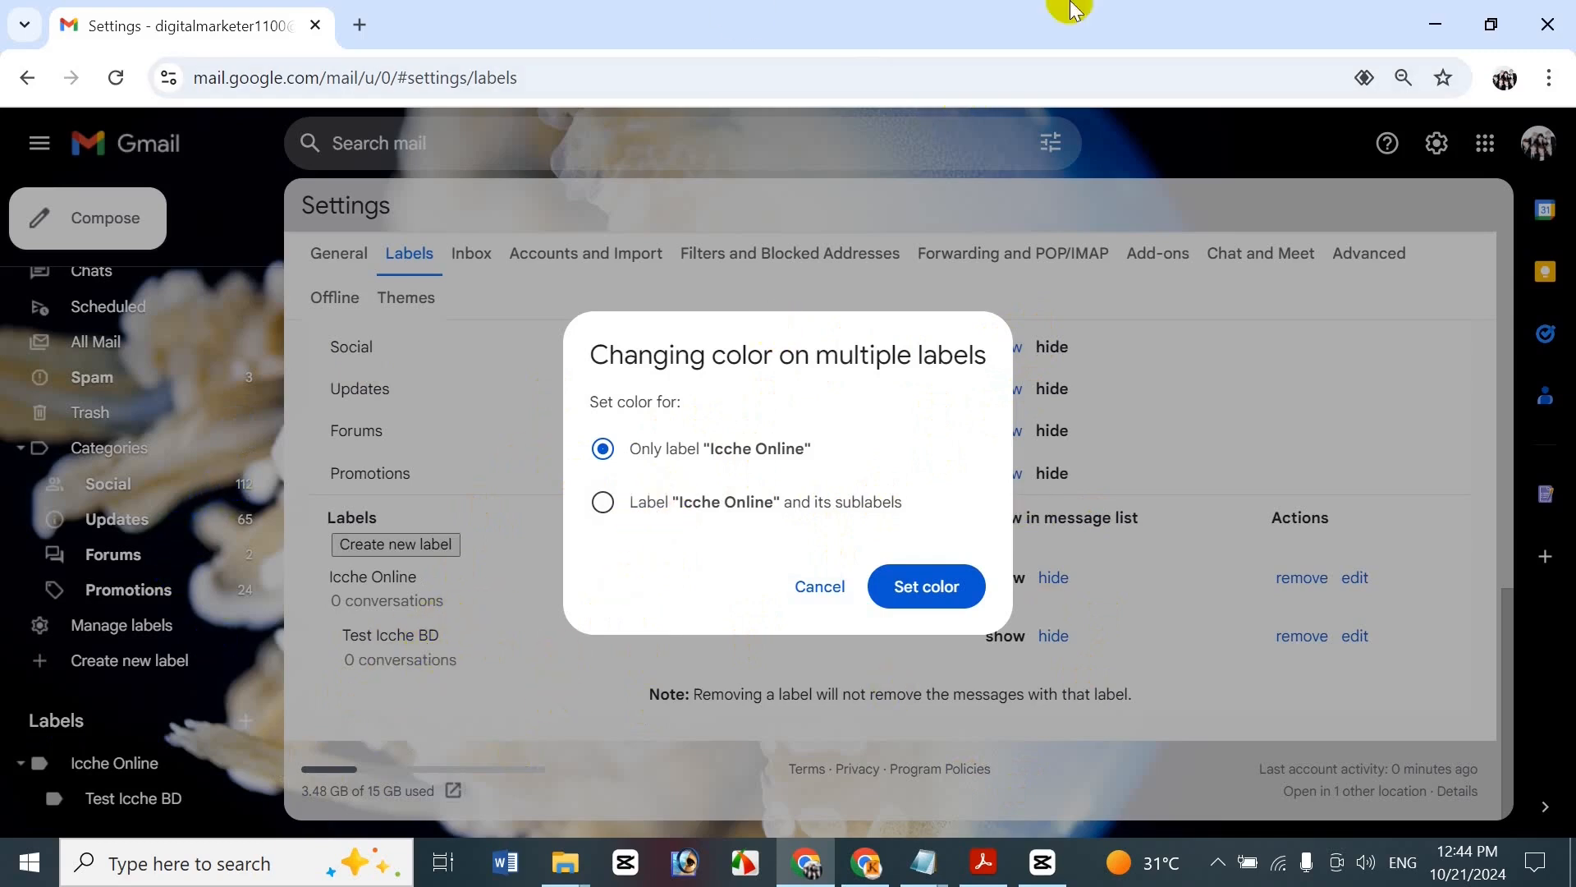
{"action": "left_click", "coordinate": [603, 501]}
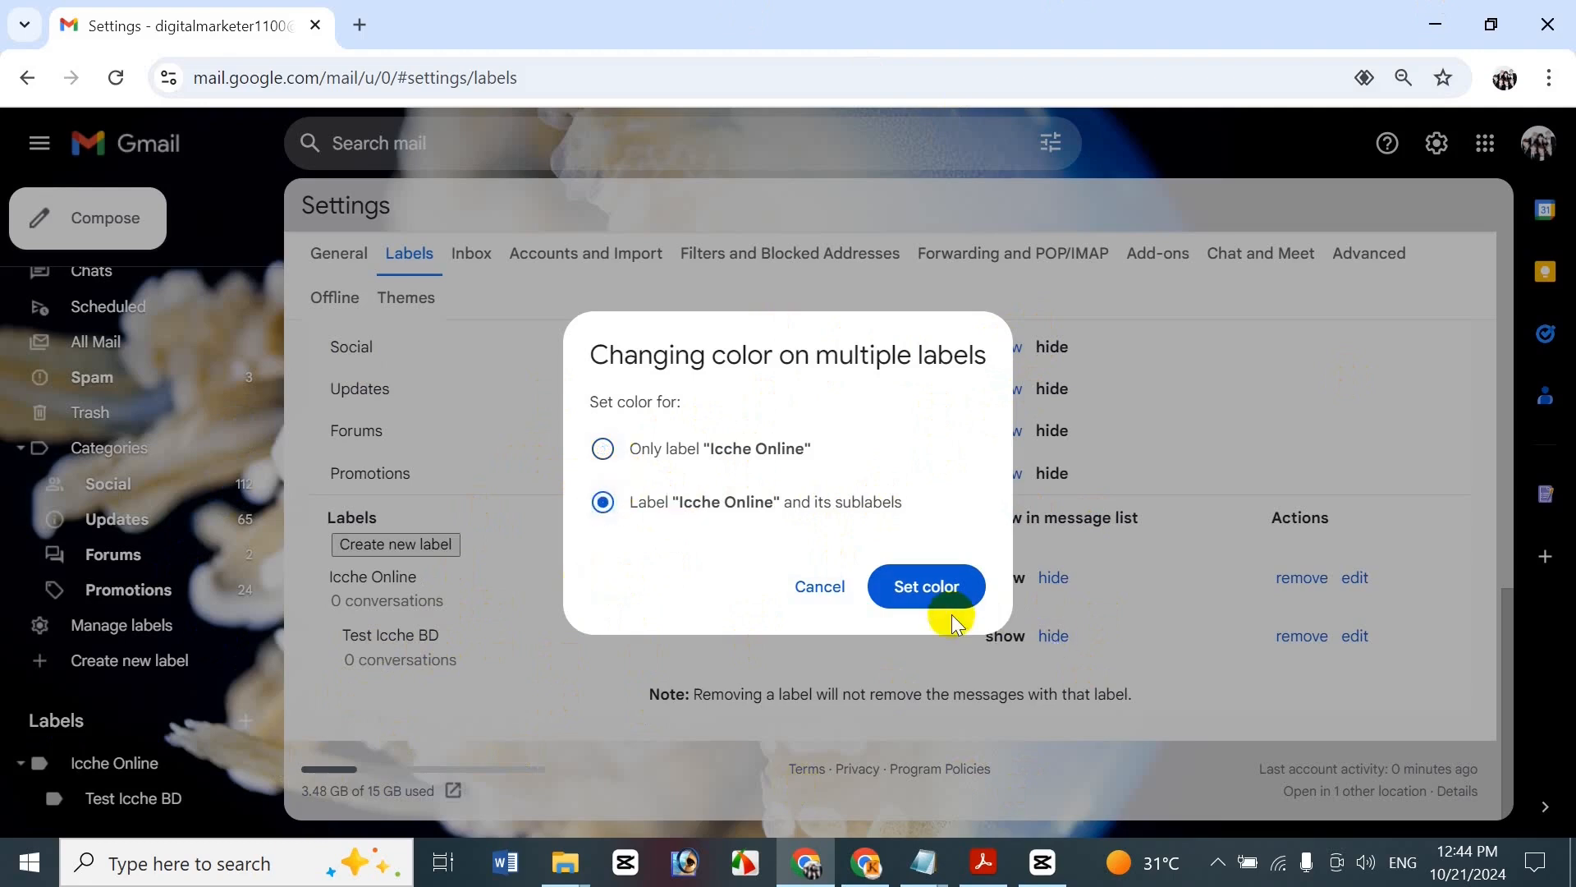
{"action": "left_click", "coordinate": [903, 599]}
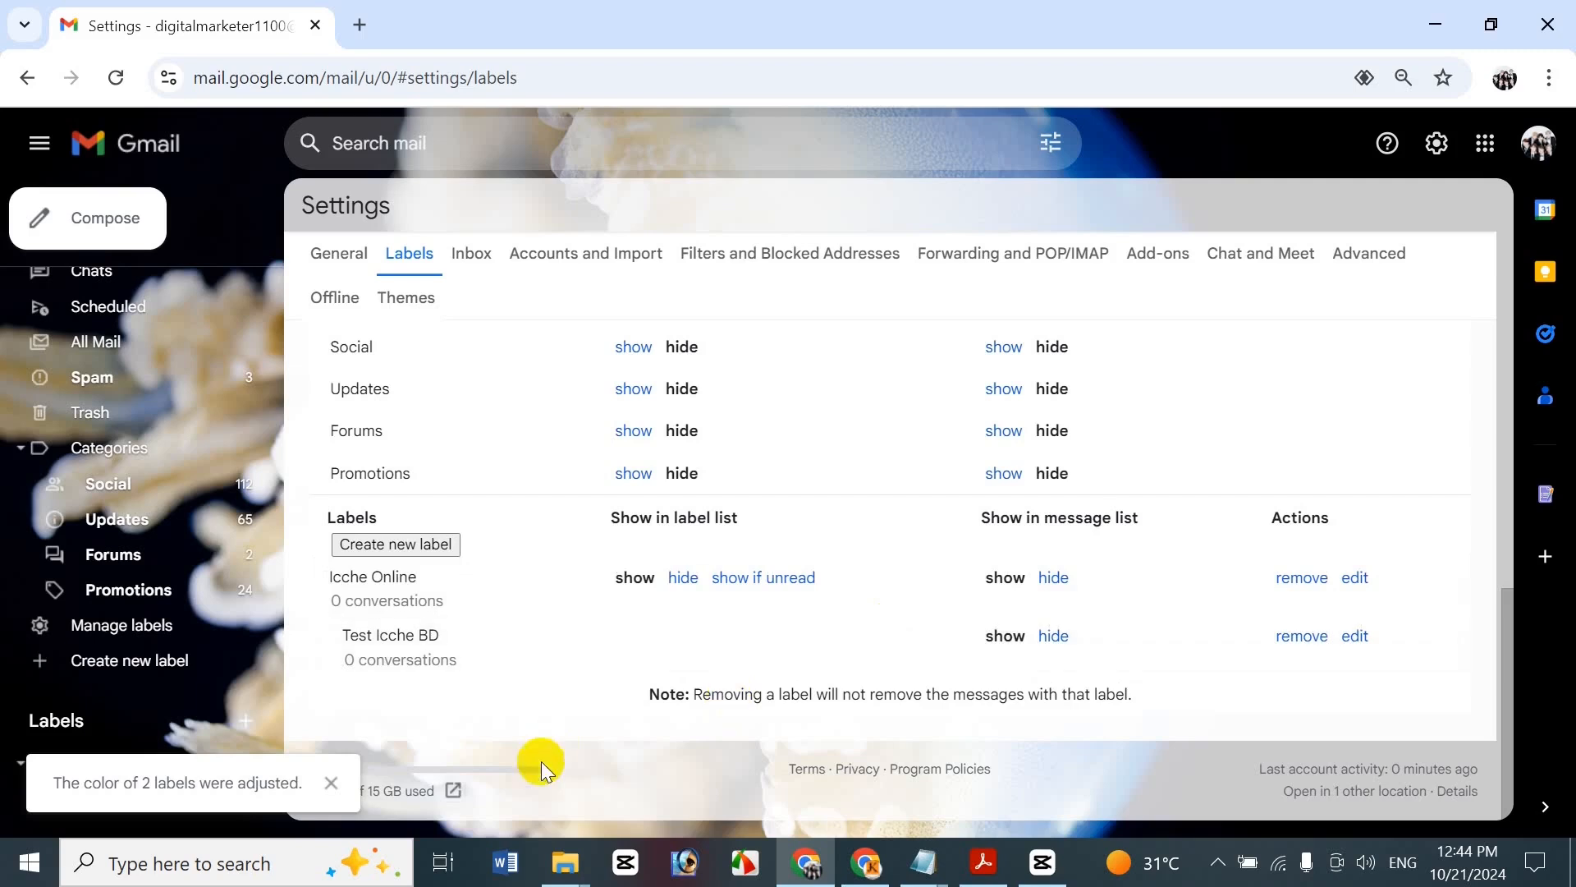
{"action": "left_click", "coordinate": [331, 793]}
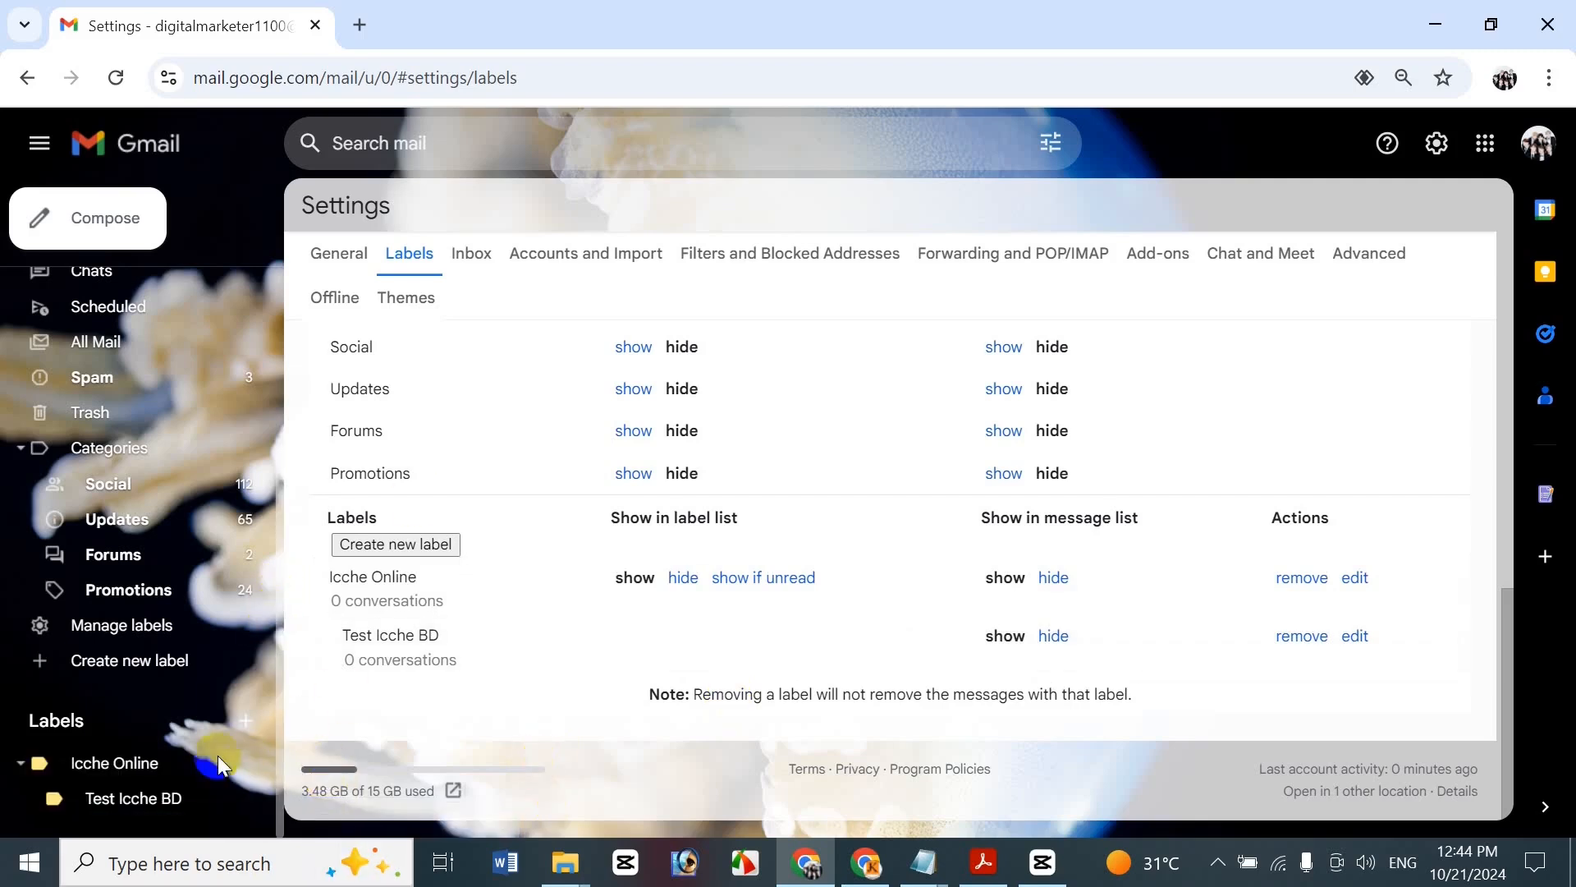
Apply a custom color with a blue background and white text to the "Icche Online" label only
{"action": "left_click", "coordinate": [248, 763]}
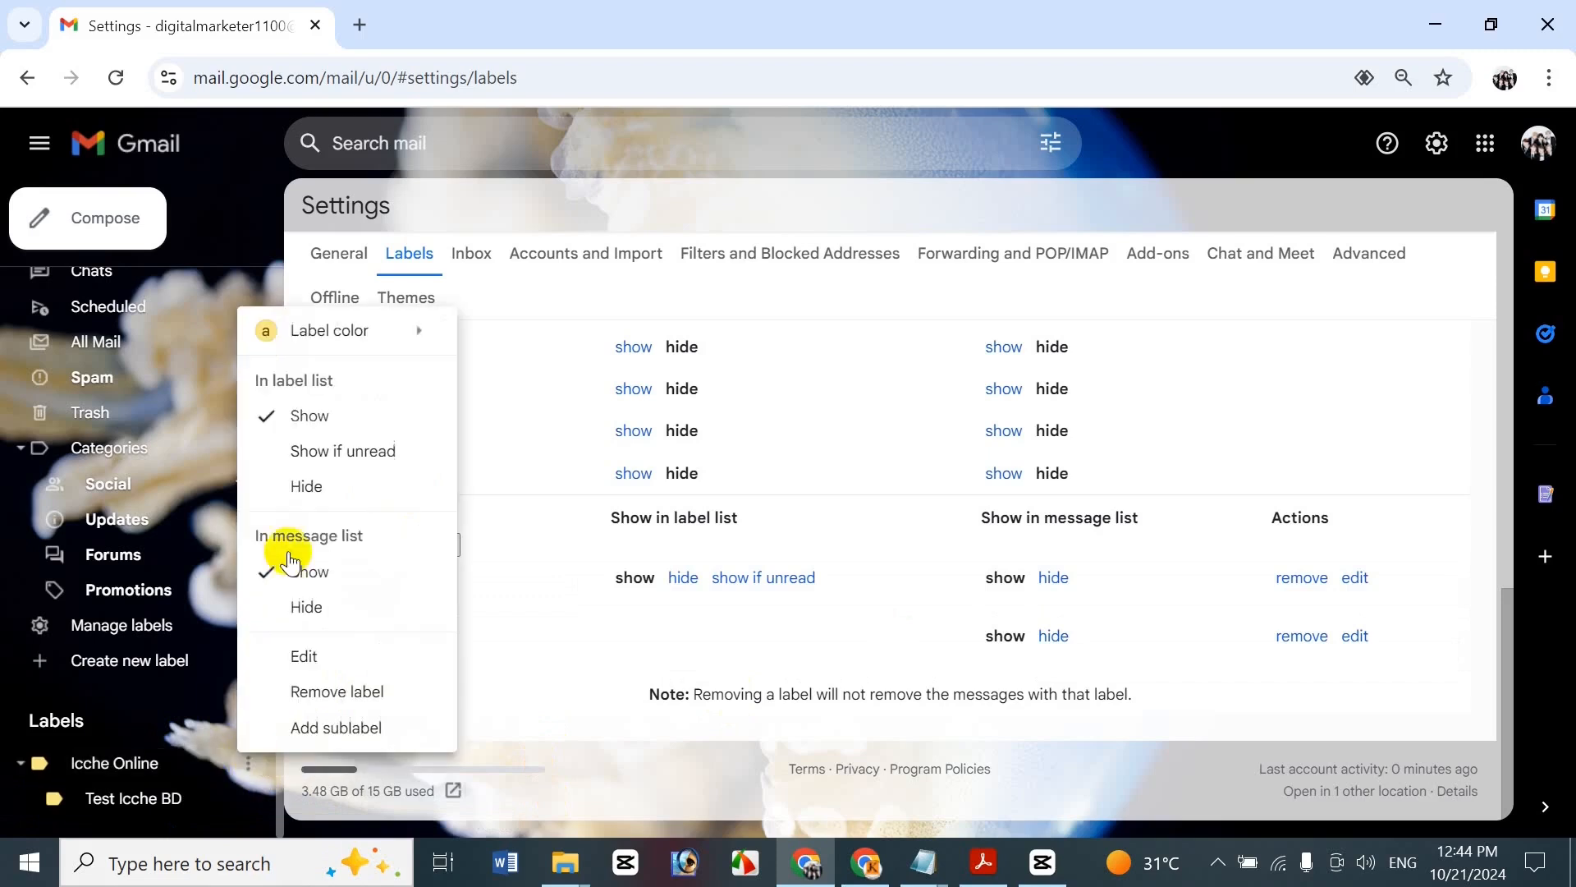
{"action": "mouse_move", "coordinate": [353, 329]}
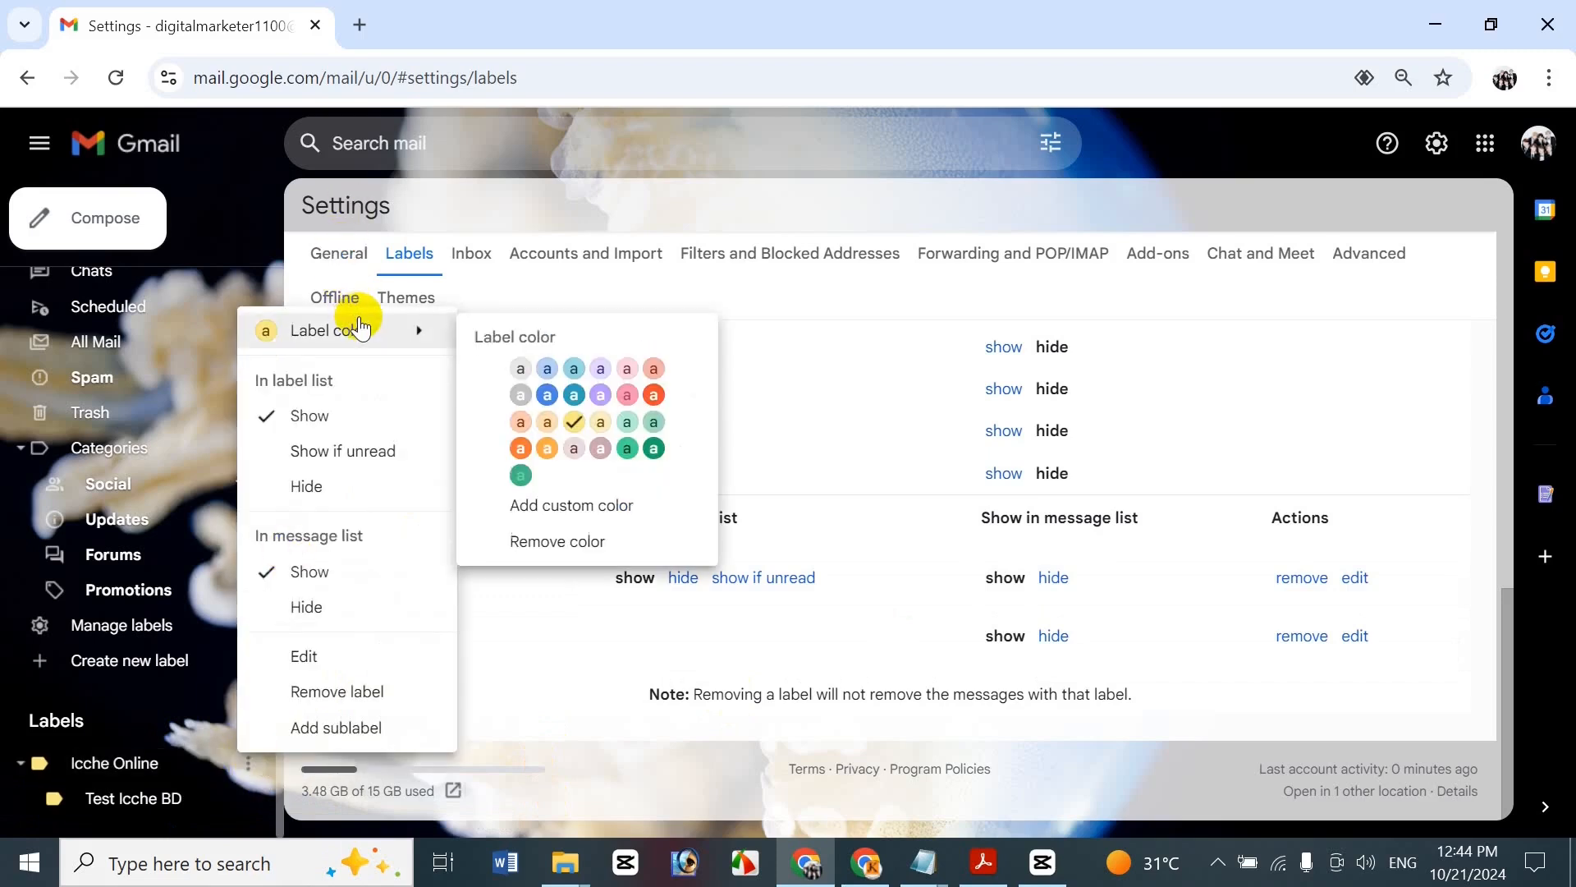
{"action": "left_click", "coordinate": [562, 516]}
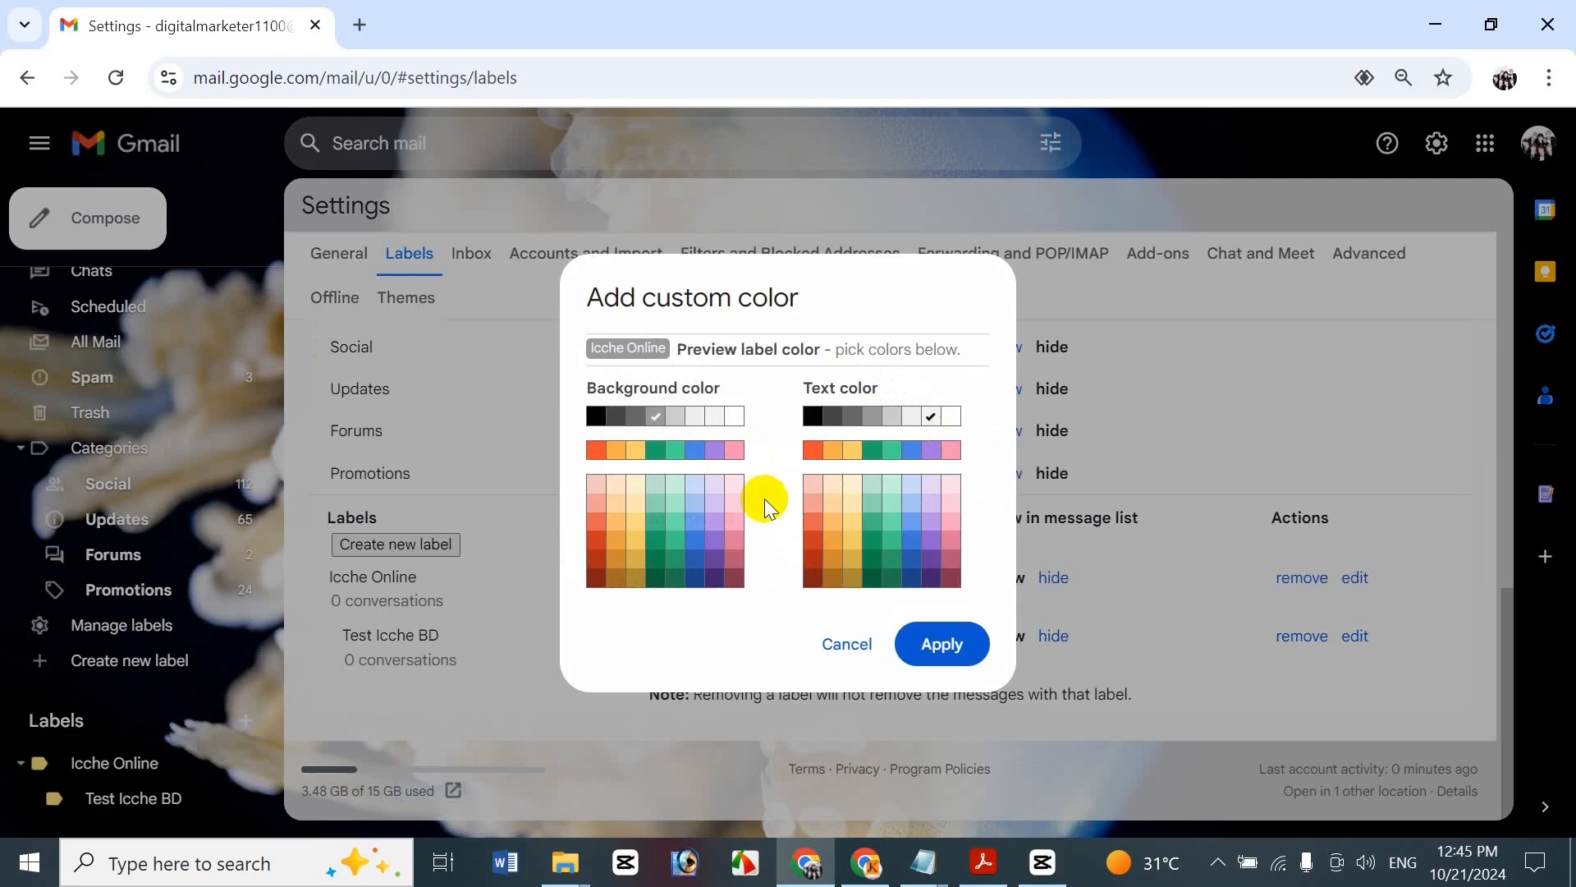
{"action": "left_click", "coordinate": [675, 453]}
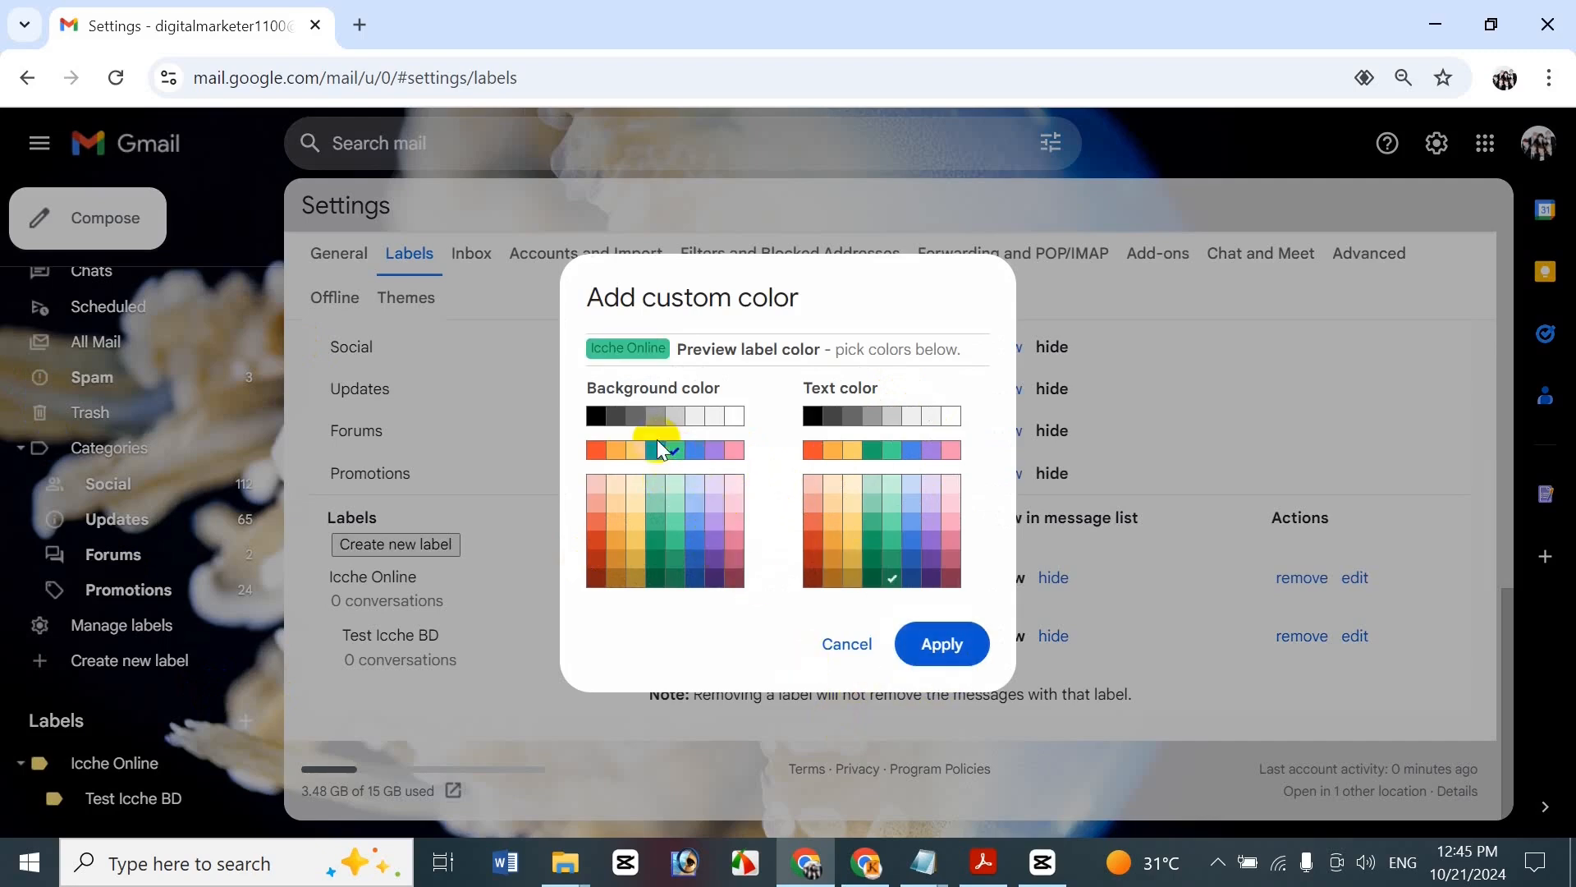
{"action": "left_click", "coordinate": [698, 574]}
{"action": "left_click", "coordinate": [697, 555]}
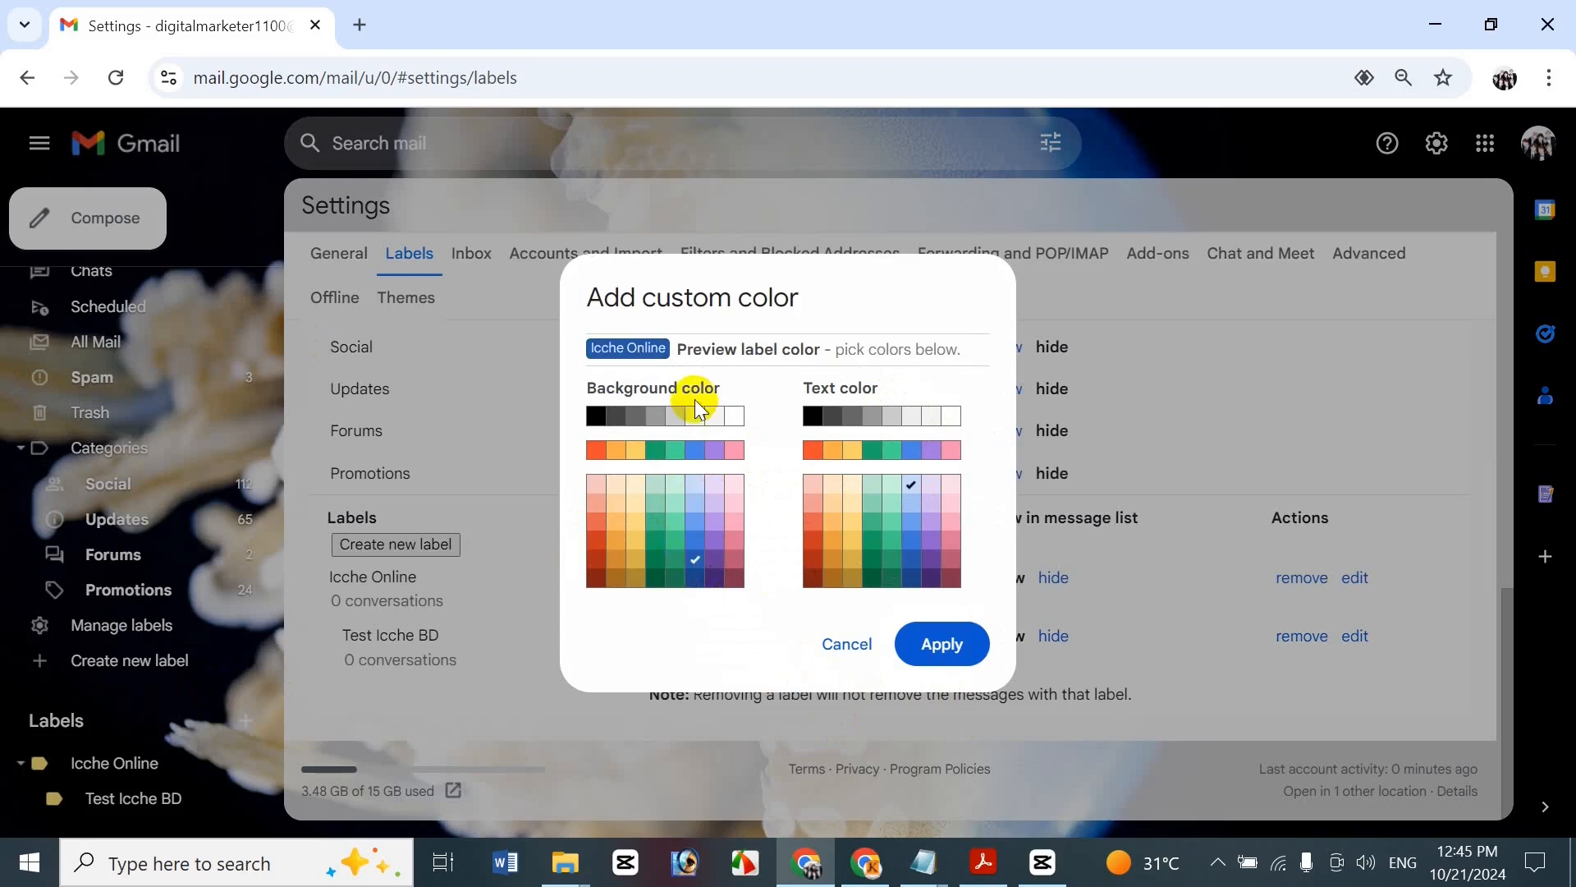
{"action": "left_click", "coordinate": [695, 454]}
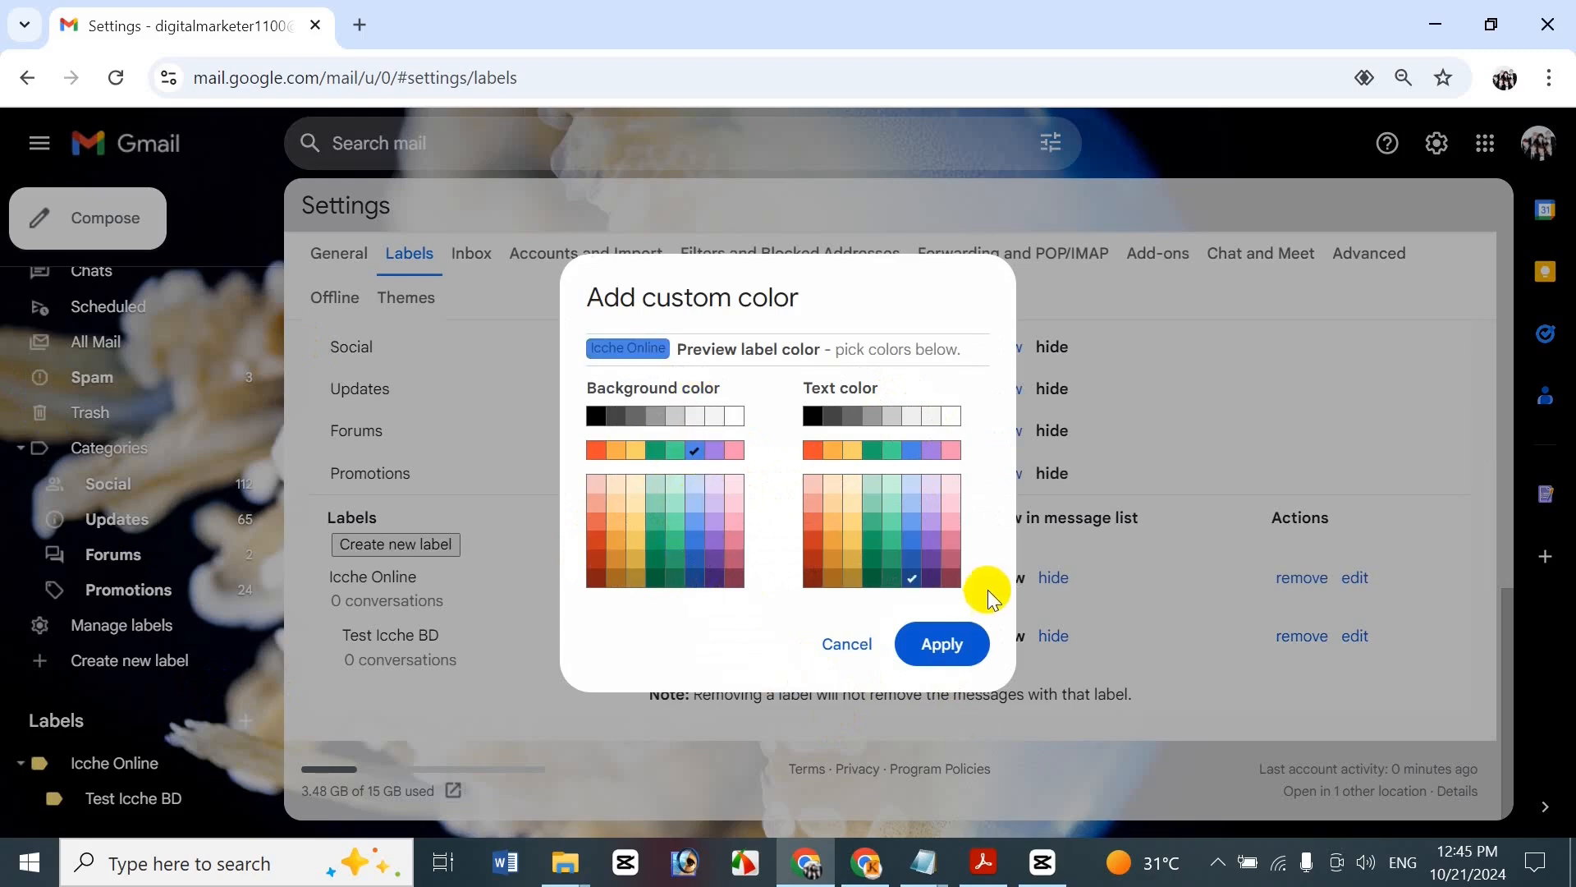
{"action": "left_click", "coordinate": [951, 417]}
{"action": "left_click", "coordinate": [948, 642]}
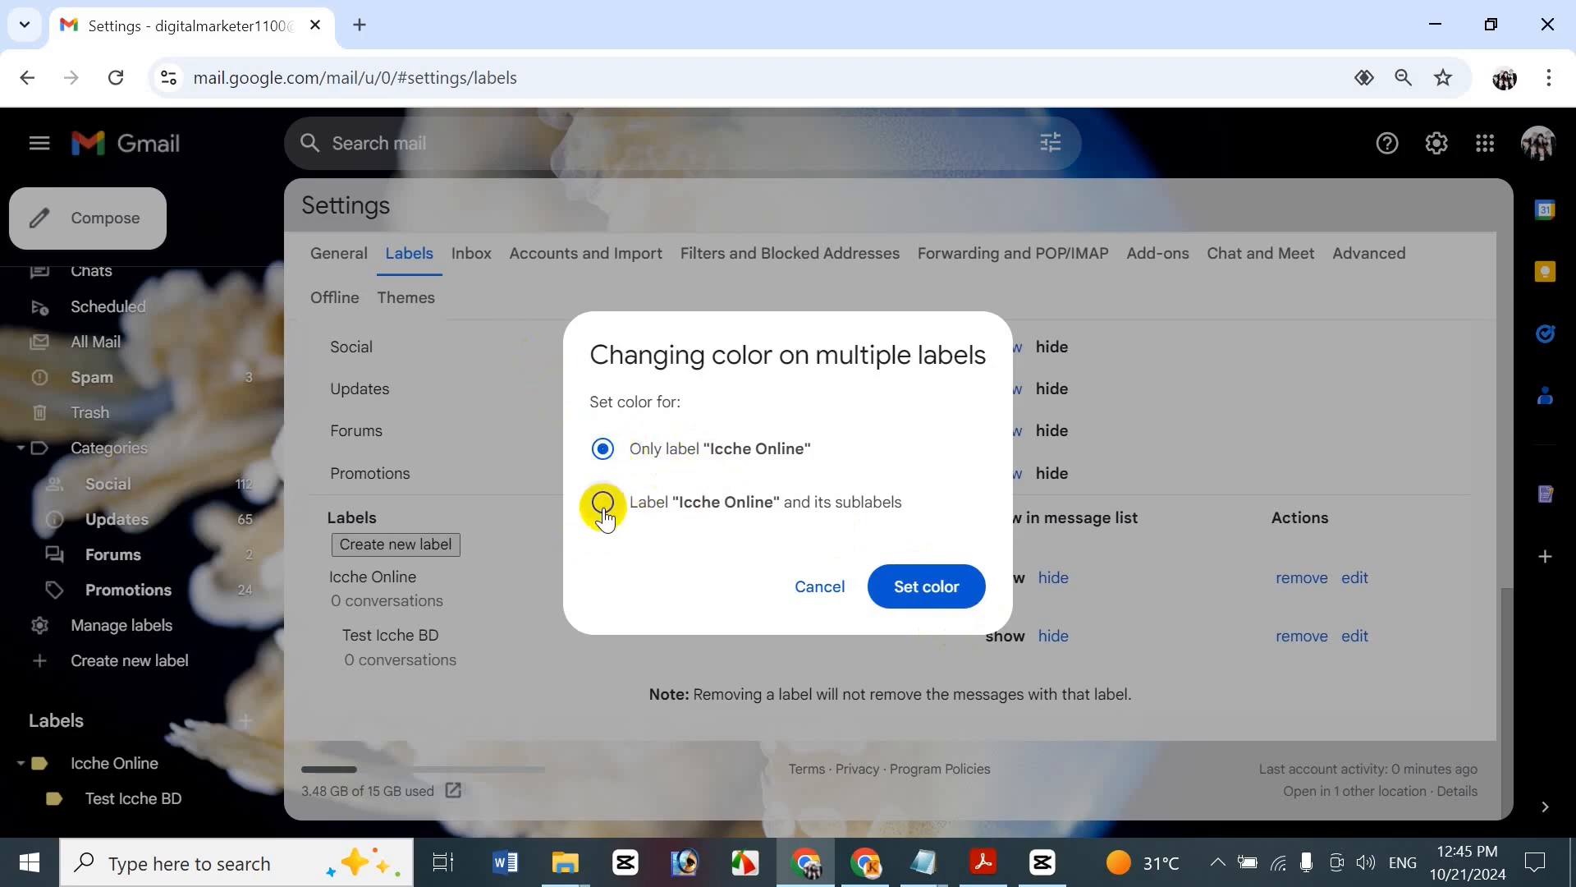
{"action": "left_click", "coordinate": [954, 585]}
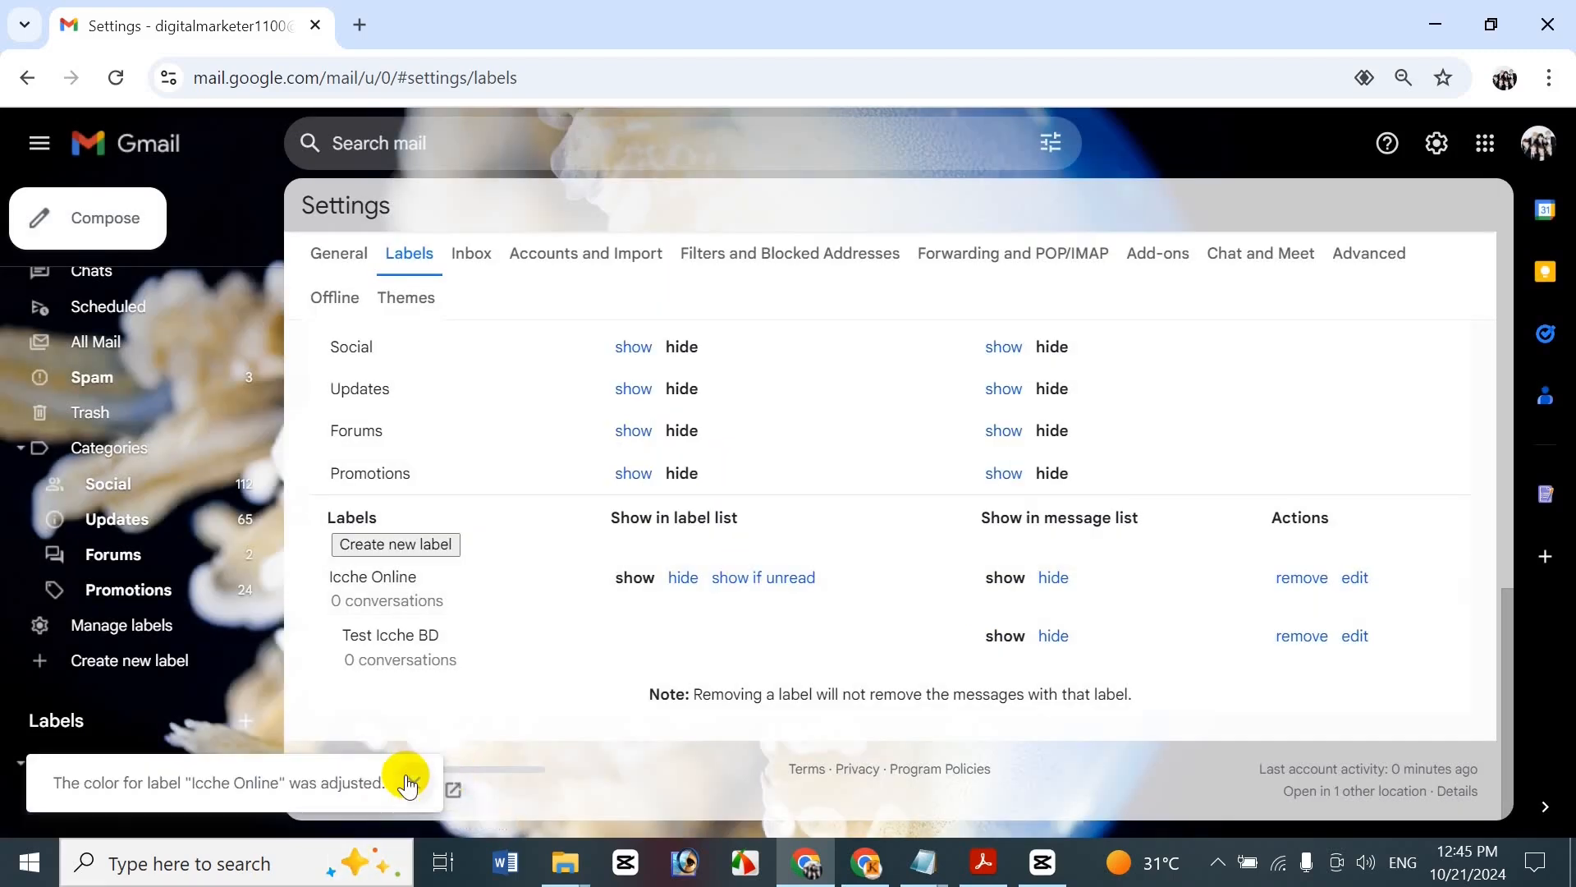
{"action": "left_click", "coordinate": [411, 780]}
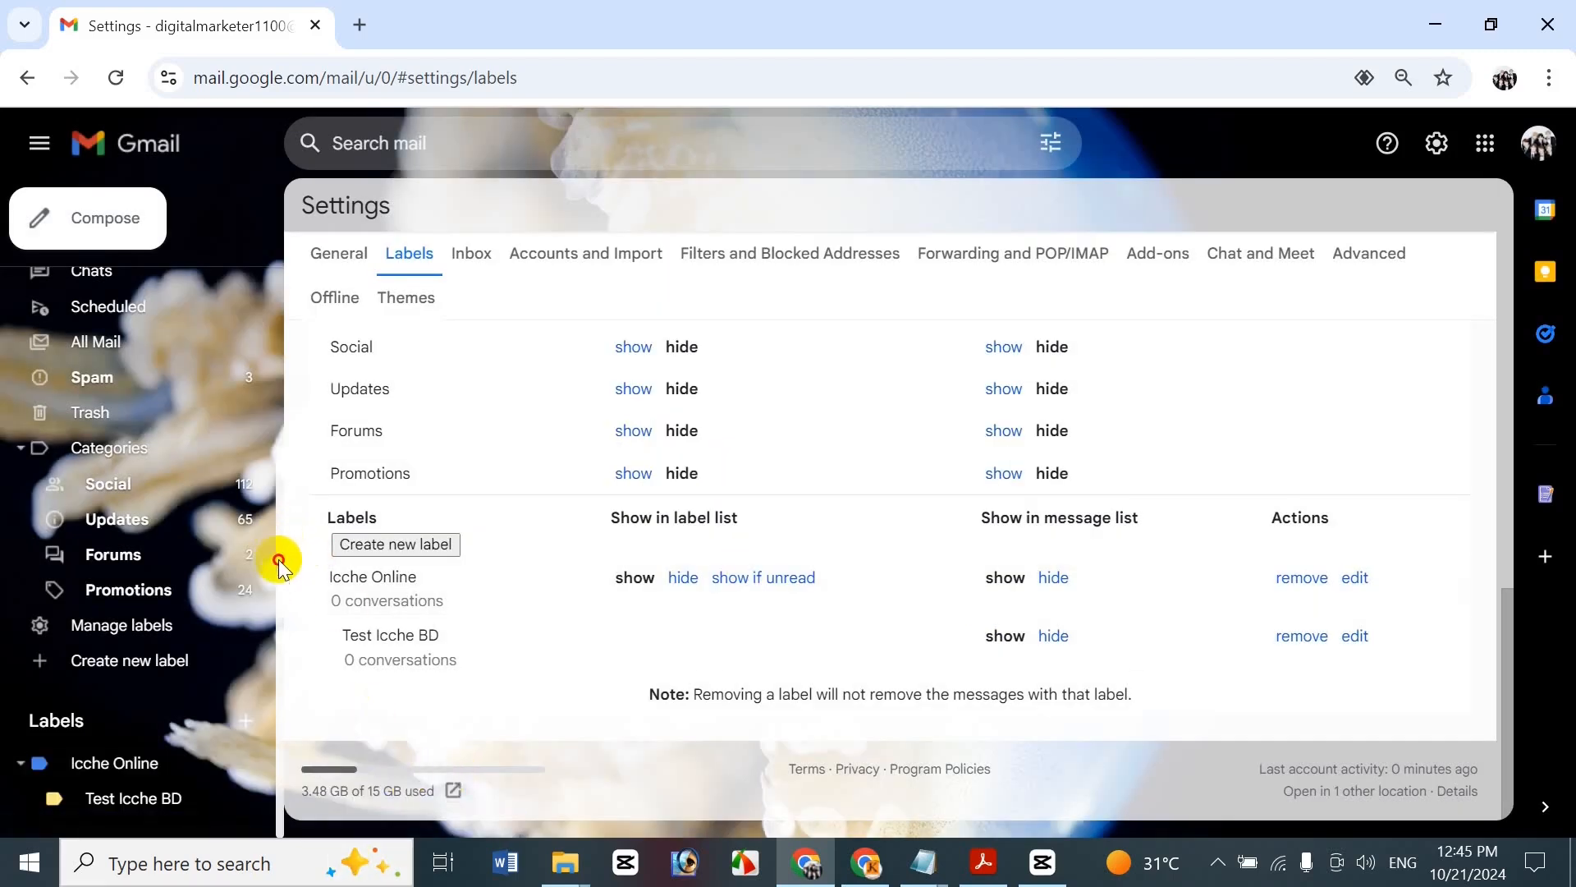
{"action": "left_click", "coordinate": [167, 806]}
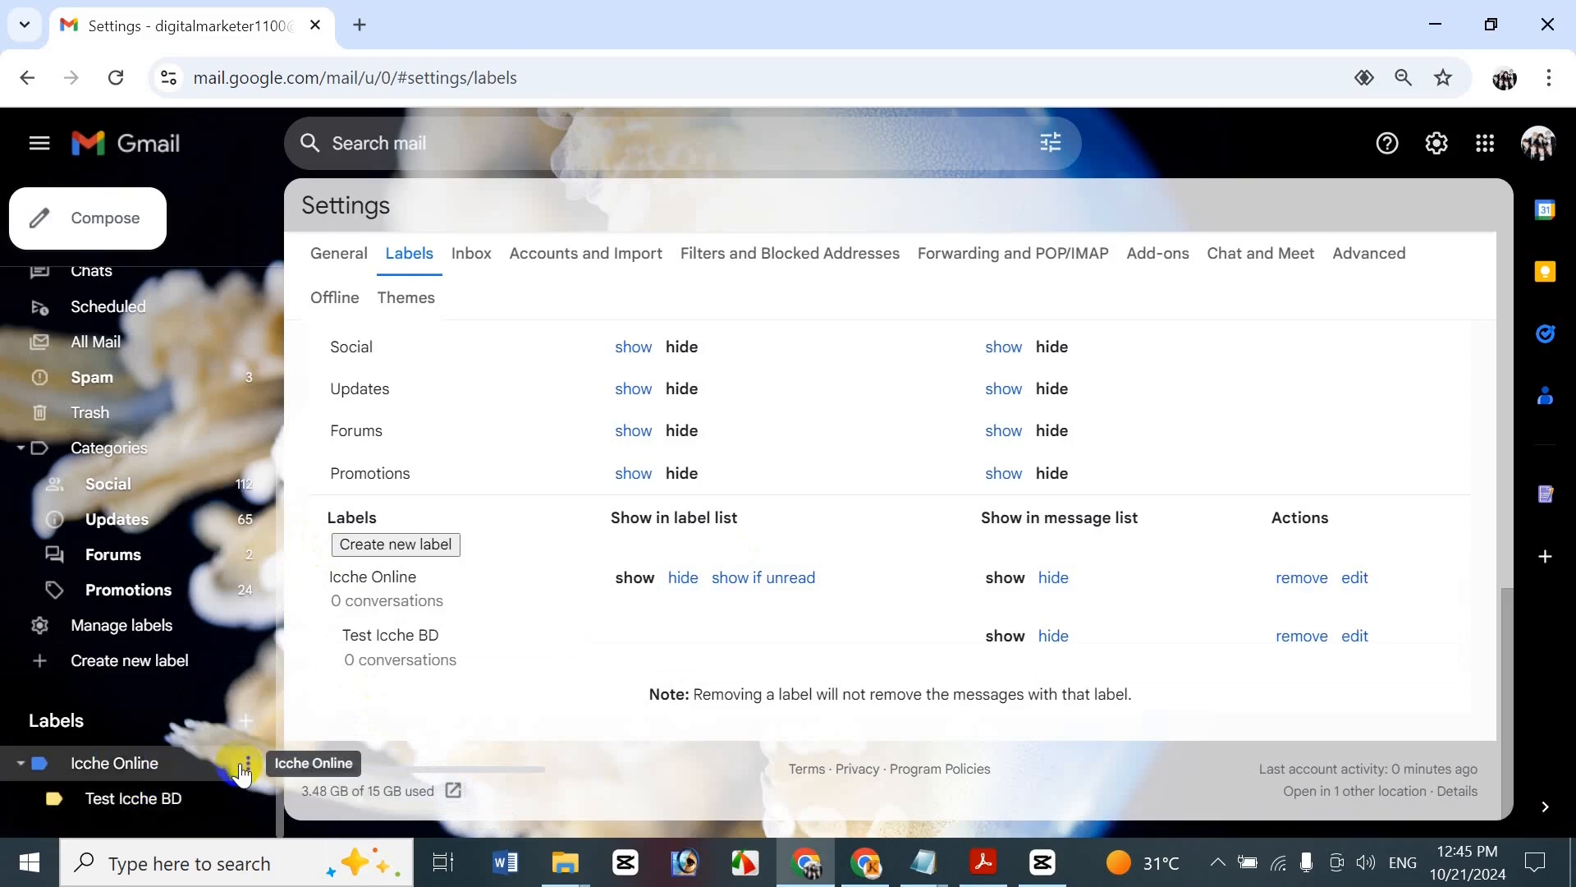
Remove the label color from "Icche Online" and its sublabels
{"action": "left_click", "coordinate": [245, 765]}
{"action": "mouse_move", "coordinate": [349, 330]}
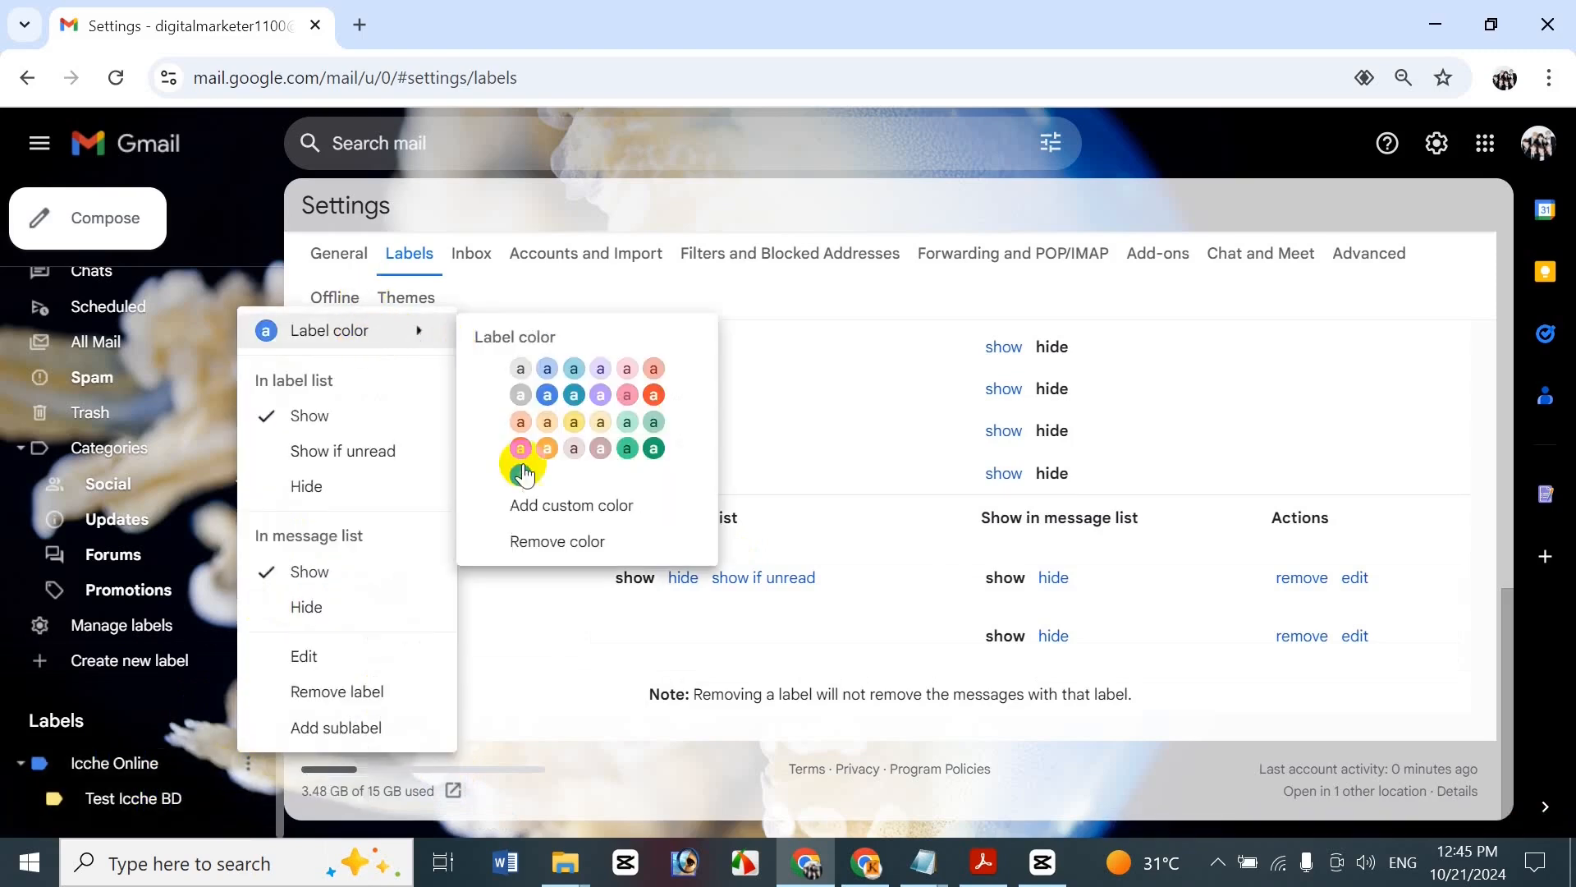
{"action": "left_click", "coordinate": [570, 543]}
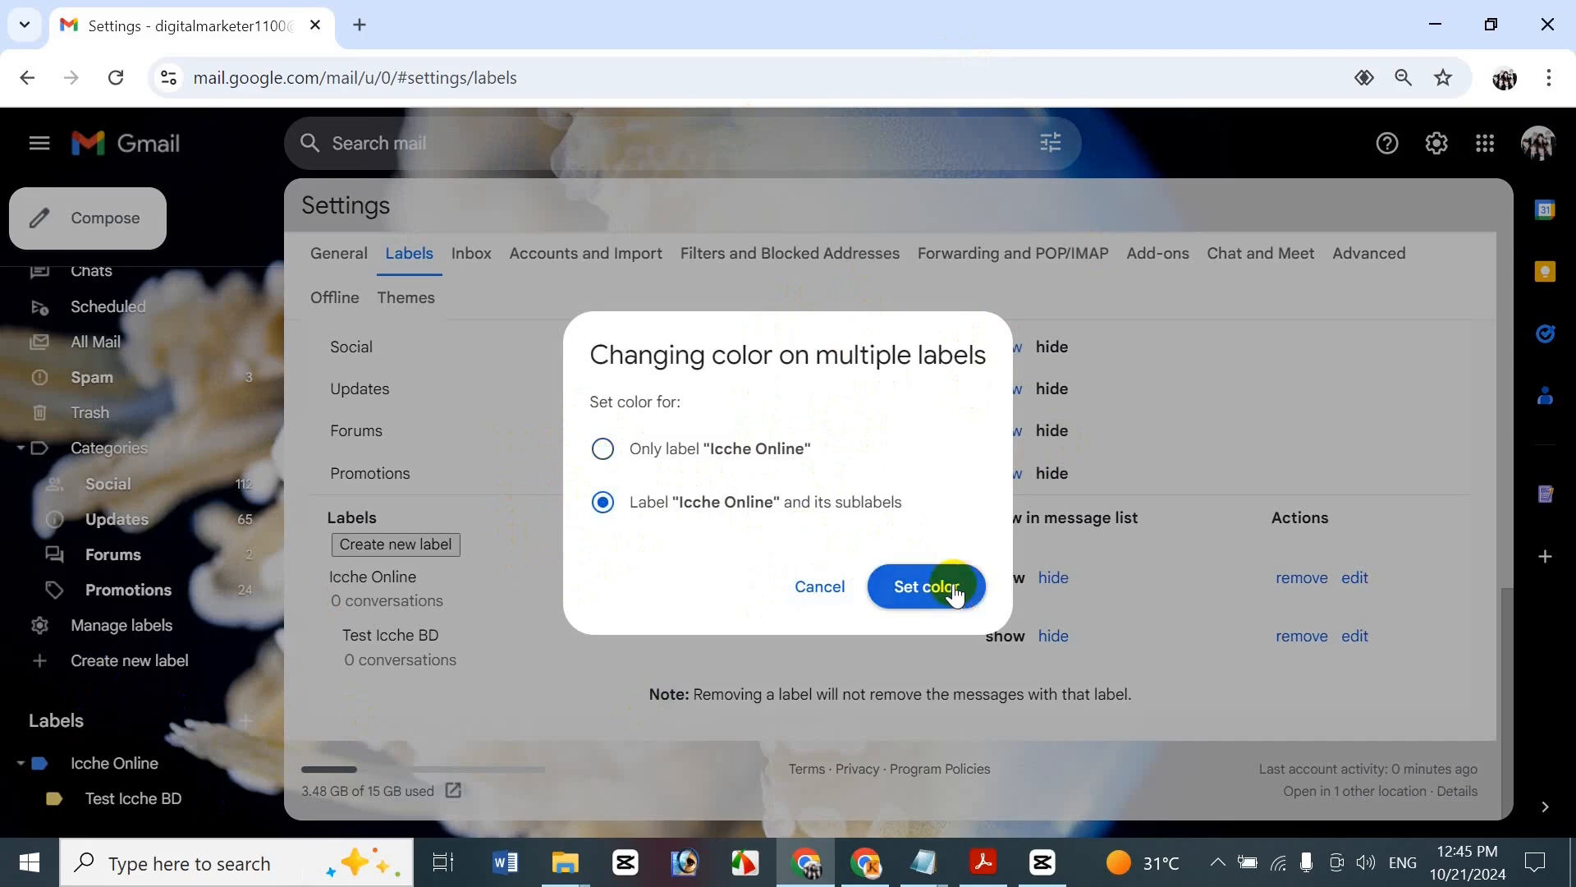
{"action": "left_click", "coordinate": [927, 584]}
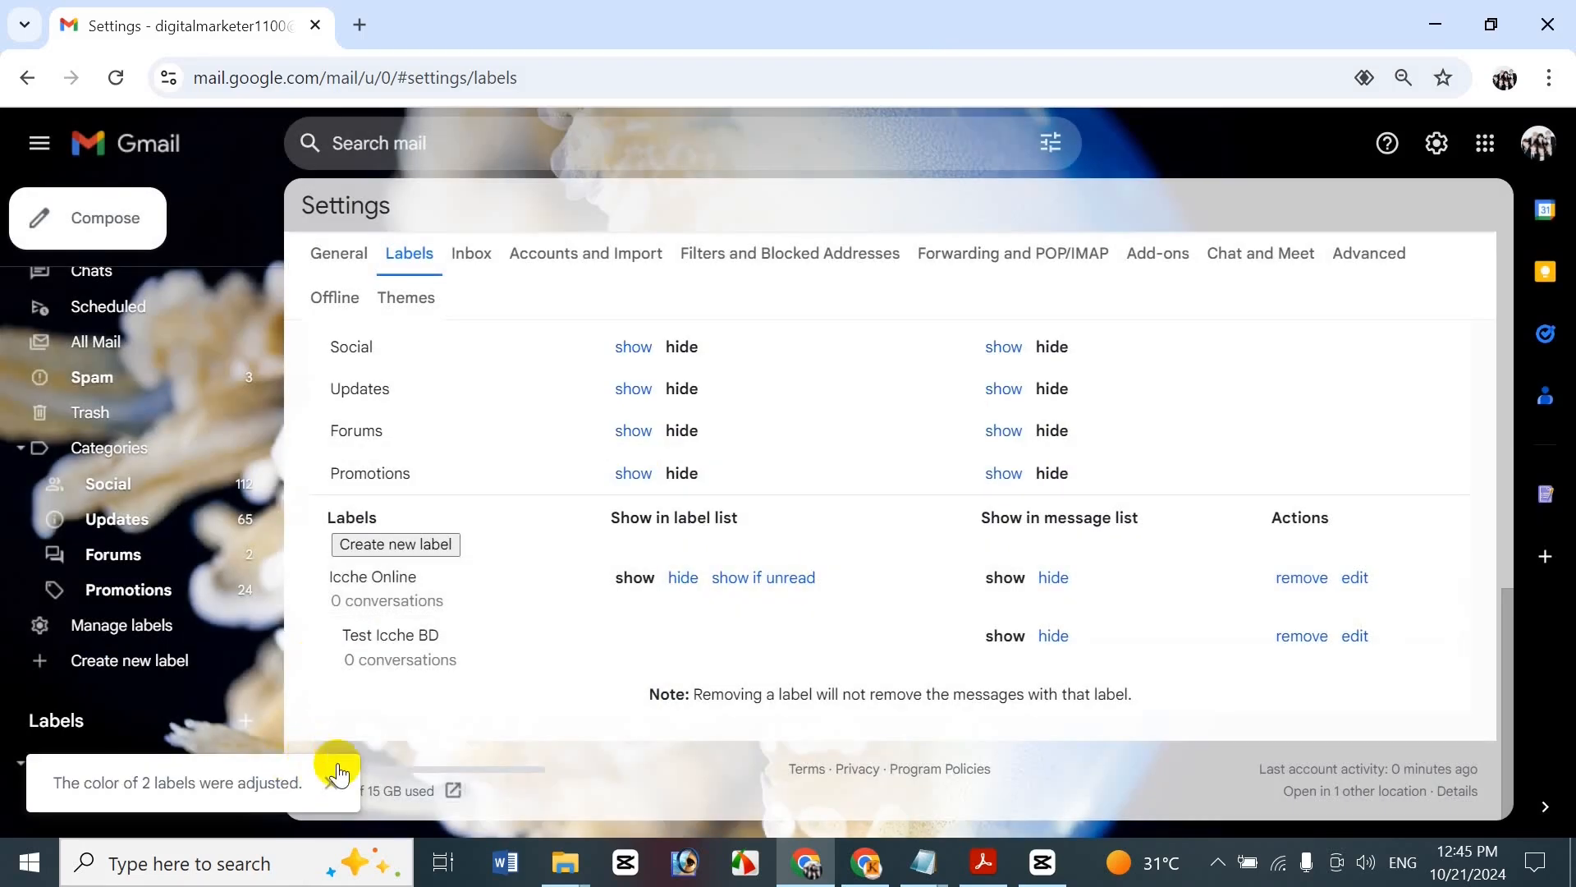
{"action": "left_click", "coordinate": [332, 781]}
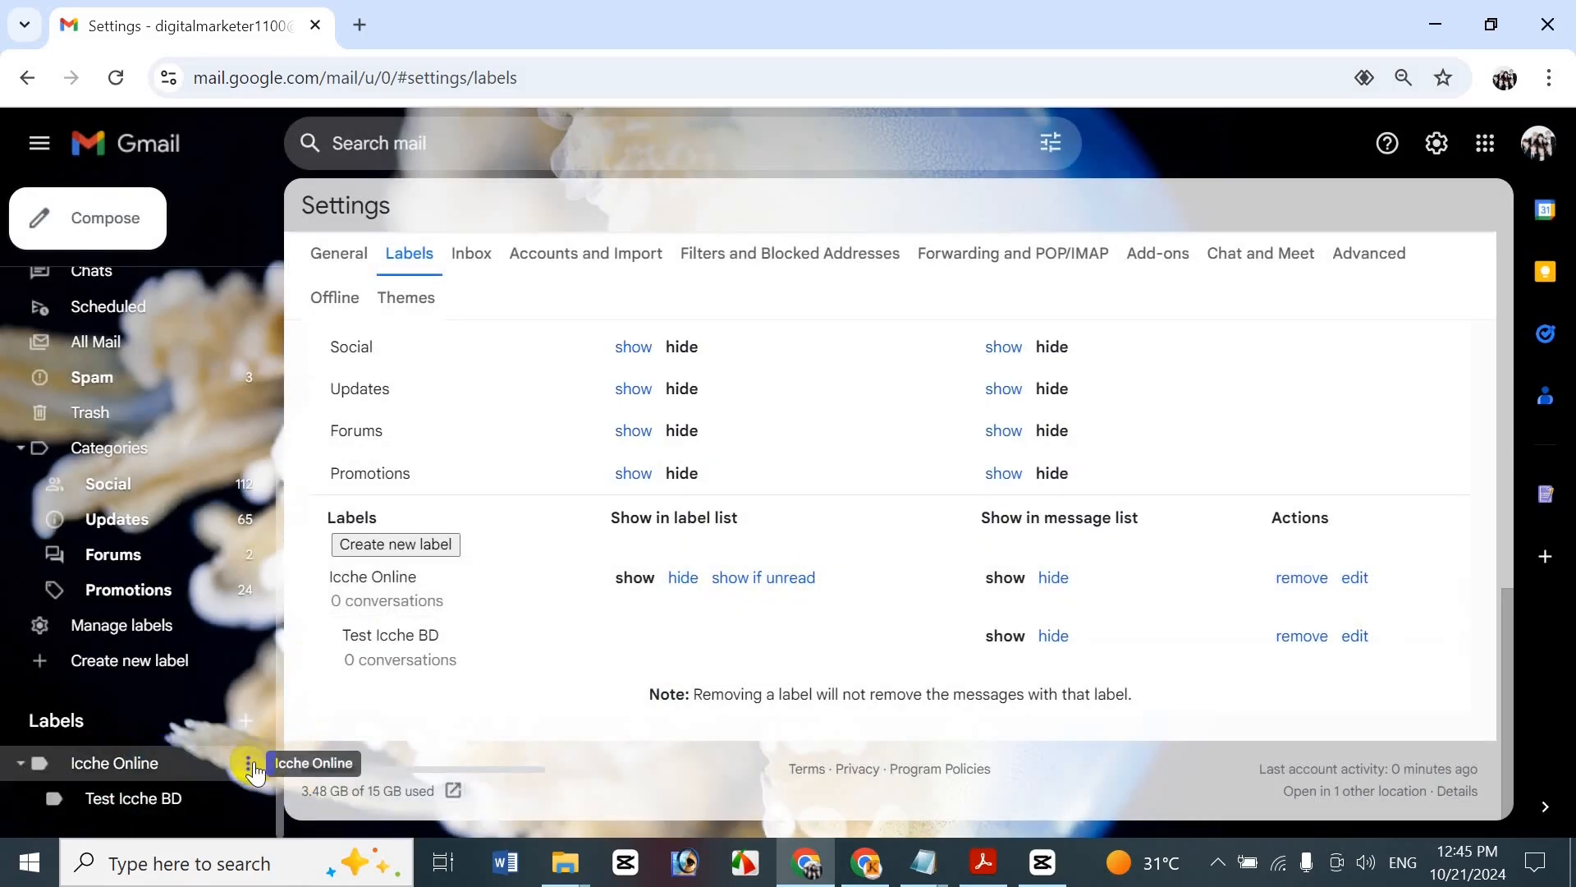
Hide the "Icche Online" label in the label list and set it back to show
{"action": "left_click", "coordinate": [248, 763]}
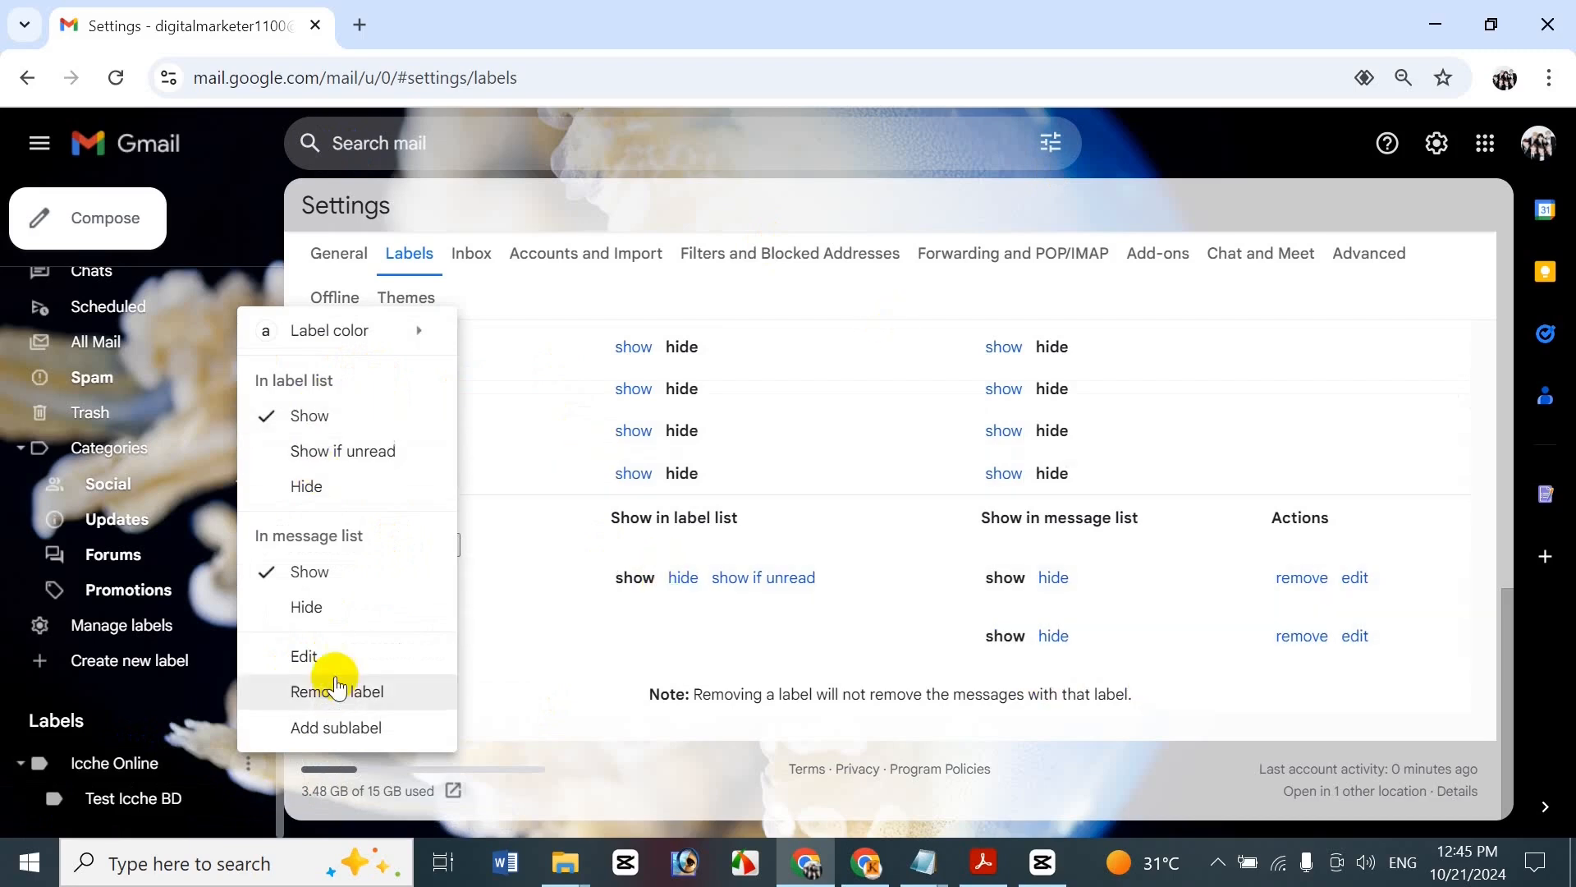
{"action": "left_click", "coordinate": [332, 503]}
{"action": "left_click", "coordinate": [364, 780]}
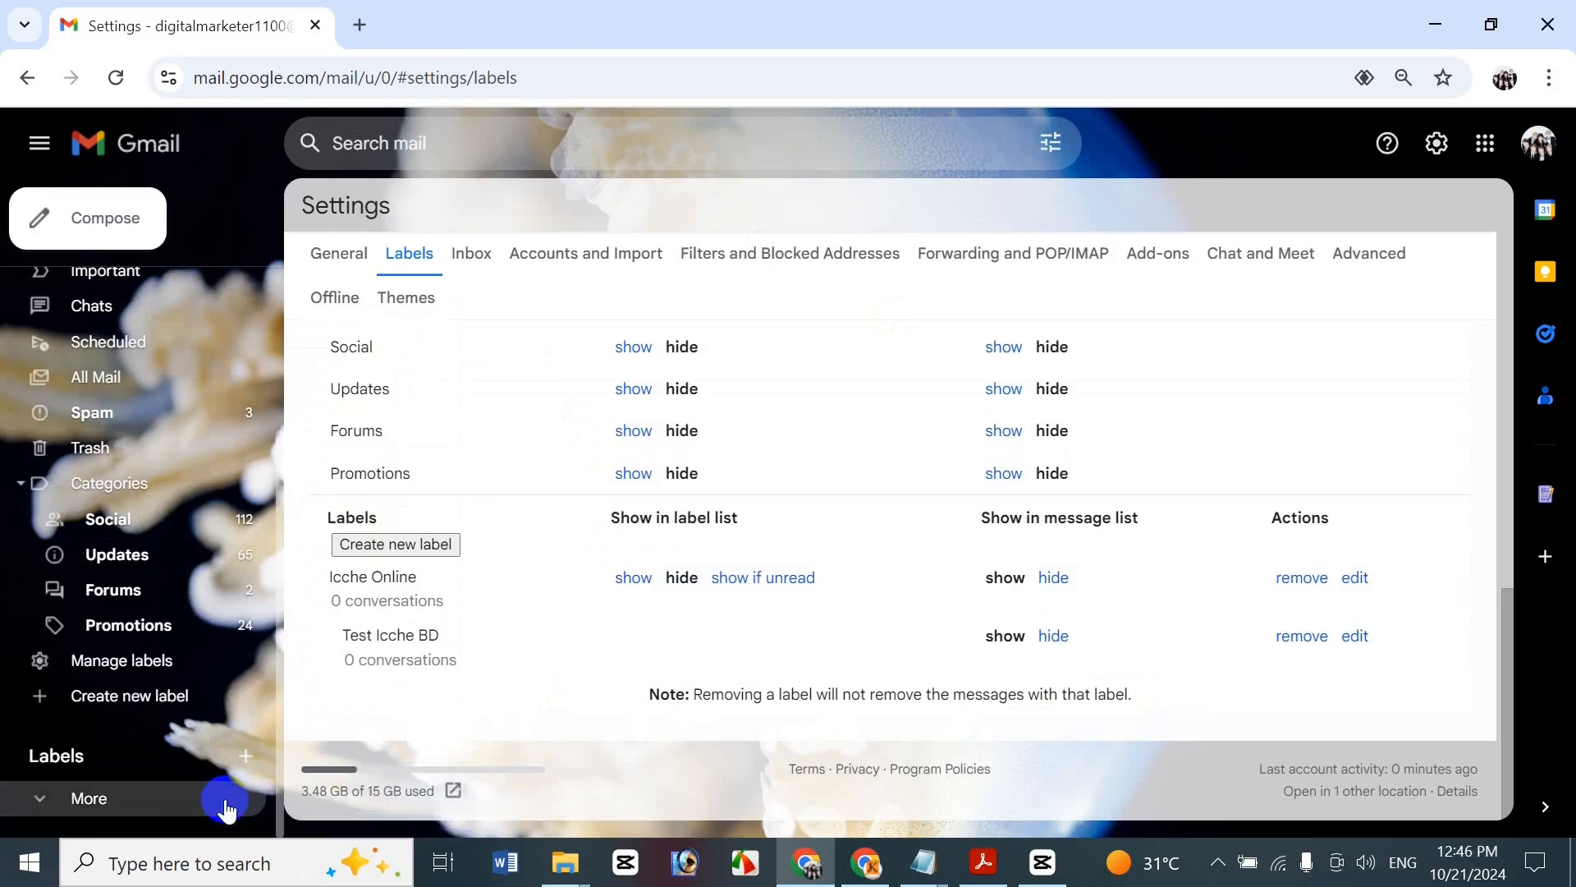
{"action": "left_click", "coordinate": [639, 579]}
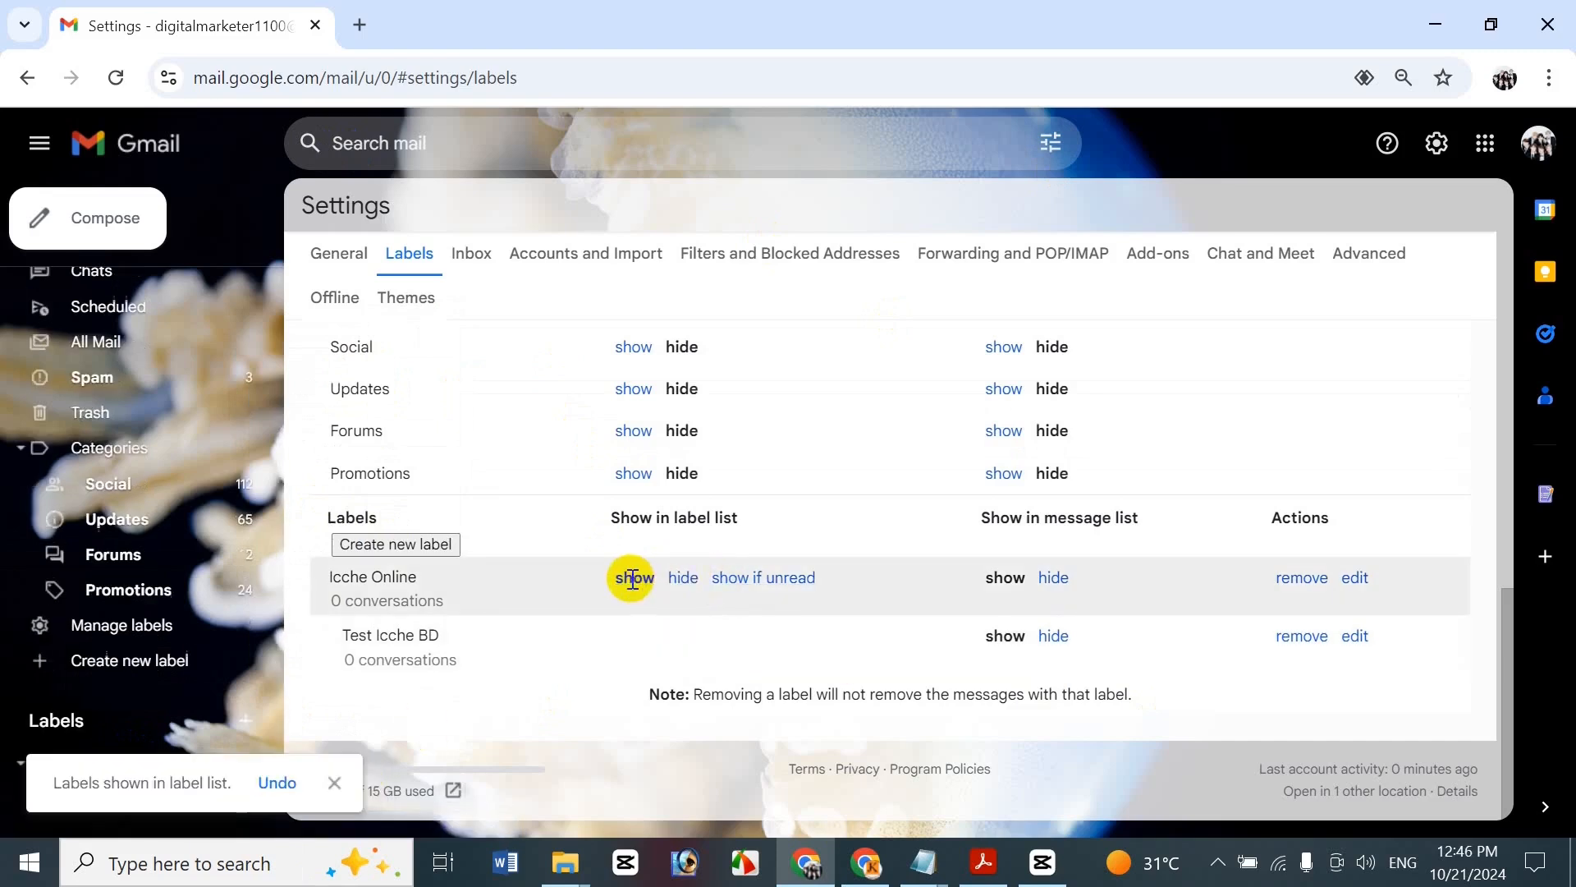
{"action": "double_click", "coordinate": [339, 782]}
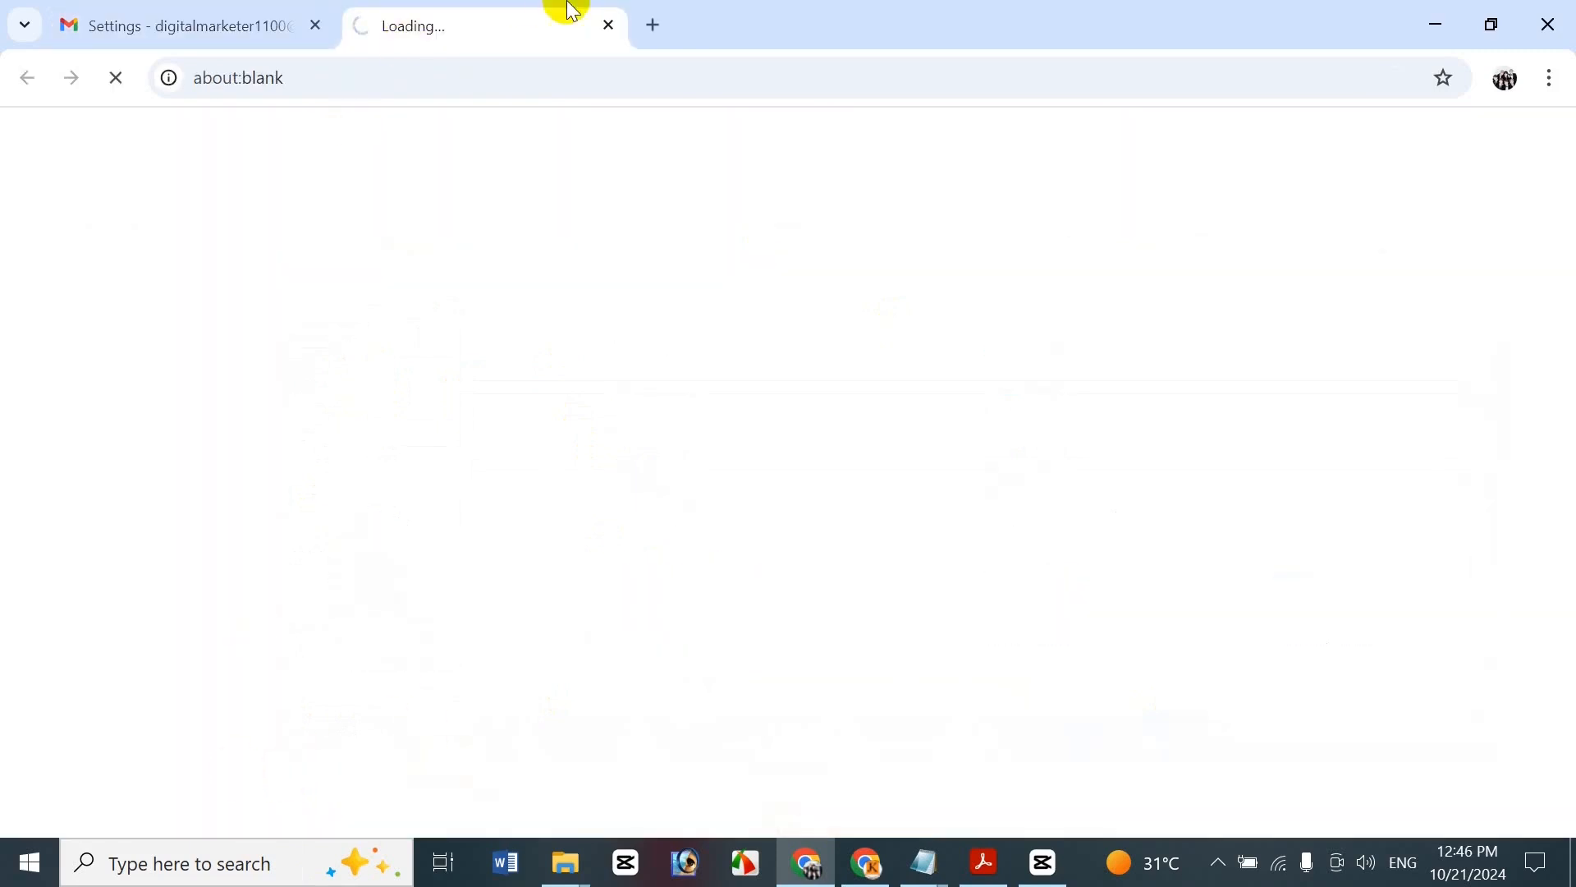
{"action": "left_click", "coordinate": [608, 26]}
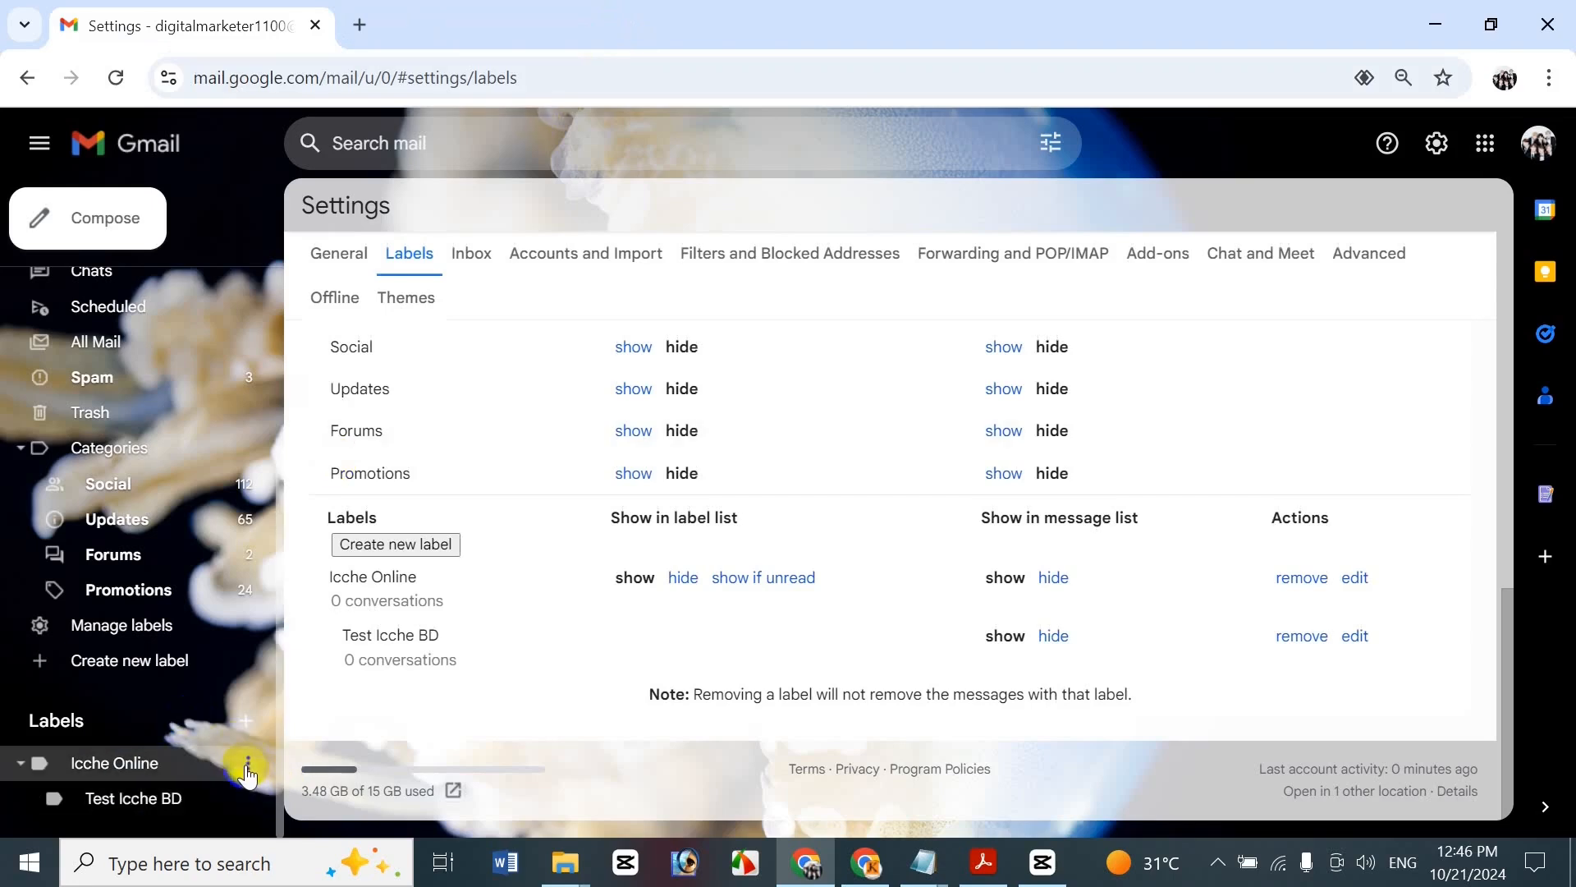
Rename the "Icche Online" label to "Icche Online 123" without nesting it under another label
{"action": "left_click", "coordinate": [248, 763]}
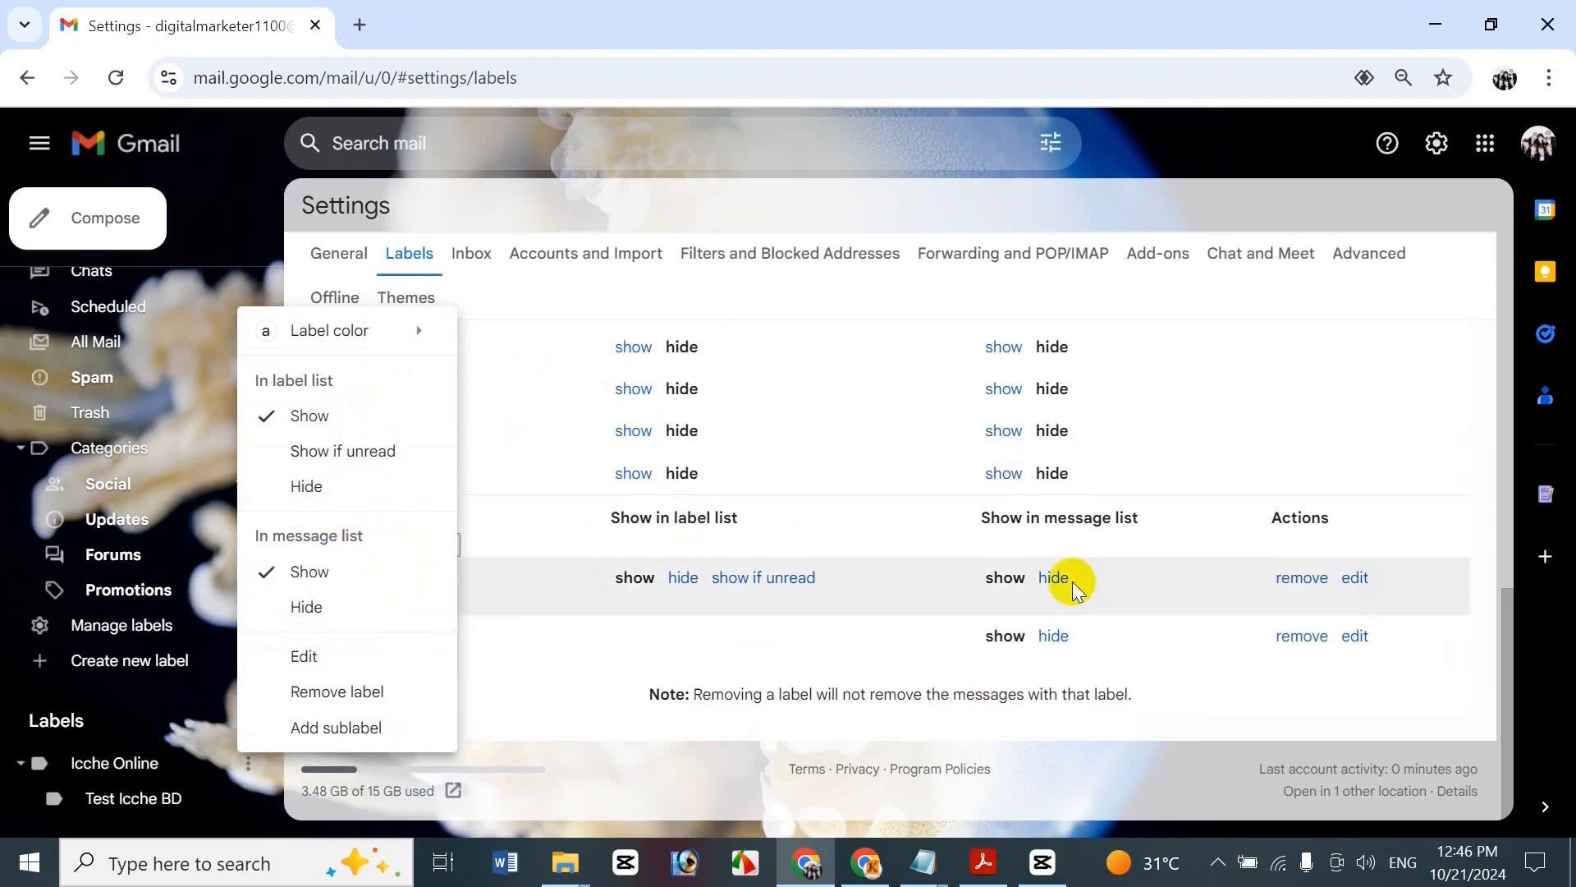
{"action": "left_click", "coordinate": [332, 675]}
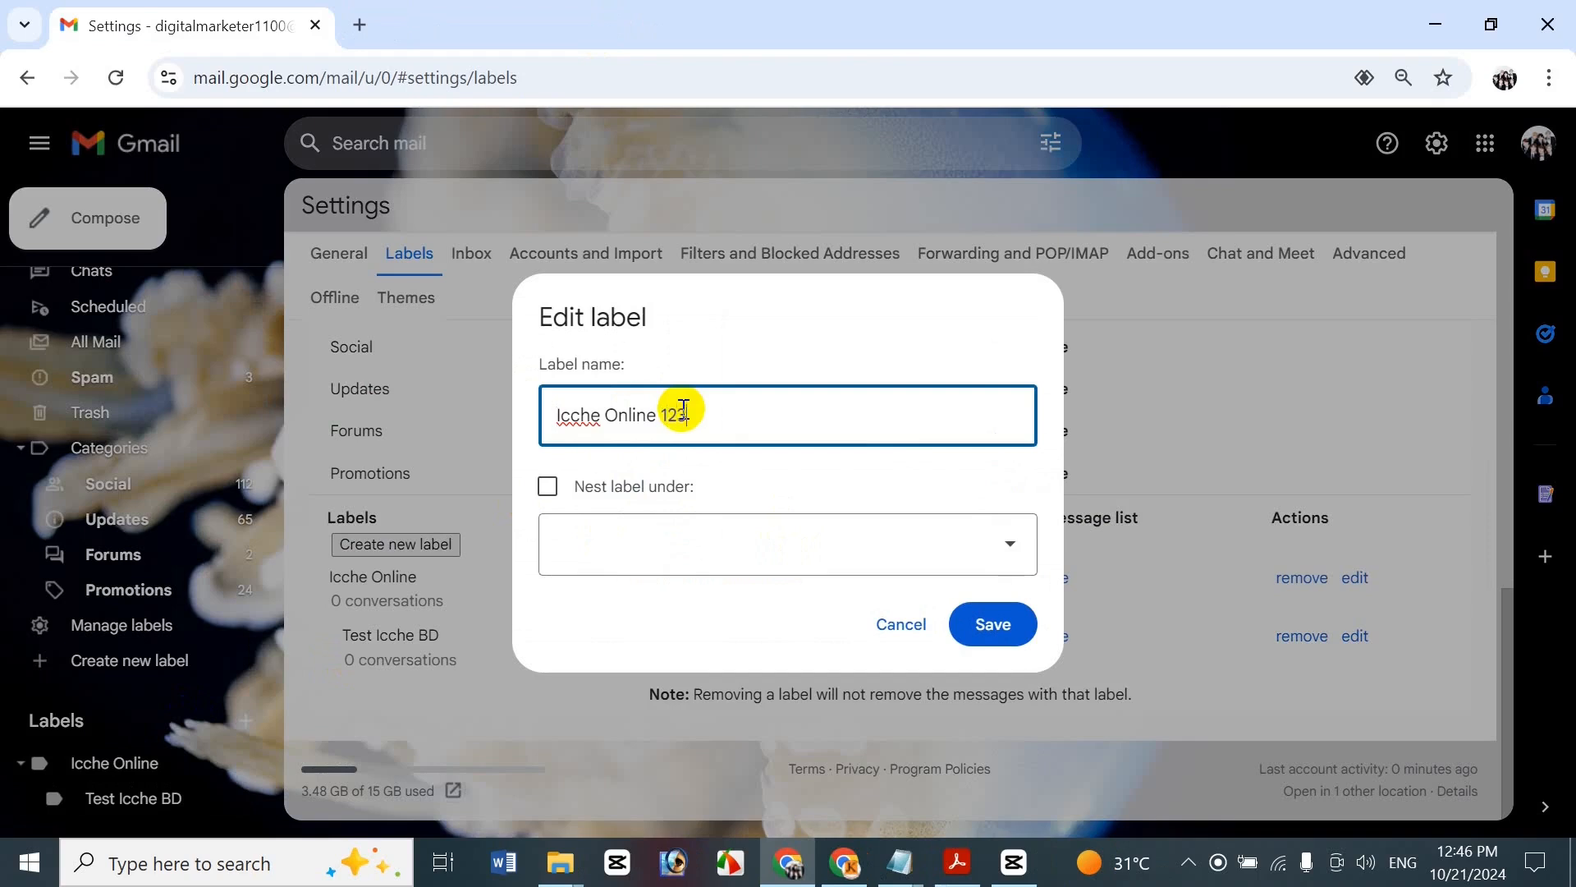
{"action": "key", "text": "Return"}
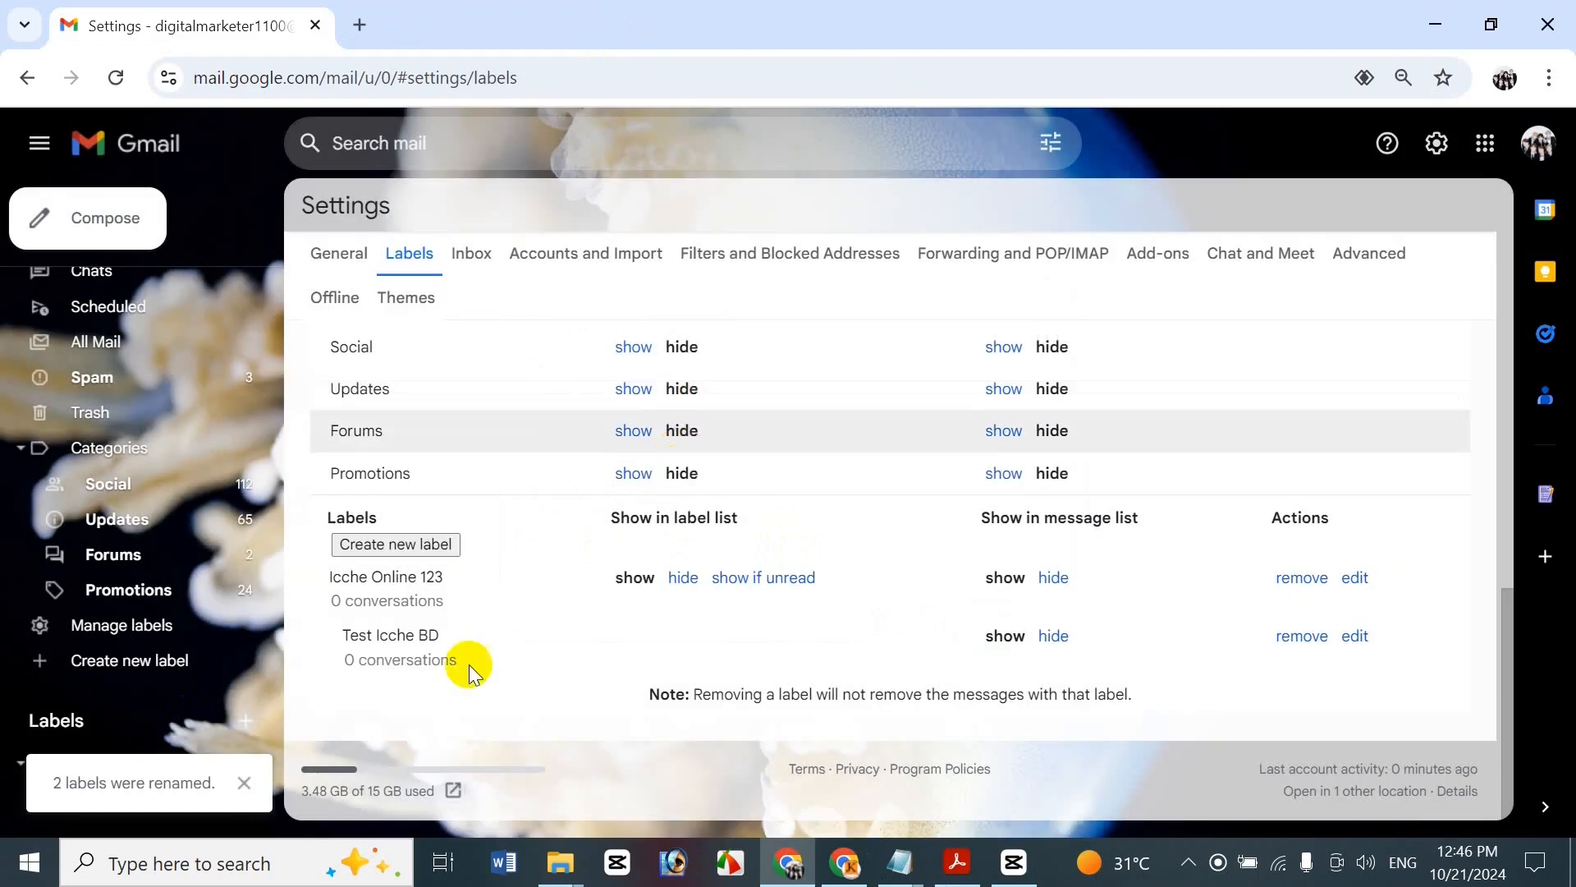
Create a new sublabel named "Online Marketing" nested under "Icche Online 123"
{"action": "right_click", "coordinate": [222, 791]}
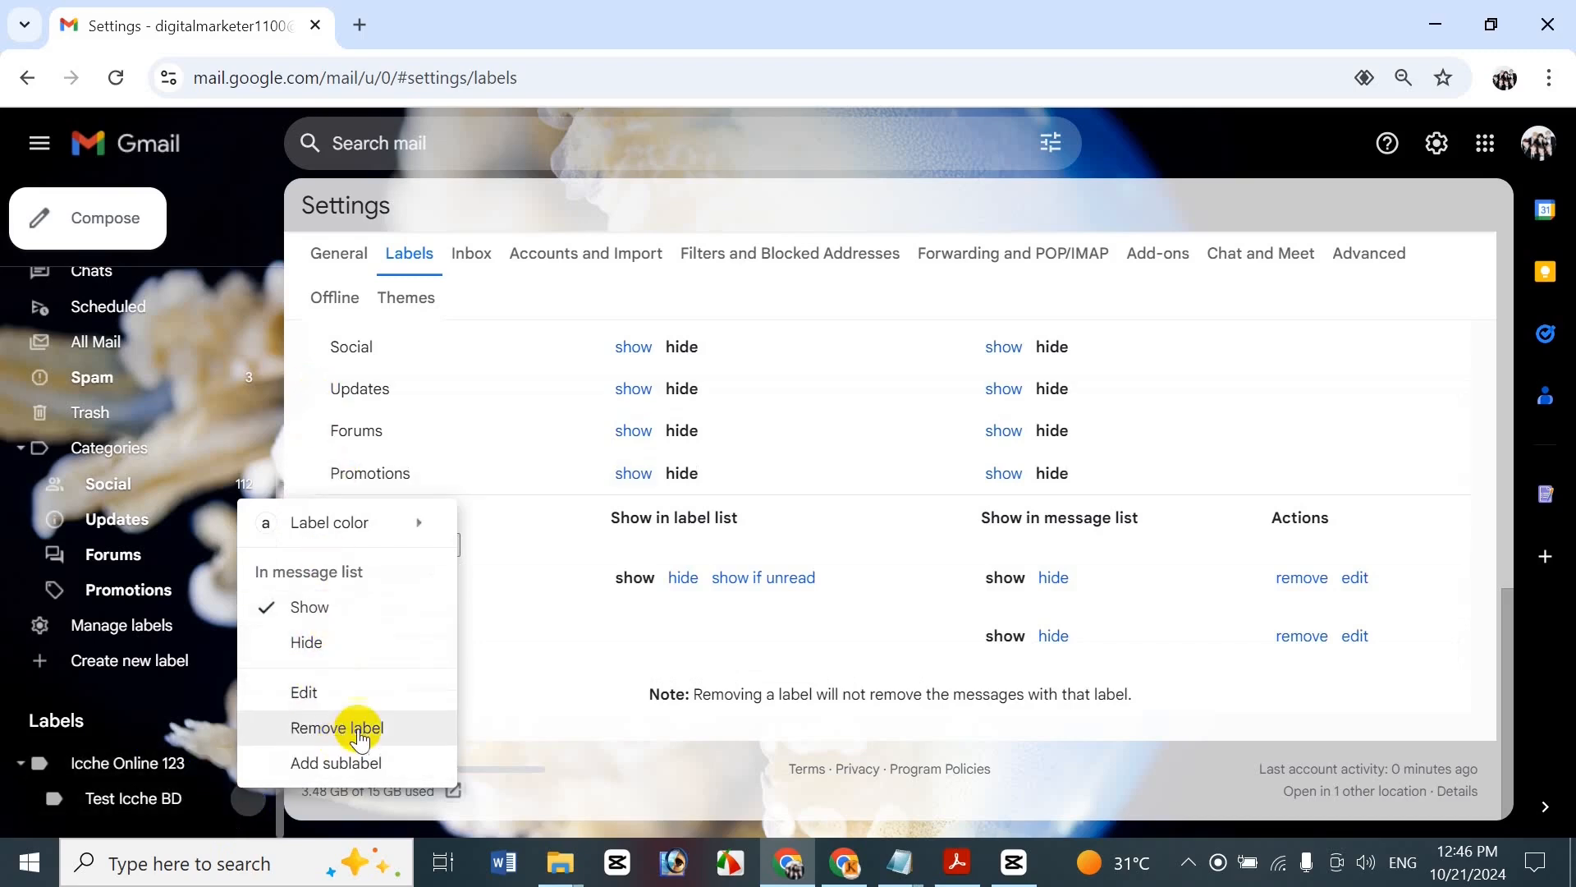
{"action": "left_click", "coordinate": [395, 762]}
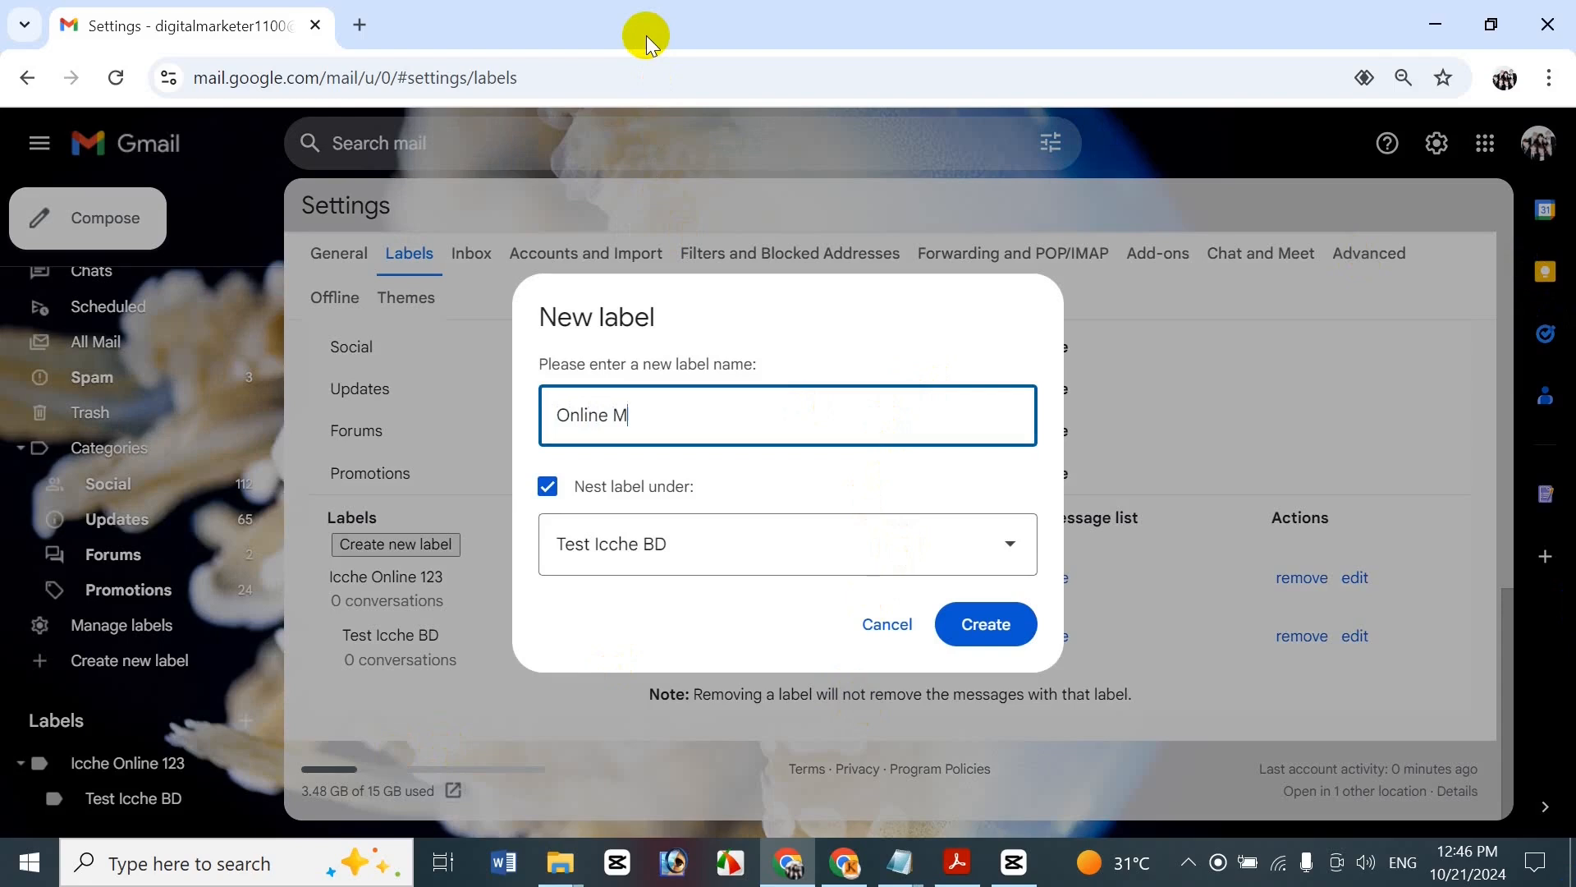
{"action": "type", "text": "ng"}
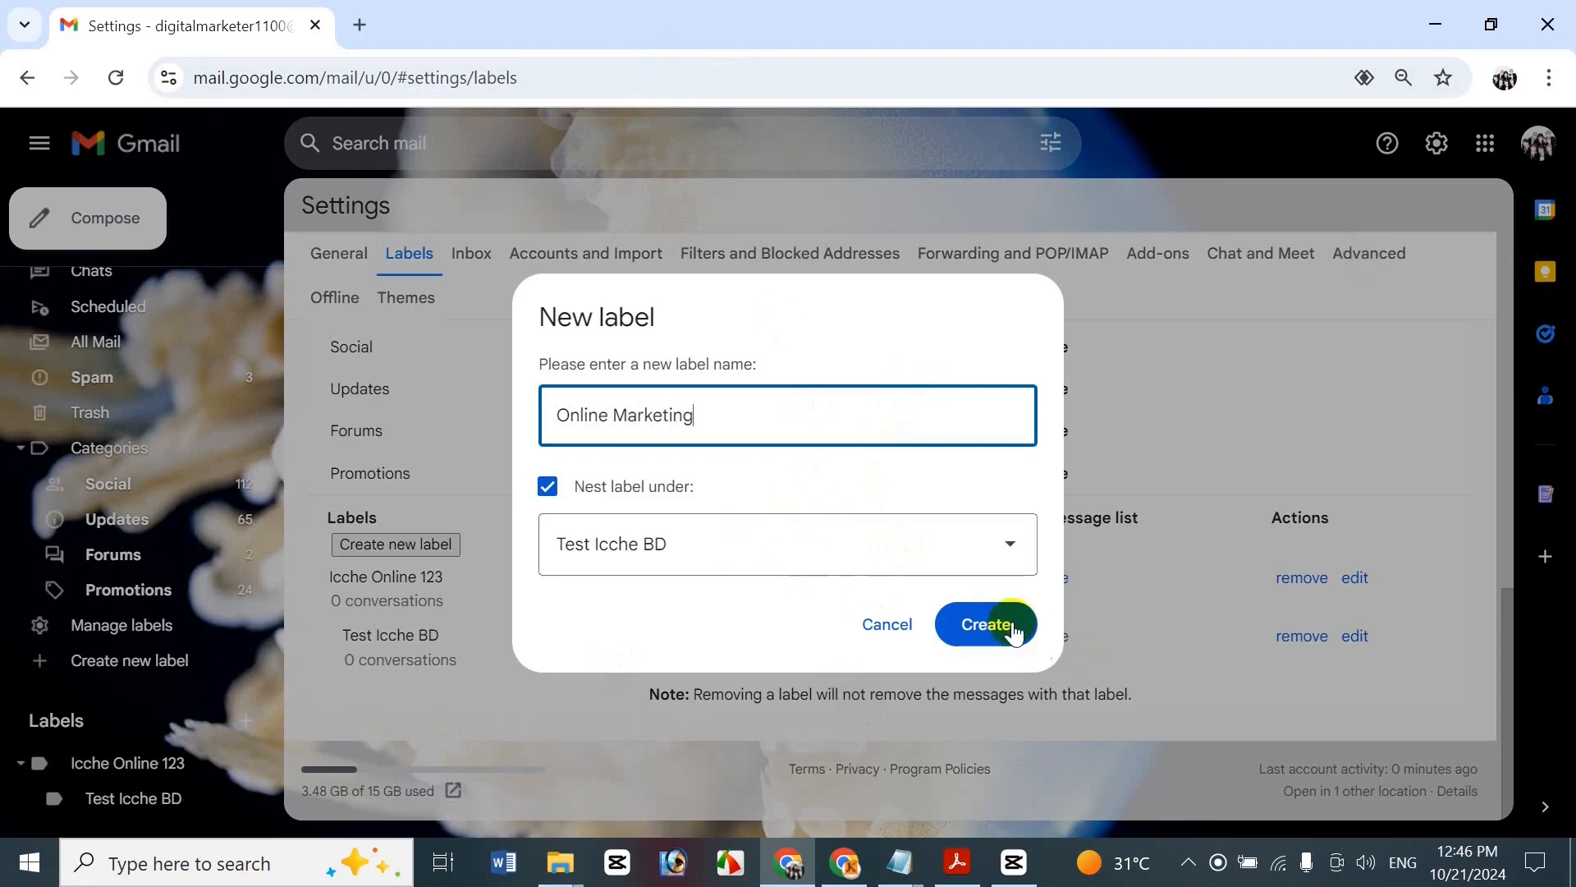
{"action": "left_click", "coordinate": [915, 556]}
{"action": "left_click", "coordinate": [788, 661]}
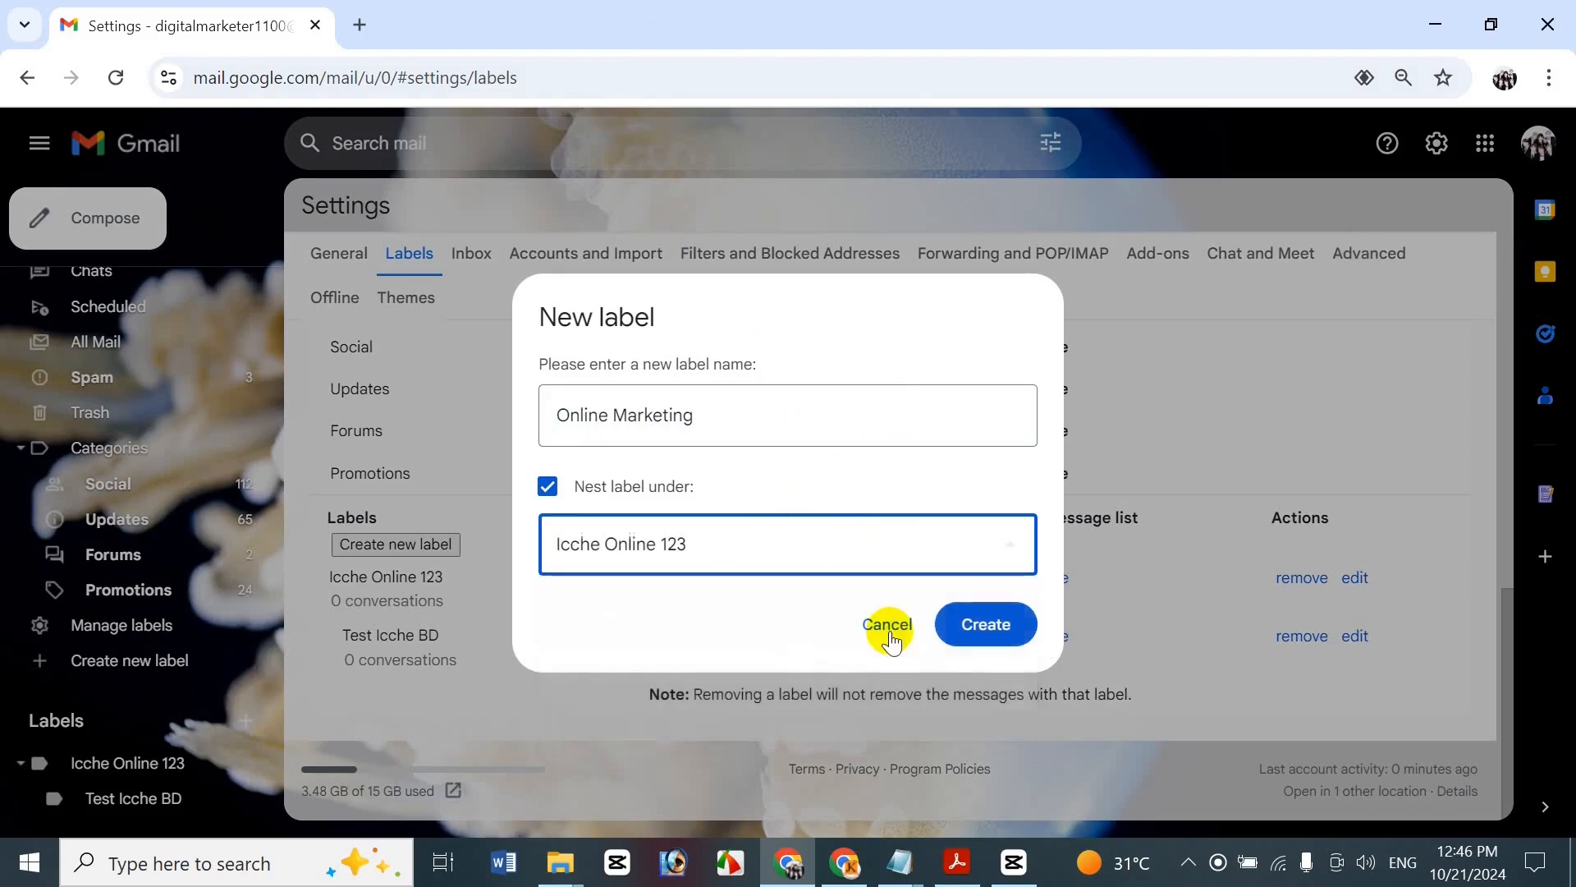
{"action": "left_click", "coordinate": [981, 628]}
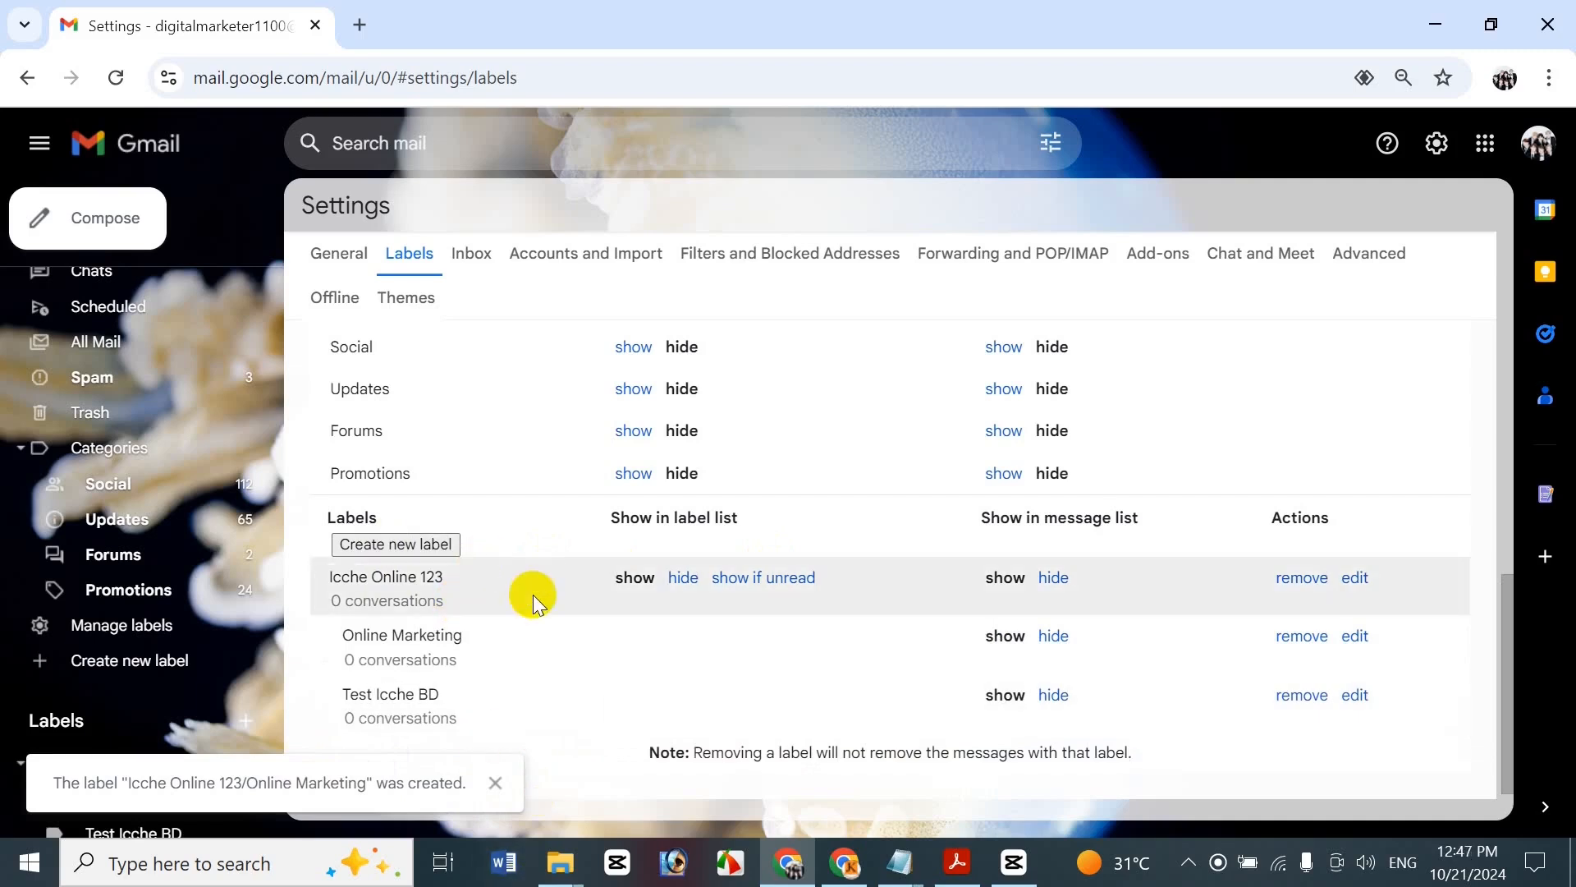
Remove the "Online Marketing" sublabel and confirm its deletion
{"action": "left_click", "coordinate": [421, 583]}
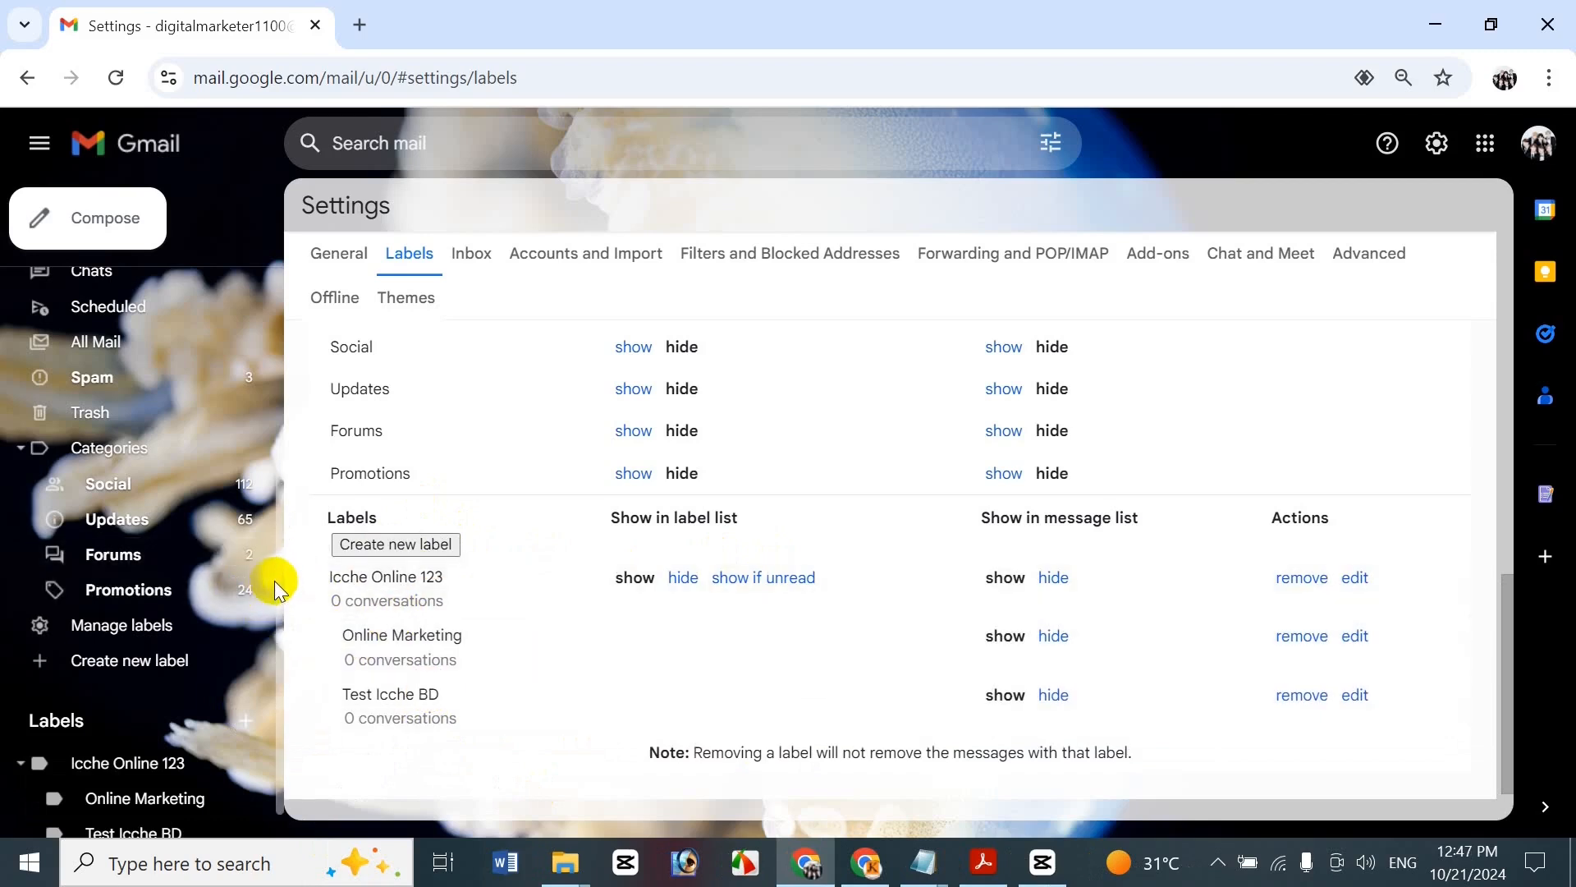
{"action": "scroll", "coordinate": [277, 592], "scroll_direction": "down", "scroll_amount": 1}
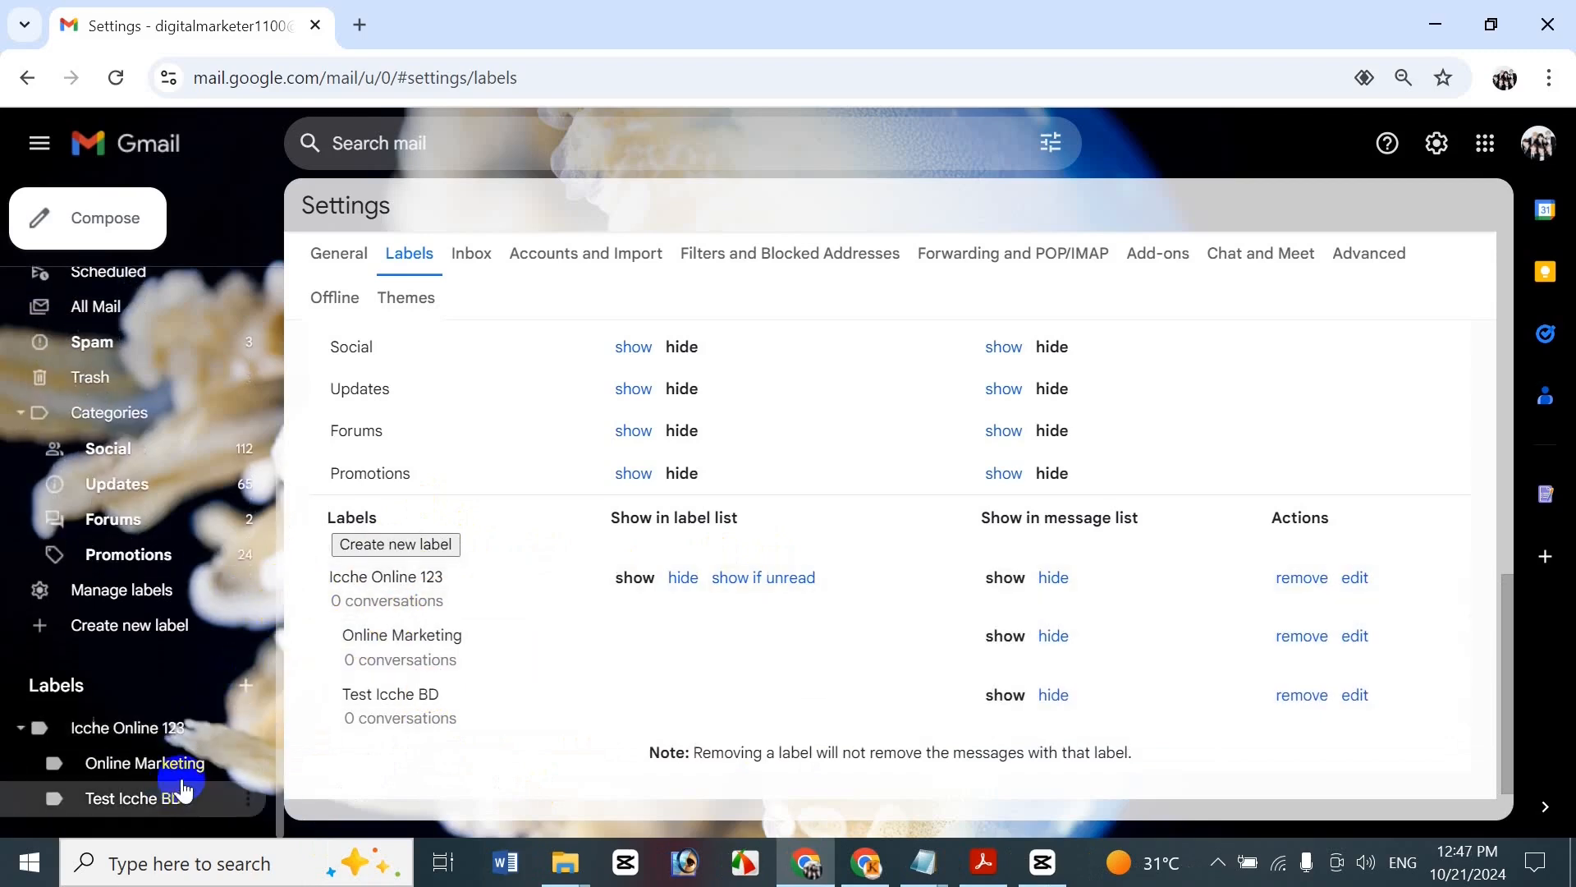
{"action": "left_click", "coordinate": [249, 764]}
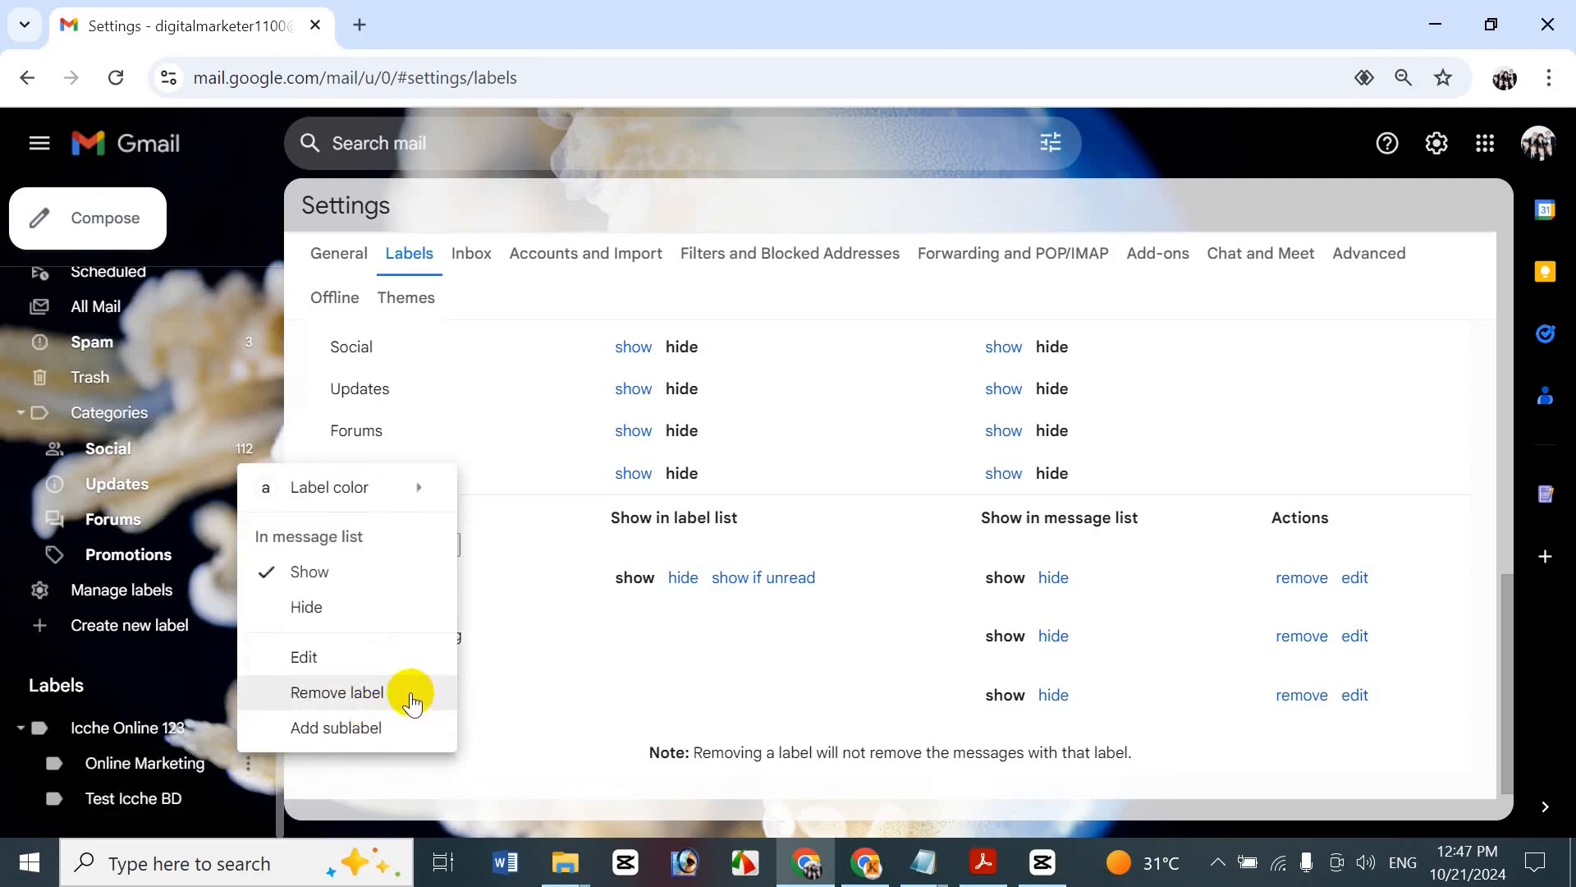
{"action": "left_click", "coordinate": [407, 695]}
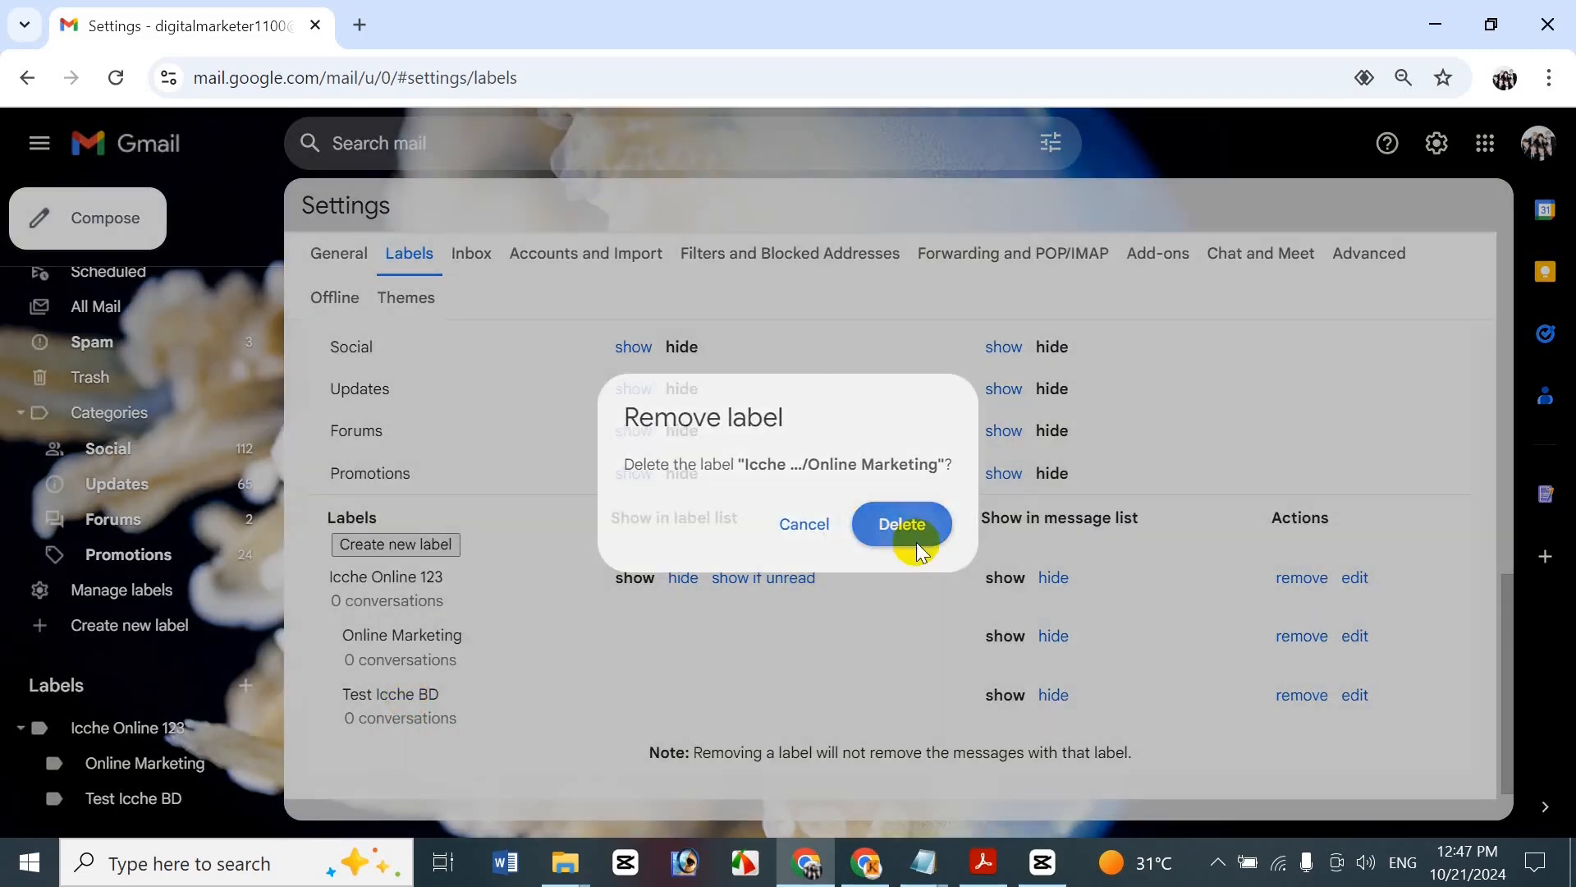
{"action": "left_click", "coordinate": [917, 542]}
{"action": "left_click", "coordinate": [491, 784]}
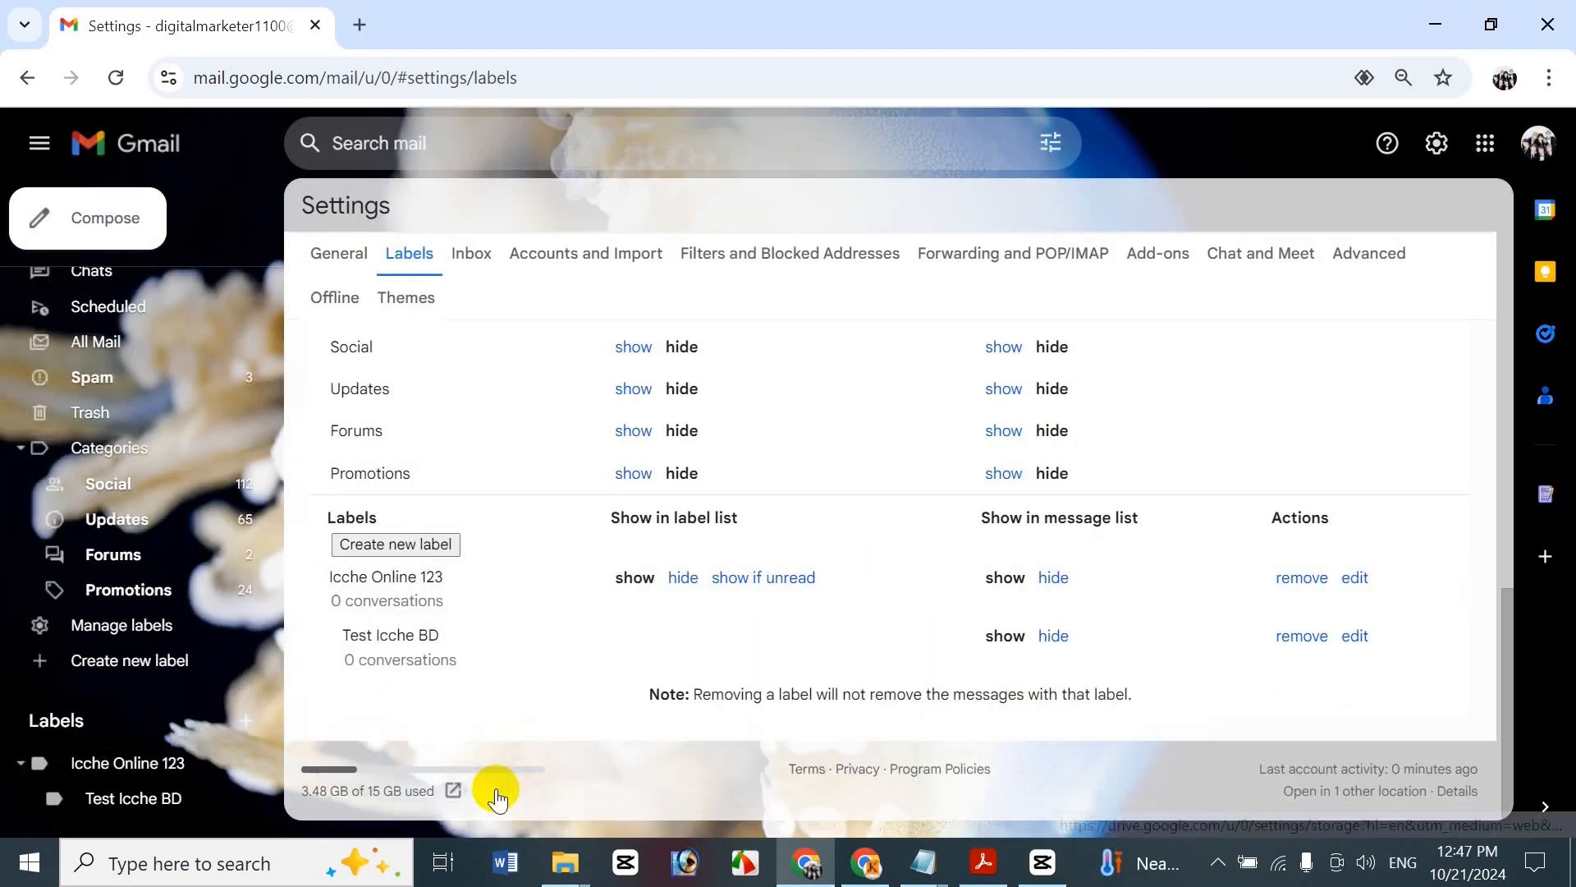
Delete the "Icche Online 123" label together with its "Test Icche BD" sublabel
{"action": "left_click", "coordinate": [1301, 638]}
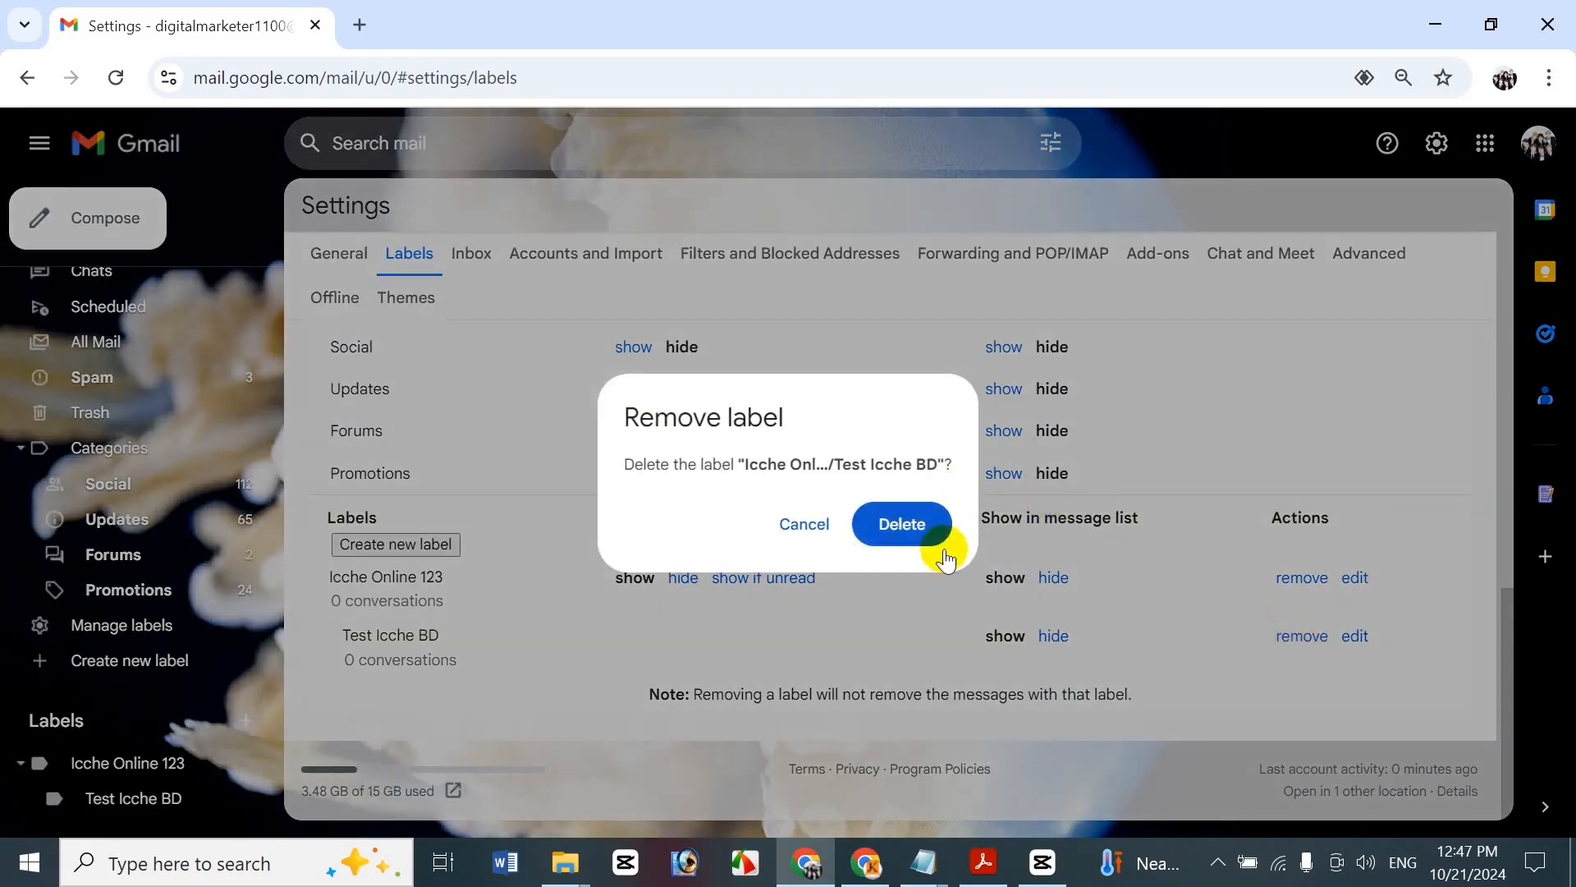
{"action": "left_click", "coordinate": [804, 524]}
{"action": "double_click", "coordinate": [1303, 574]}
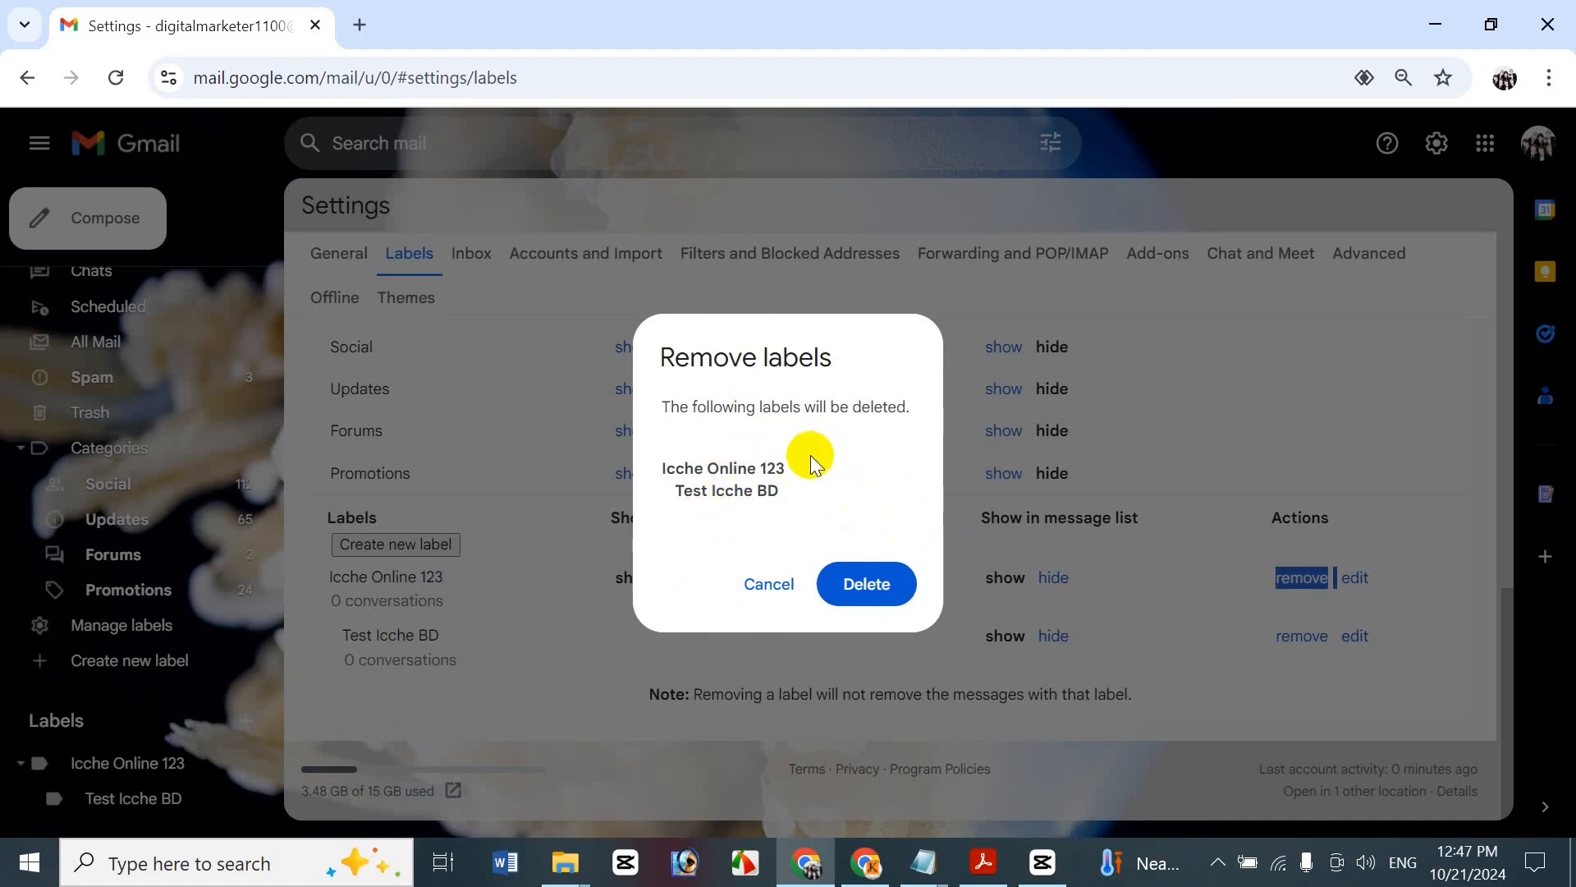
{"action": "left_click", "coordinate": [841, 600]}
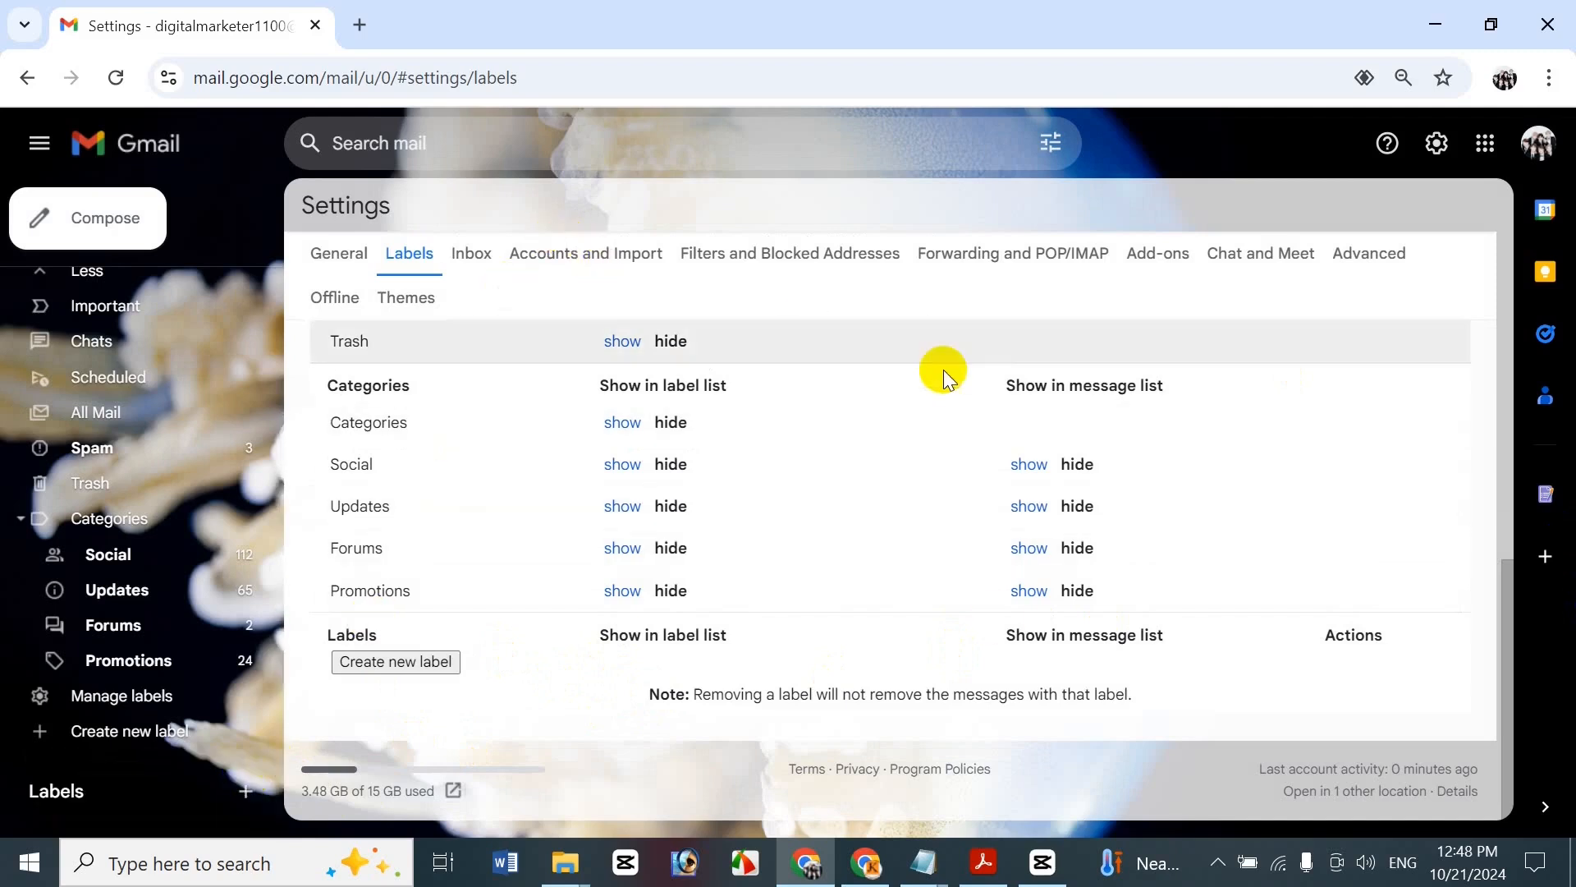
Put away the PDF about creating Gmail filters and labels, and open the Gmail inbox in Chrome
{"action": "left_click", "coordinate": [983, 862]}
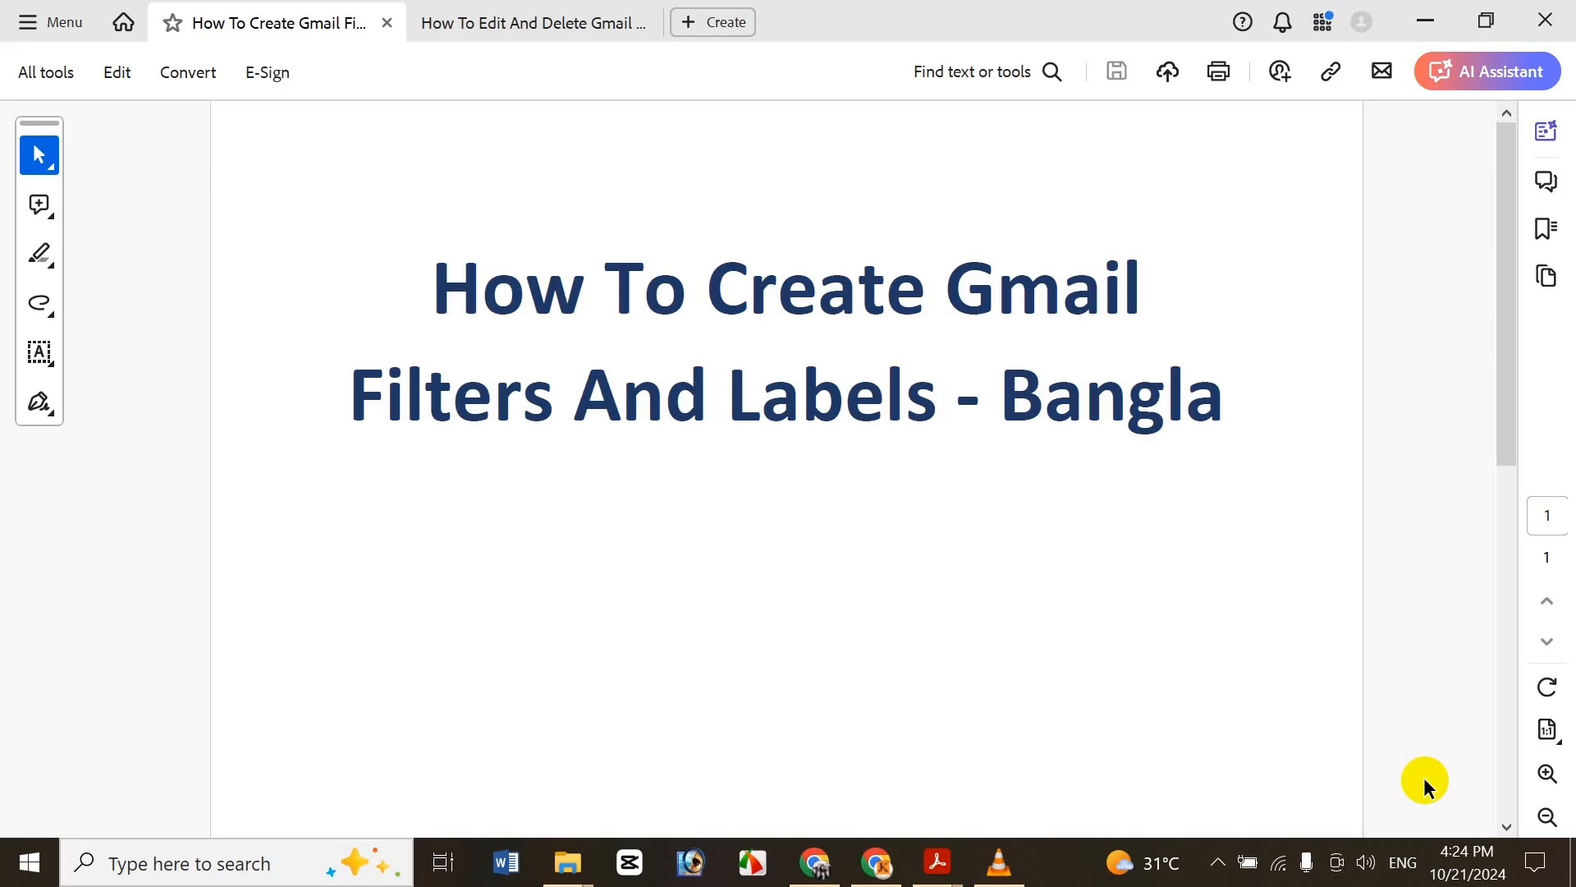
{"action": "left_click", "coordinate": [1426, 20]}
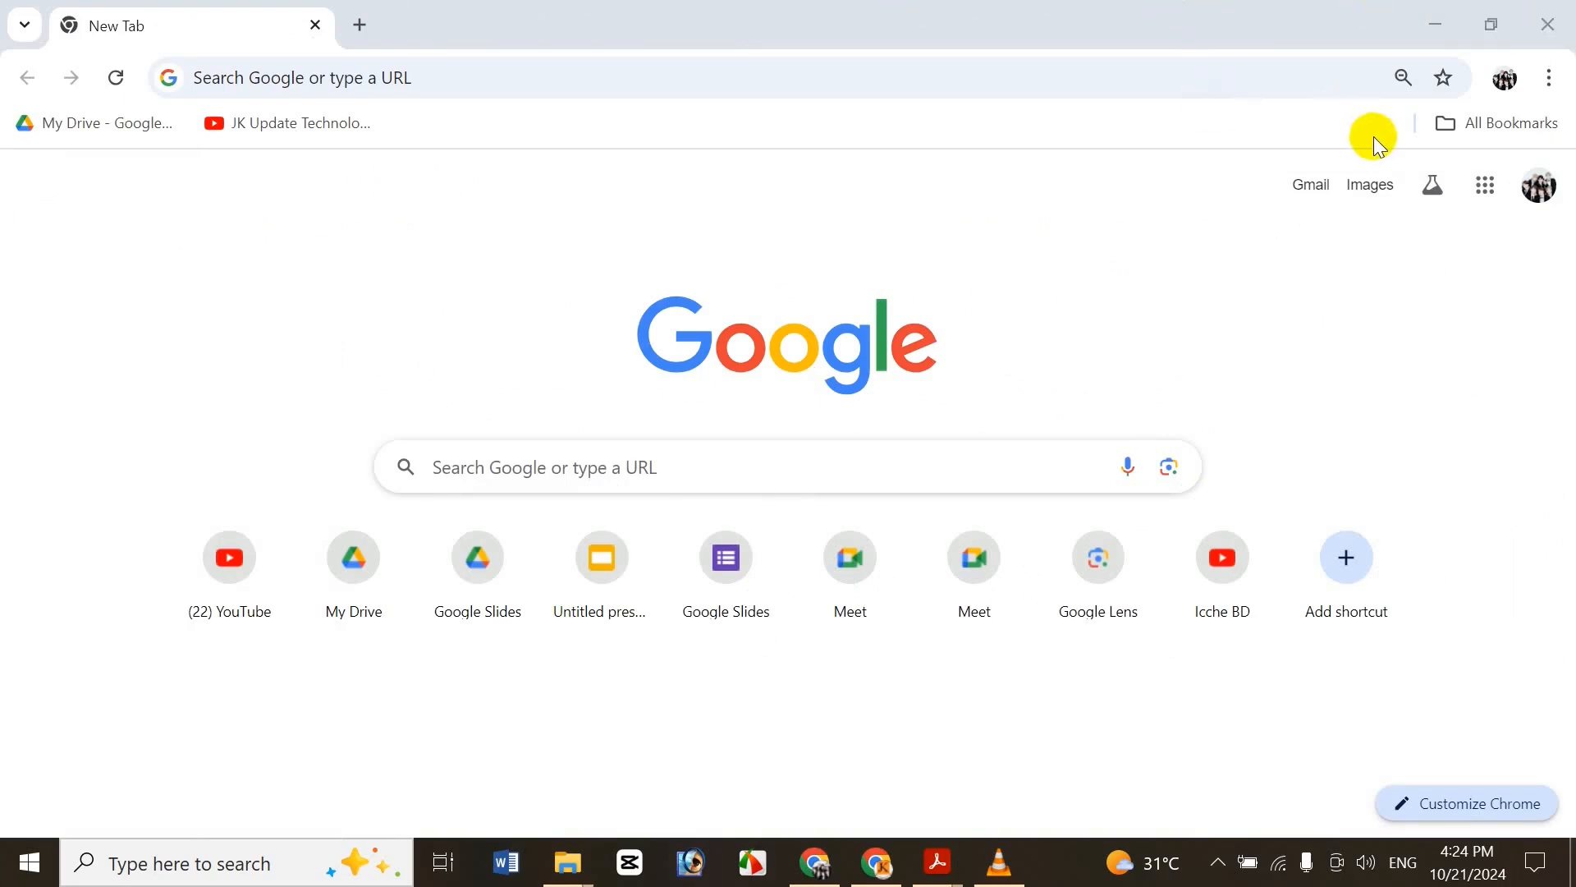
{"action": "left_click", "coordinate": [1482, 182]}
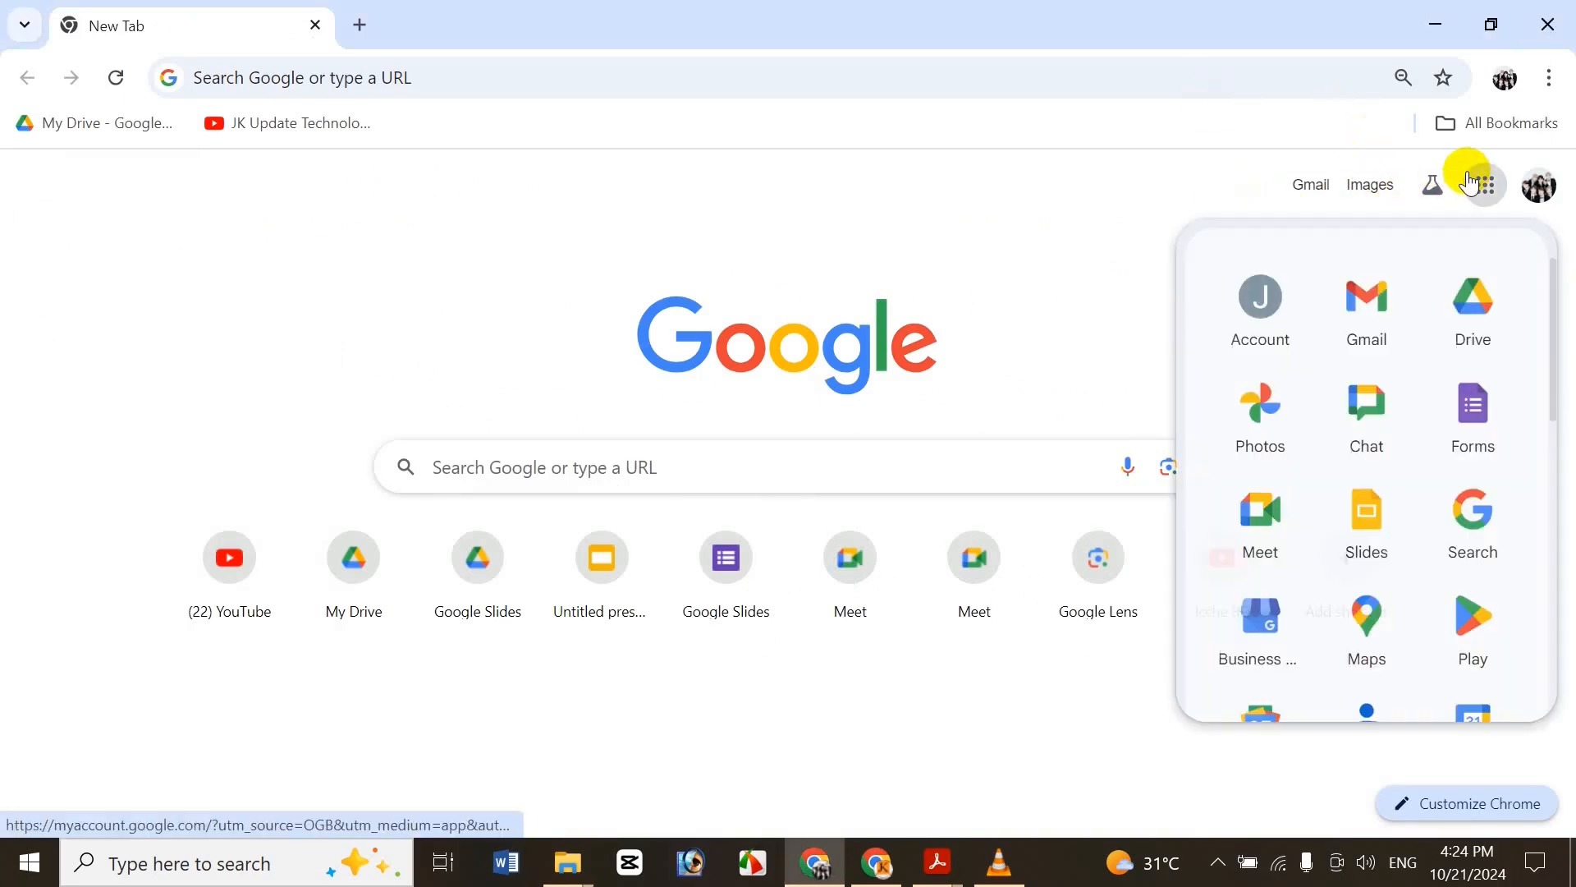
{"action": "left_click", "coordinate": [1367, 302]}
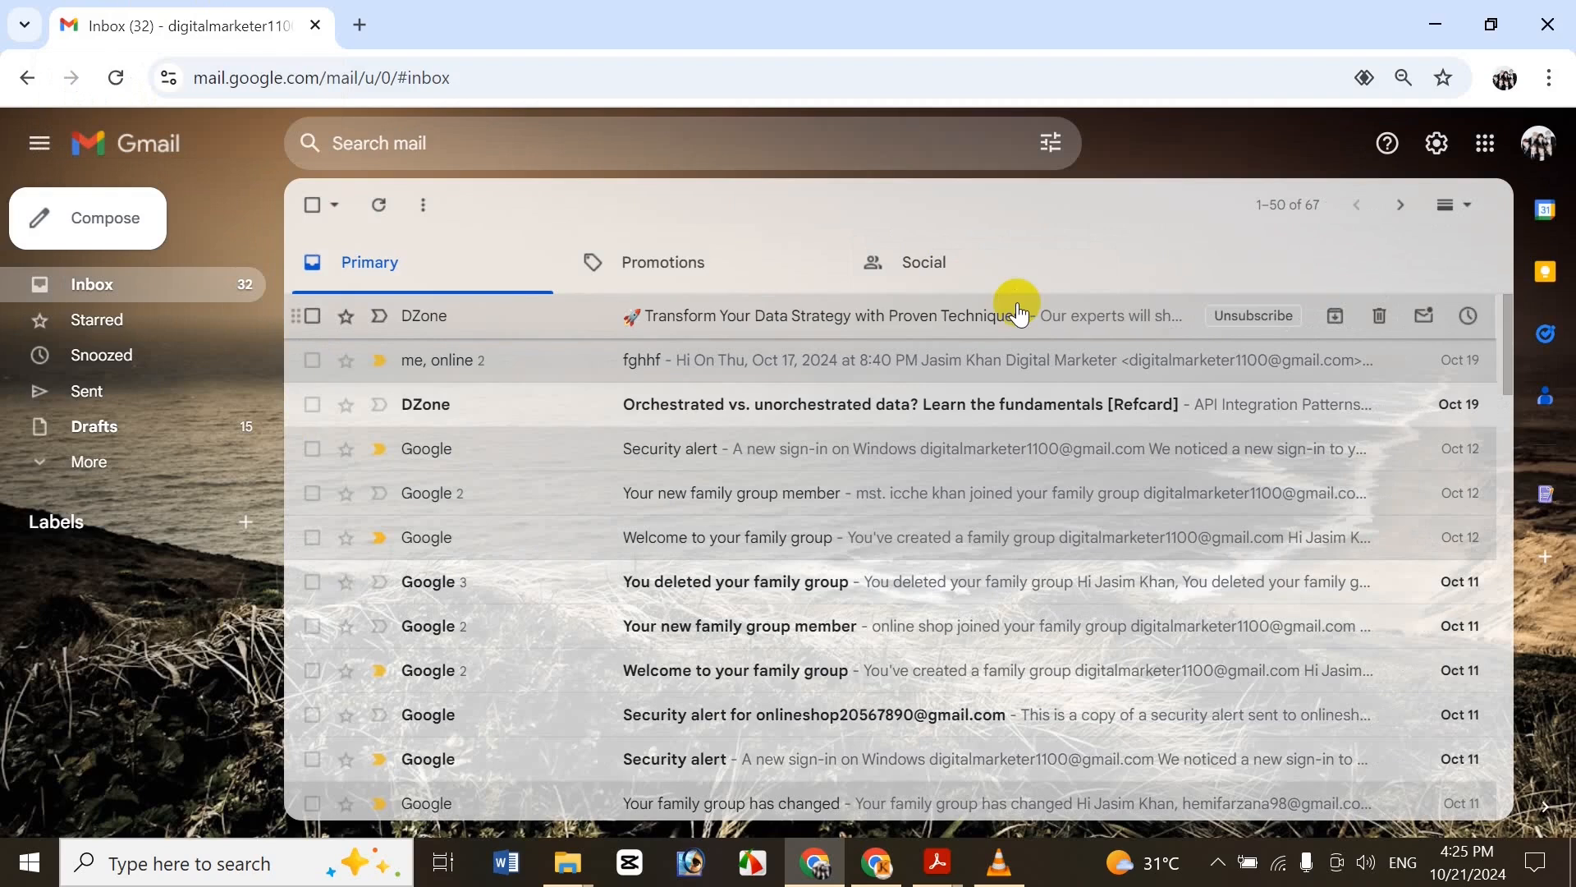
Open the DZone email "Transform Your Data Strategy with Proven Techniques!" and view the filter form for similar messages, leaving it without creating a filter
{"action": "left_click", "coordinate": [1019, 315]}
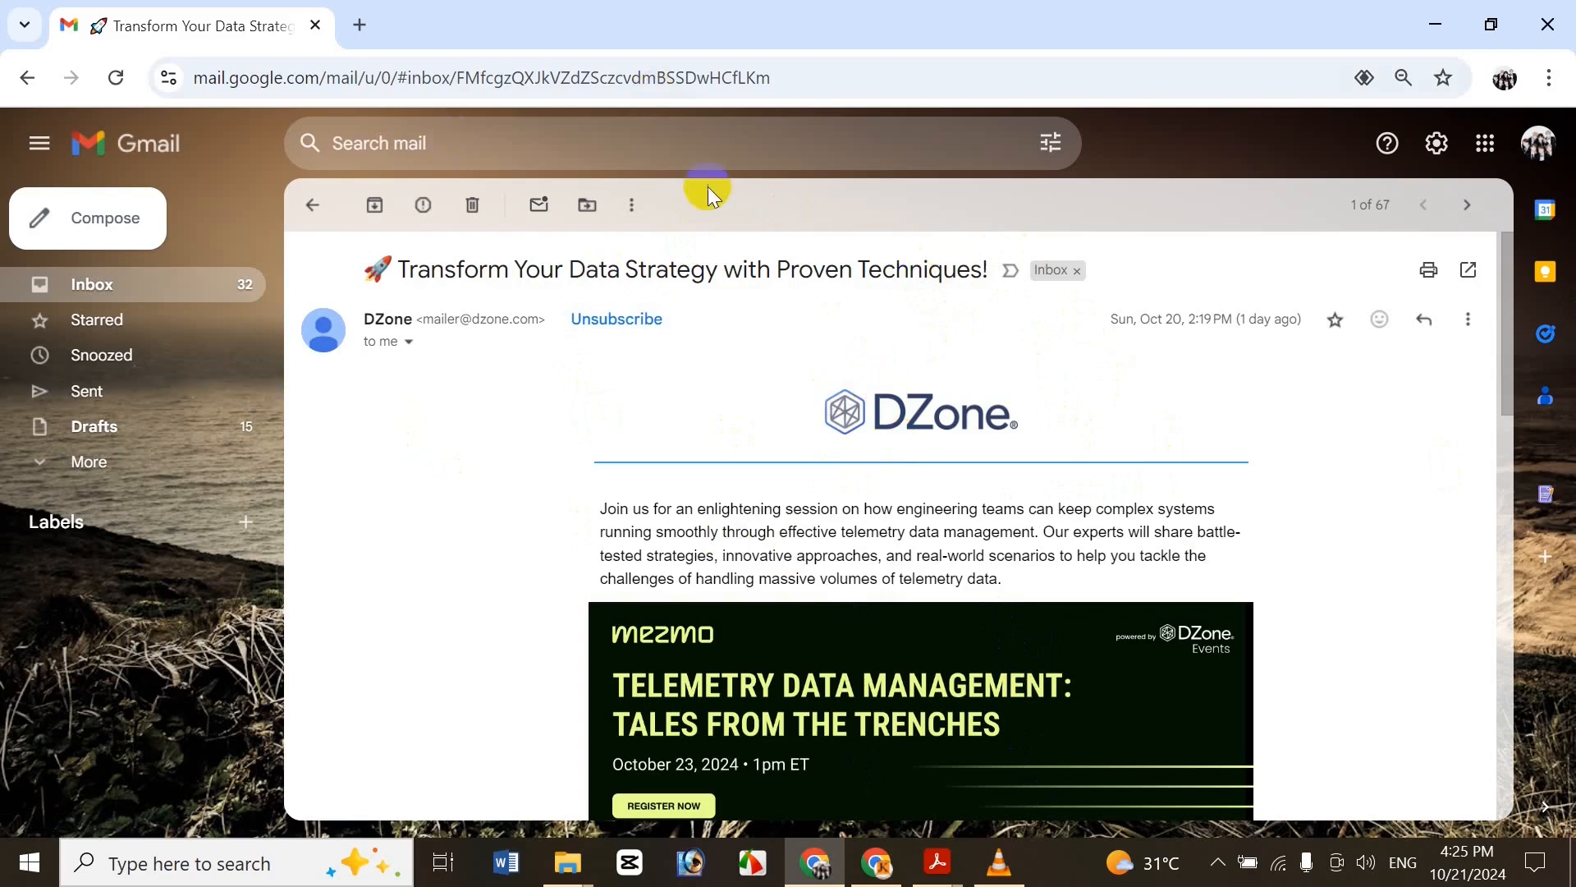
{"action": "left_click_drag", "start_coordinate": [1499, 362], "coordinate": [1435, 322]}
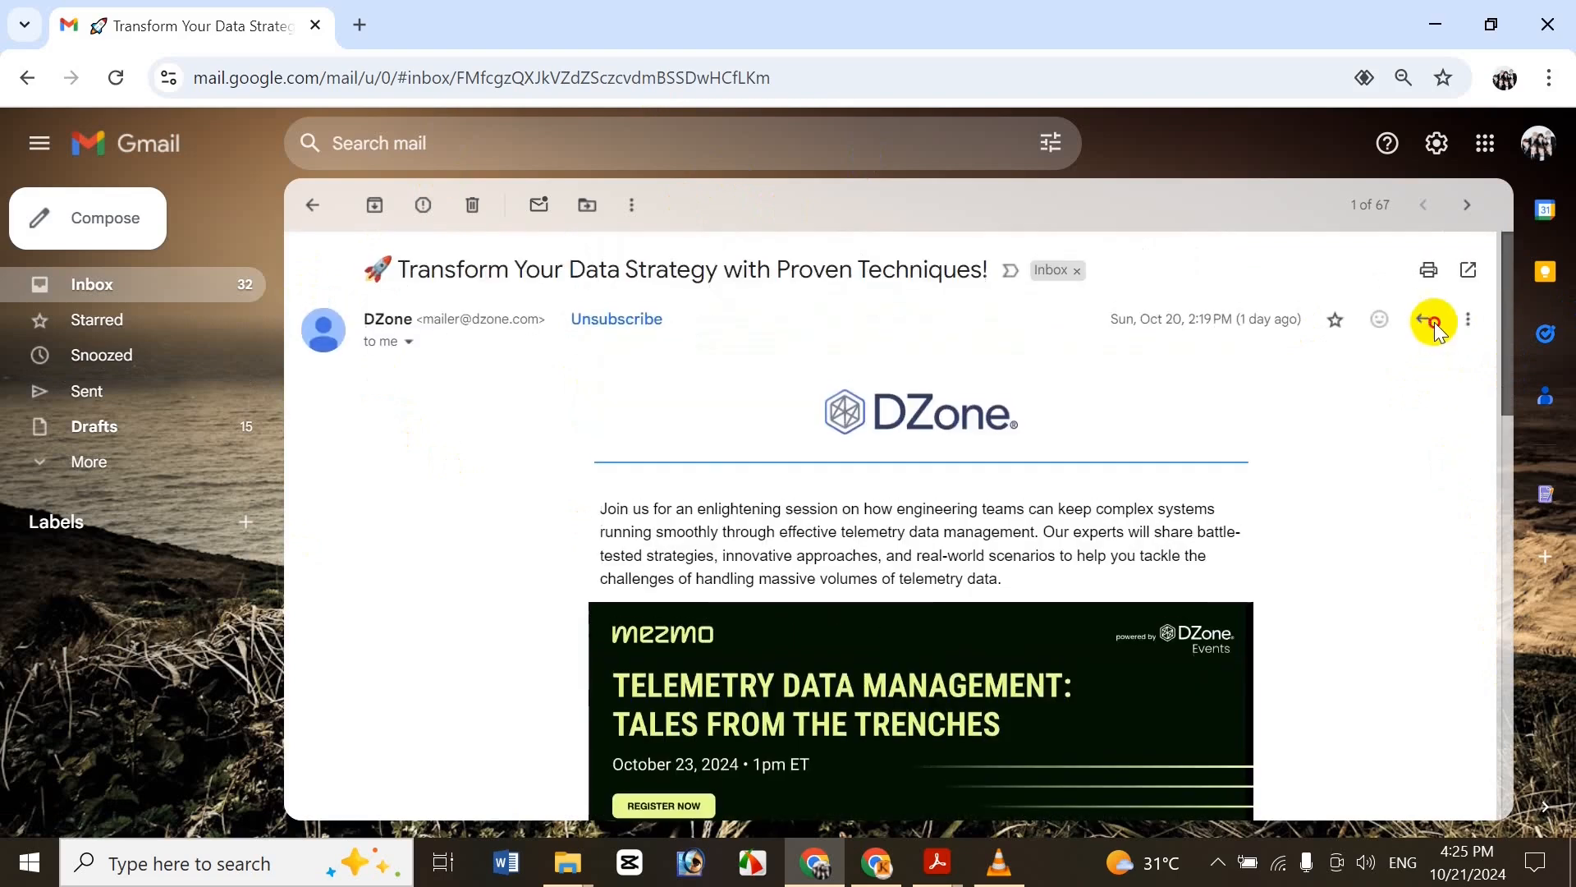
{"action": "left_click", "coordinate": [640, 206]}
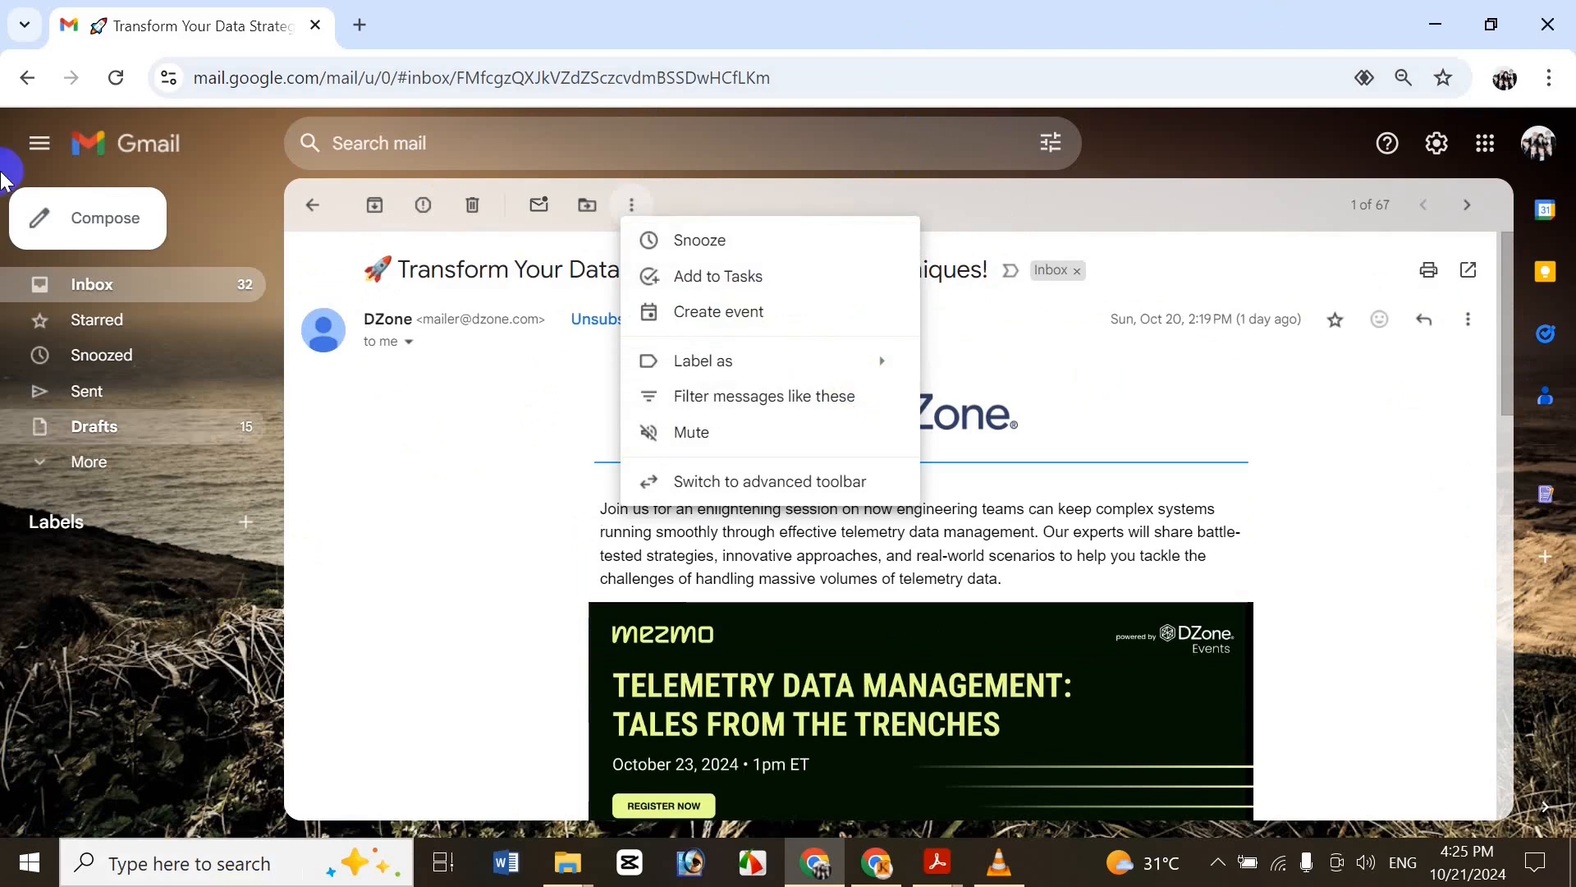
{"action": "left_click", "coordinate": [862, 402]}
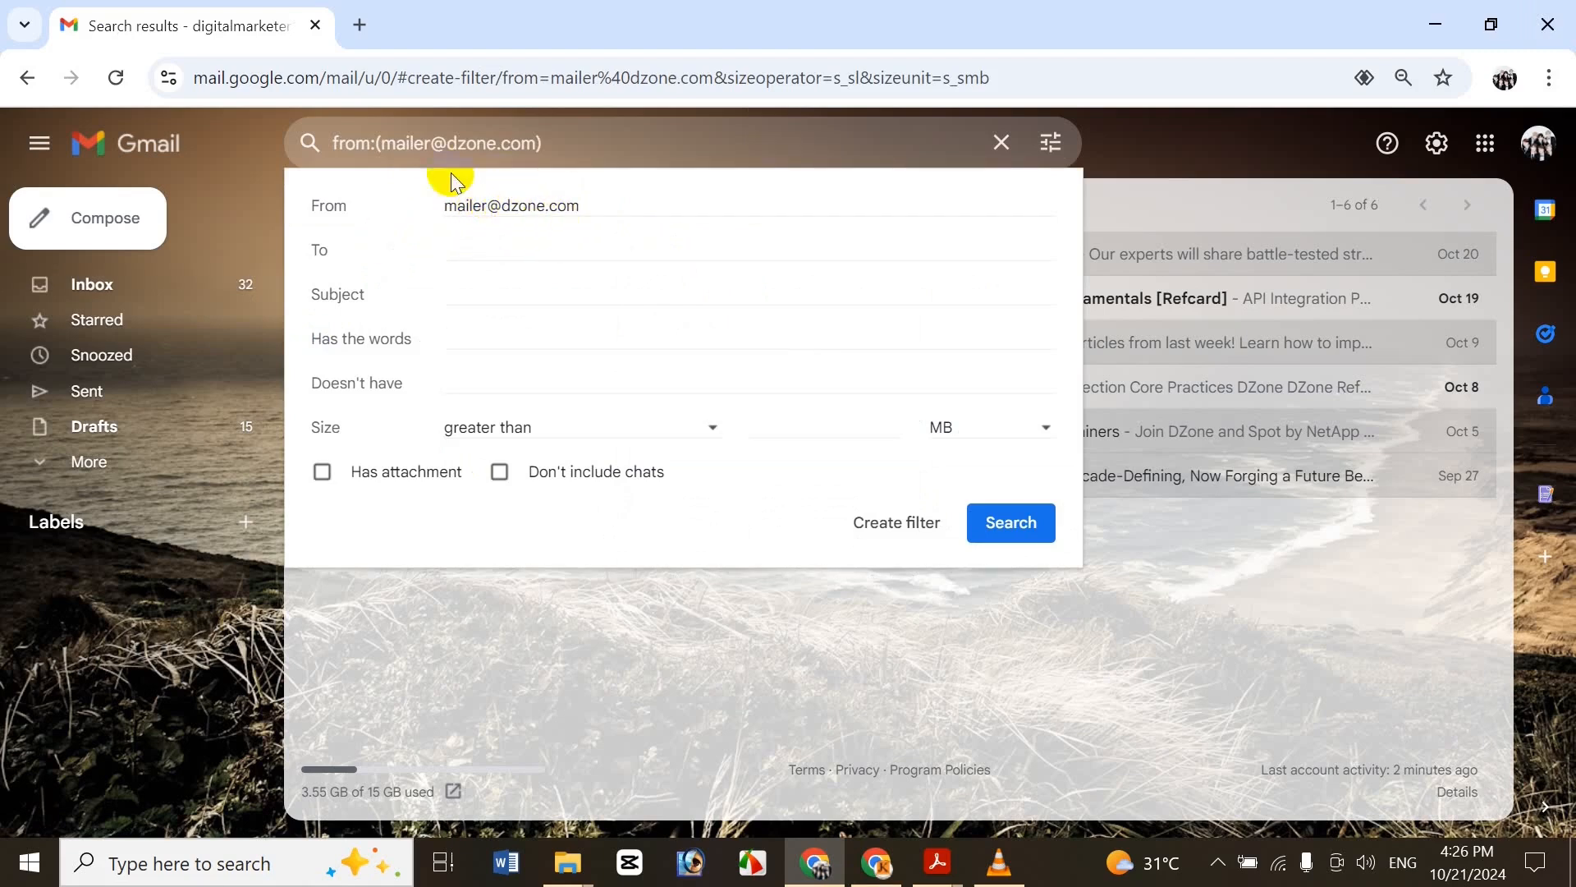
{"action": "left_click", "coordinate": [835, 598]}
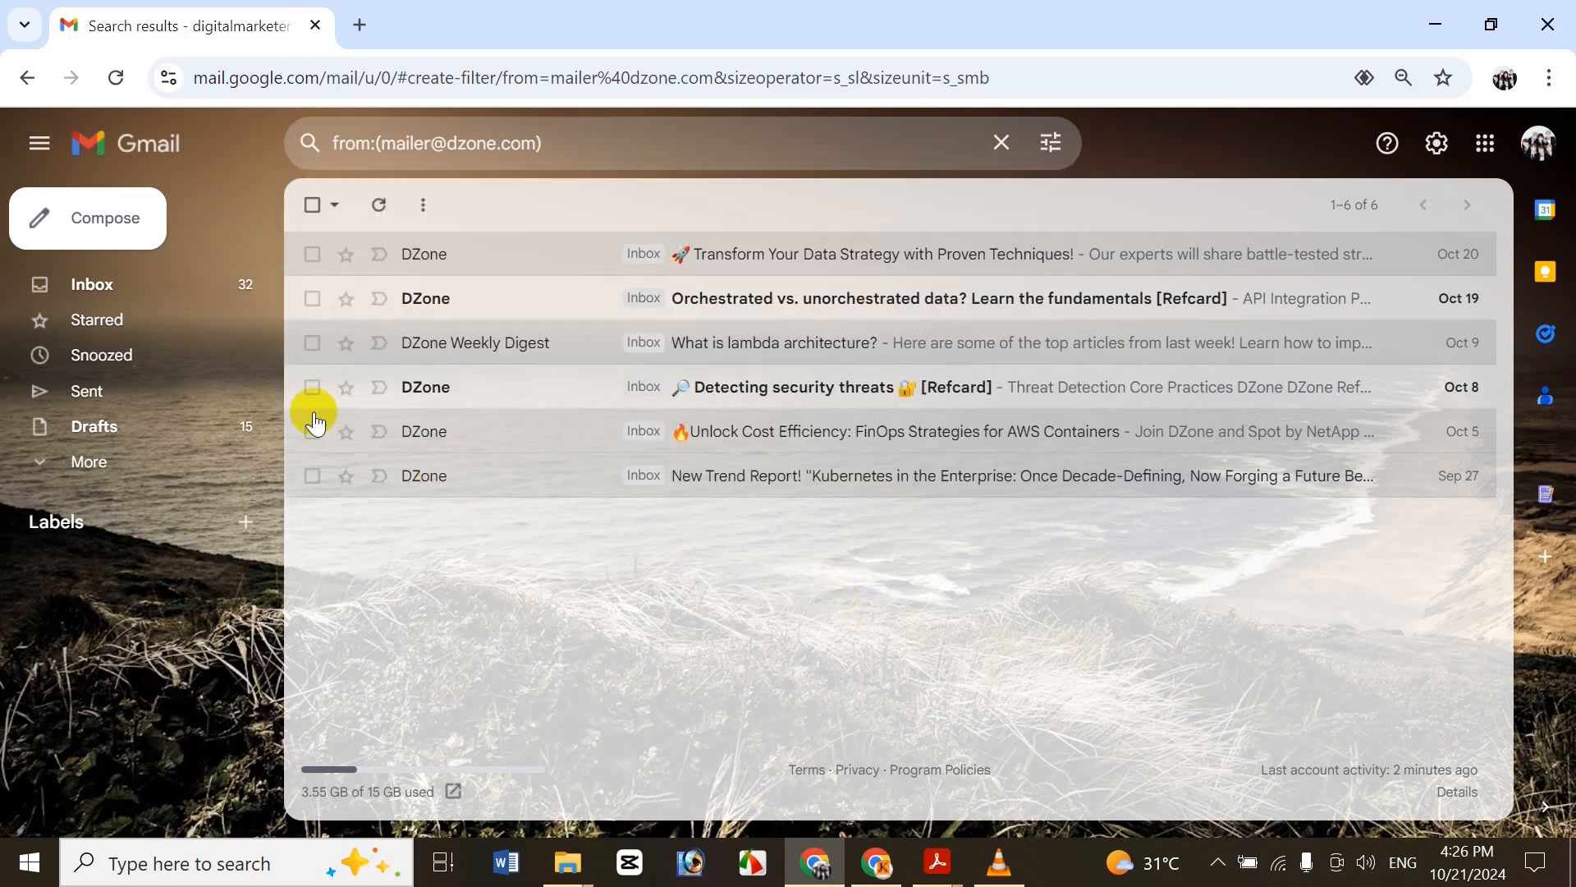
{"action": "left_click", "coordinate": [226, 283]}
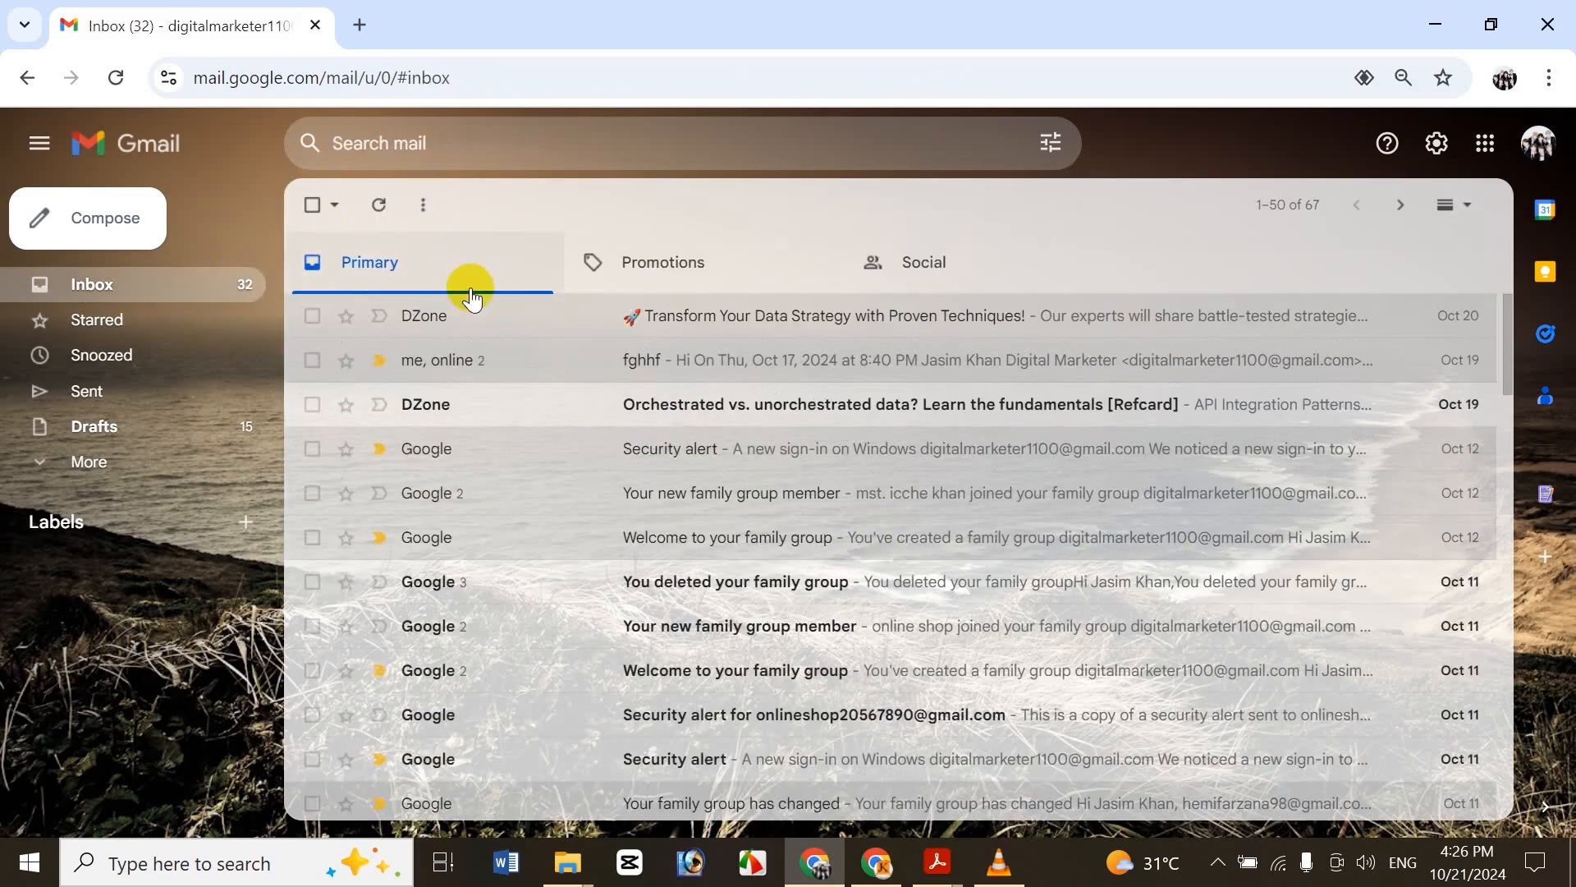
Reopen the DZone email "Transform Your Data Strategy with Proven Techniques!" from the Primary inbox and check its sender name
{"action": "left_click", "coordinate": [515, 322]}
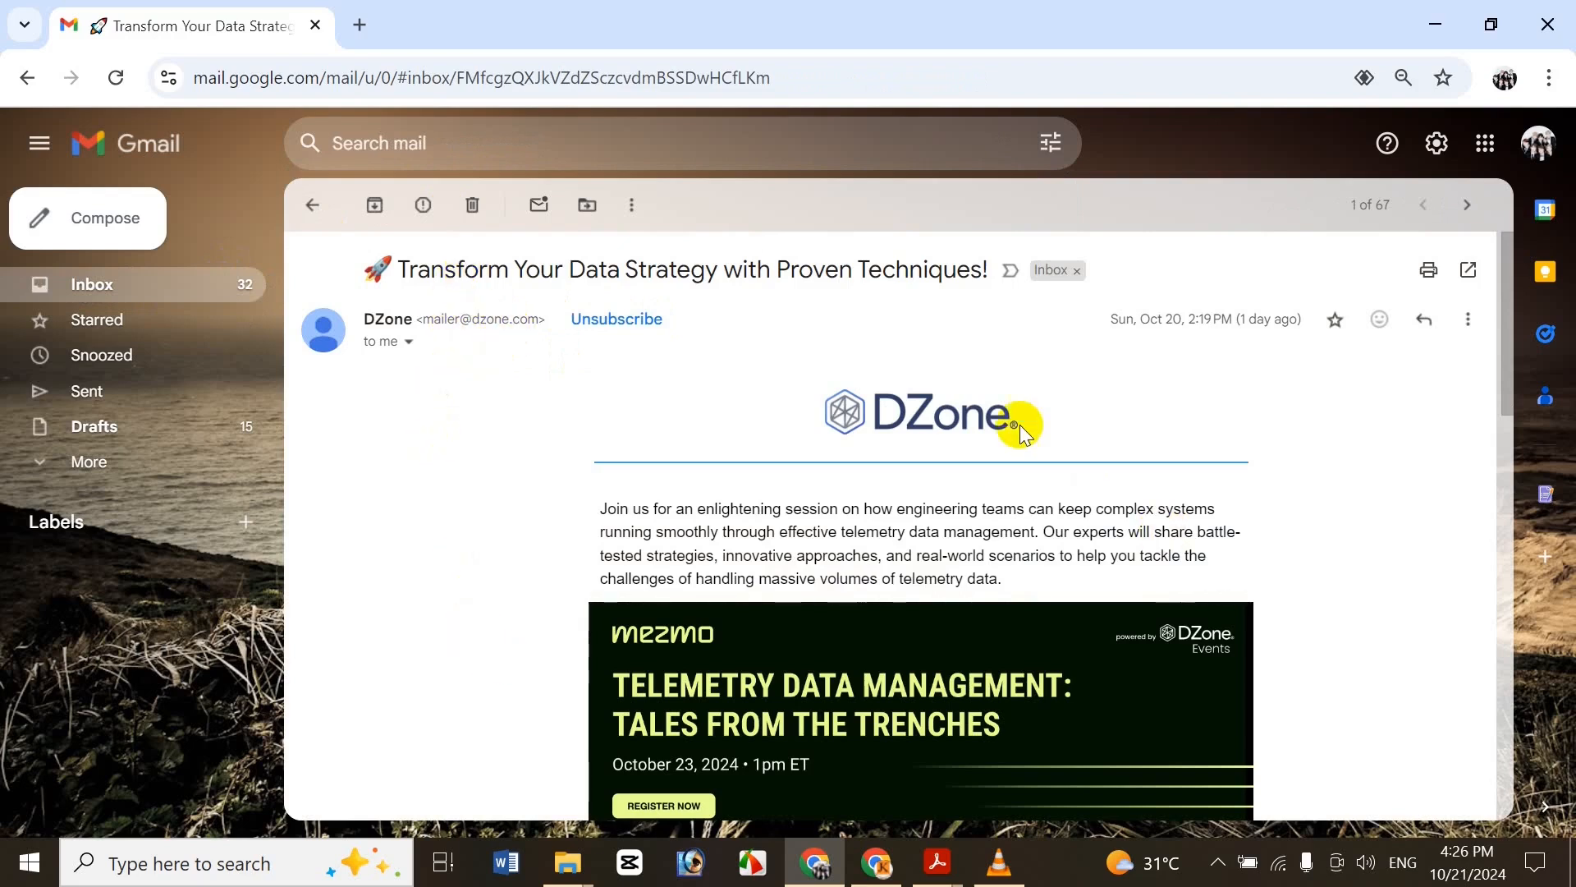
{"action": "left_click_drag", "start_coordinate": [875, 352], "coordinate": [944, 394]}
{"action": "left_click", "coordinate": [568, 463]}
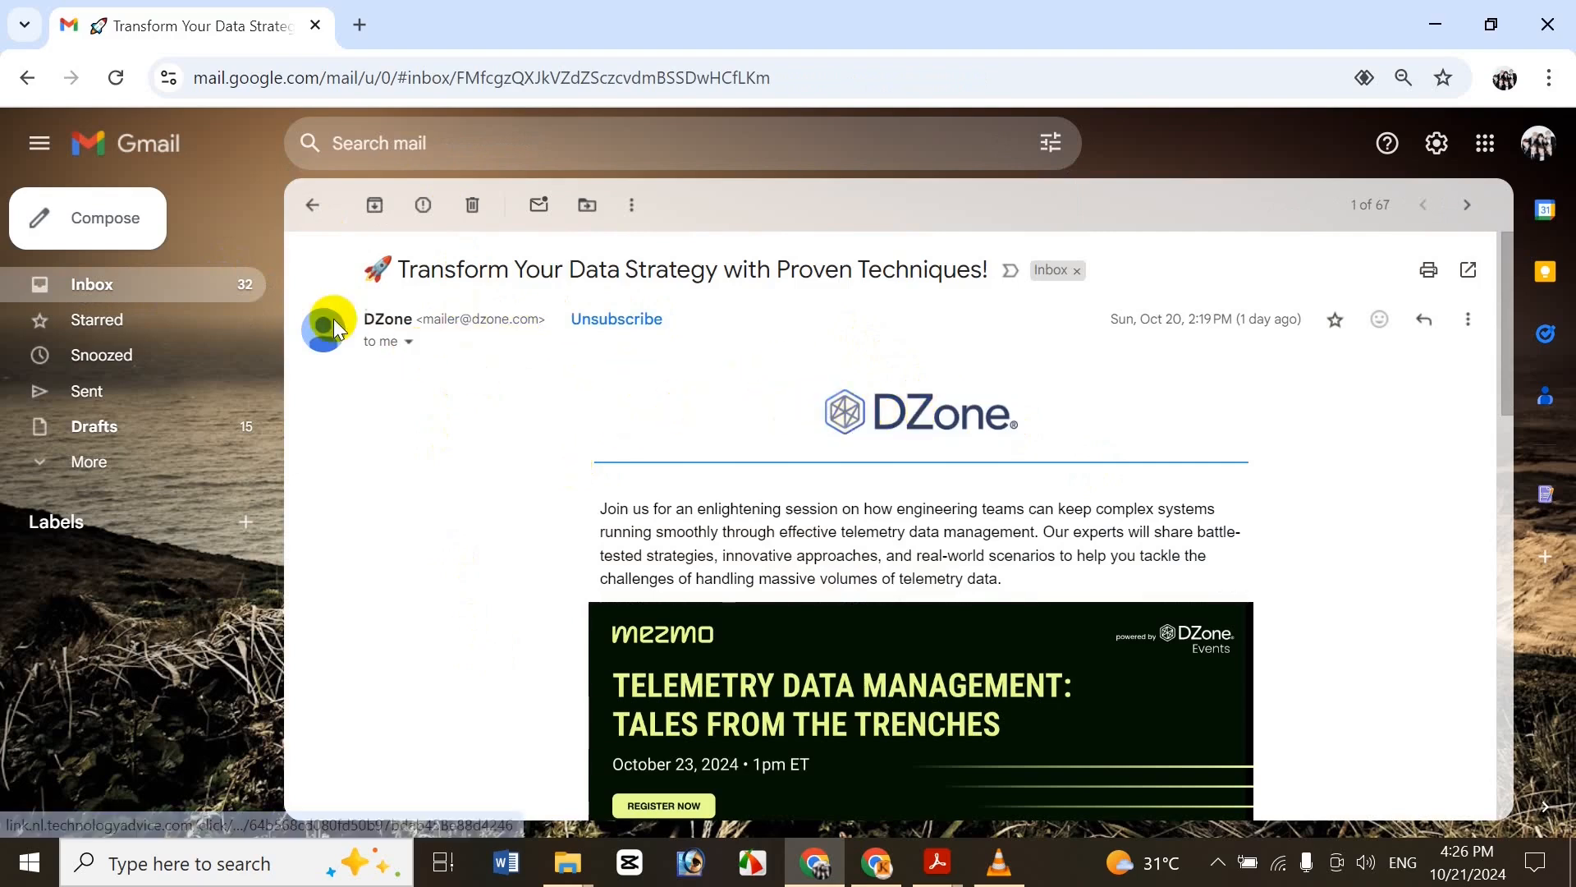
{"action": "double_click", "coordinate": [402, 322]}
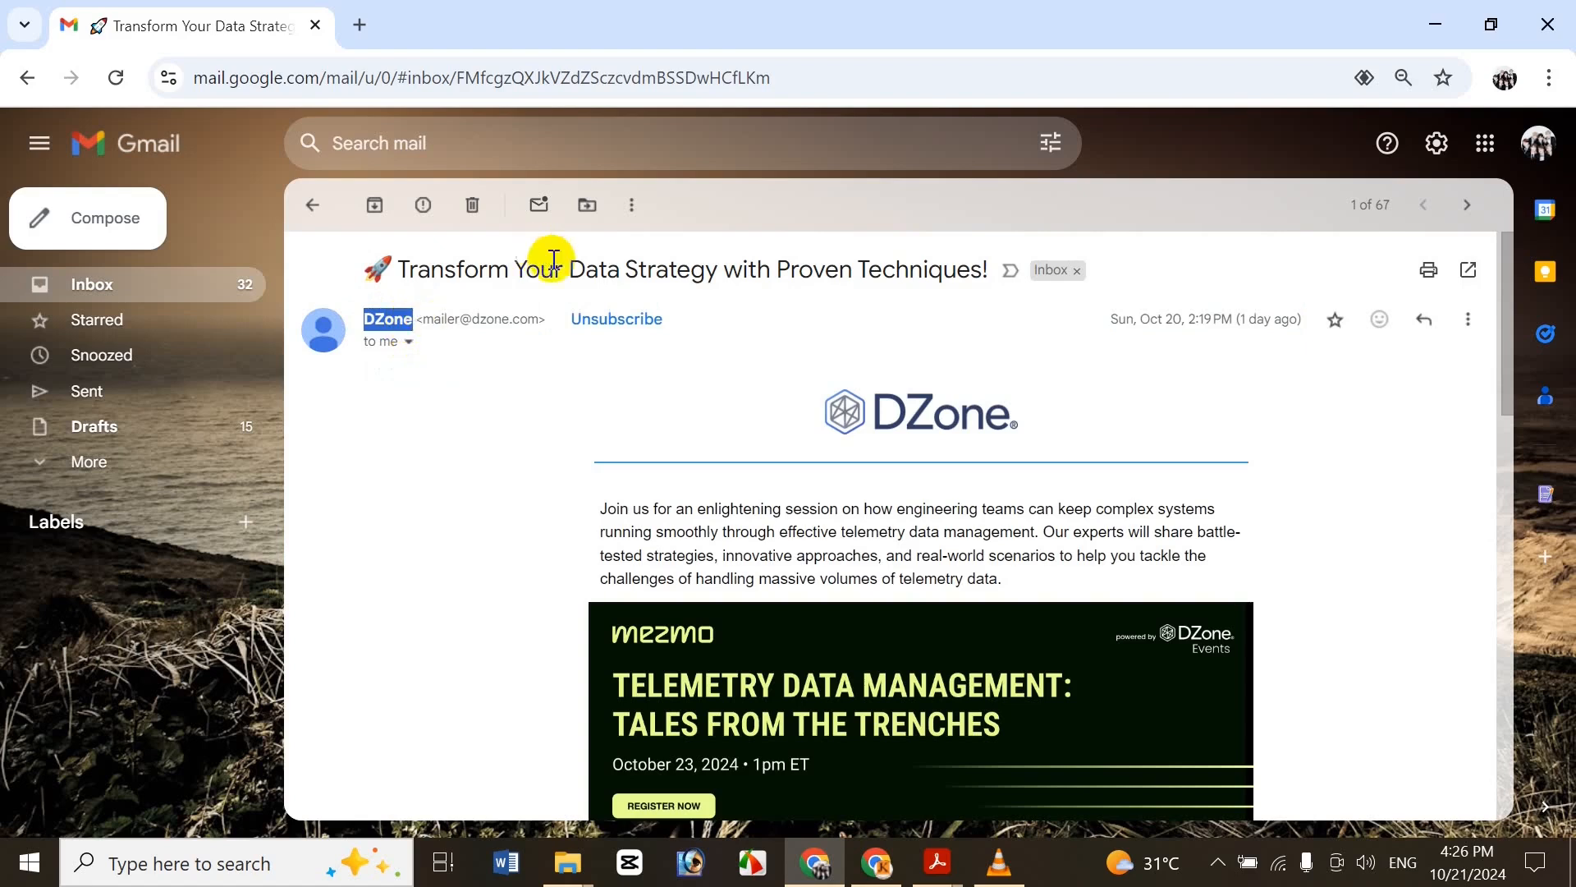
{"action": "left_click", "coordinate": [435, 558]}
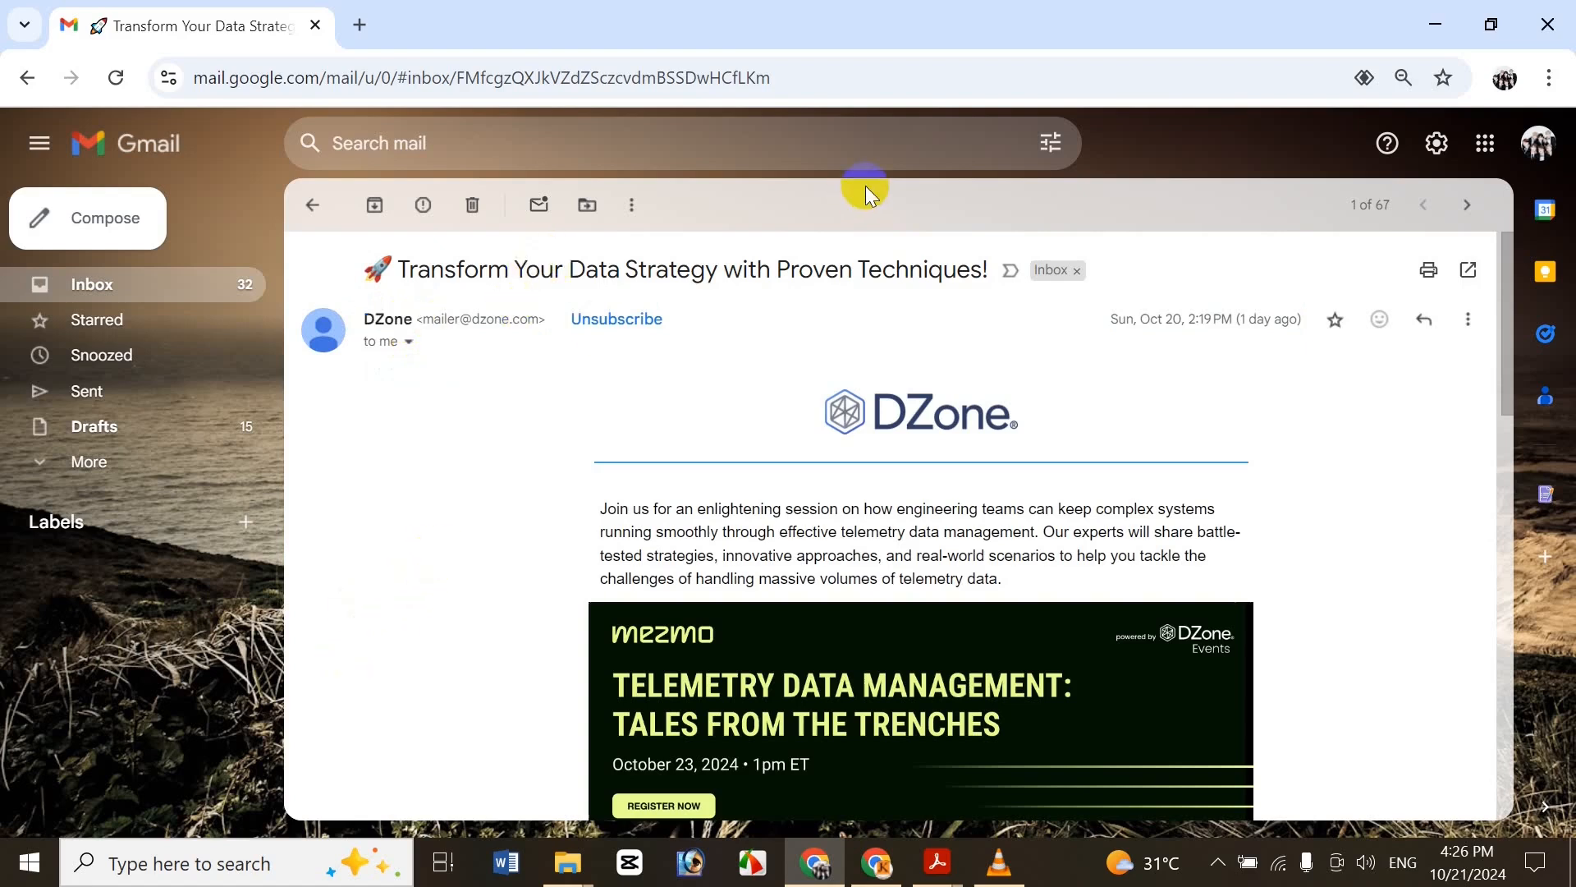
Start a filter for messages like the open DZone email, set its From criterion to "DZone", and continue to the filter actions
{"action": "left_click", "coordinate": [631, 205]}
{"action": "left_click", "coordinate": [736, 402]}
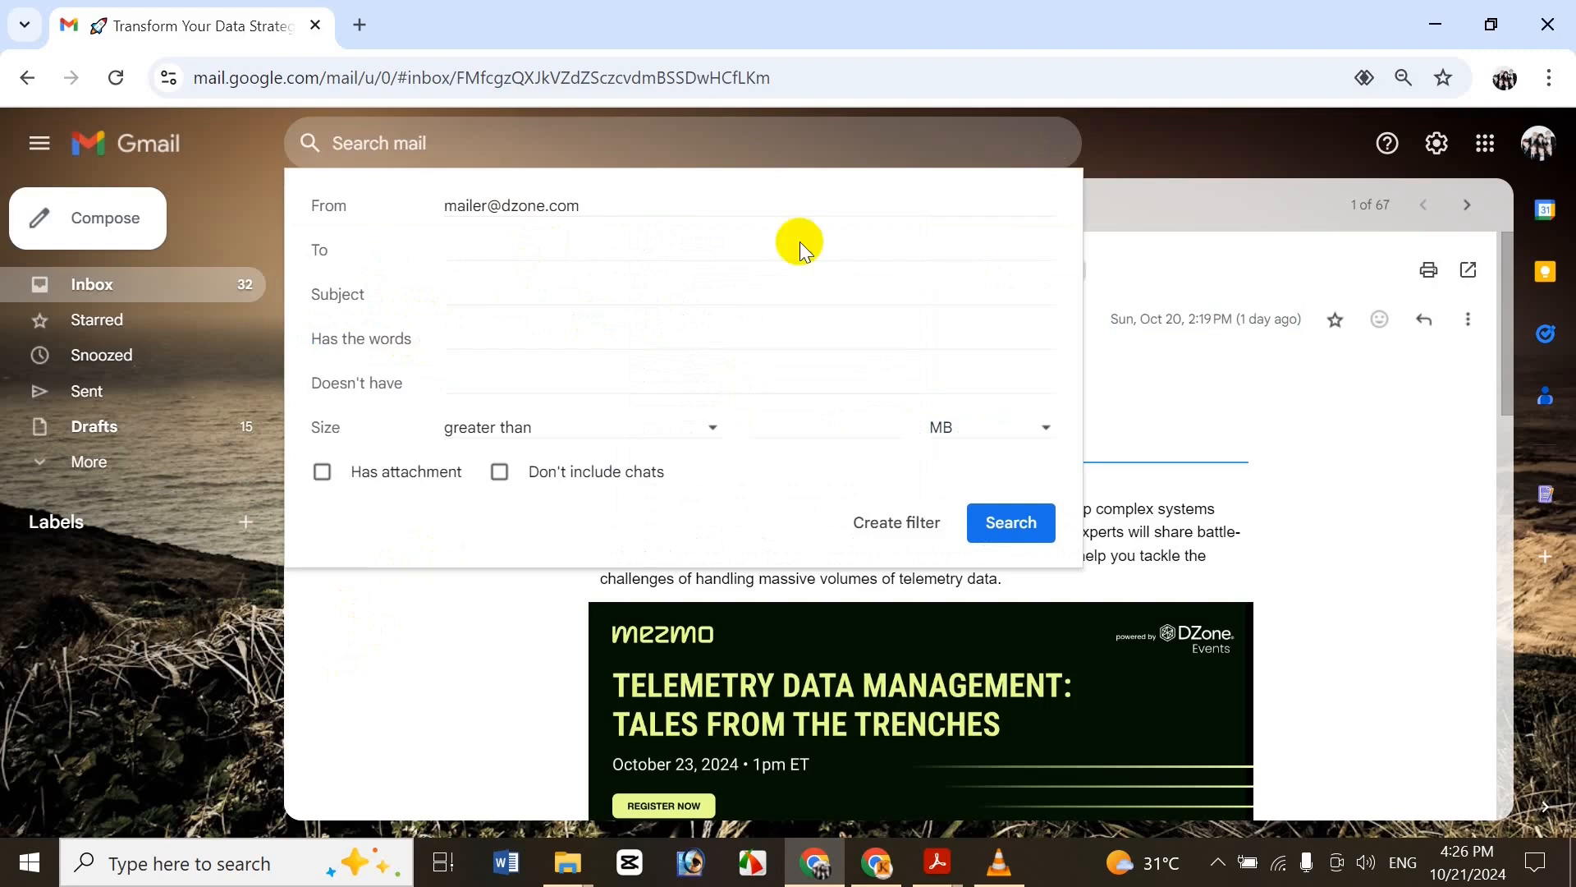
{"action": "left_click", "coordinate": [393, 197]}
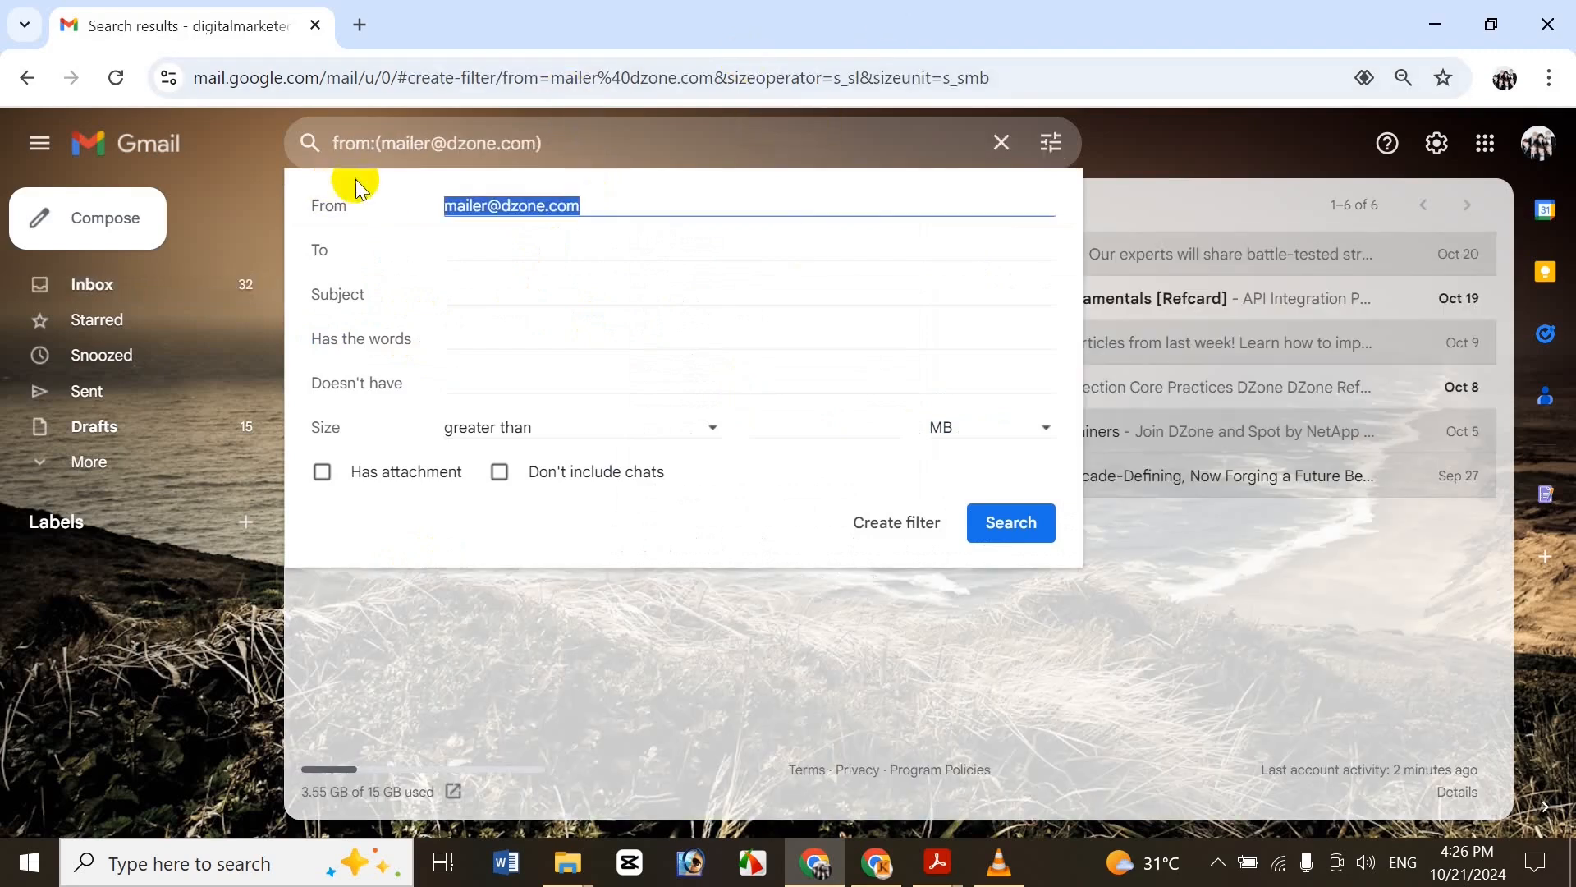
{"action": "type", "text": "DZone"}
{"action": "left_click", "coordinate": [557, 260]}
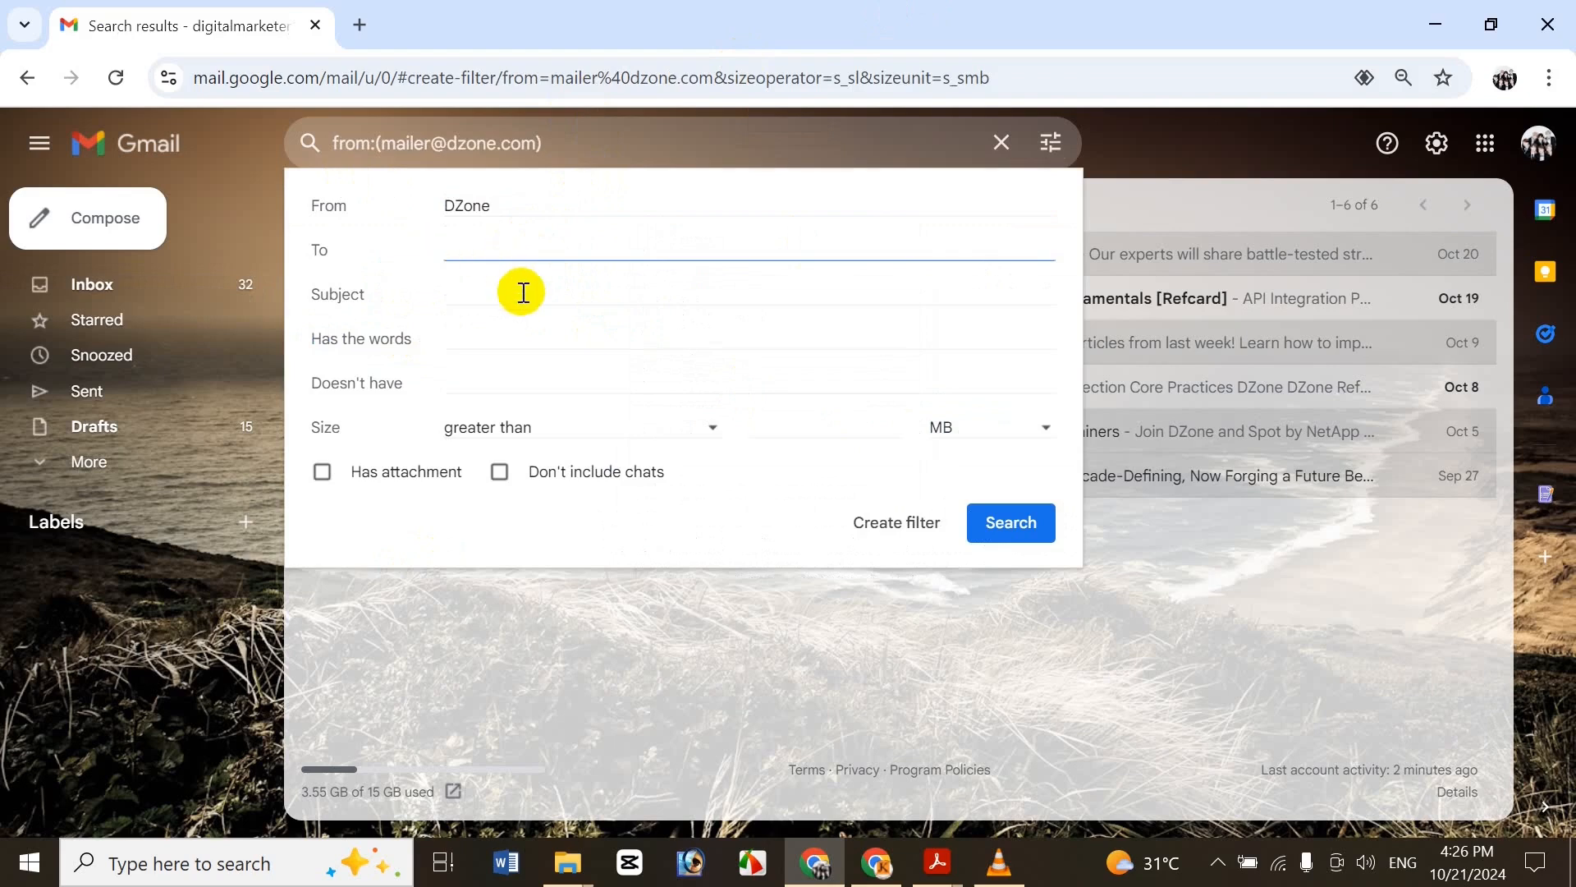
{"action": "left_click", "coordinate": [736, 482]}
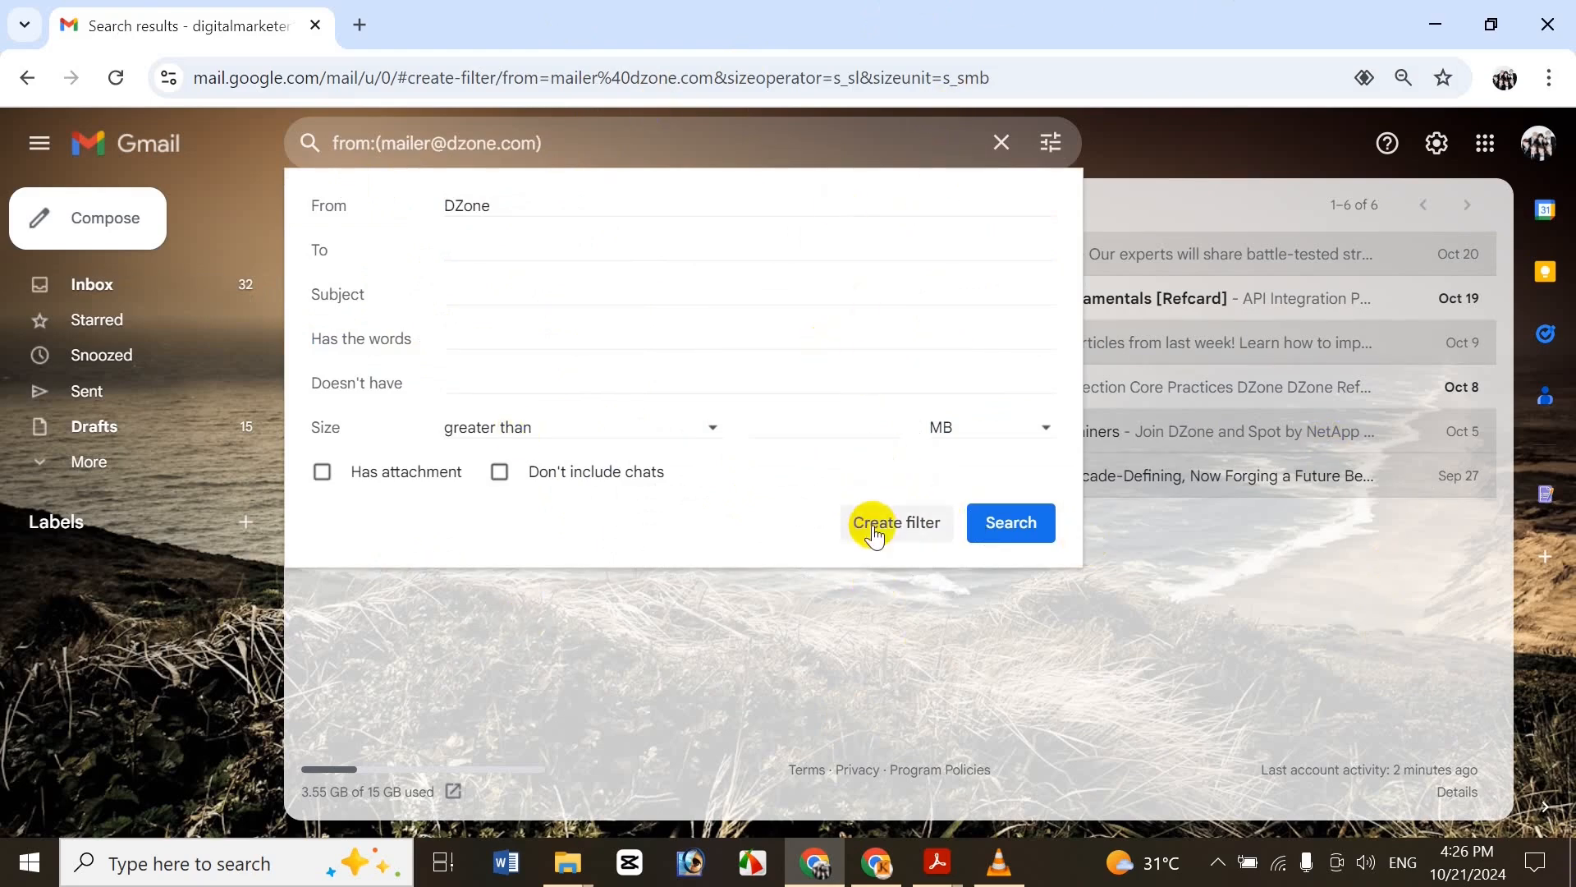
{"action": "left_click", "coordinate": [904, 526]}
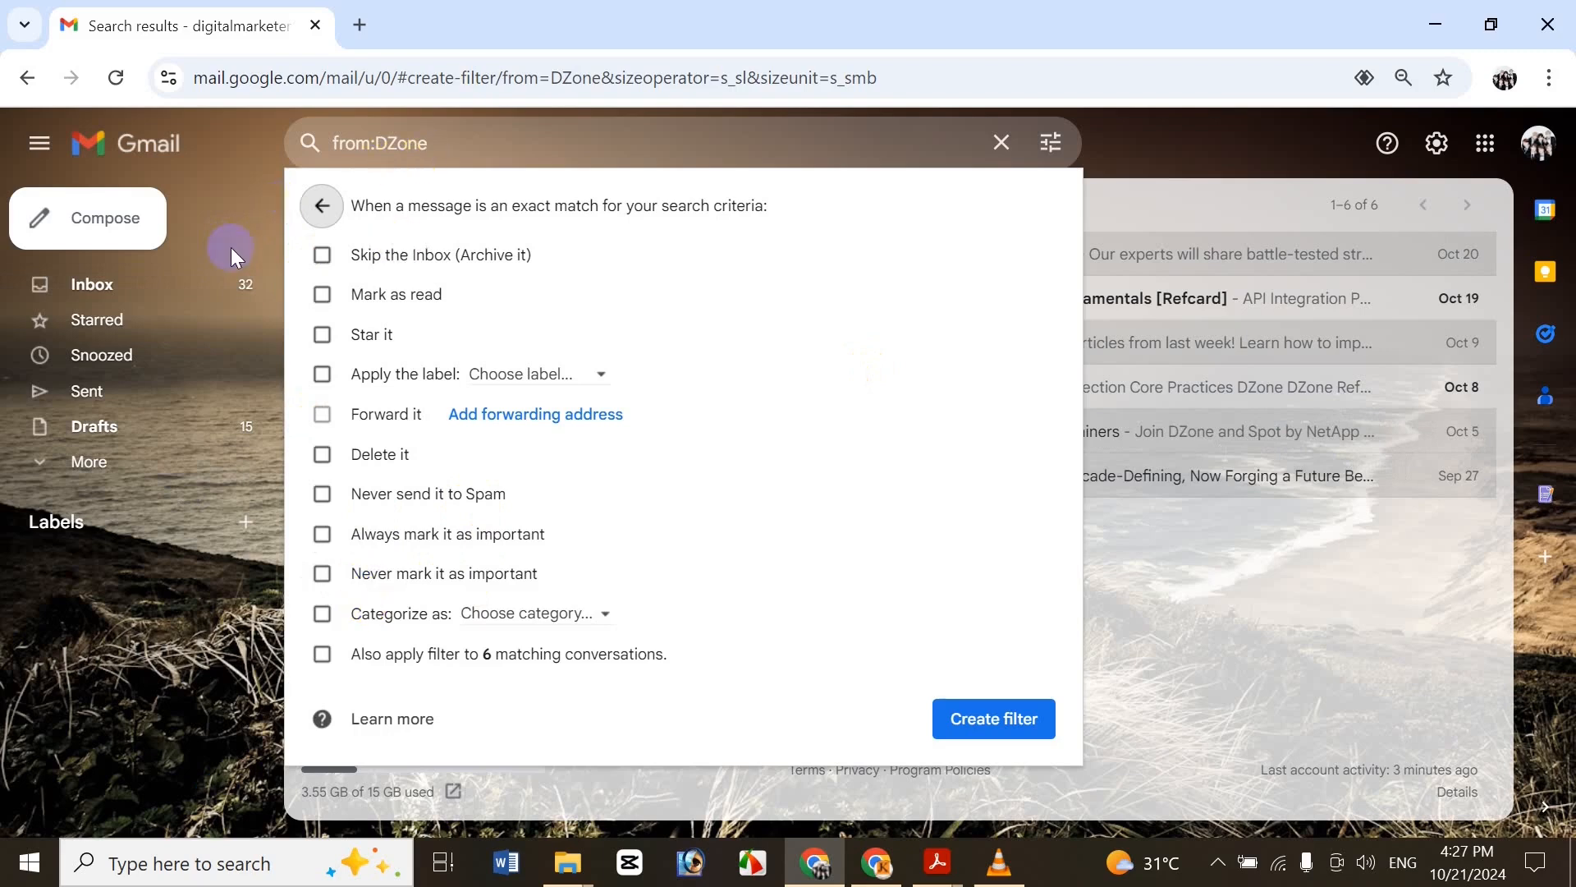
Create the filter so that matching messages skip the inbox and get a new top-level label named "DZone"
{"action": "left_click", "coordinate": [334, 260]}
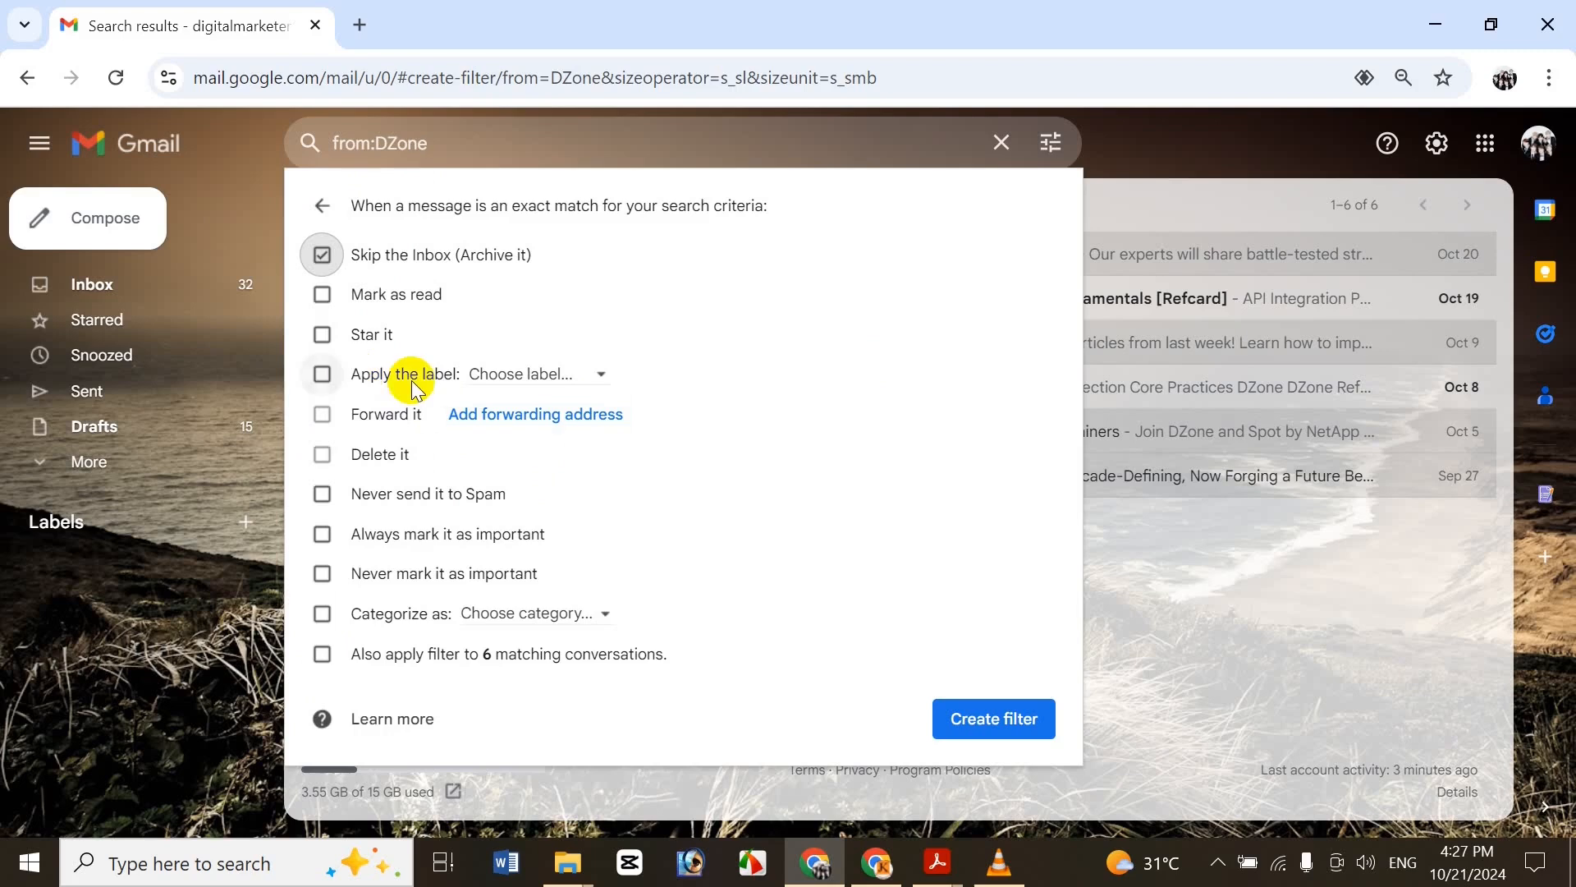
{"action": "left_click", "coordinate": [562, 380]}
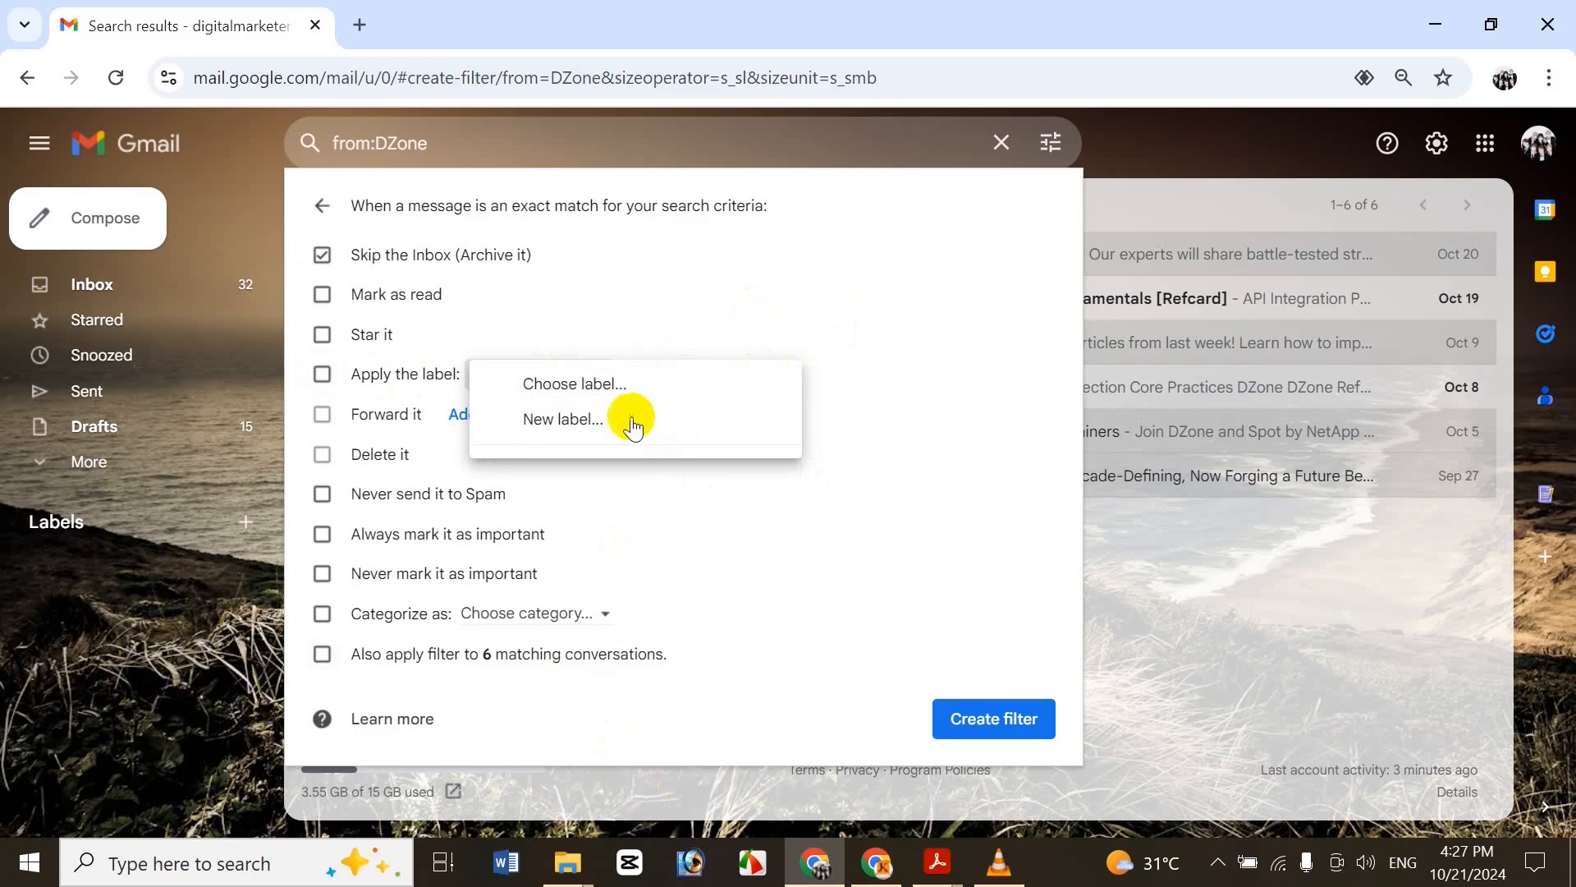
{"action": "left_click", "coordinate": [985, 474]}
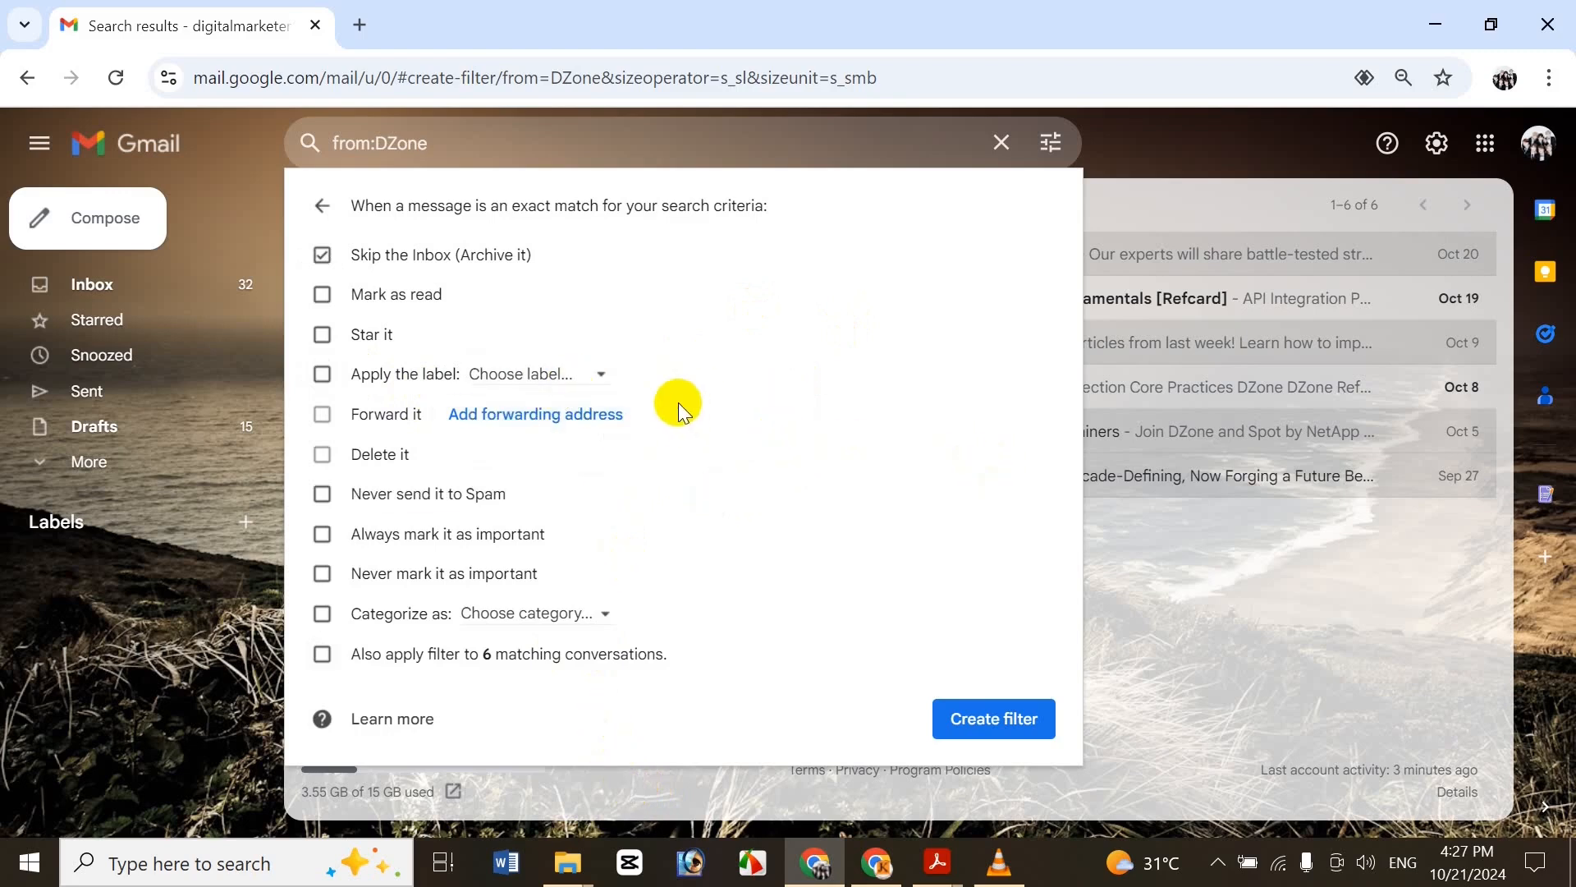
{"action": "left_click", "coordinate": [549, 376]}
{"action": "left_click", "coordinate": [555, 420]}
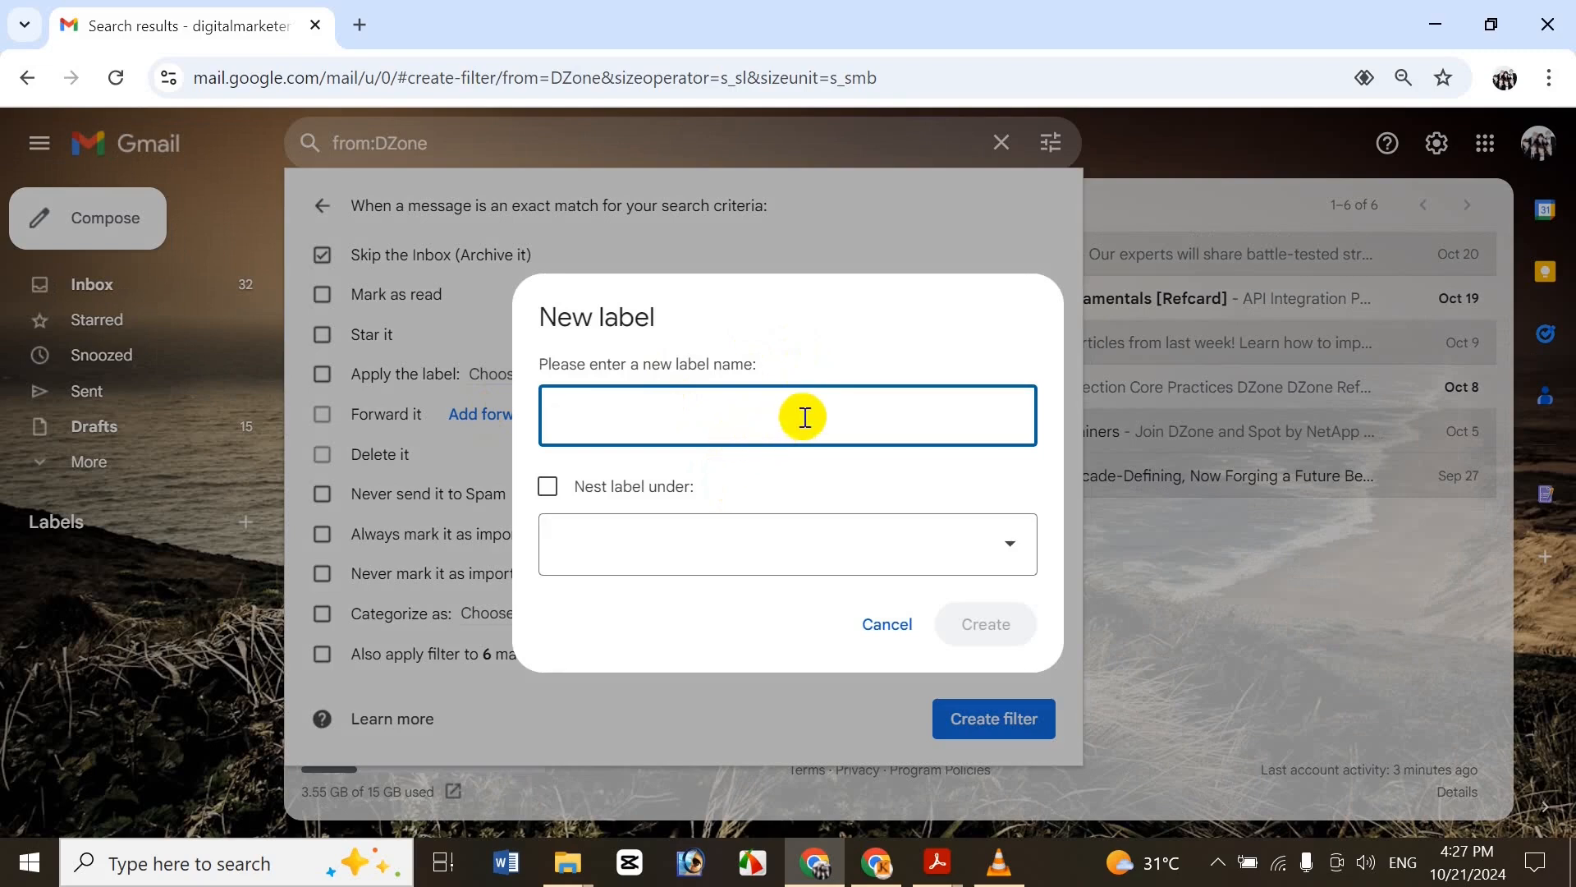
{"action": "type", "text": "DZone"}
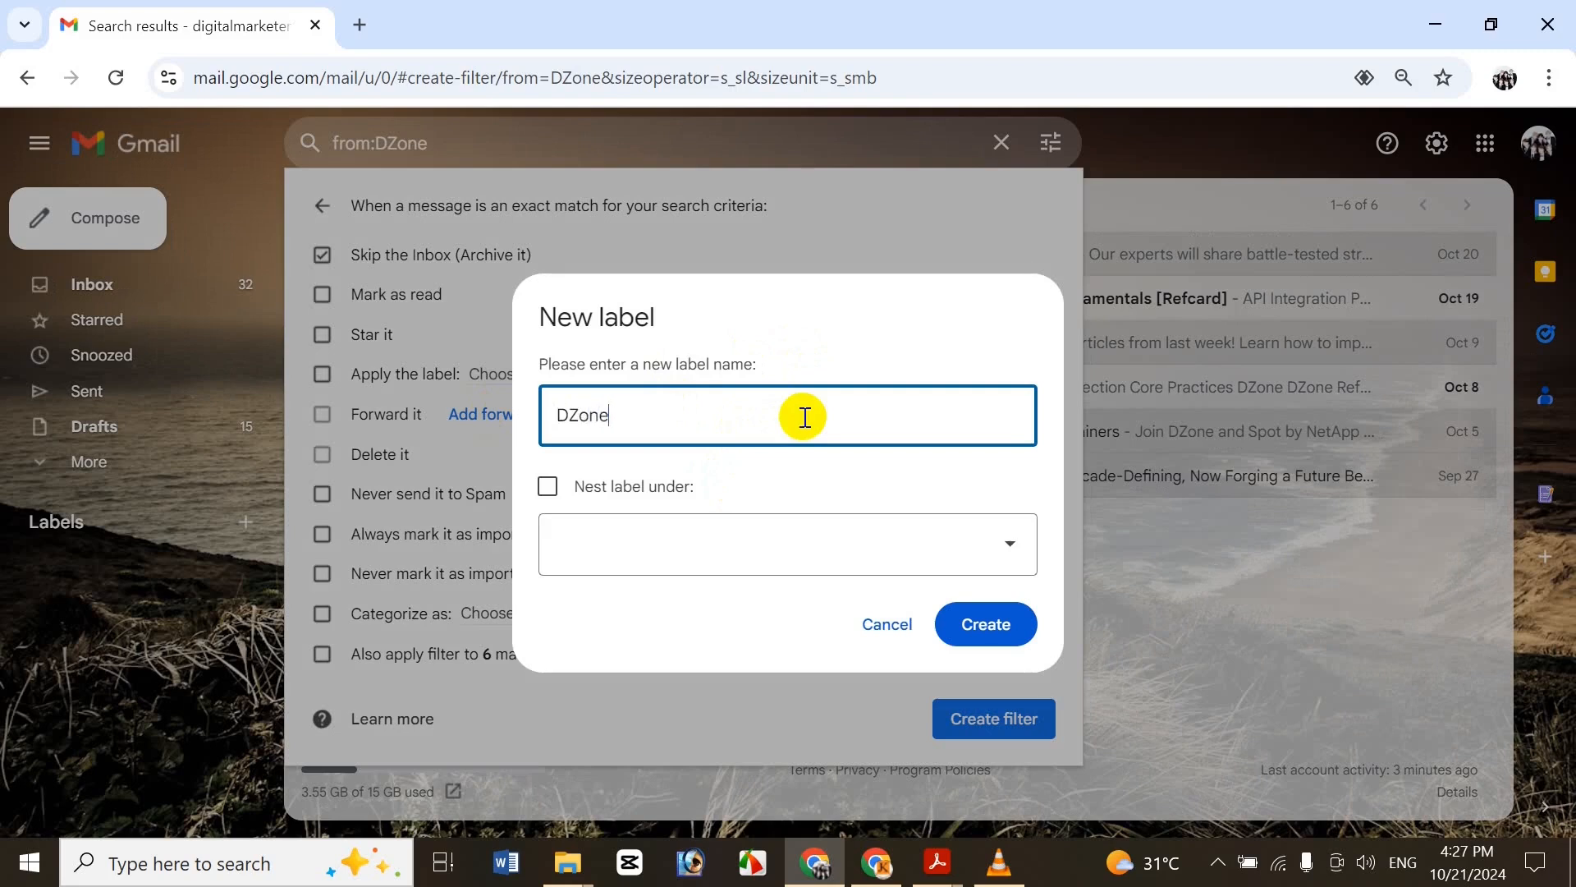
{"action": "left_click", "coordinate": [756, 539]}
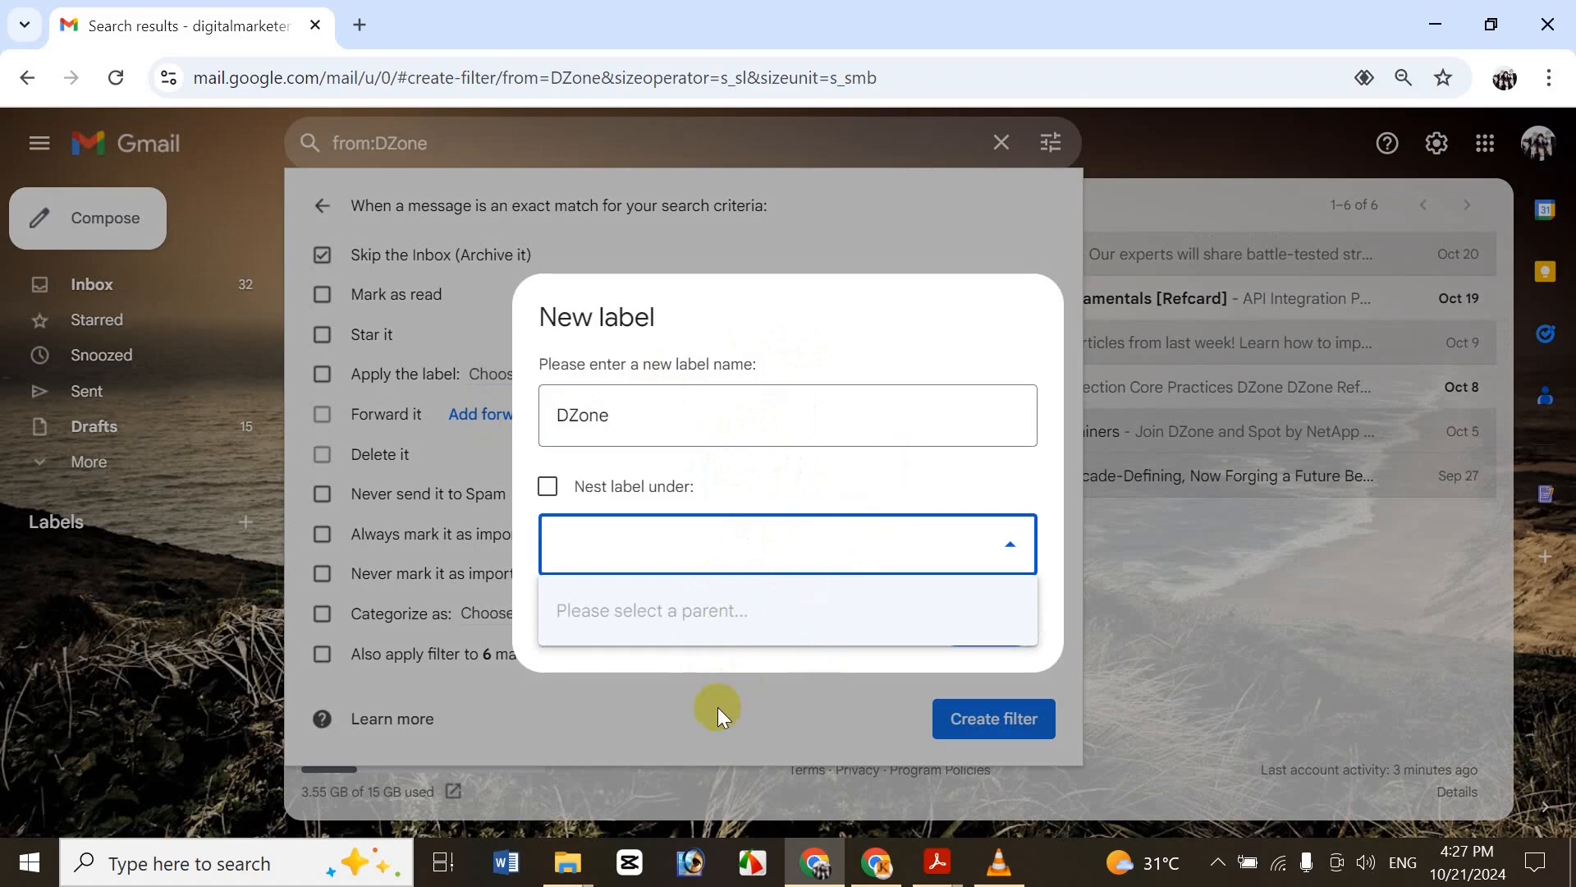
{"action": "left_click", "coordinate": [814, 432]}
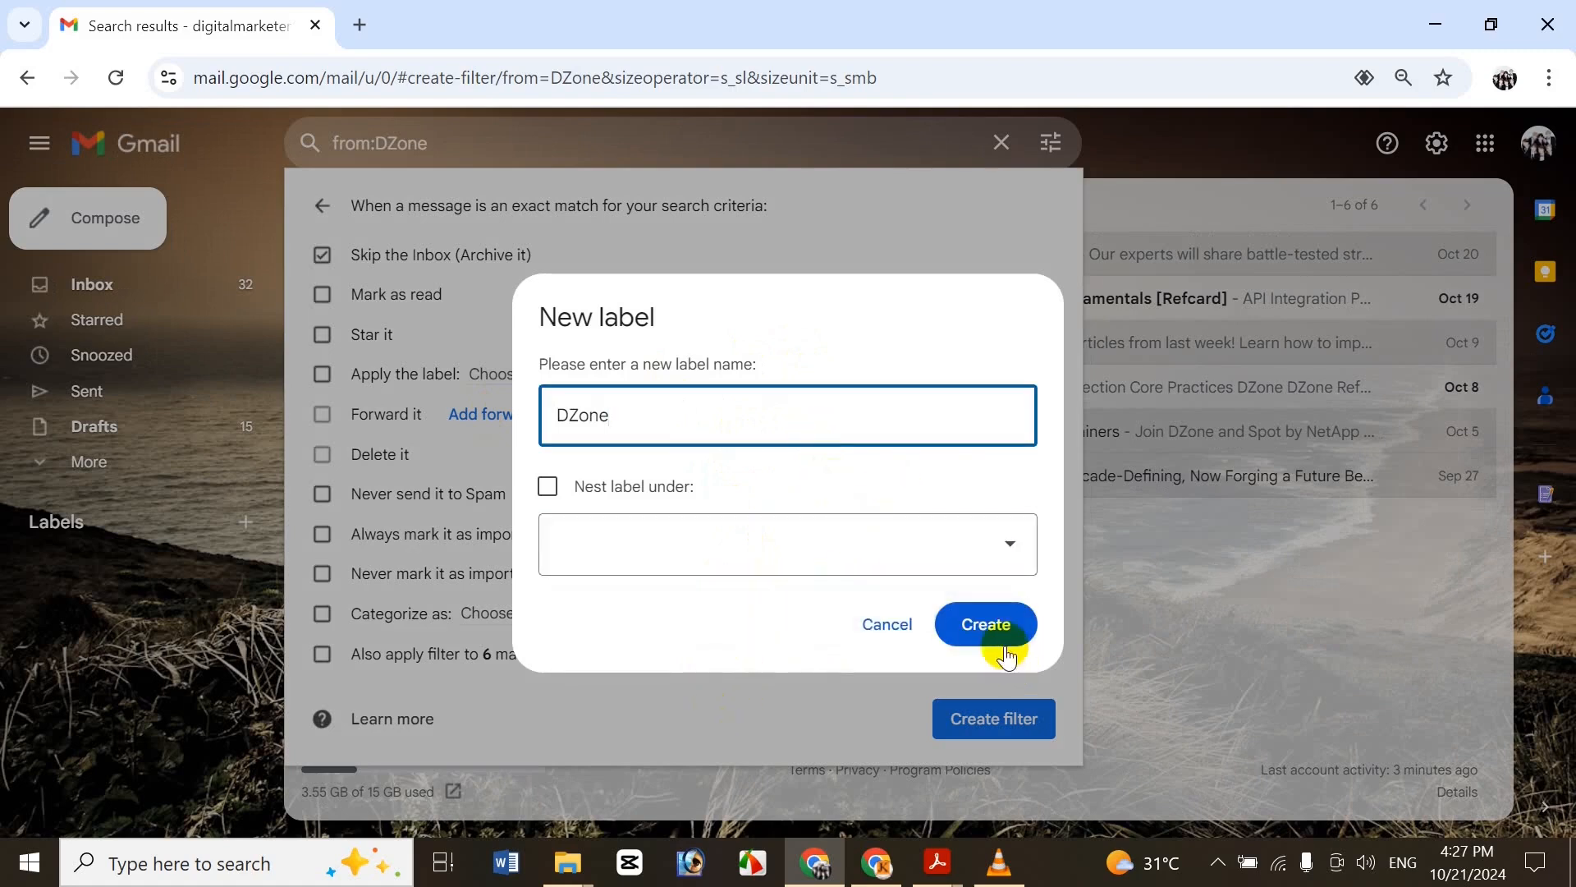
{"action": "left_click", "coordinate": [1009, 646]}
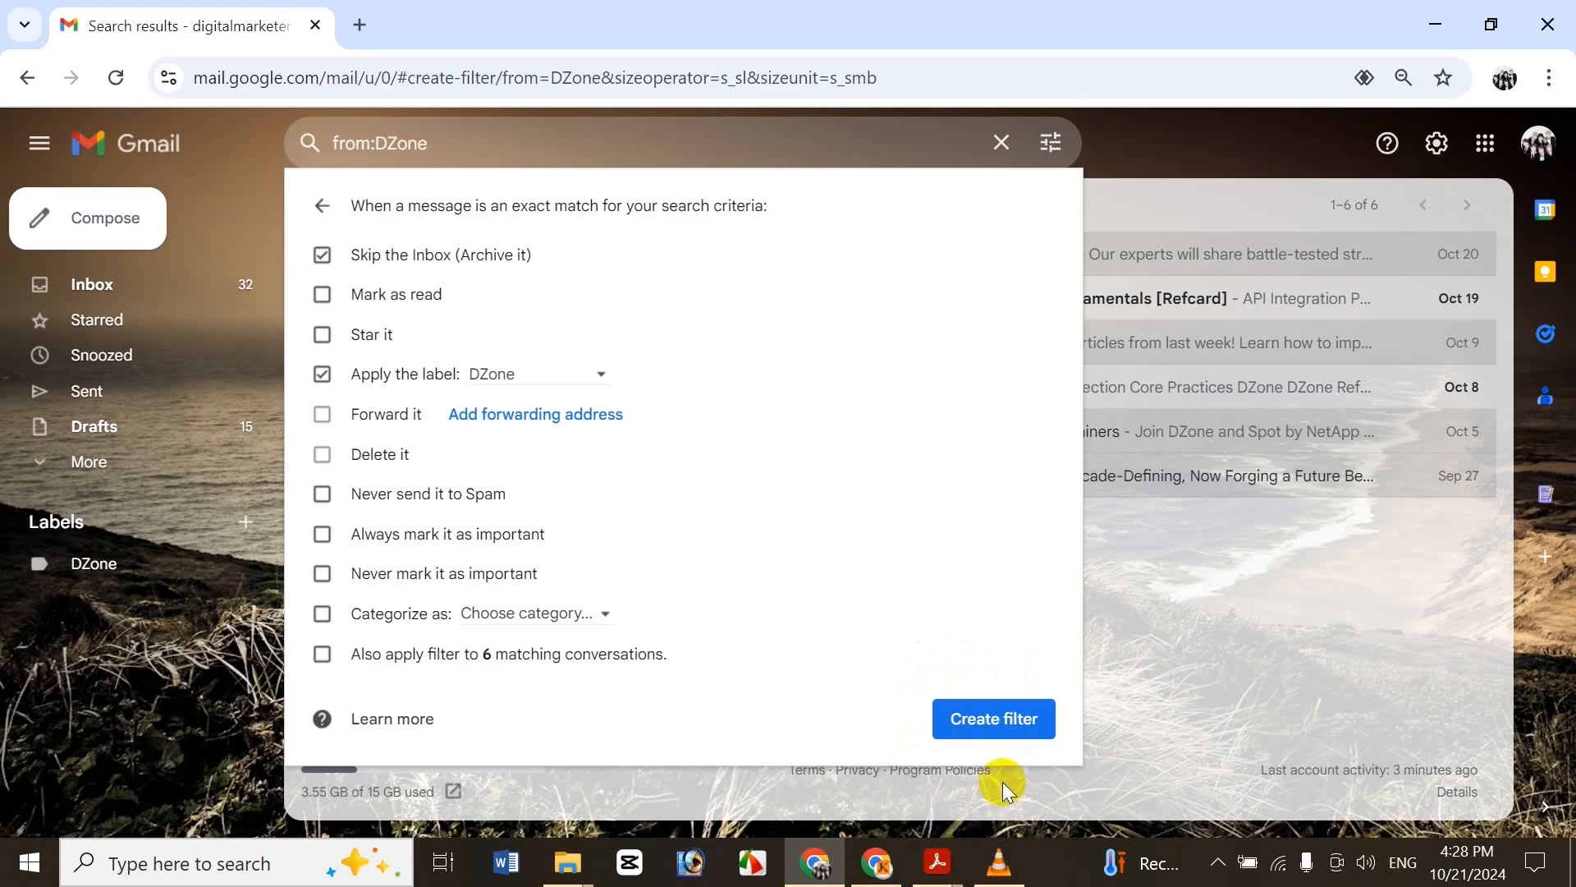
{"action": "left_click", "coordinate": [1003, 739]}
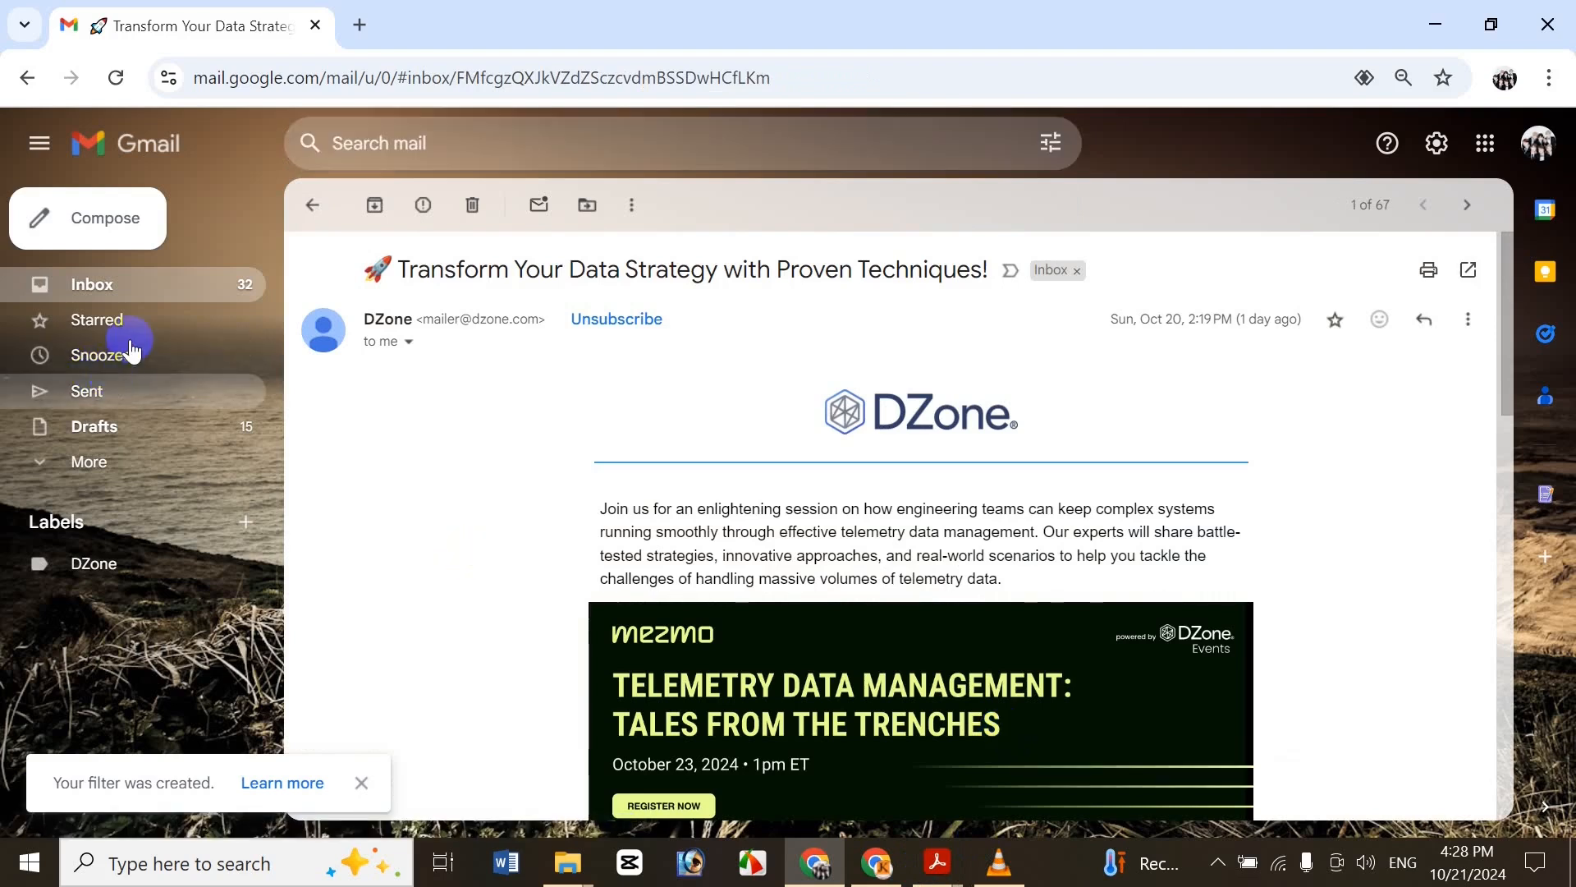
Check the inbox and the conversations under the "DZone" label
{"action": "left_click", "coordinate": [149, 300]}
{"action": "left_click", "coordinate": [168, 287]}
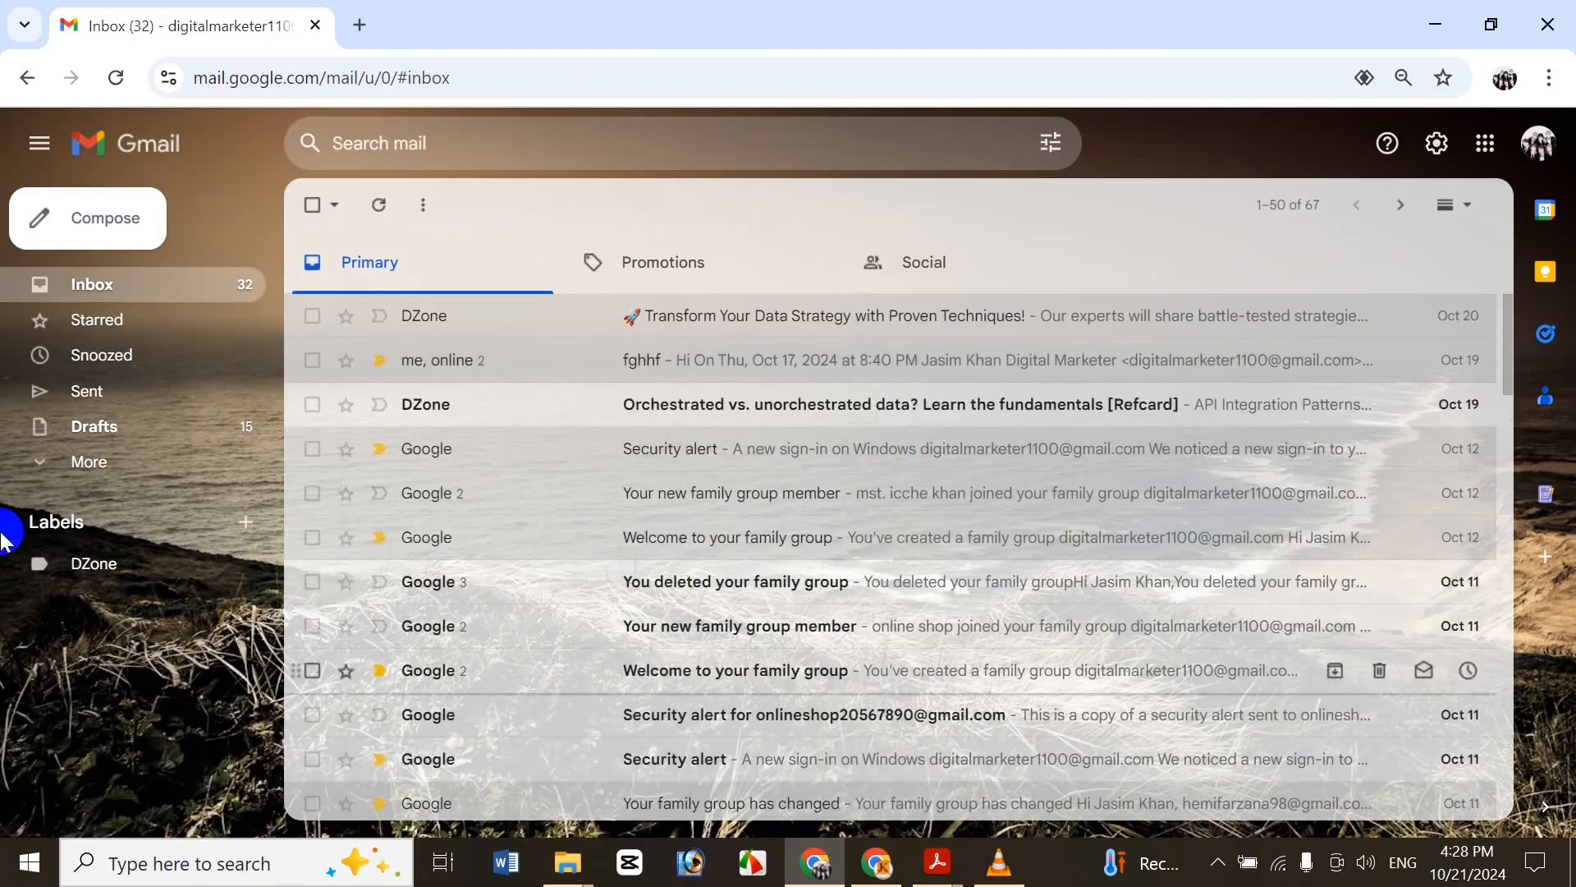
{"action": "left_click", "coordinate": [145, 575]}
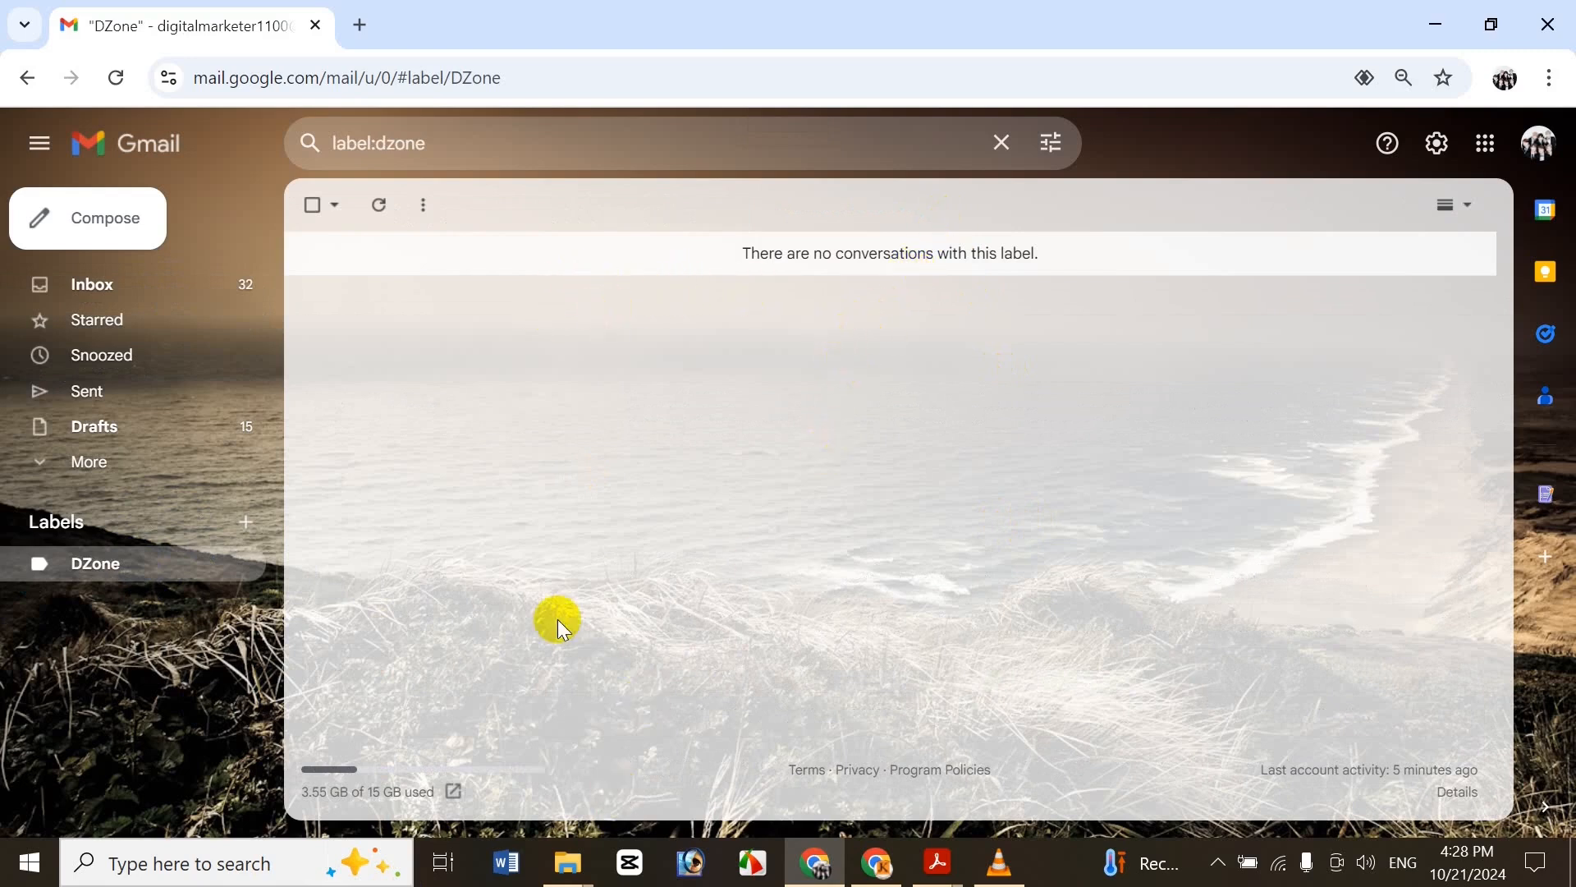
{"action": "left_click", "coordinate": [140, 296]}
{"action": "left_click", "coordinate": [111, 567]}
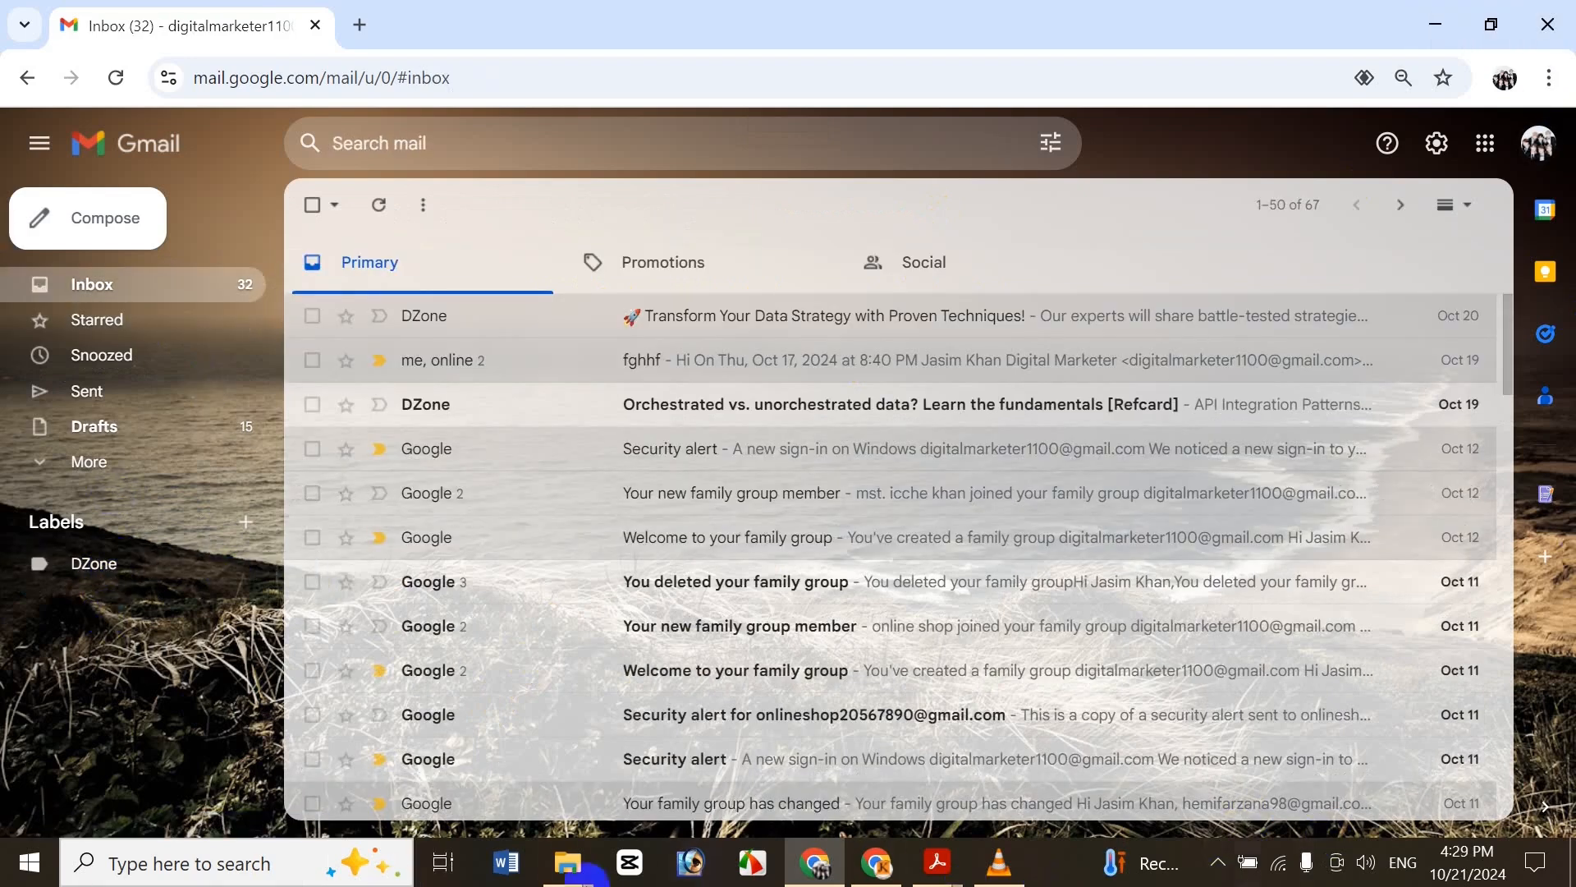
{"action": "left_click", "coordinate": [1554, 162]}
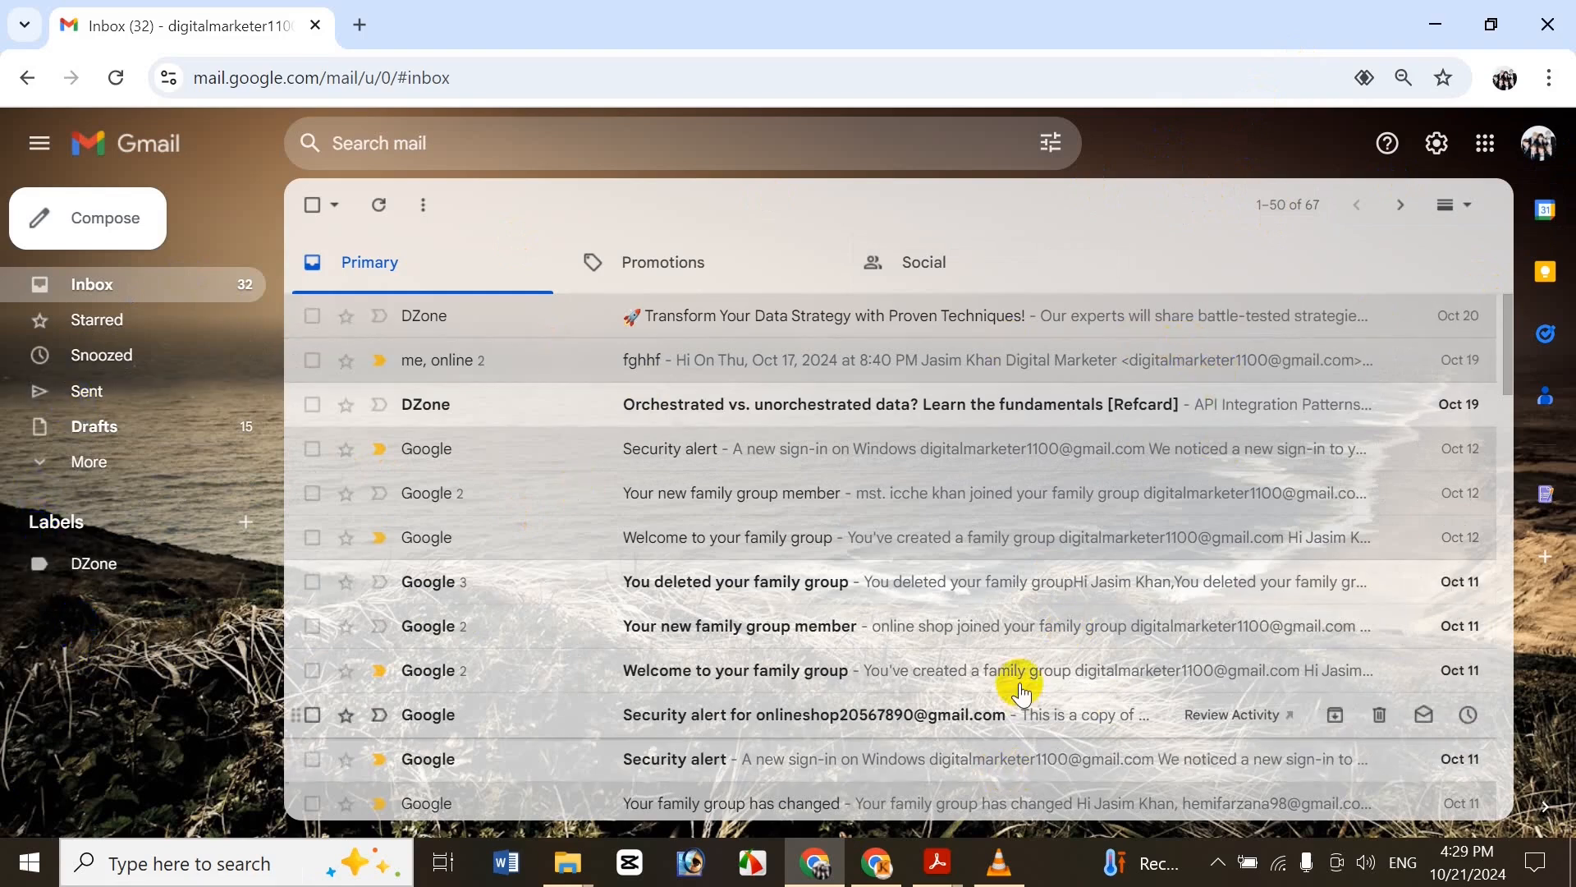
View the title of the PDF about editing and deleting Gmail filters and labels, put it away, and open the Gmail inbox in Chrome
{"action": "mouse_move", "coordinate": [919, 851]}
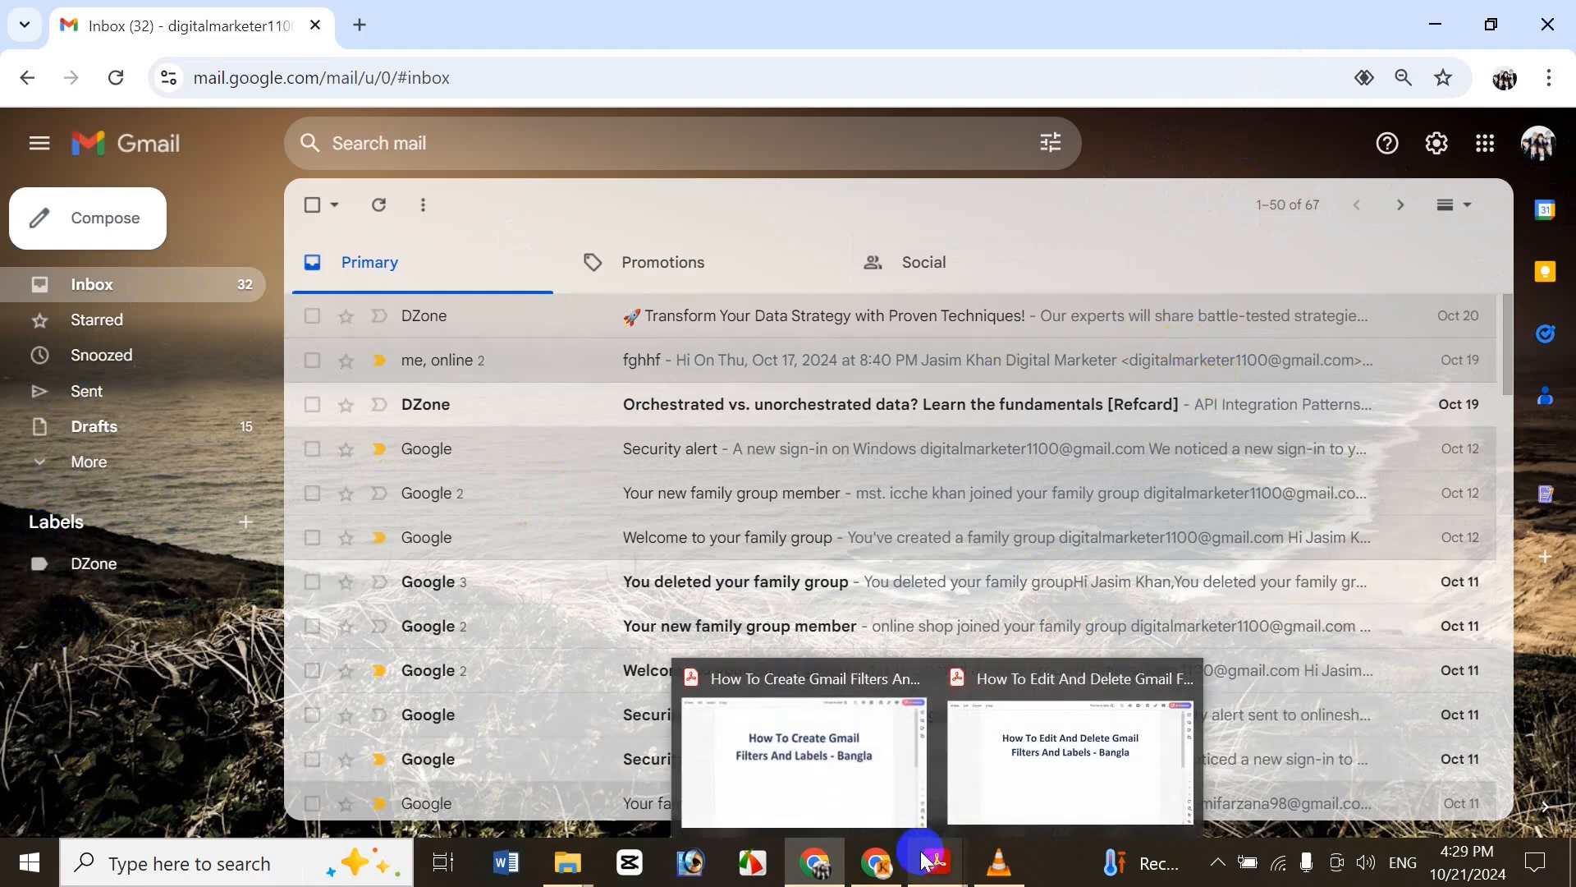
{"action": "left_click", "coordinate": [811, 749]}
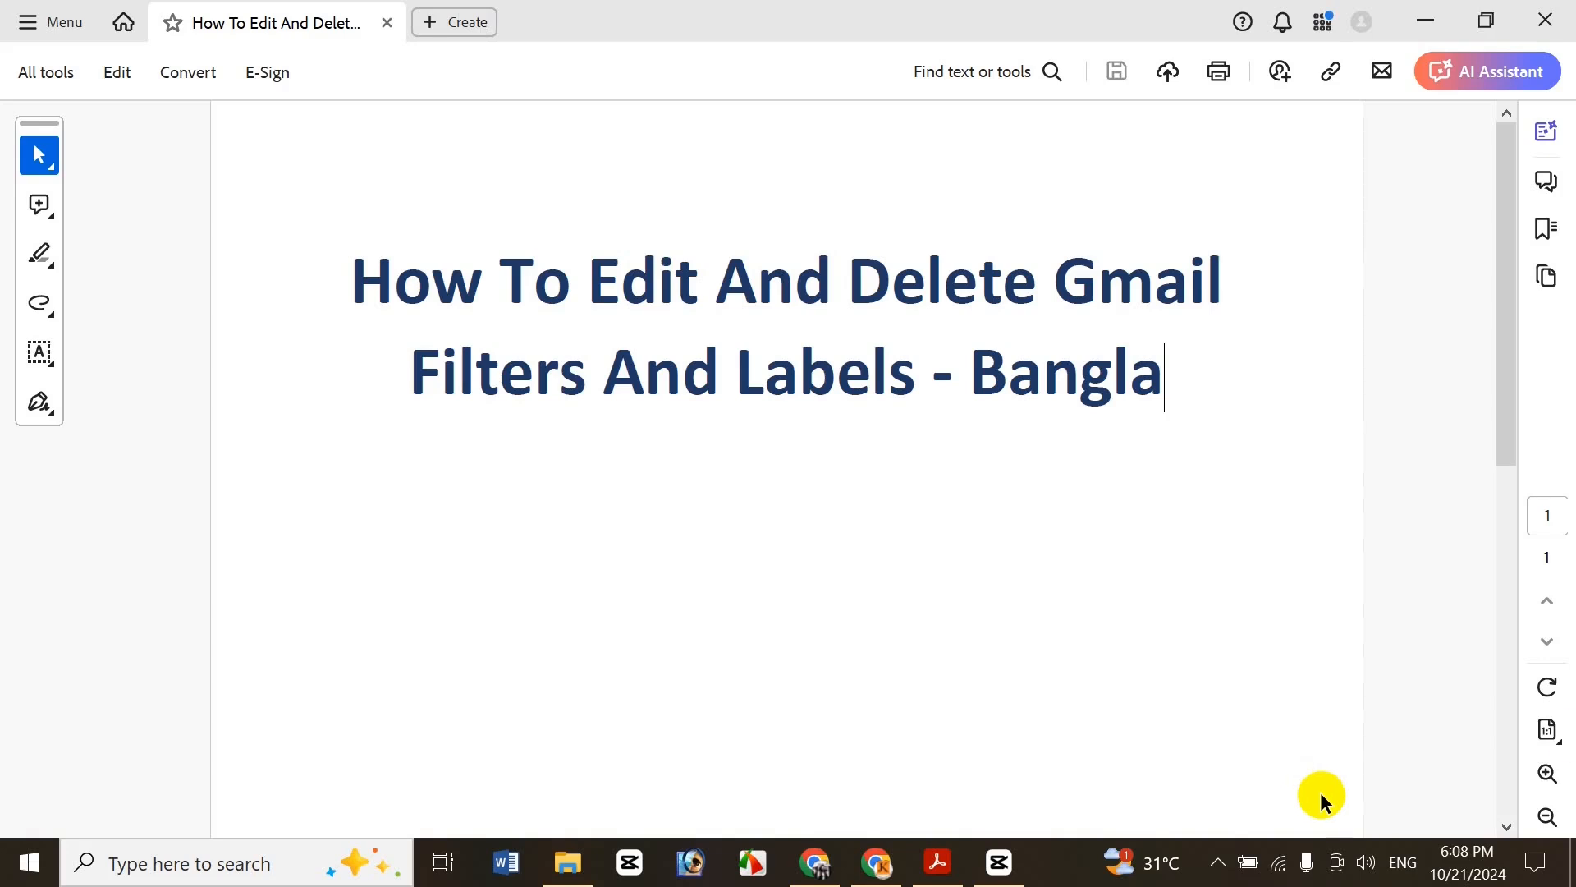
{"action": "left_click", "coordinate": [1440, 17]}
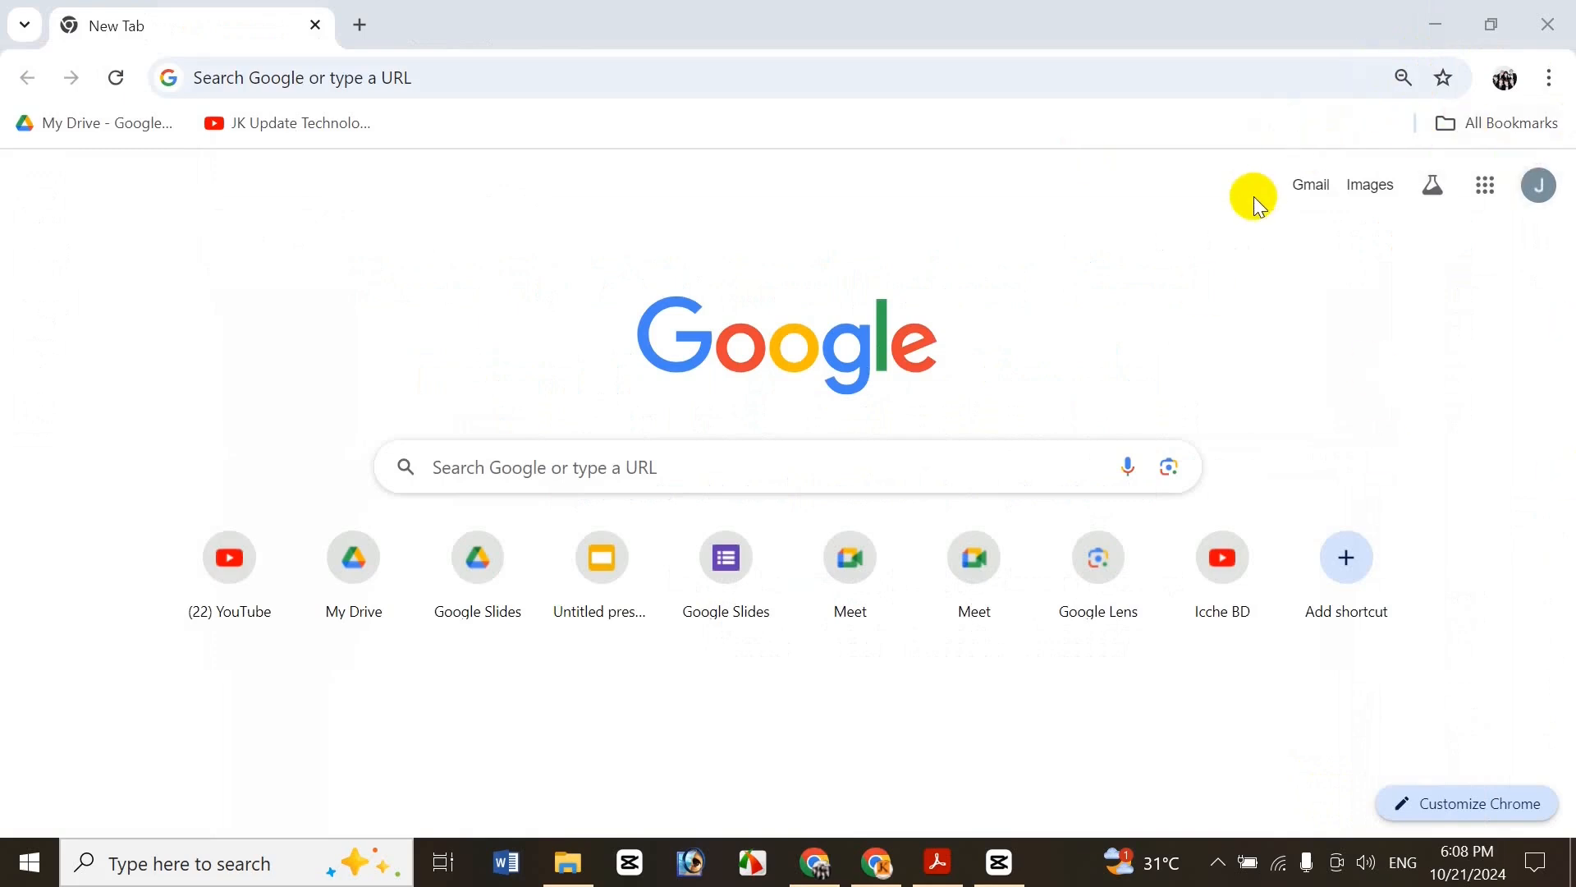
{"action": "left_click", "coordinate": [1486, 185]}
{"action": "left_click", "coordinate": [1345, 294]}
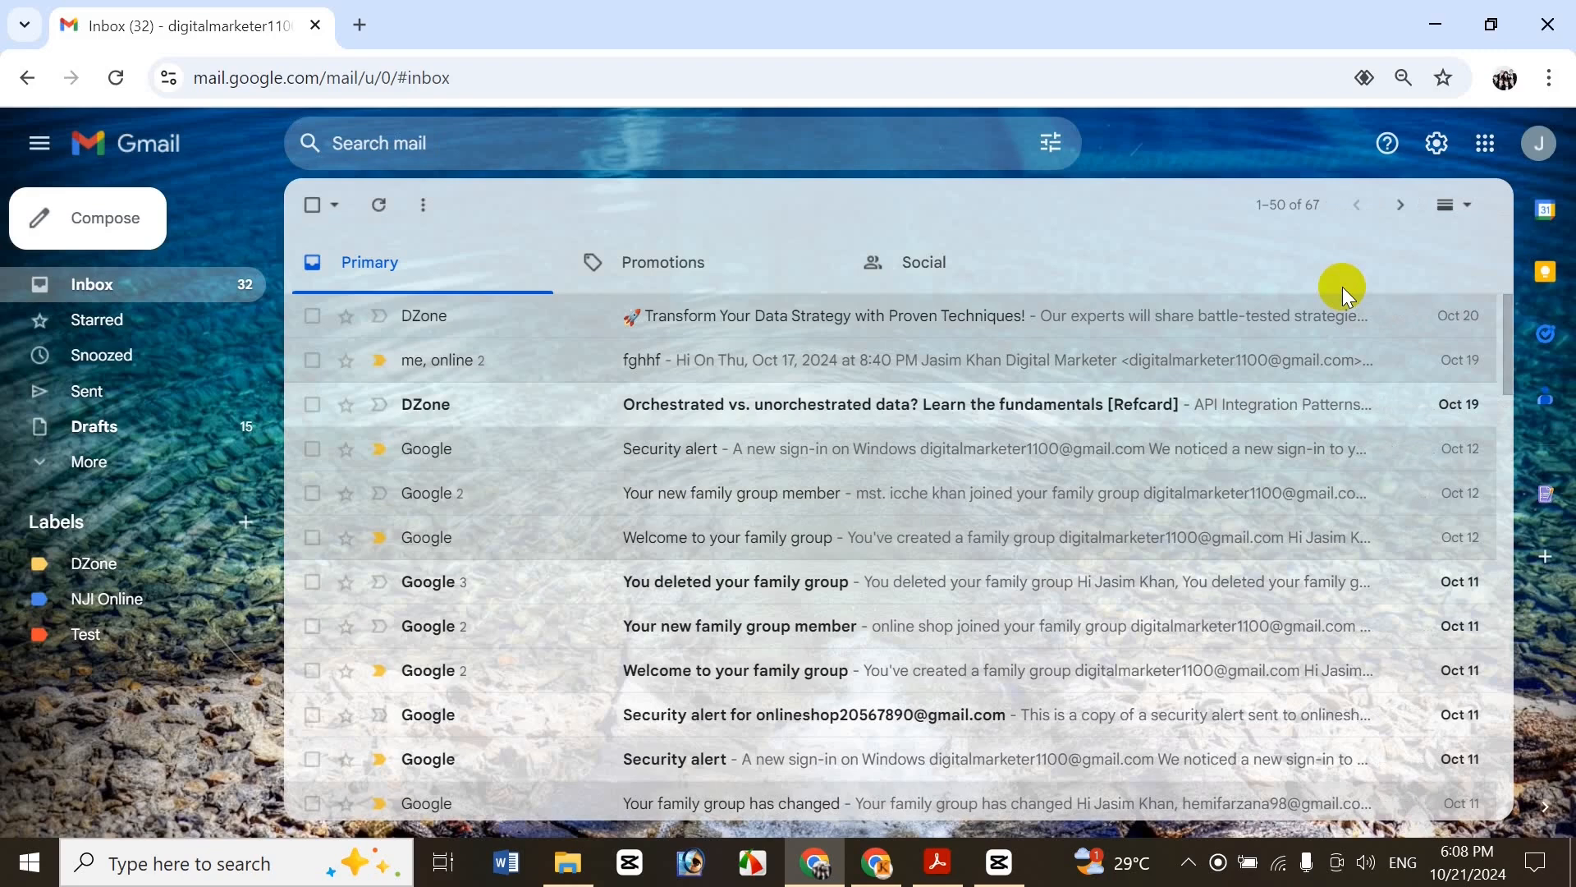
Open the full Gmail settings at the Labels section and bring up the list of custom labels
{"action": "left_click", "coordinate": [1438, 141]}
{"action": "left_click", "coordinate": [1450, 256]}
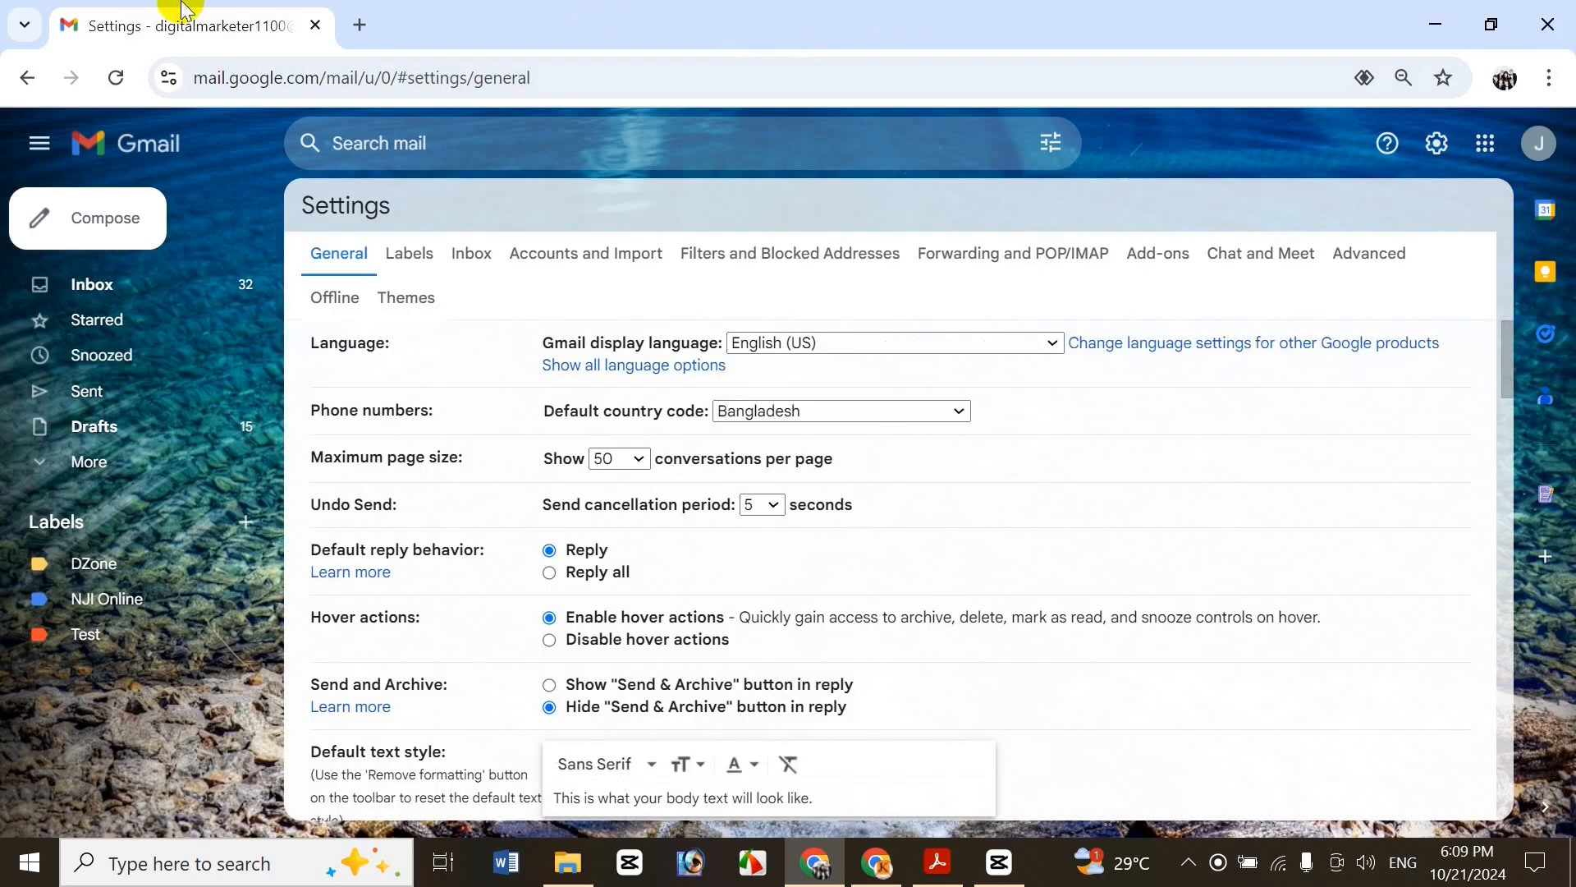
{"action": "left_click", "coordinate": [408, 254]}
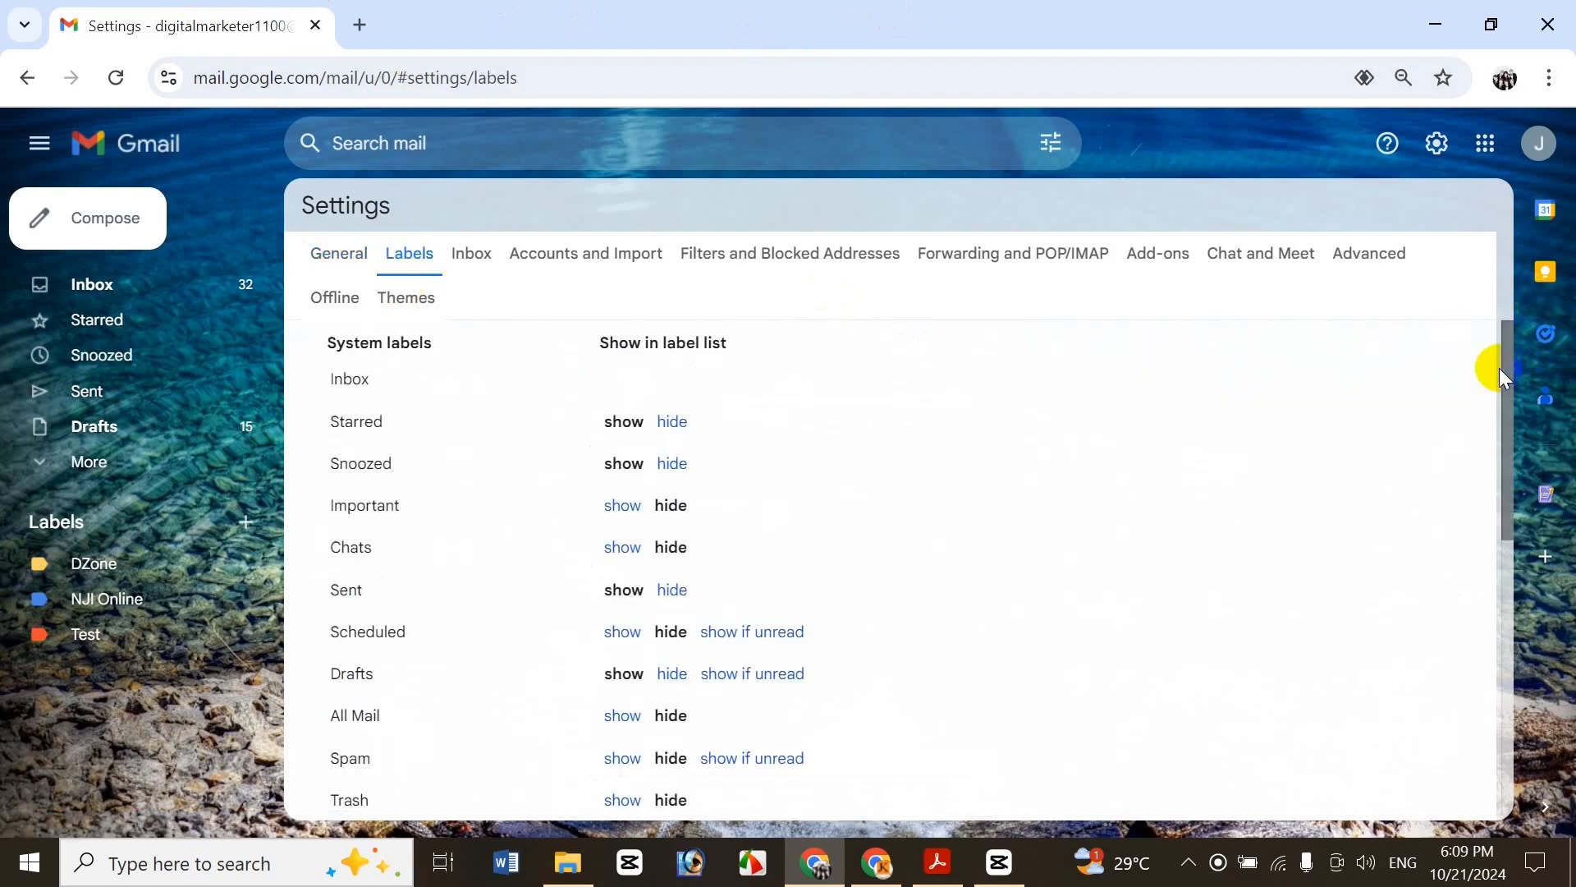
{"action": "left_click_drag", "start_coordinate": [1500, 373], "coordinate": [1471, 688]}
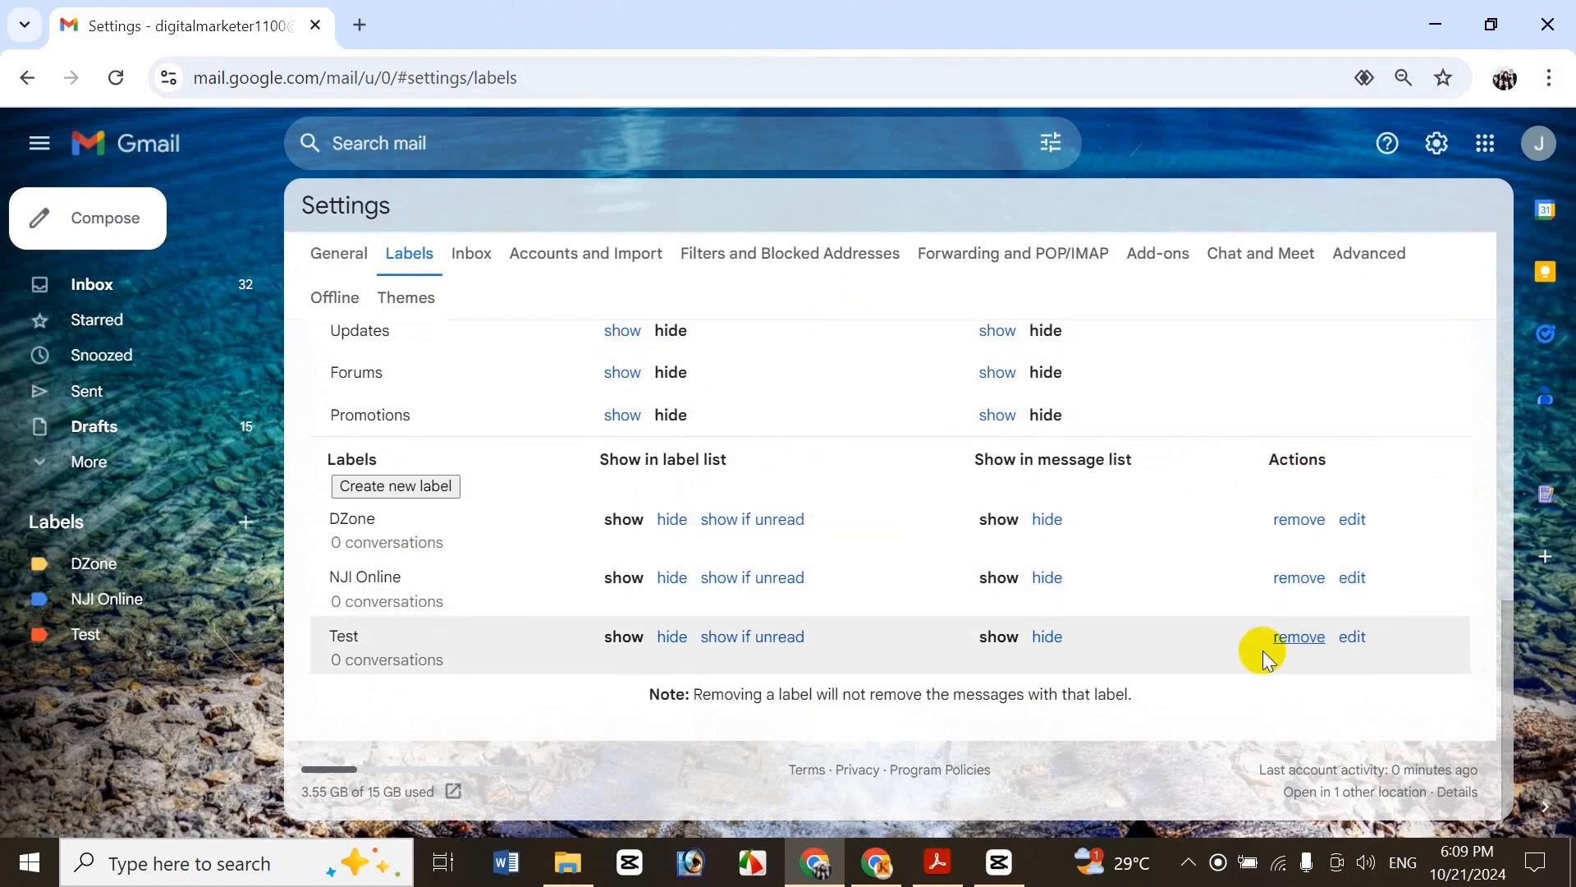
View the edit form of the "DZone" label and close it without changing the name or nesting
{"action": "left_click", "coordinate": [1350, 519]}
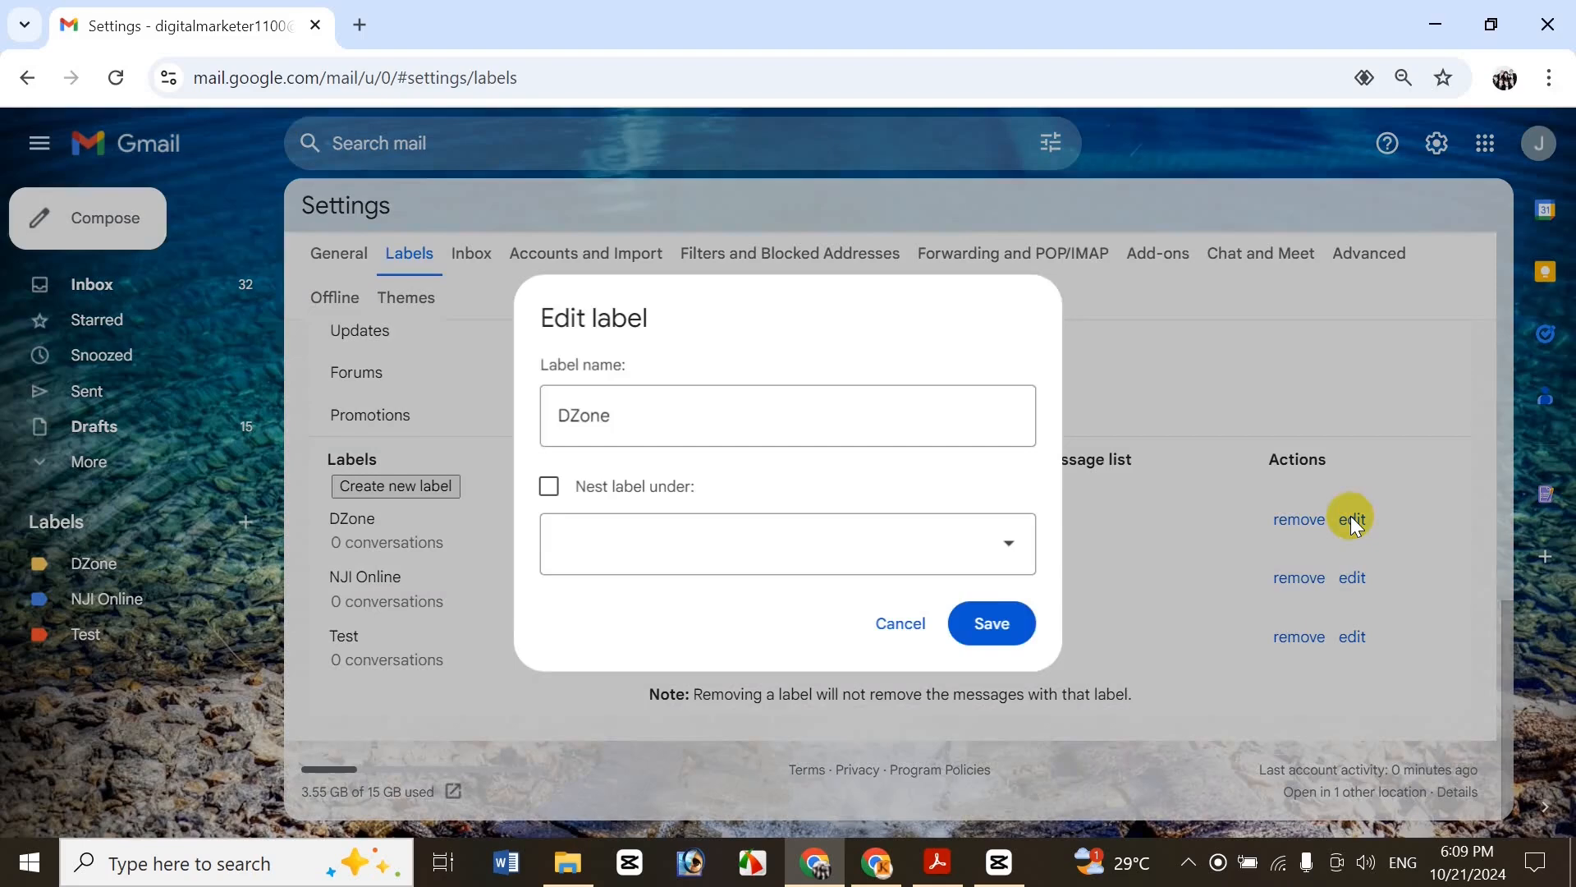
{"action": "left_click", "coordinate": [726, 410]}
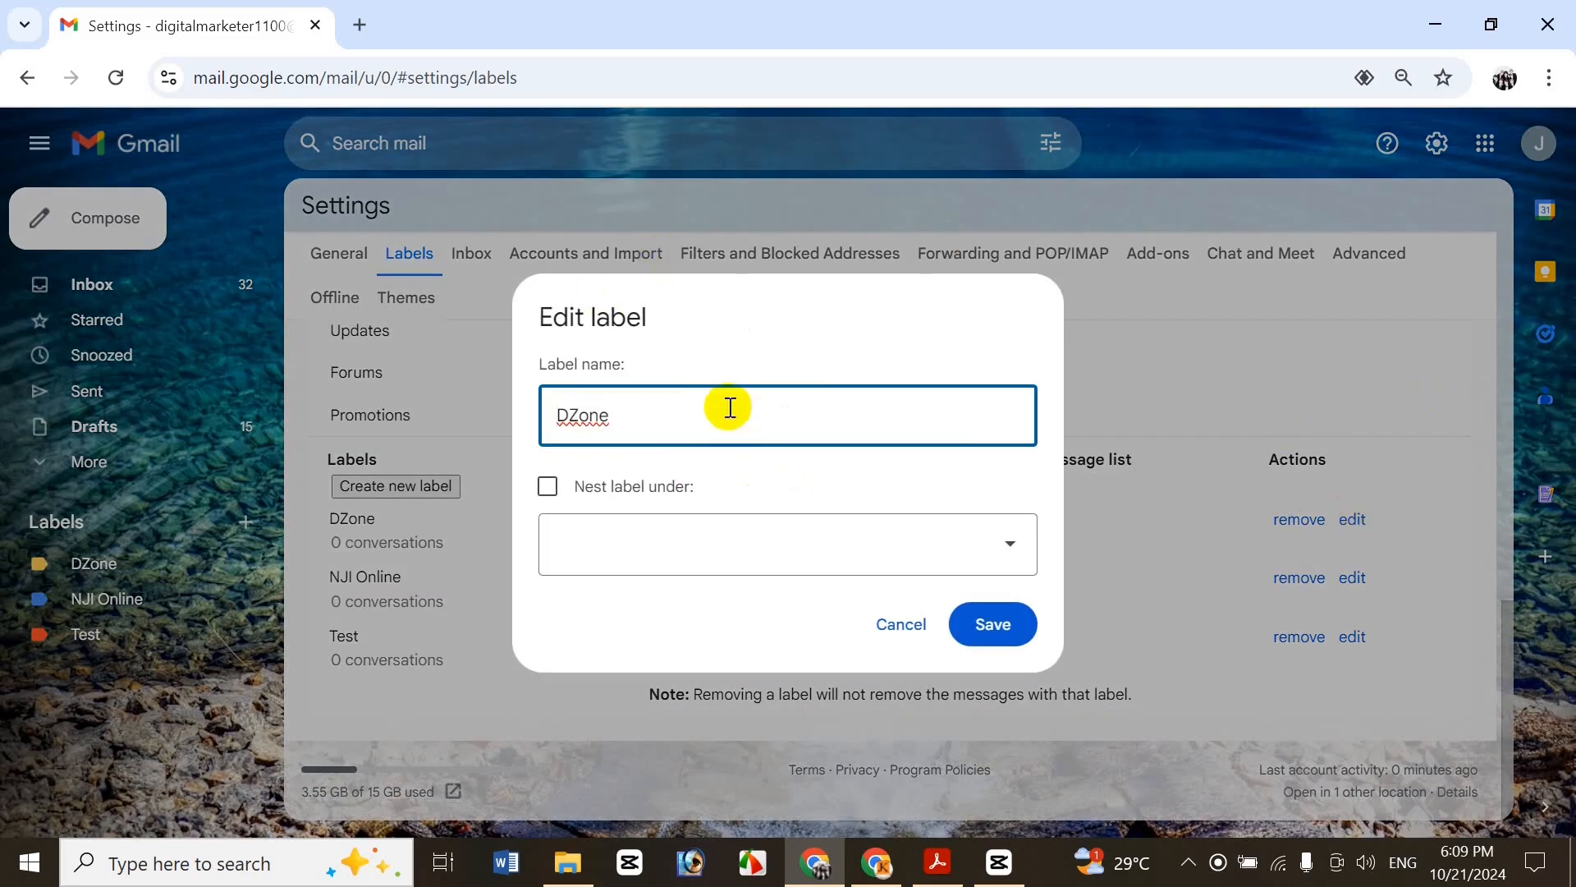
{"action": "left_click", "coordinate": [962, 625]}
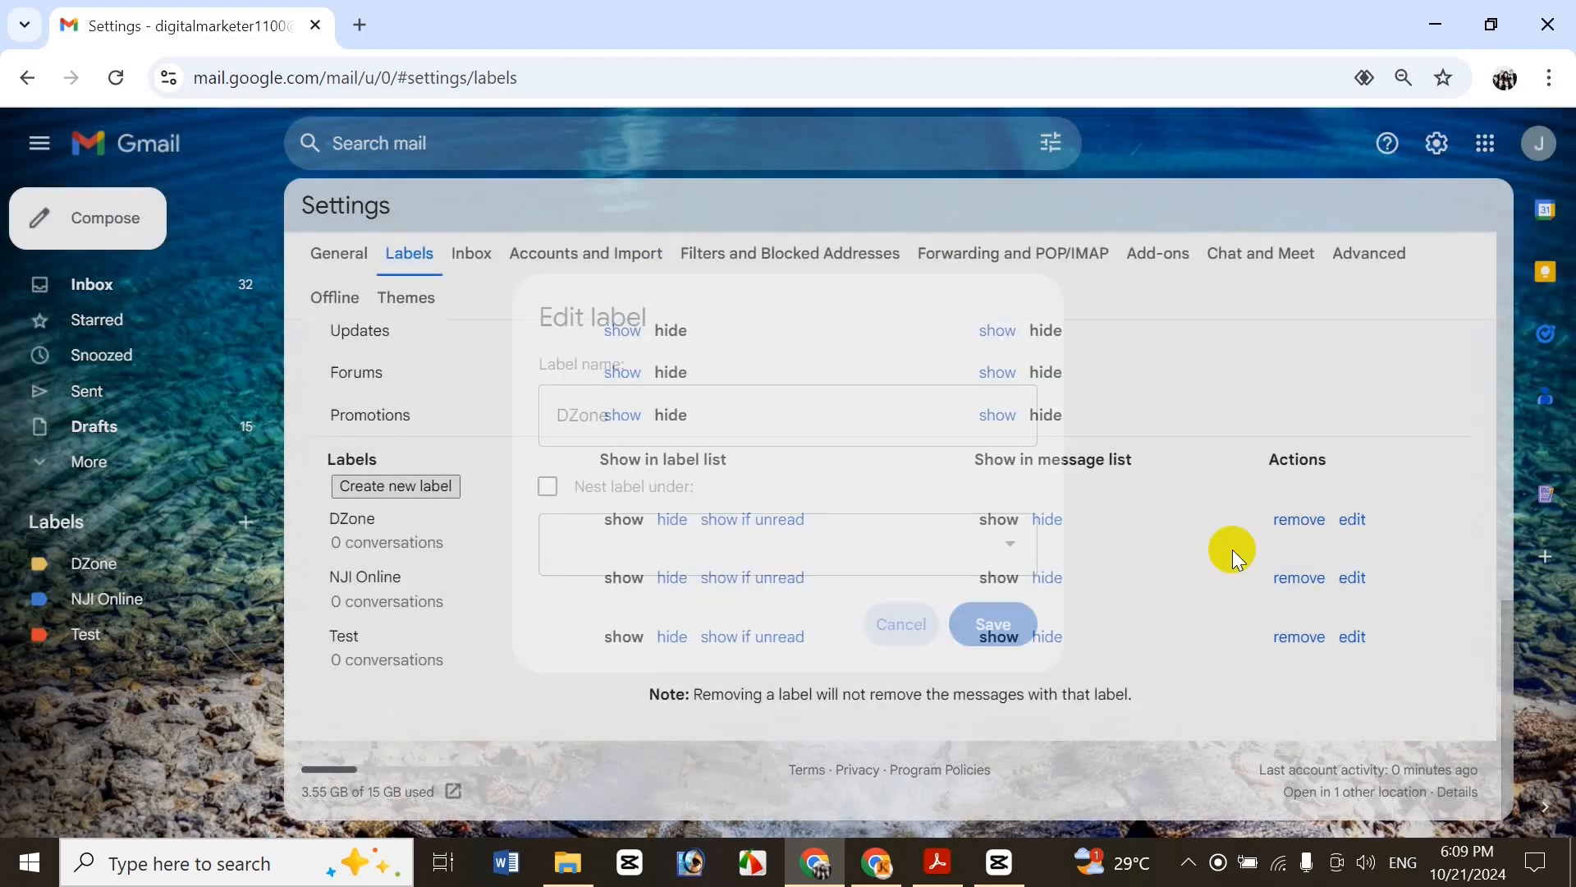
Rename the "NJI Online" label to "NJI Online BTS" and nest the "Test" label under it
{"action": "left_click", "coordinate": [1350, 578]}
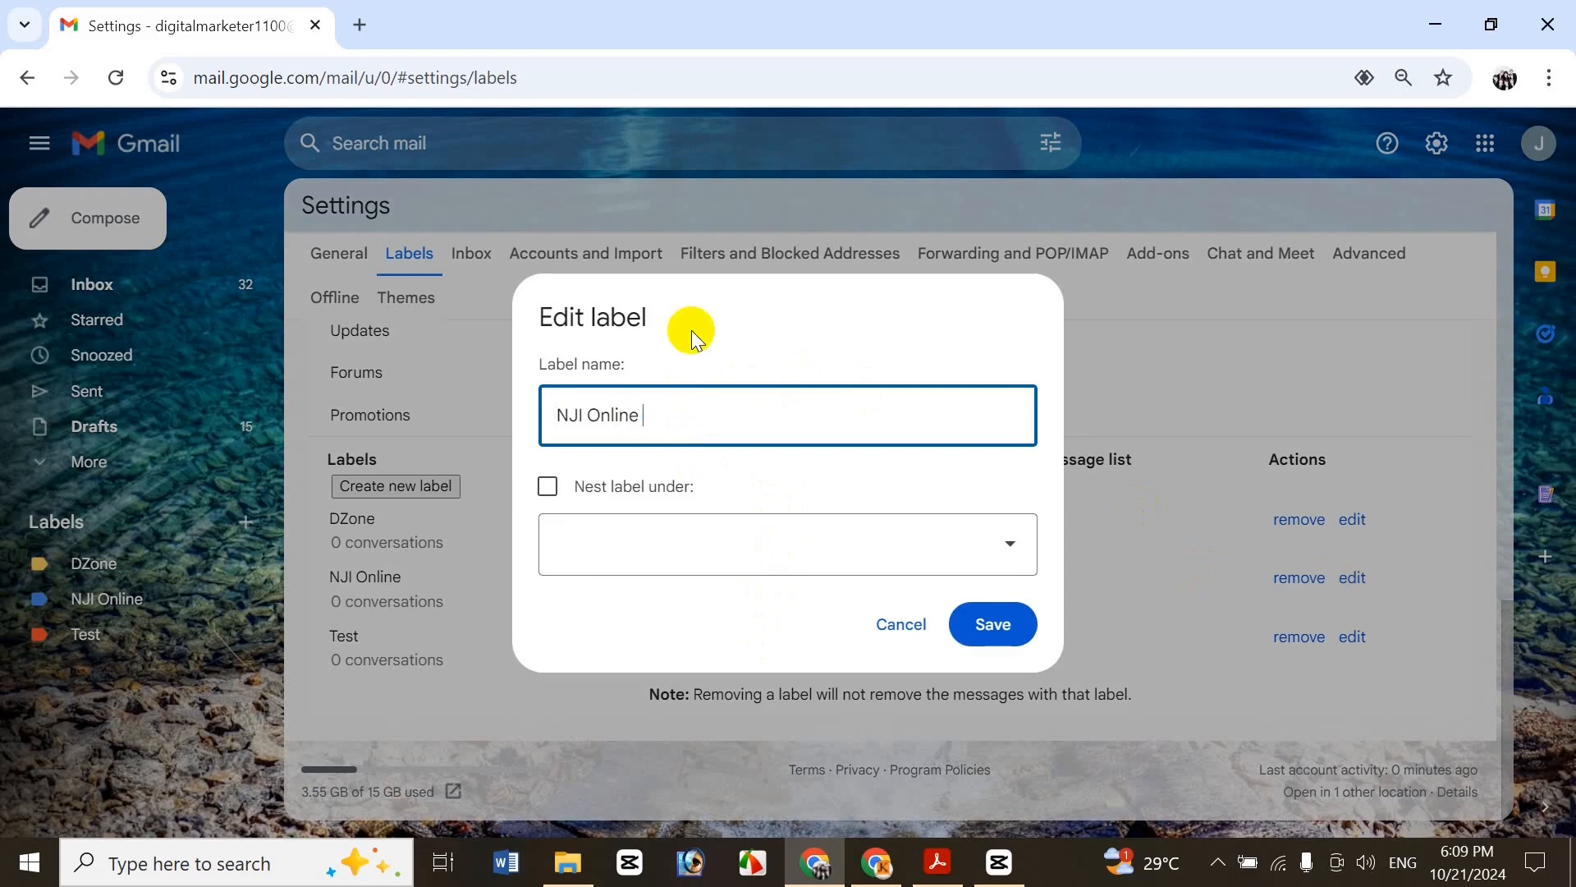
{"action": "left_click", "coordinate": [991, 632]}
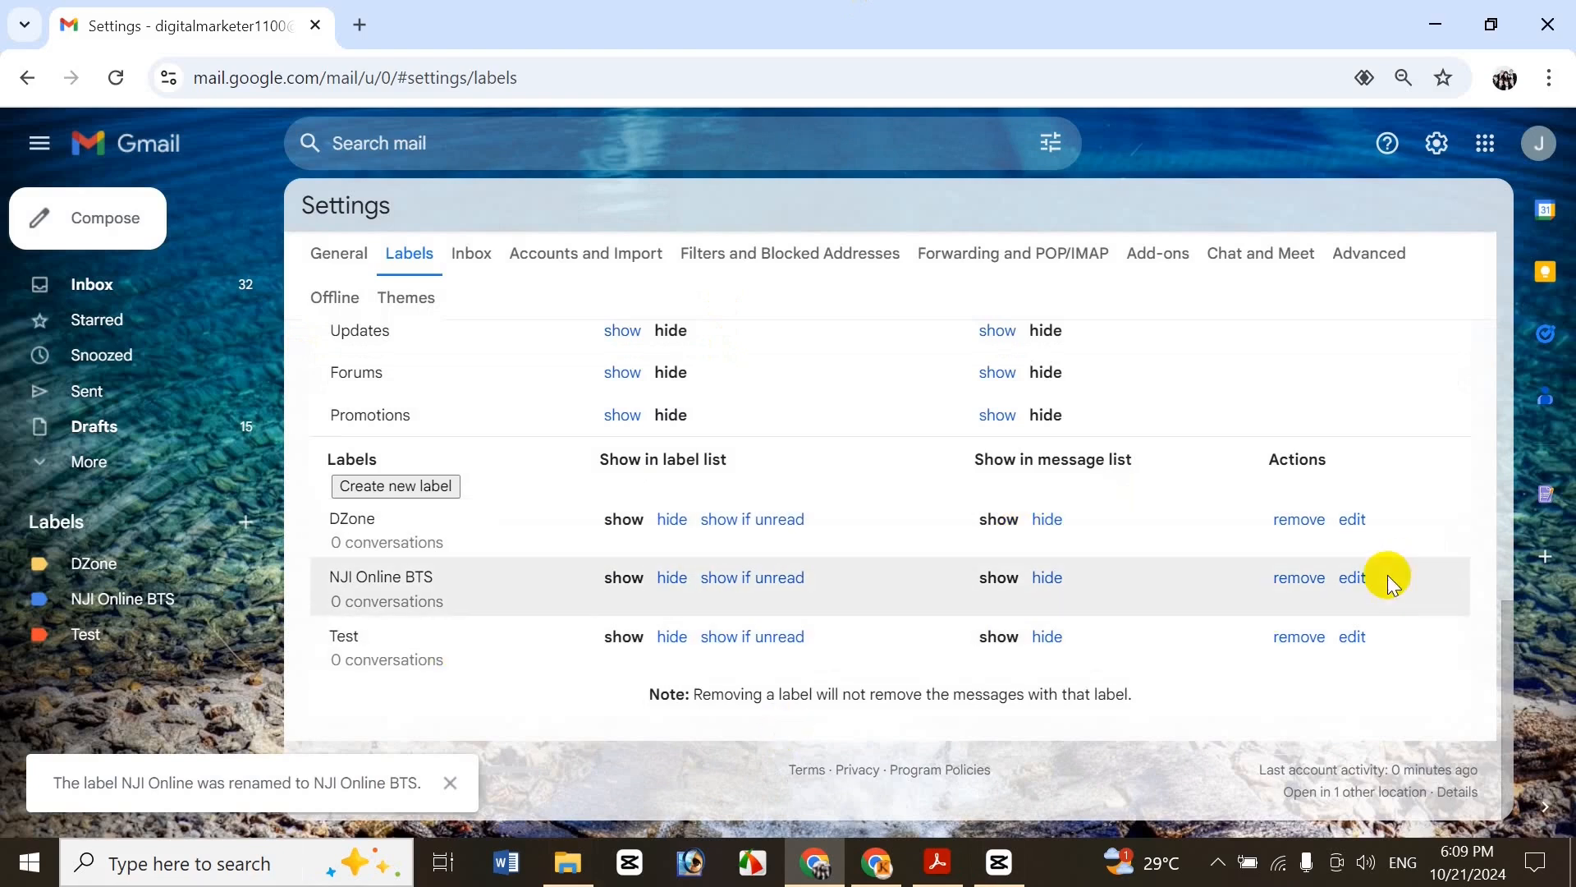
{"action": "left_click", "coordinate": [1353, 638]}
{"action": "left_click", "coordinate": [668, 554]}
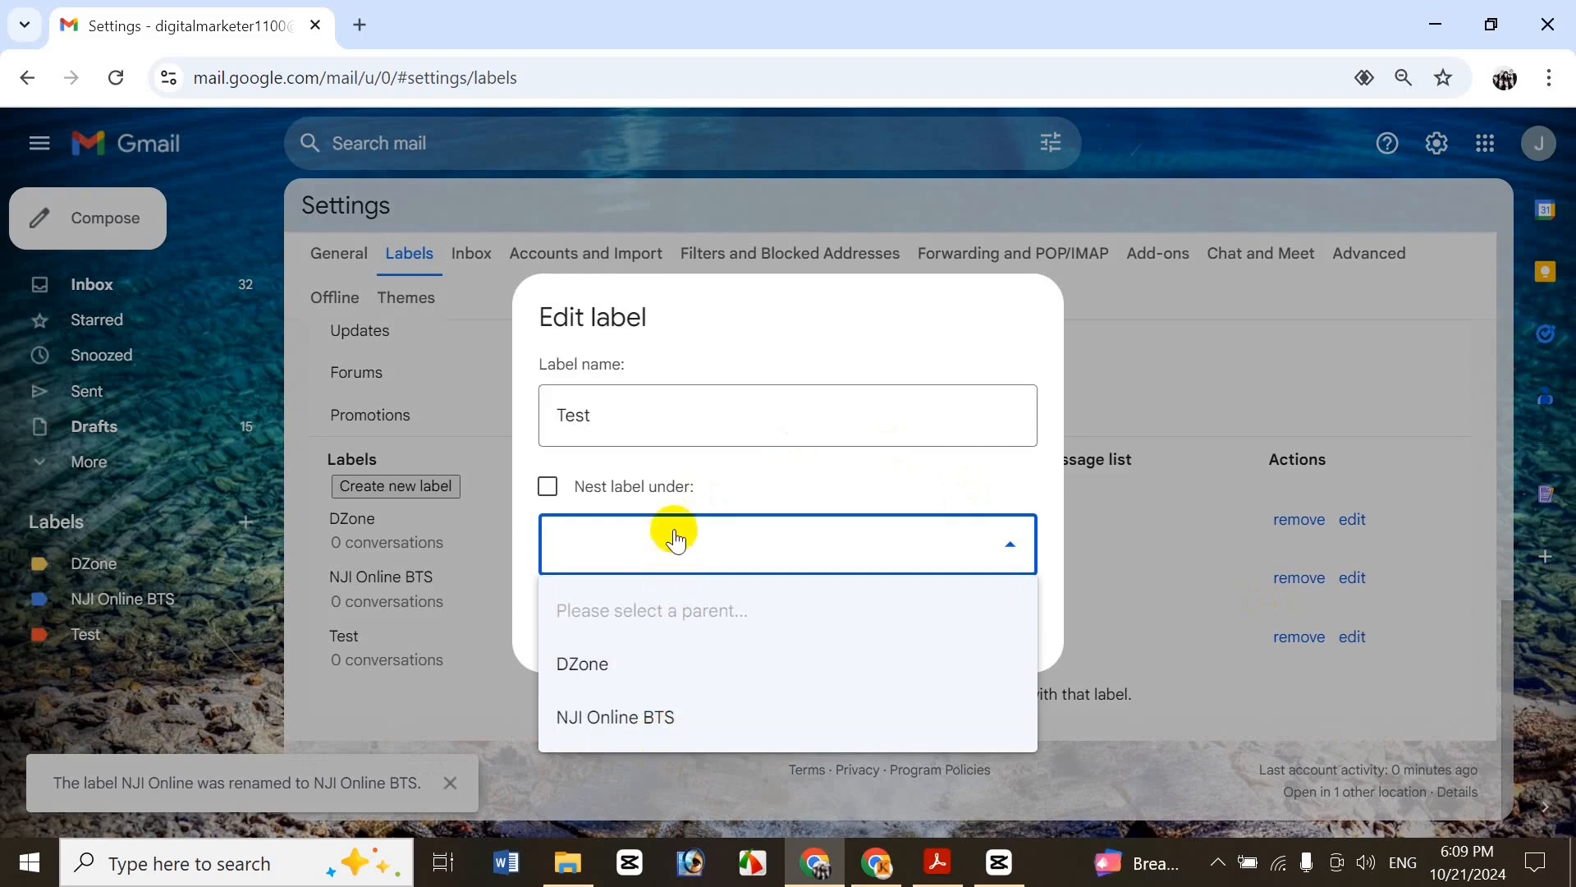
{"action": "left_click", "coordinate": [657, 716]}
{"action": "left_click", "coordinate": [1018, 626]}
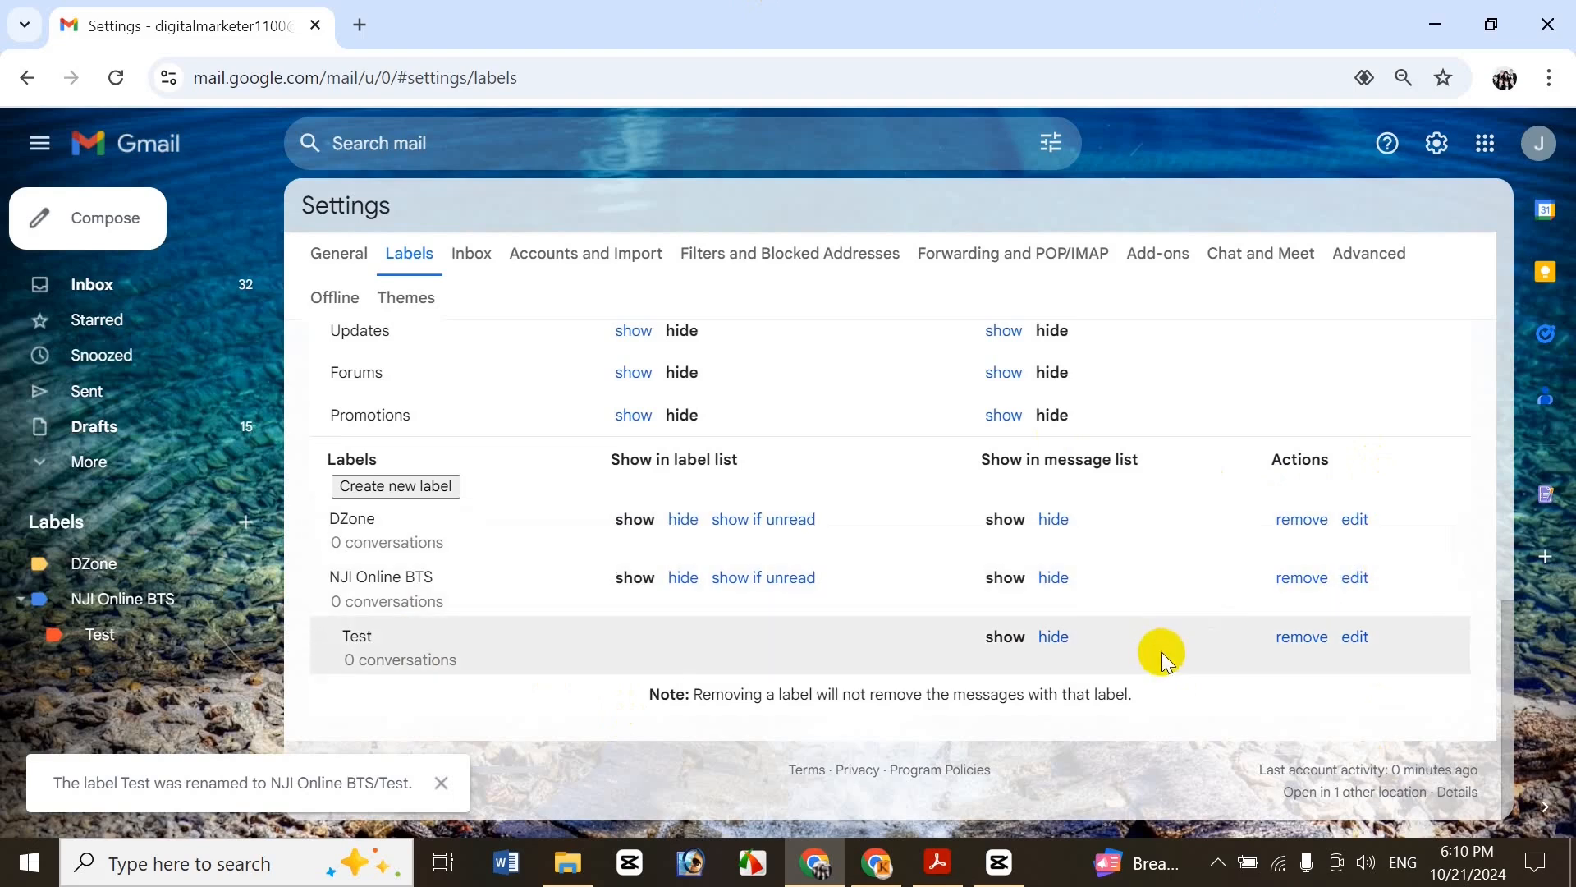
Check the removal confirmation of the nested "Test" label and the edit form of the "DZone" label, closing both without changes
{"action": "left_click", "coordinate": [1302, 637]}
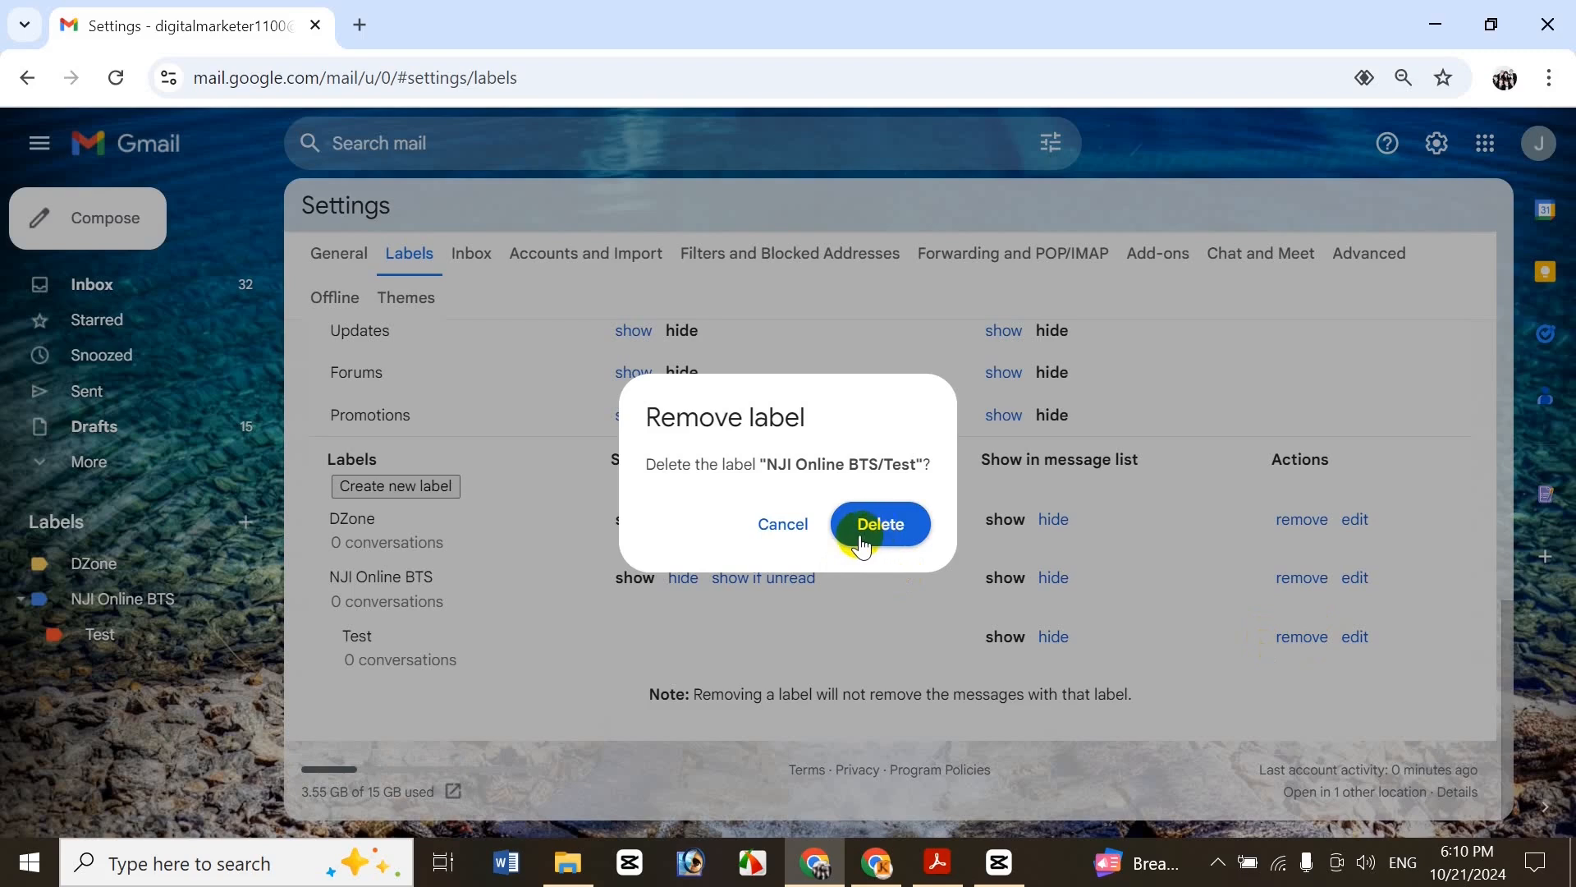
{"action": "left_click", "coordinate": [786, 525]}
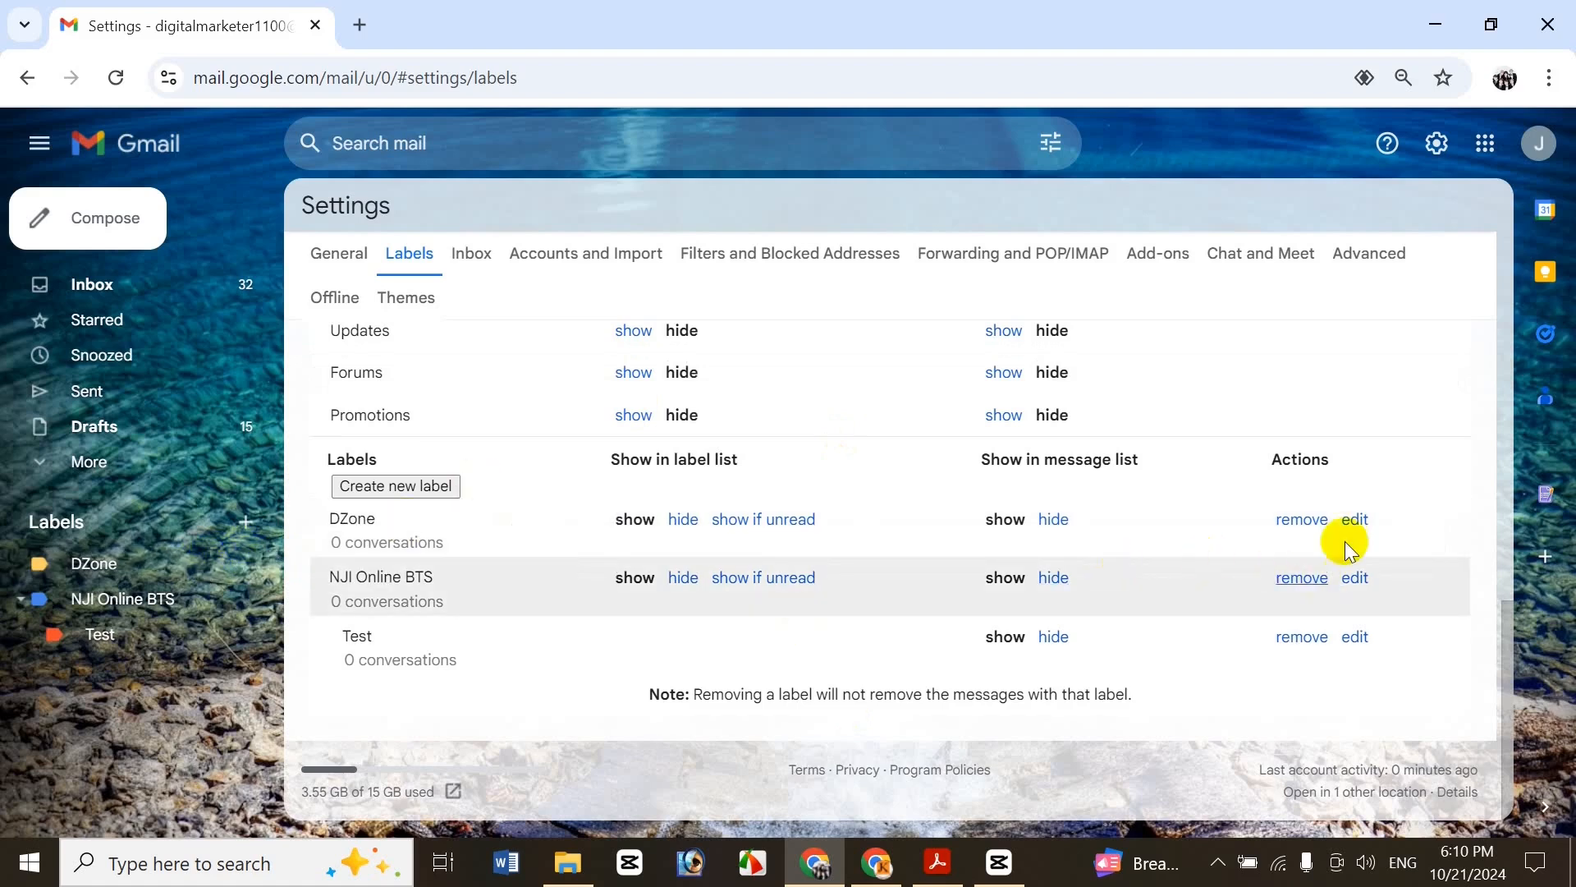
{"action": "left_click", "coordinate": [253, 565]}
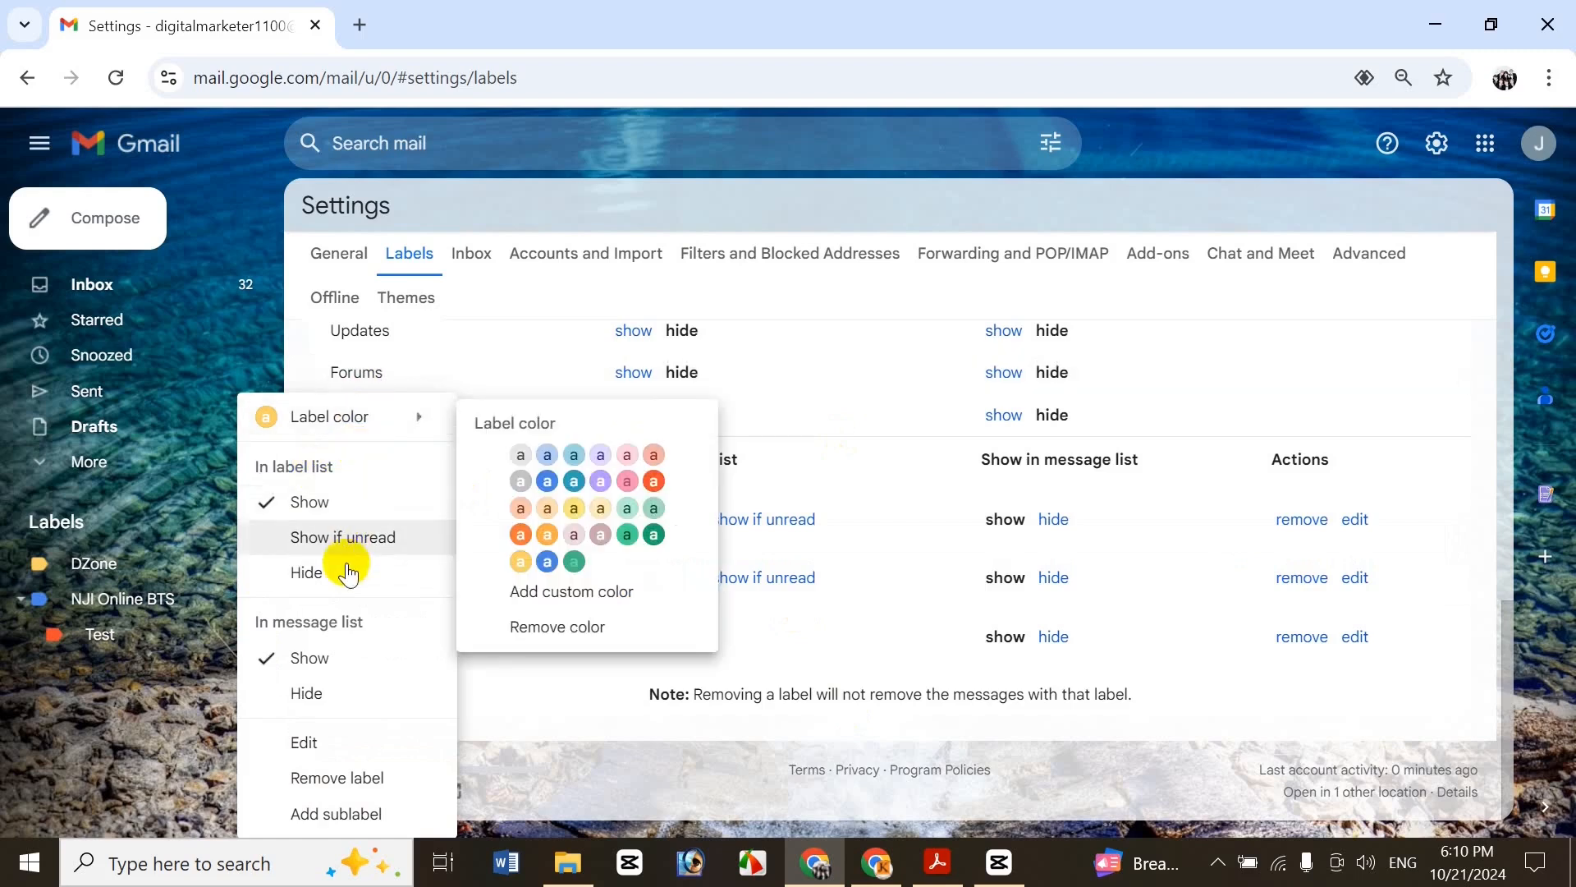
{"action": "left_click", "coordinate": [319, 760]}
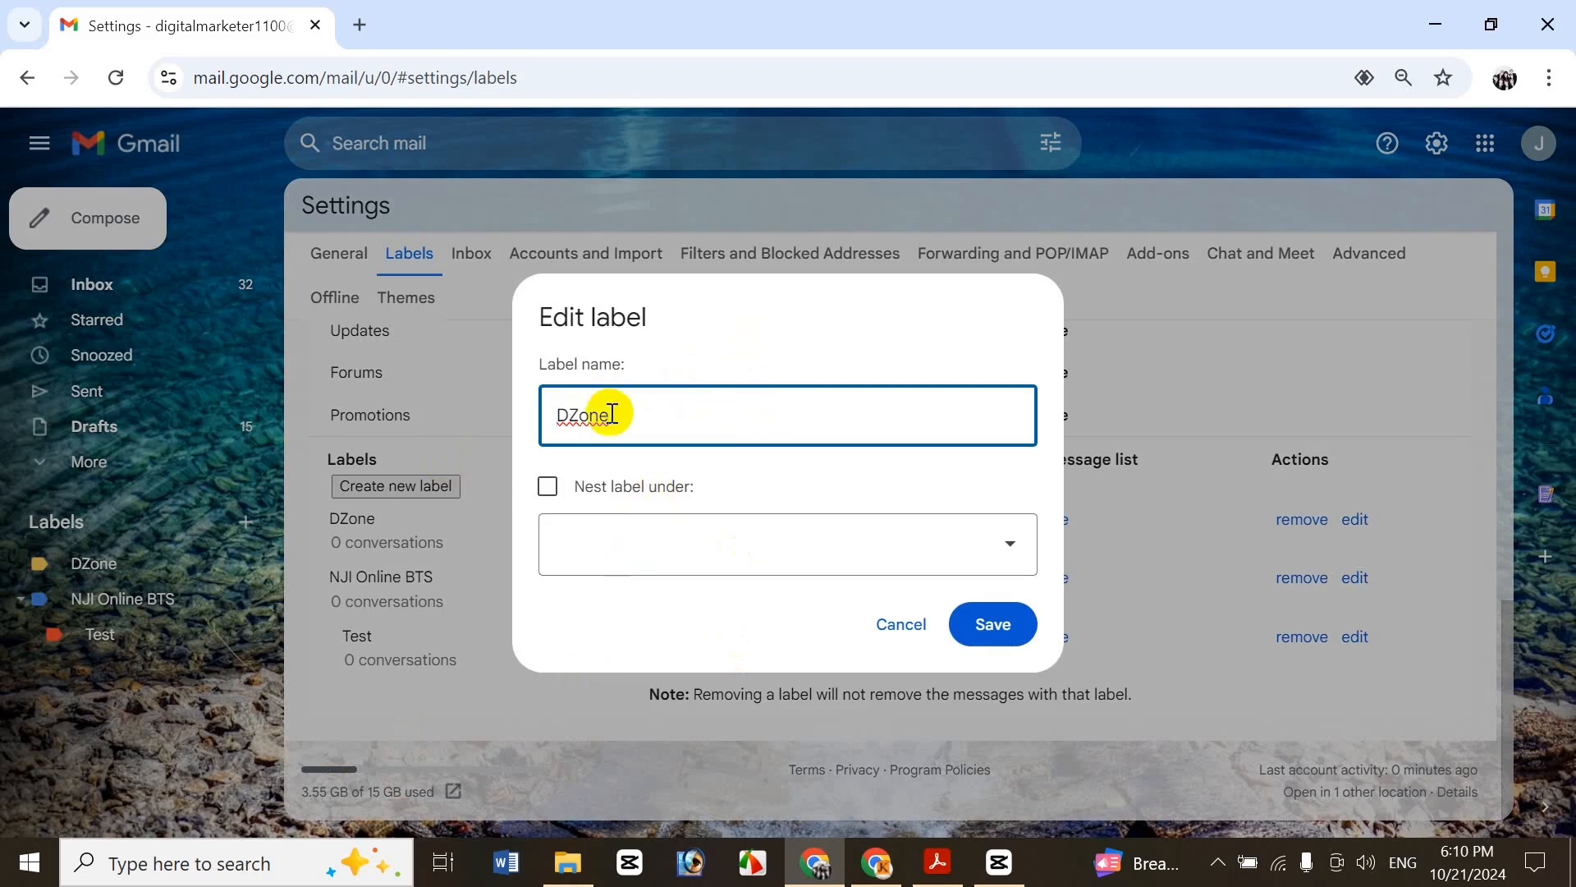
{"action": "left_click", "coordinate": [633, 538]}
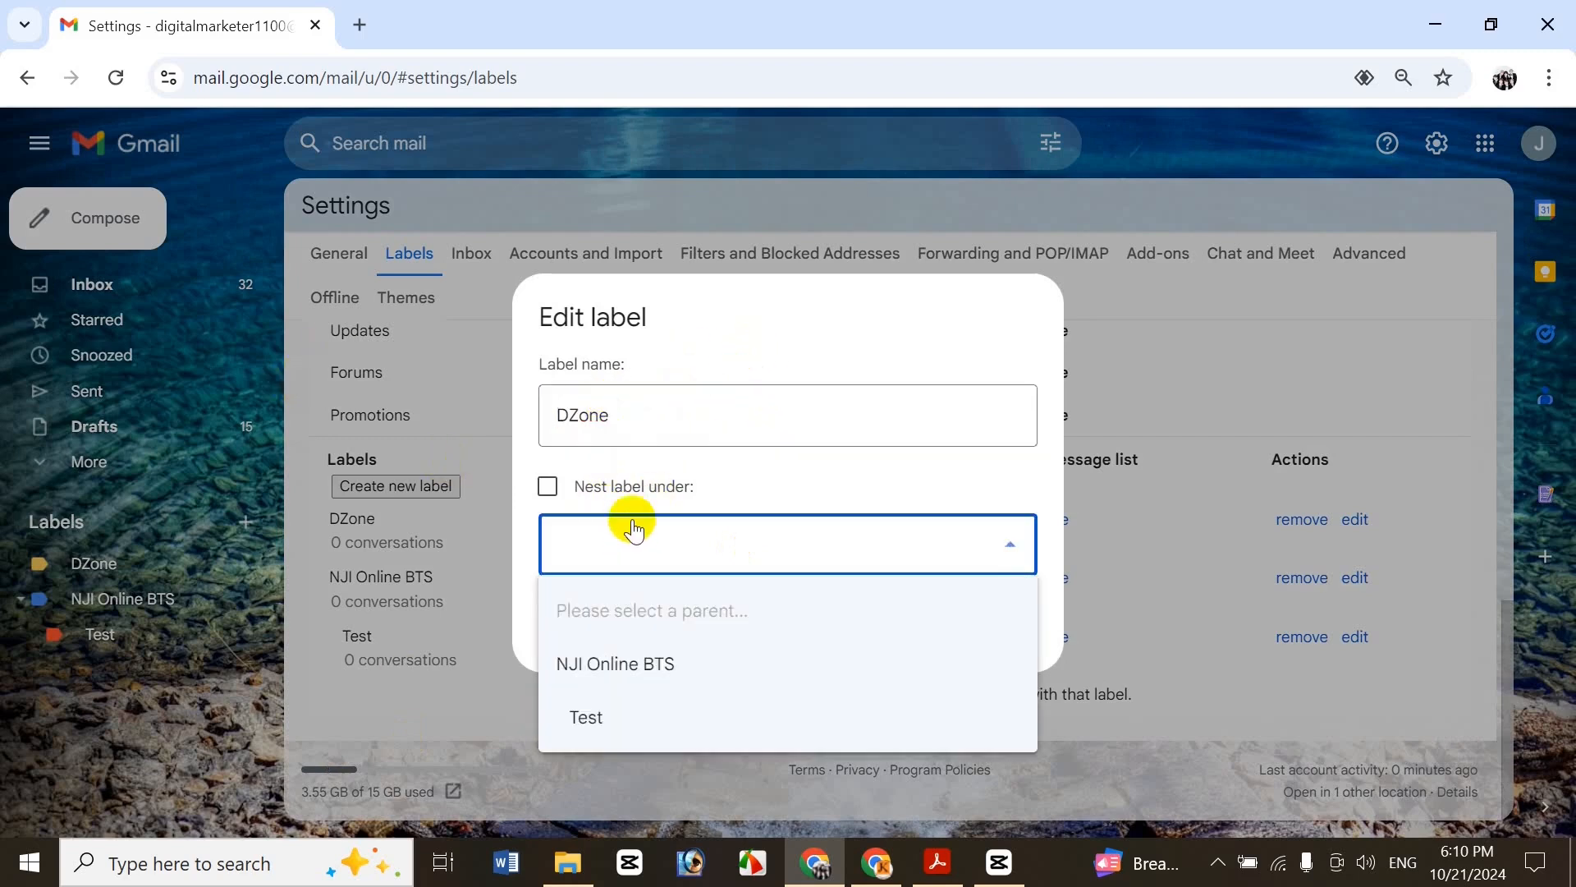
{"action": "left_click", "coordinate": [652, 460]}
{"action": "left_click", "coordinate": [1258, 343]}
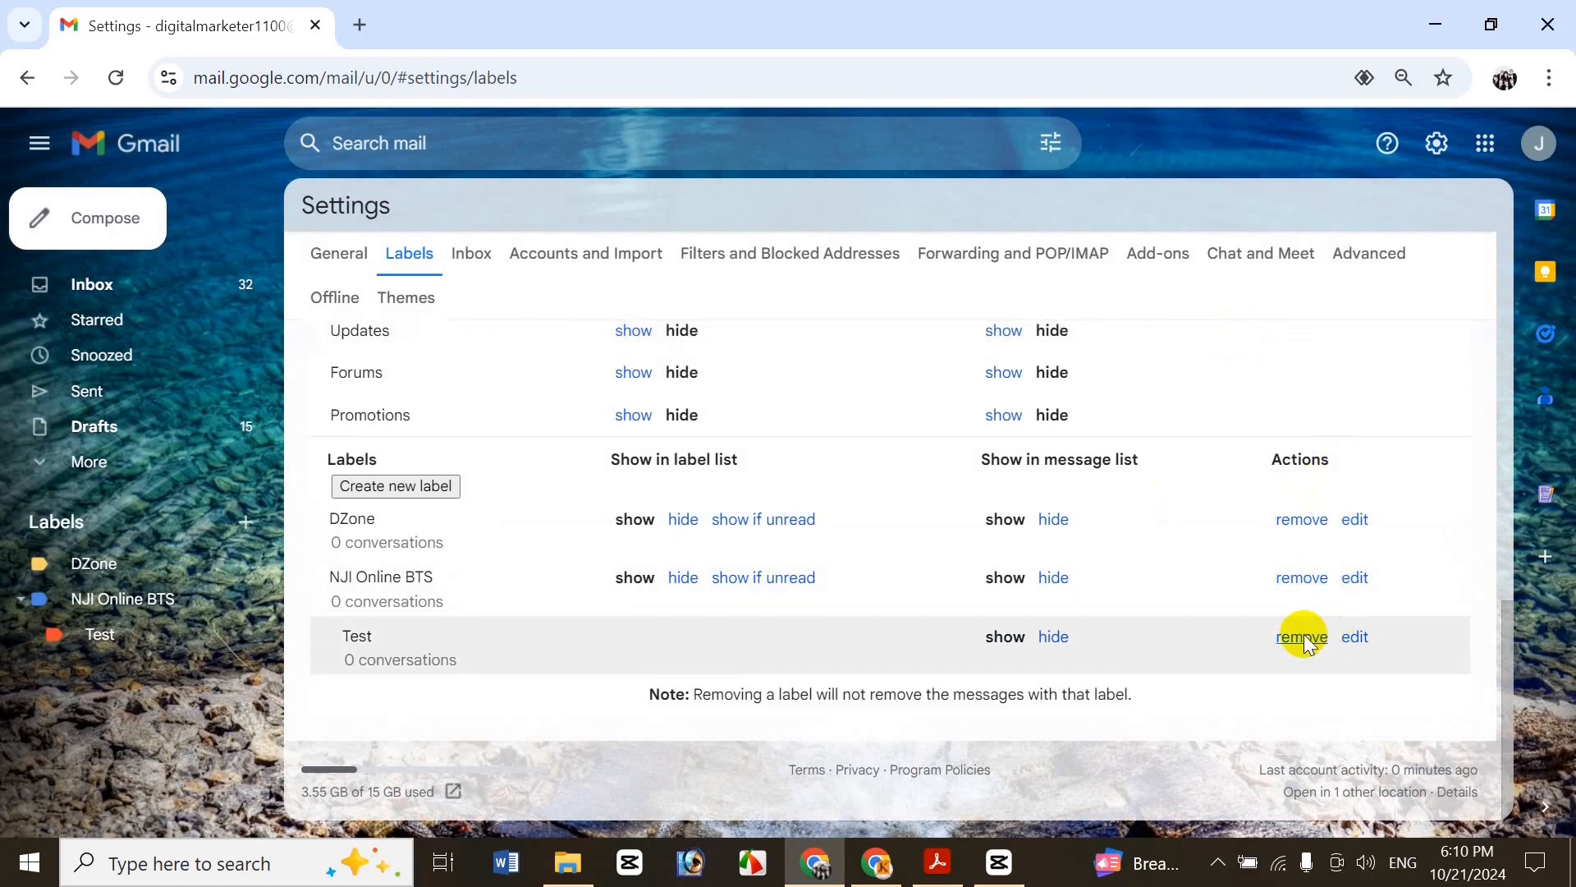
Delete the "Test" label nested under "NJI Online BTS" and check the options available for the "DZone" label
{"action": "left_click", "coordinate": [1304, 637]}
{"action": "left_click", "coordinate": [890, 533]}
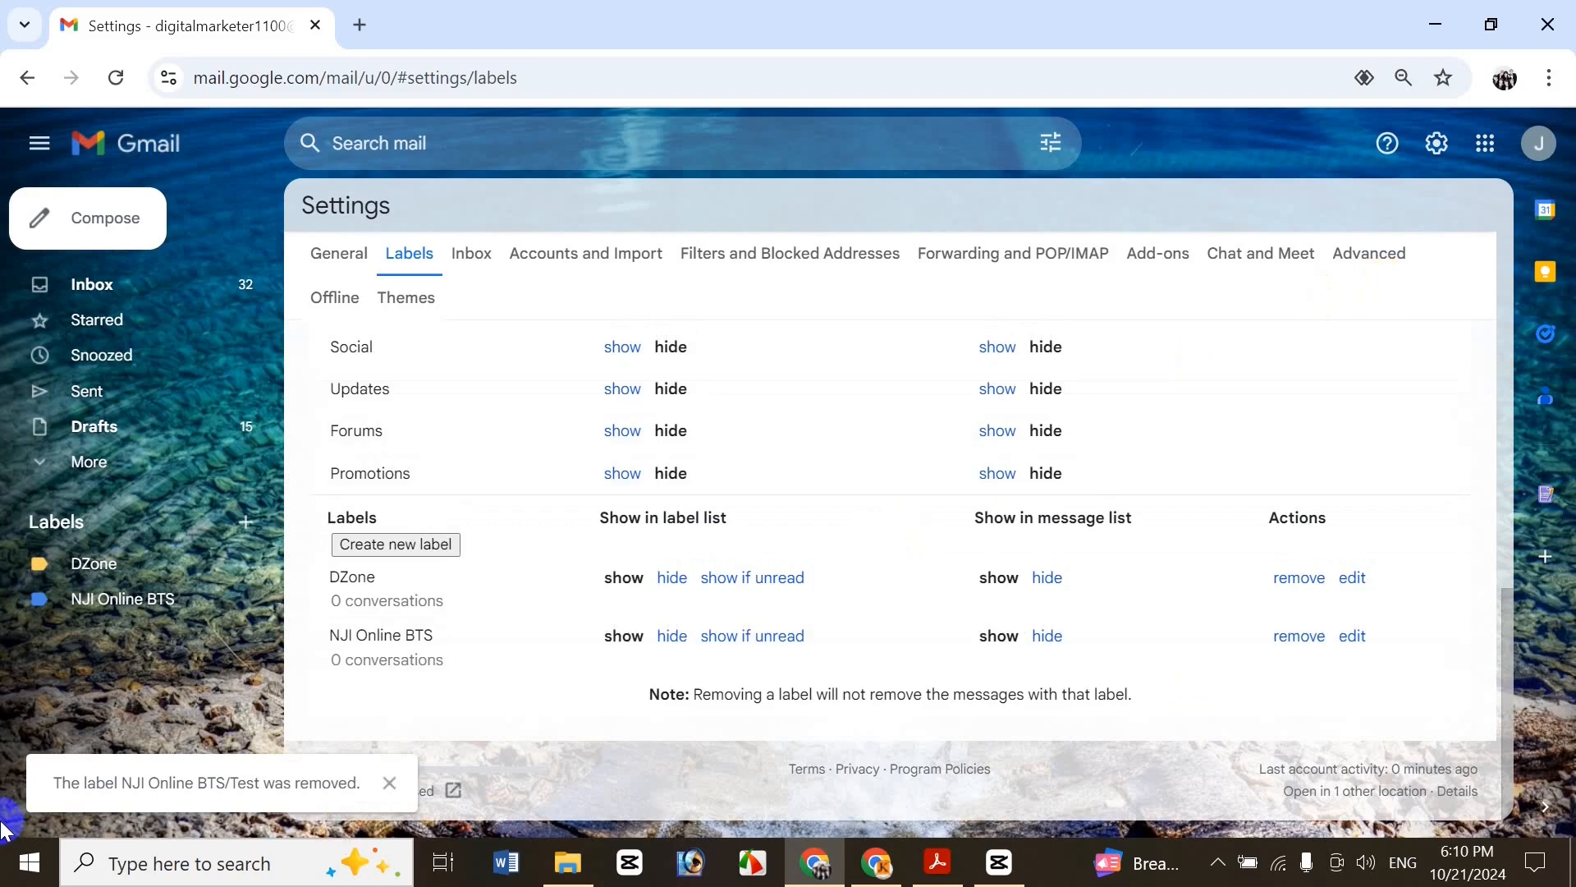
{"action": "left_click", "coordinate": [247, 566]}
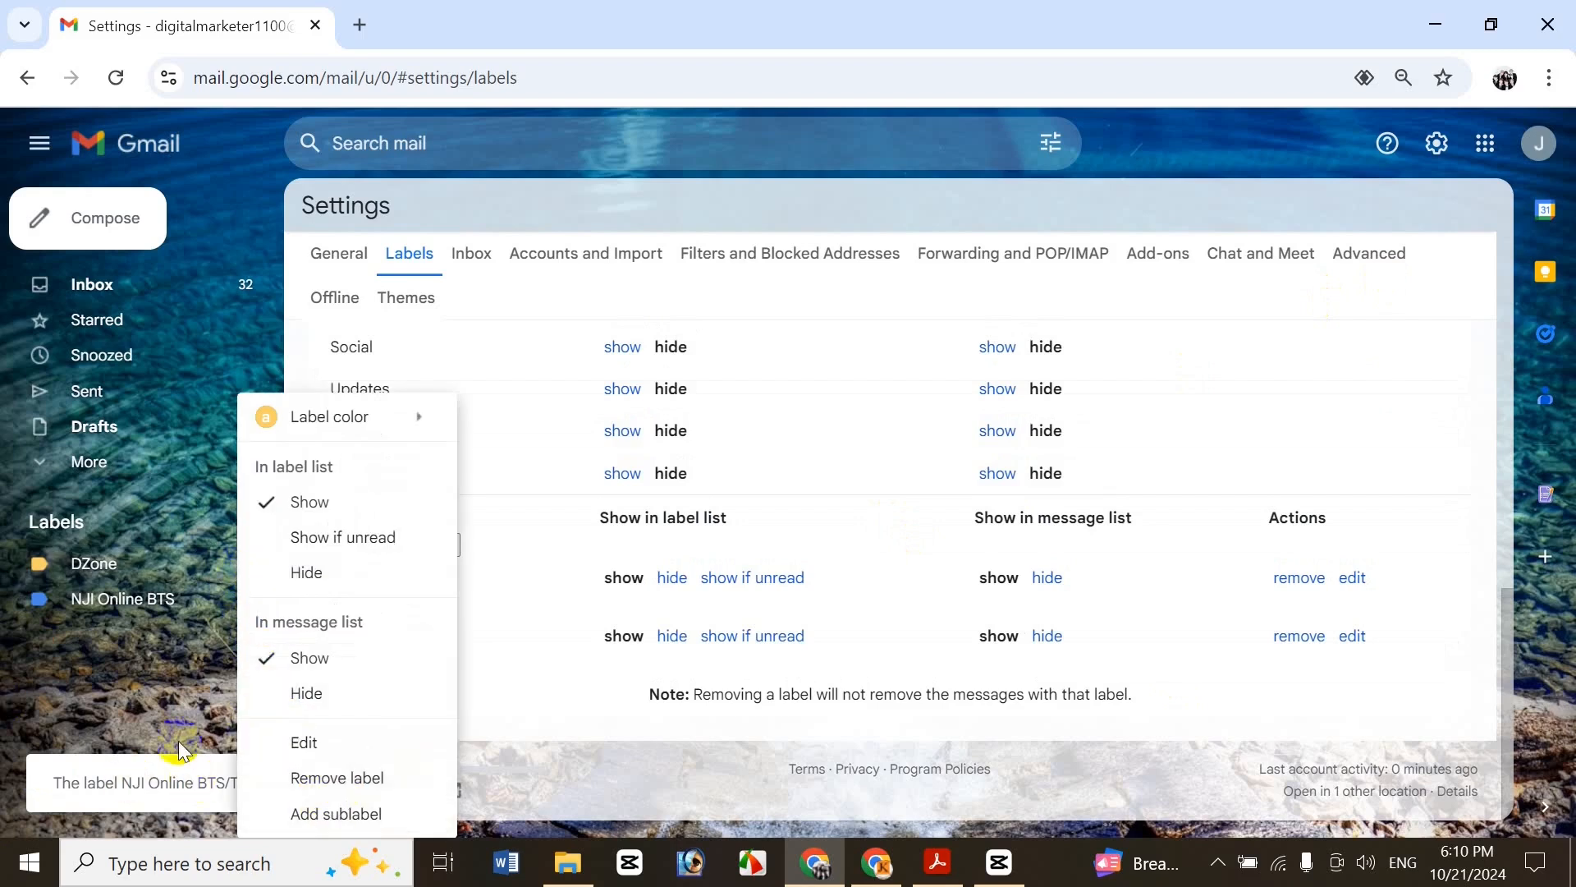
{"action": "left_click", "coordinate": [169, 681]}
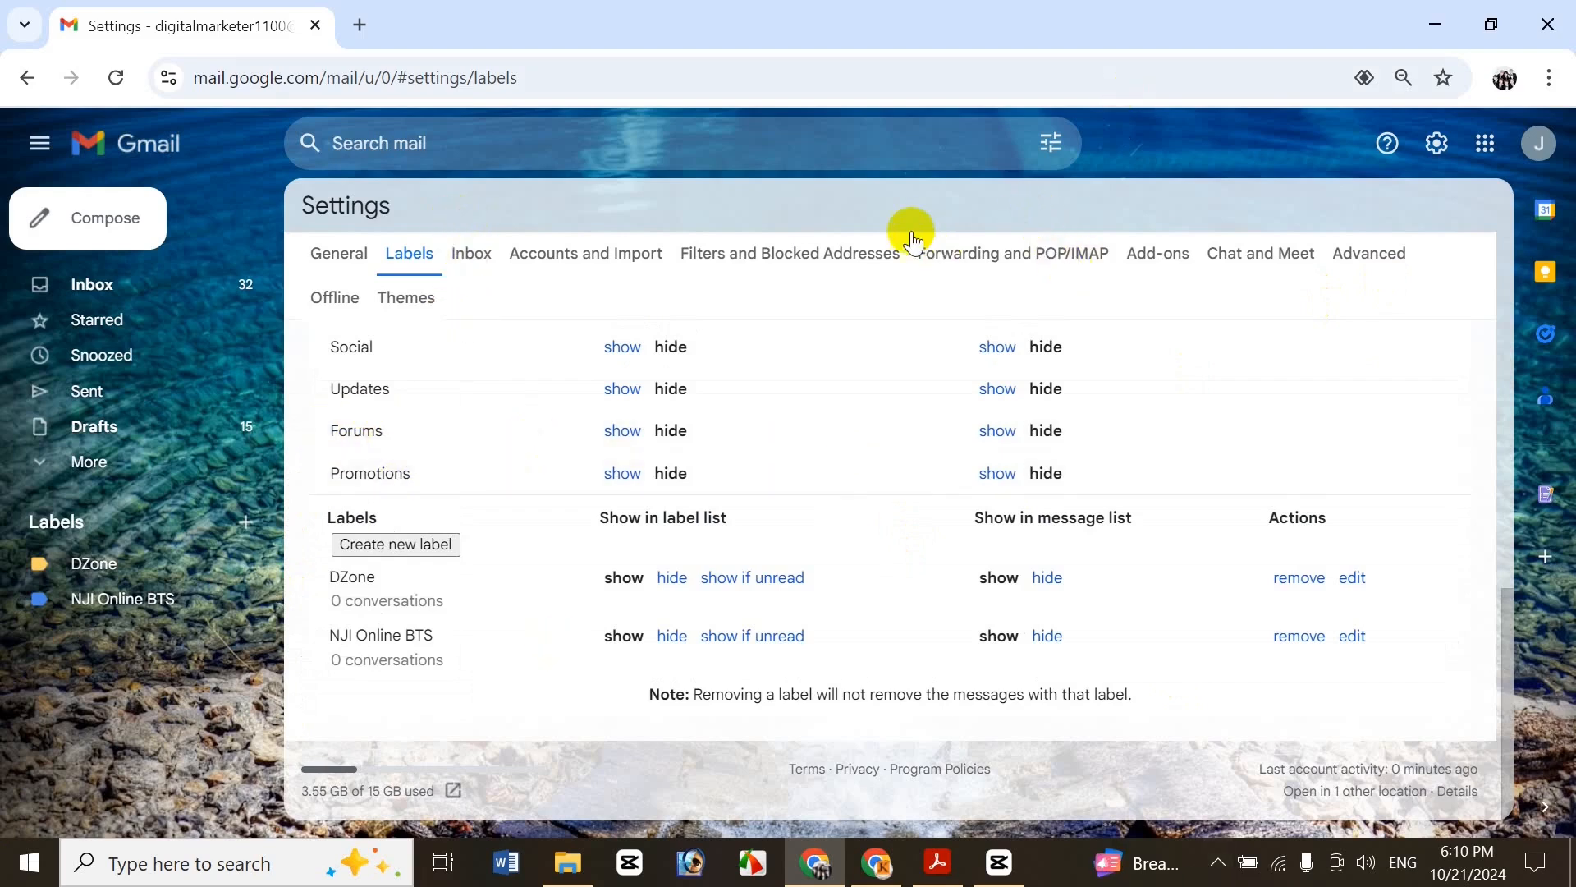
Try to update the "from:instapaper" filter with Apply the label enabled and no label chosen, and leave the filter form
{"action": "left_click", "coordinate": [848, 253]}
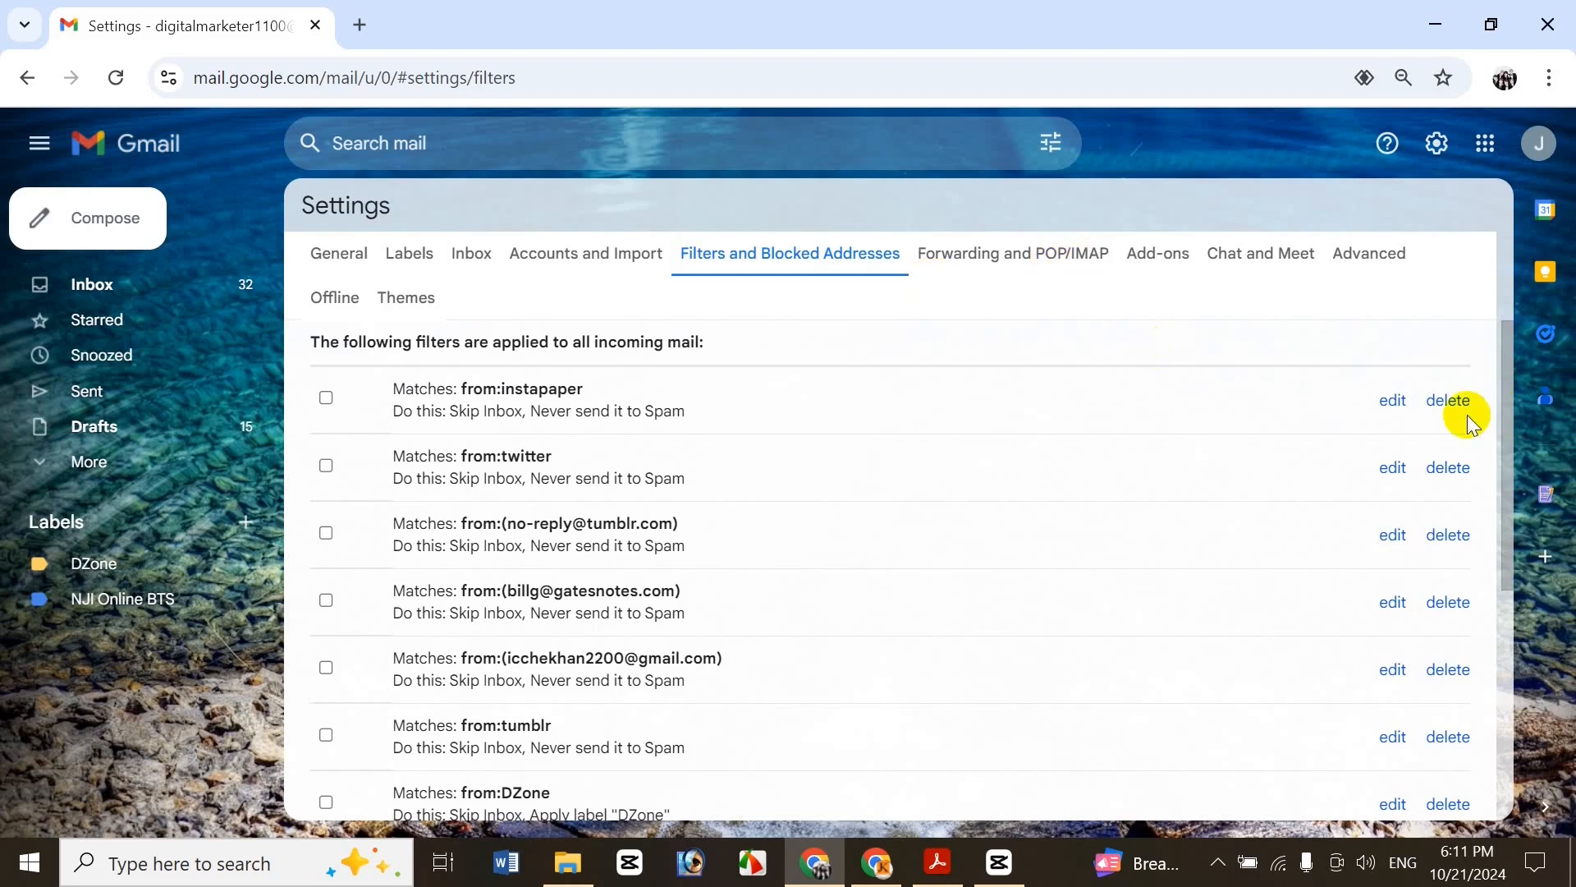
{"action": "left_click_drag", "start_coordinate": [1507, 416], "coordinate": [1456, 380]}
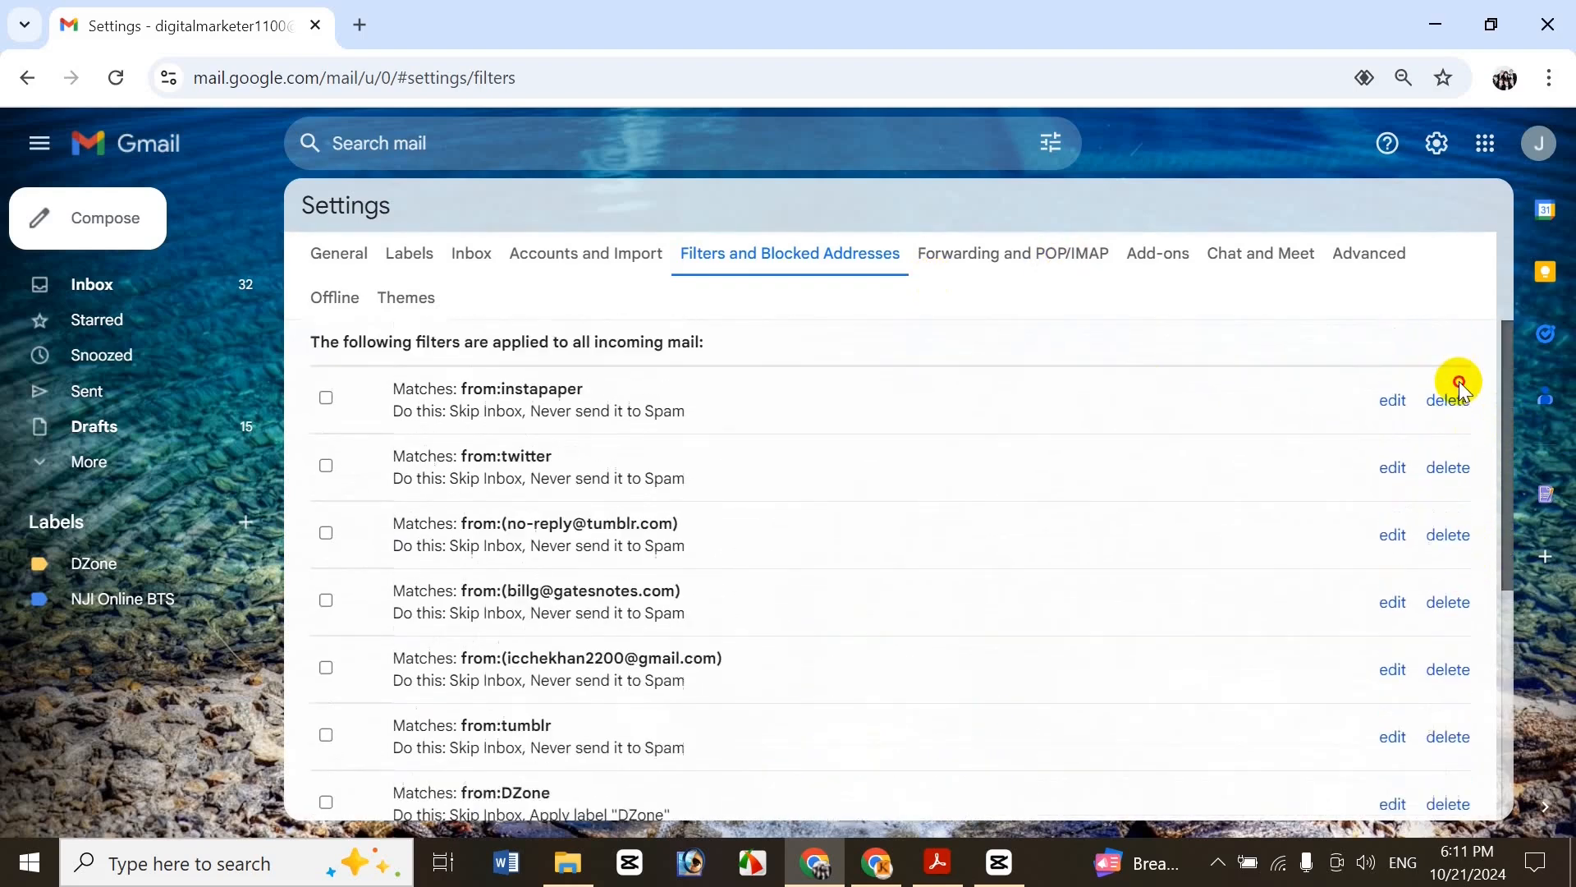
{"action": "left_click", "coordinate": [1398, 402]}
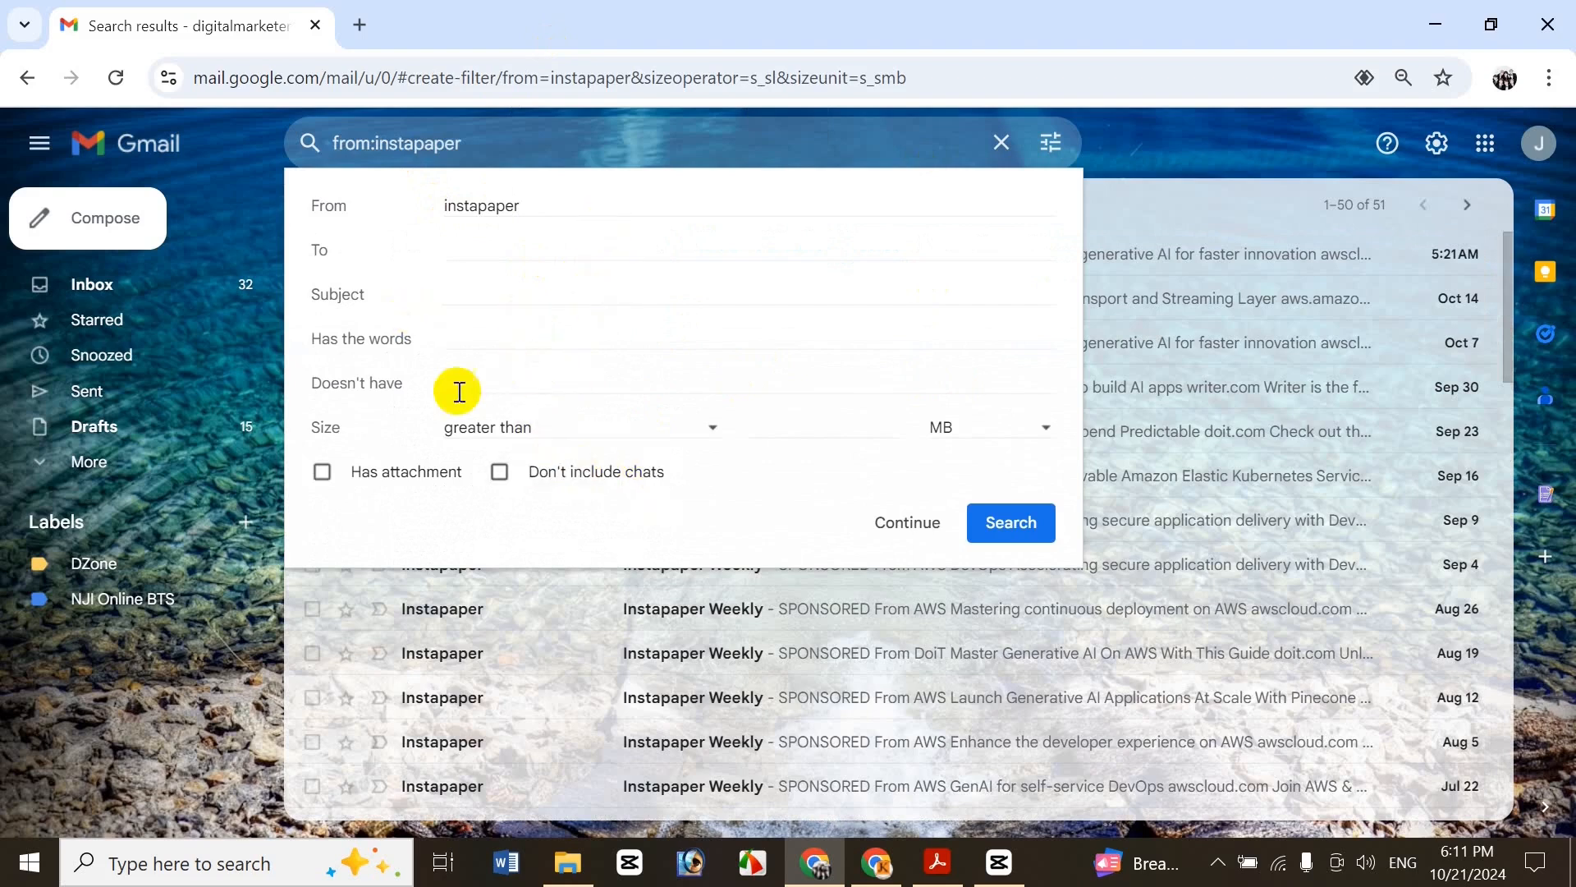
{"action": "left_click", "coordinate": [909, 523]}
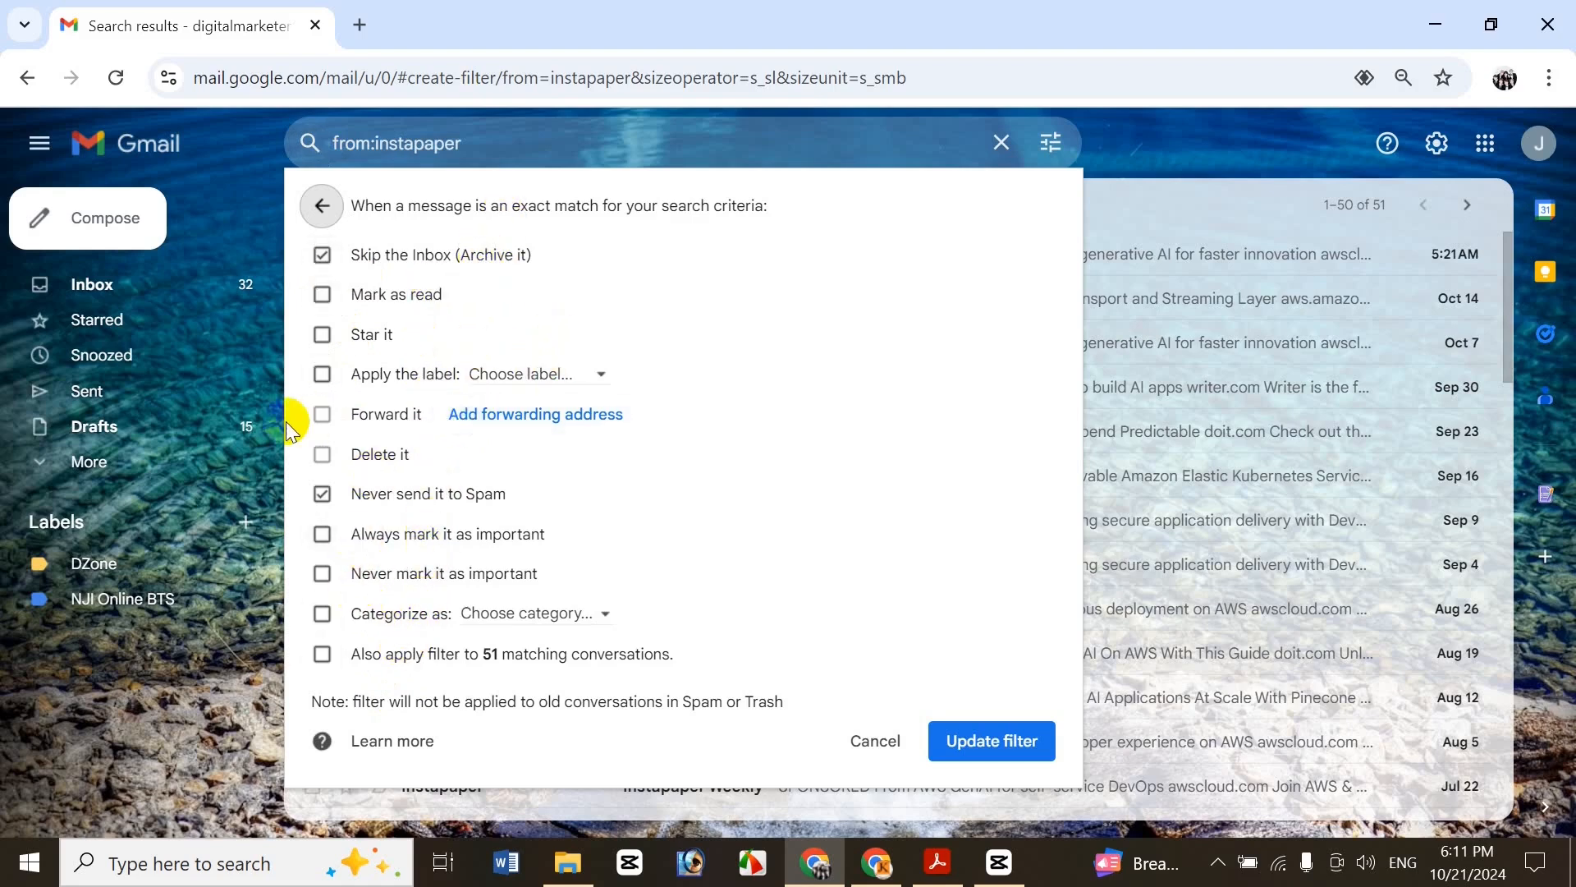
{"action": "left_click", "coordinate": [327, 374]}
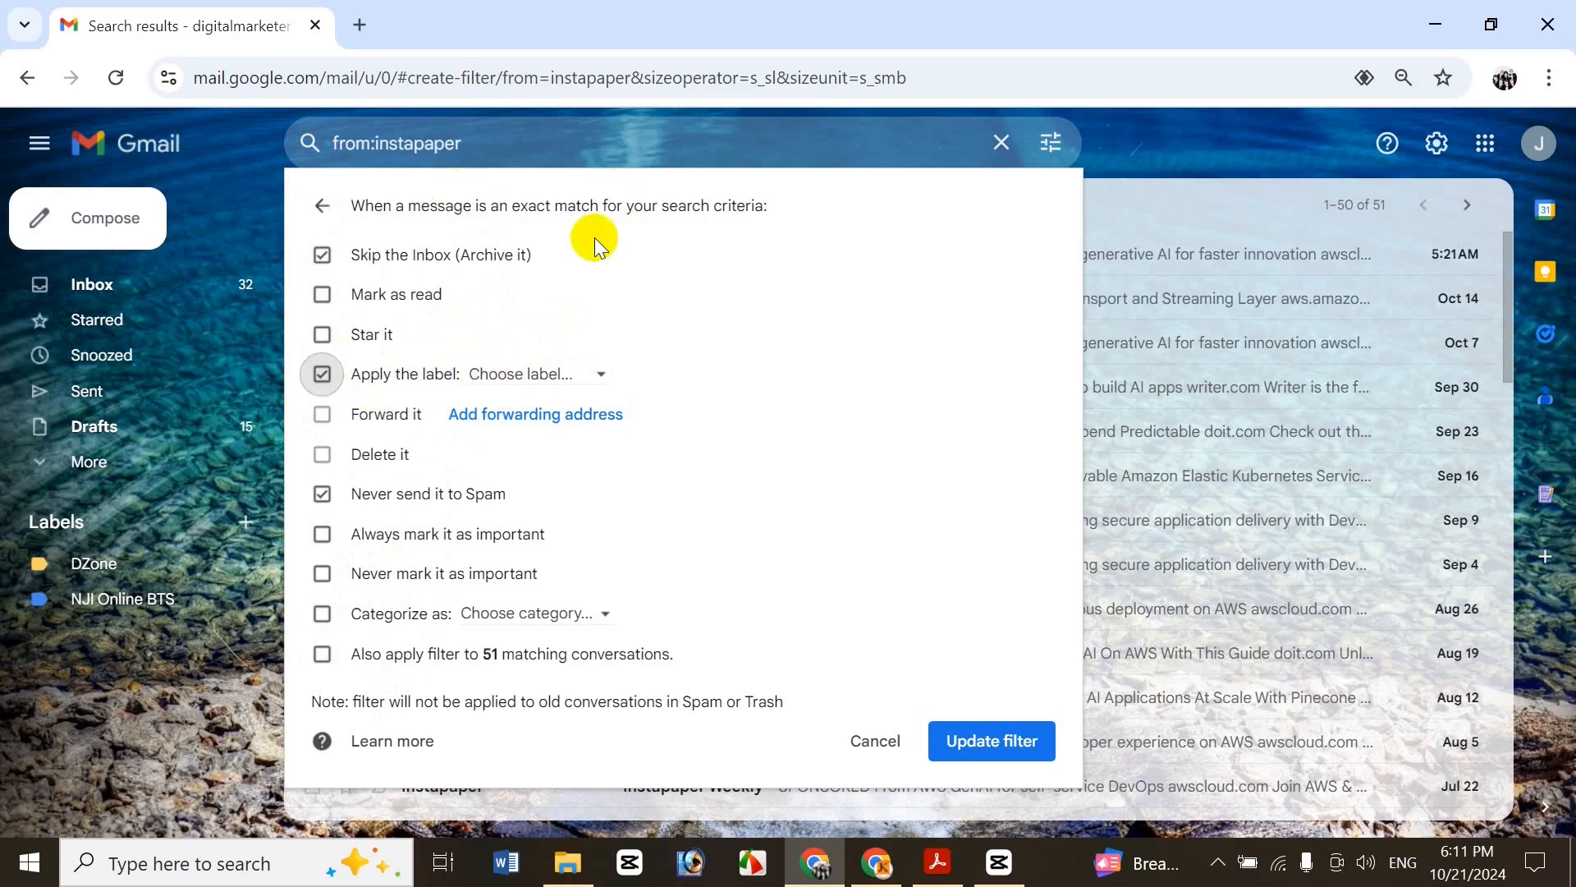
{"action": "left_click", "coordinate": [977, 743]}
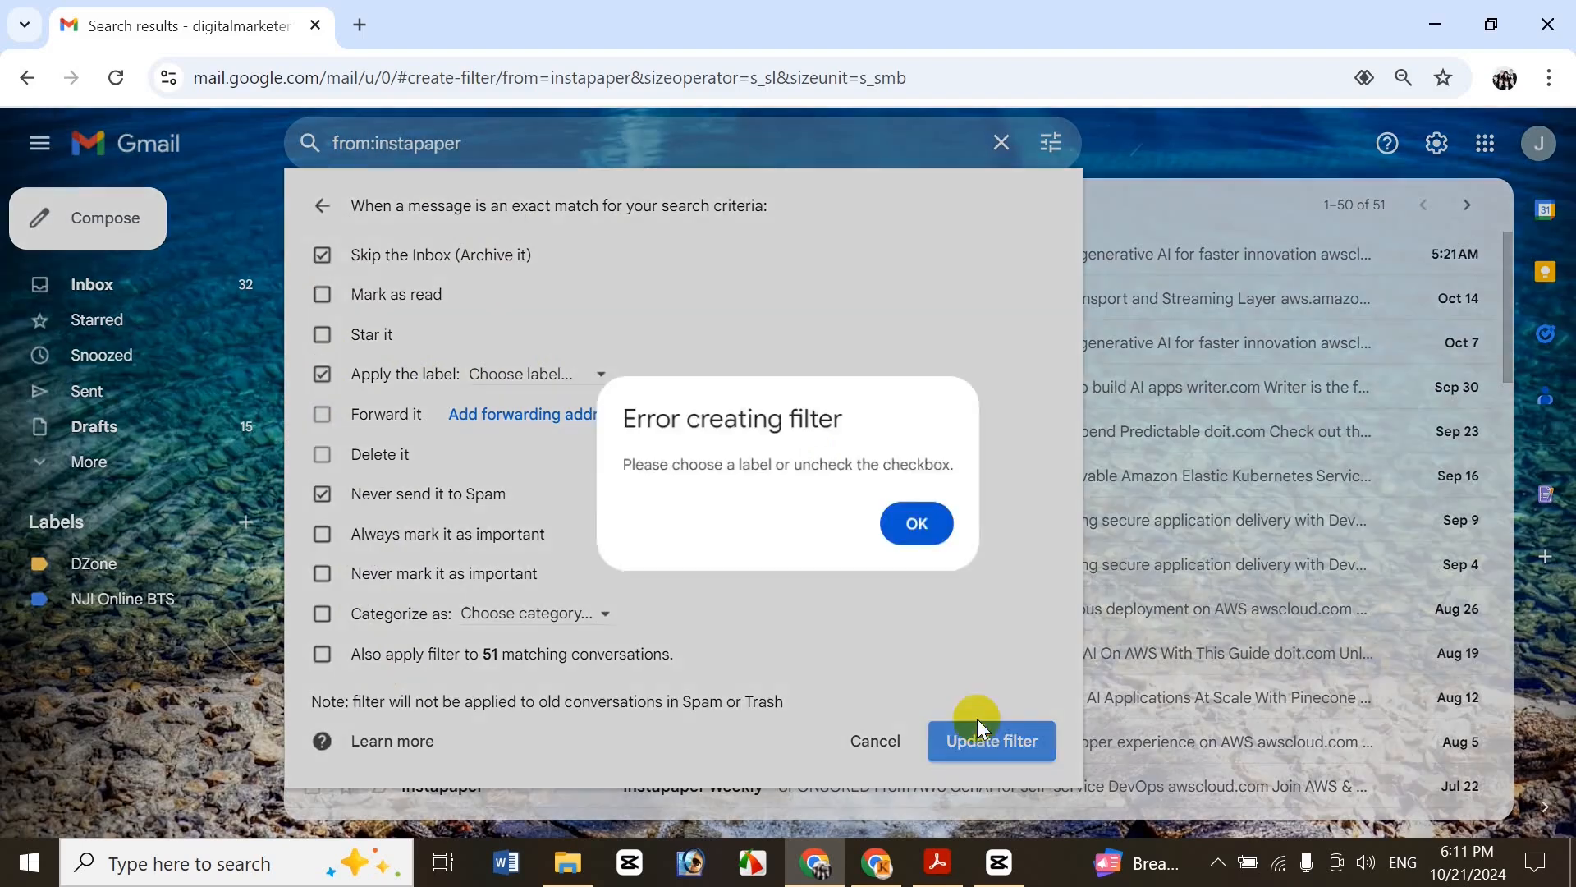
{"action": "left_click", "coordinate": [919, 517]}
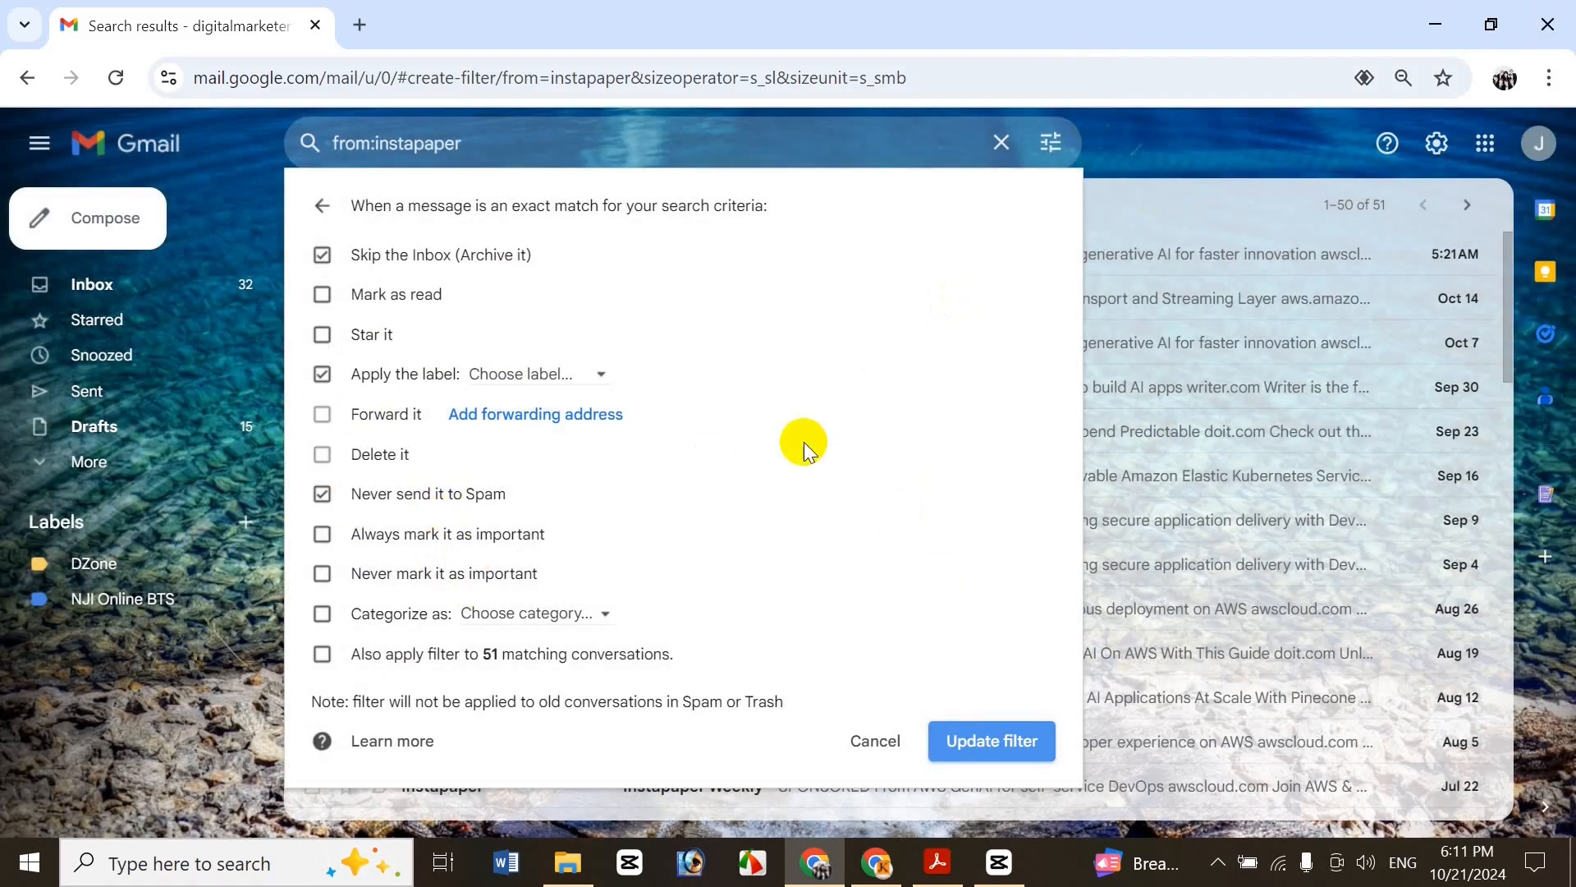
{"action": "left_click", "coordinate": [1196, 193]}
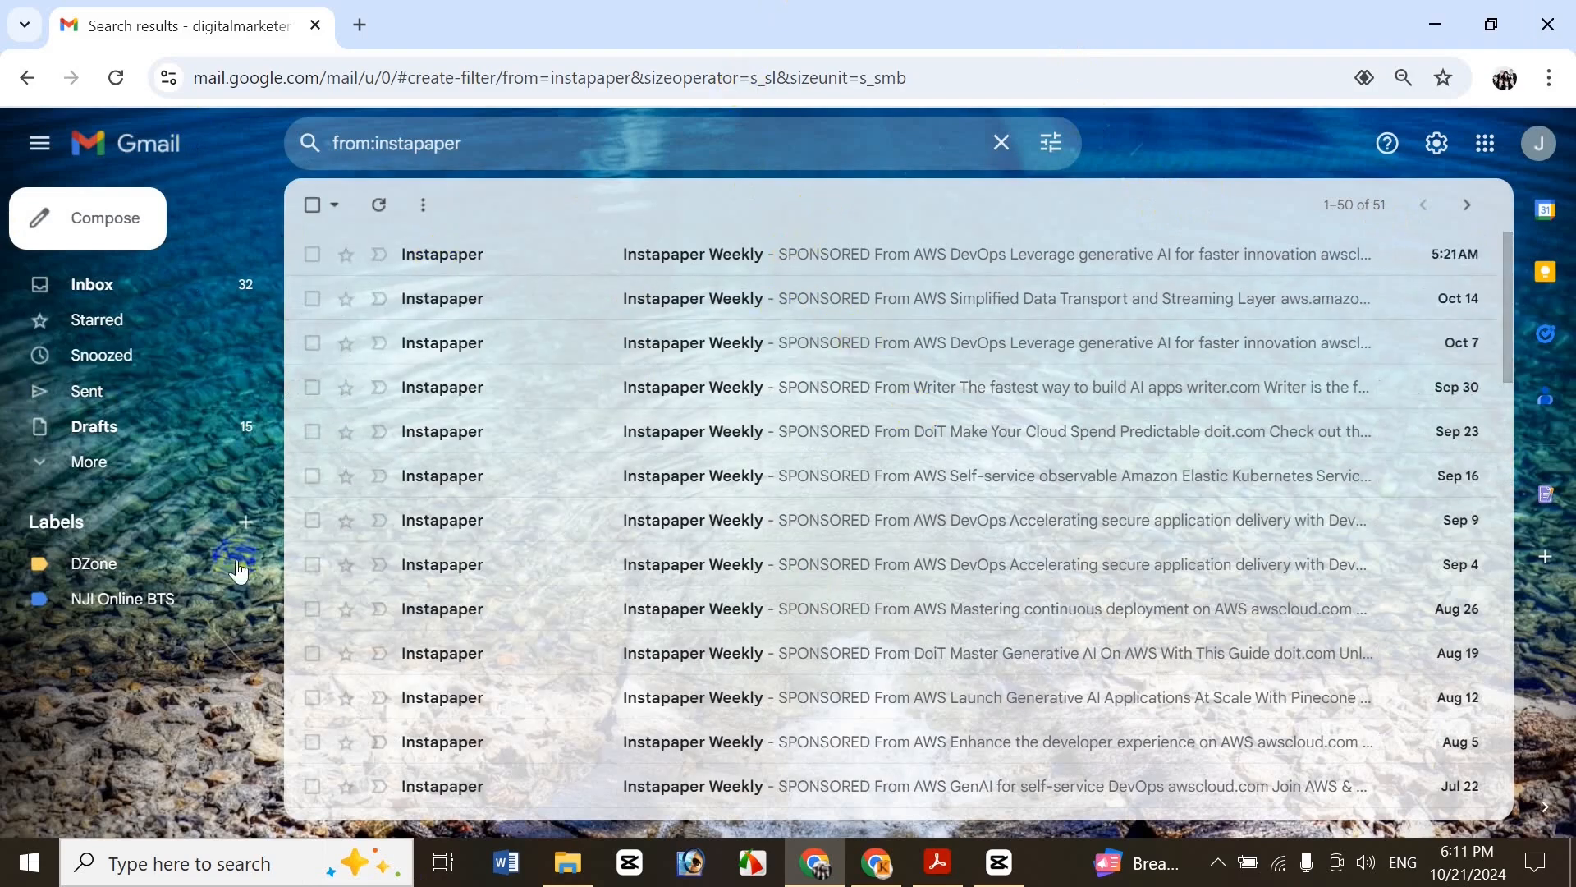
Return to the Filters and Blocked Addresses settings and delete the "from:twitter" filter
{"action": "left_click", "coordinate": [11, 85]}
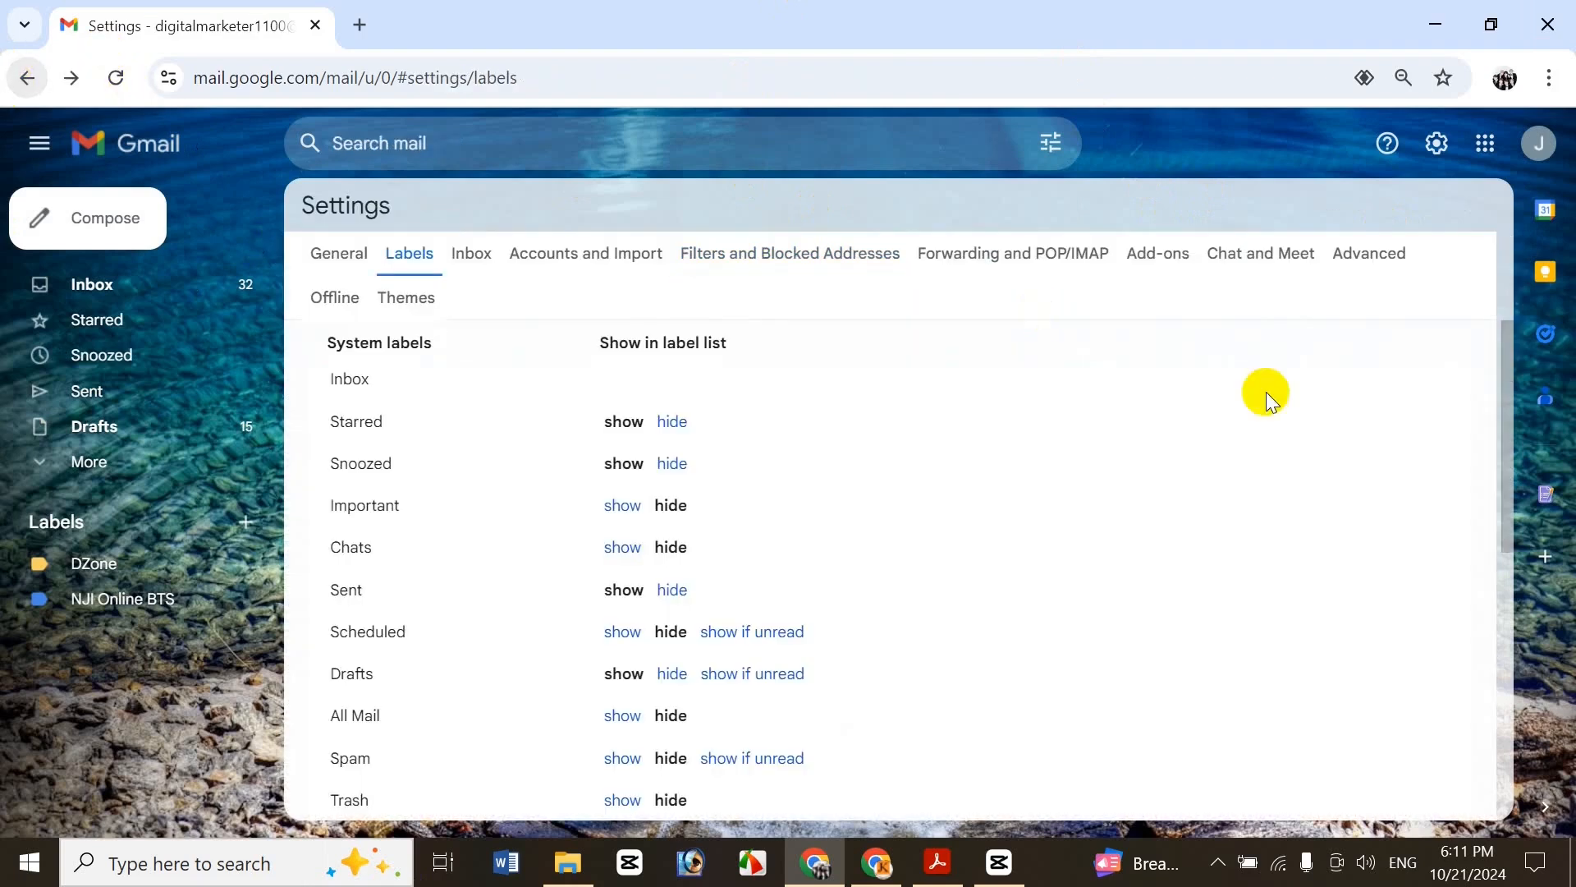
{"action": "left_click", "coordinate": [844, 254]}
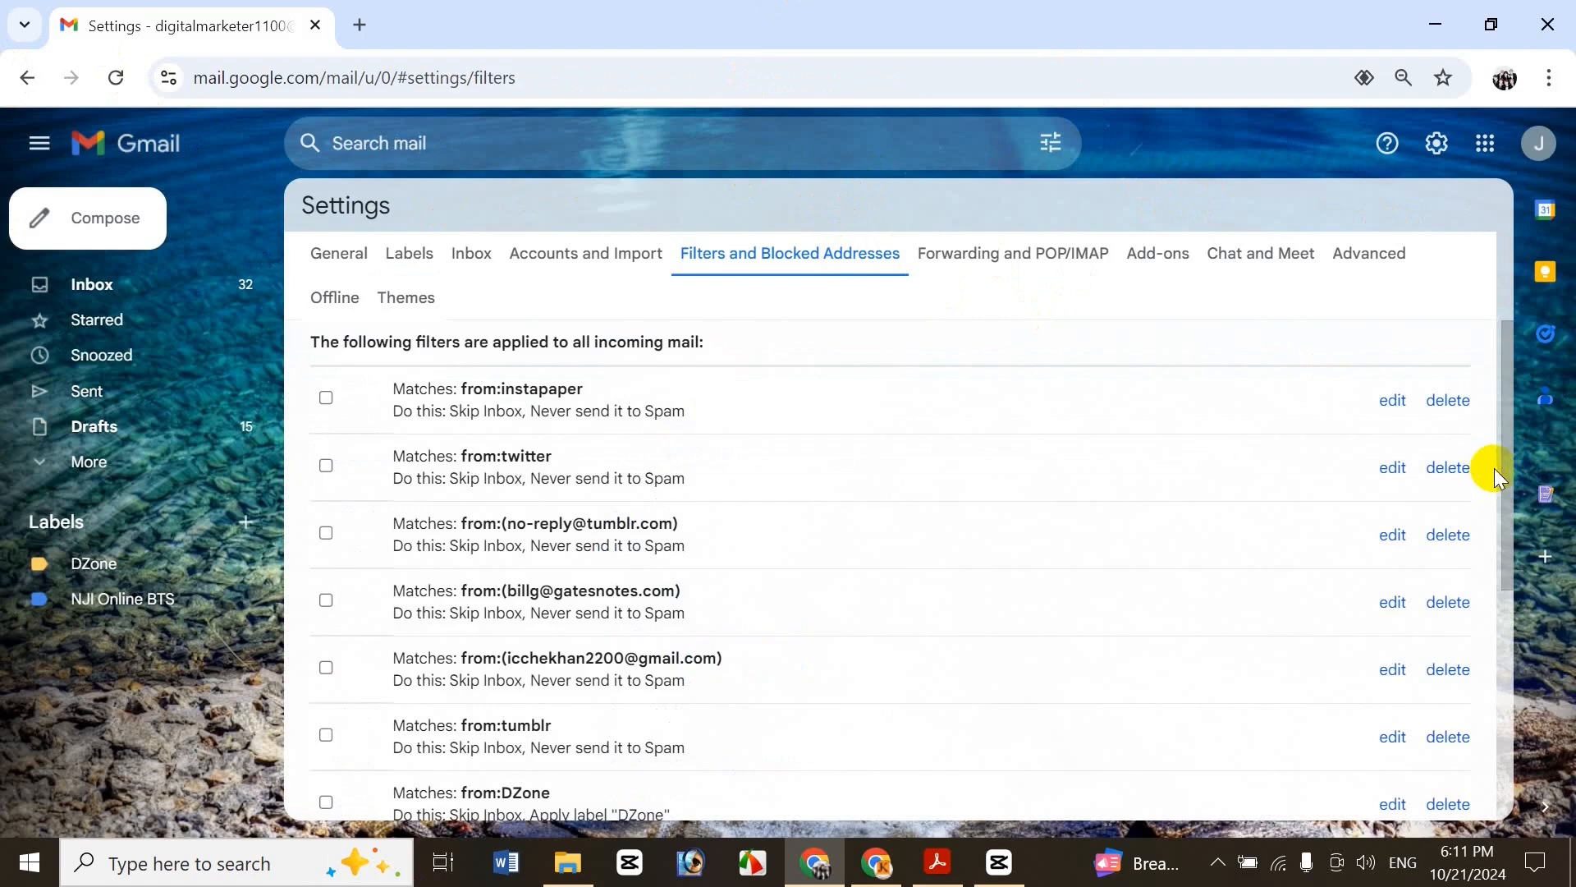
{"action": "left_click_drag", "start_coordinate": [1499, 472], "coordinate": [1515, 675]}
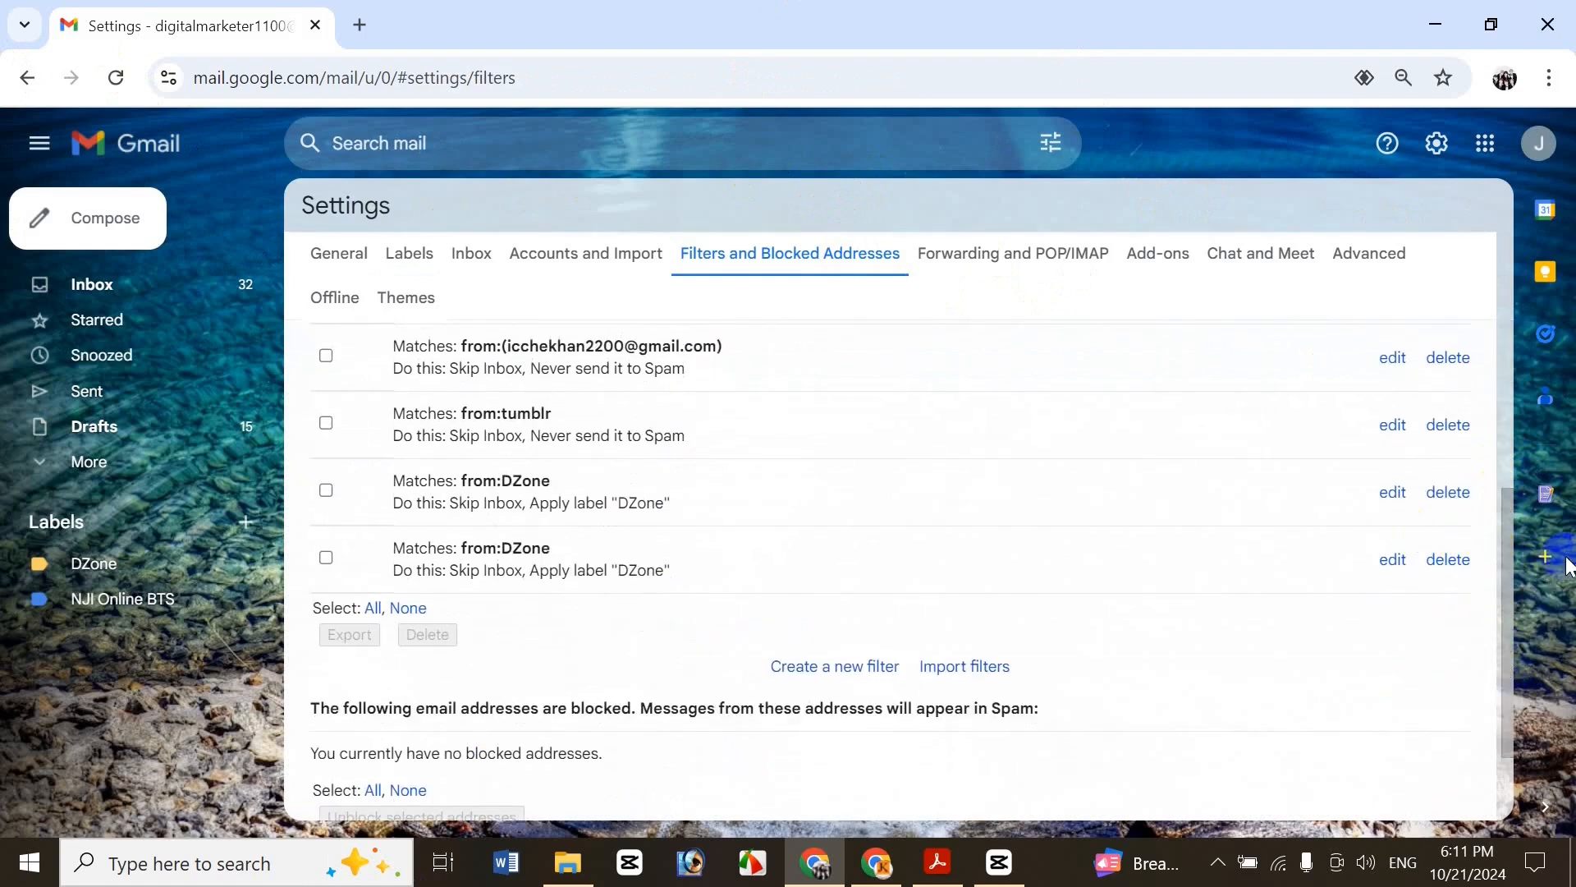
{"action": "left_click_drag", "start_coordinate": [1495, 559], "coordinate": [1492, 411]}
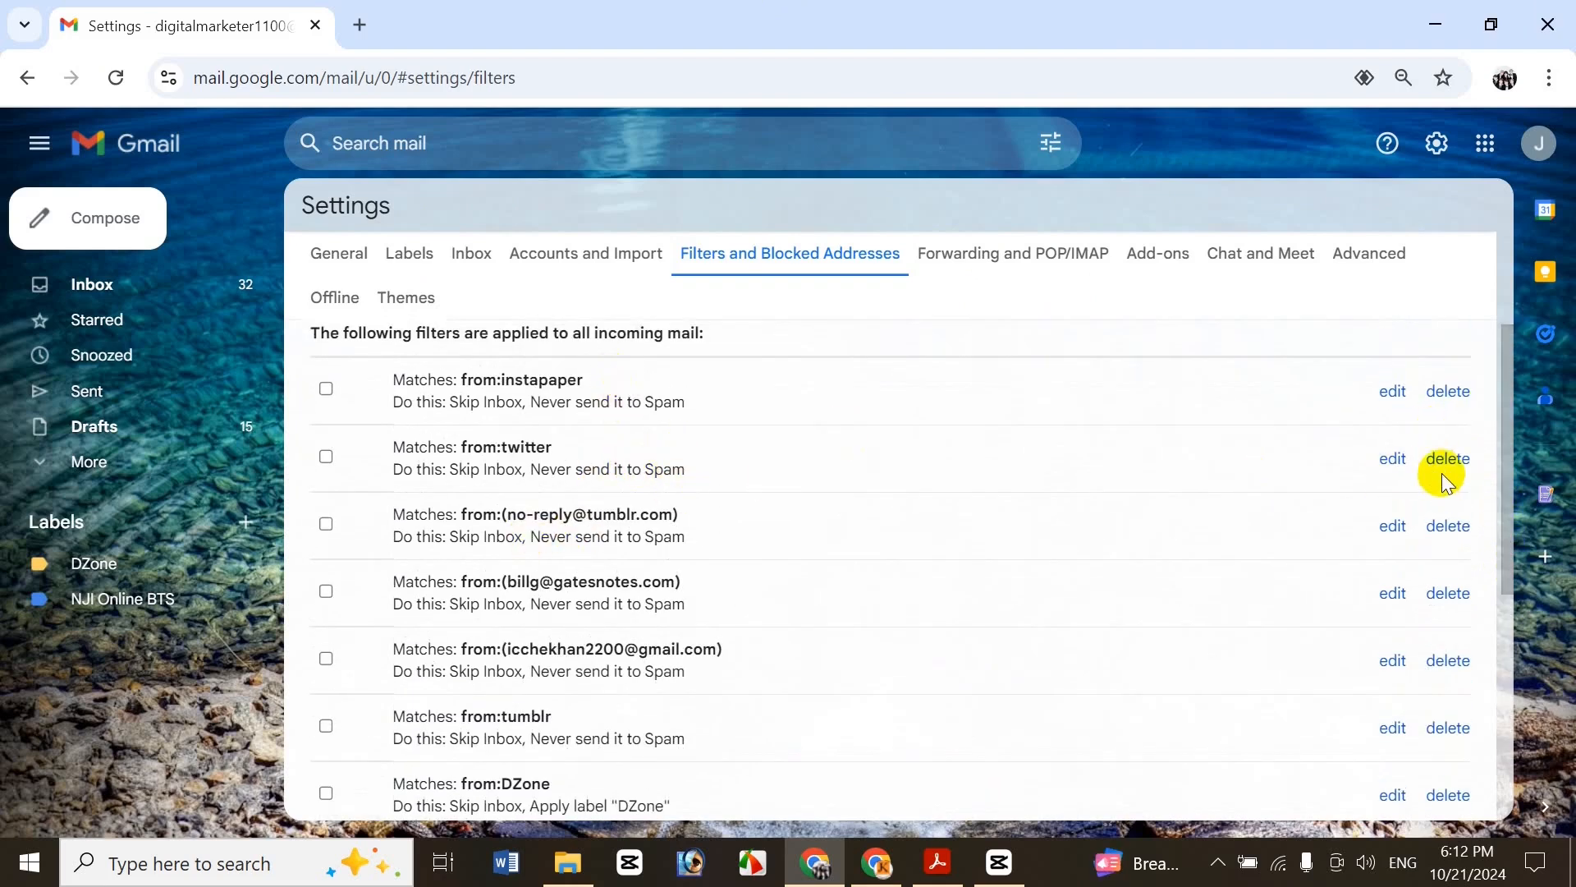
{"action": "left_click", "coordinate": [1467, 463]}
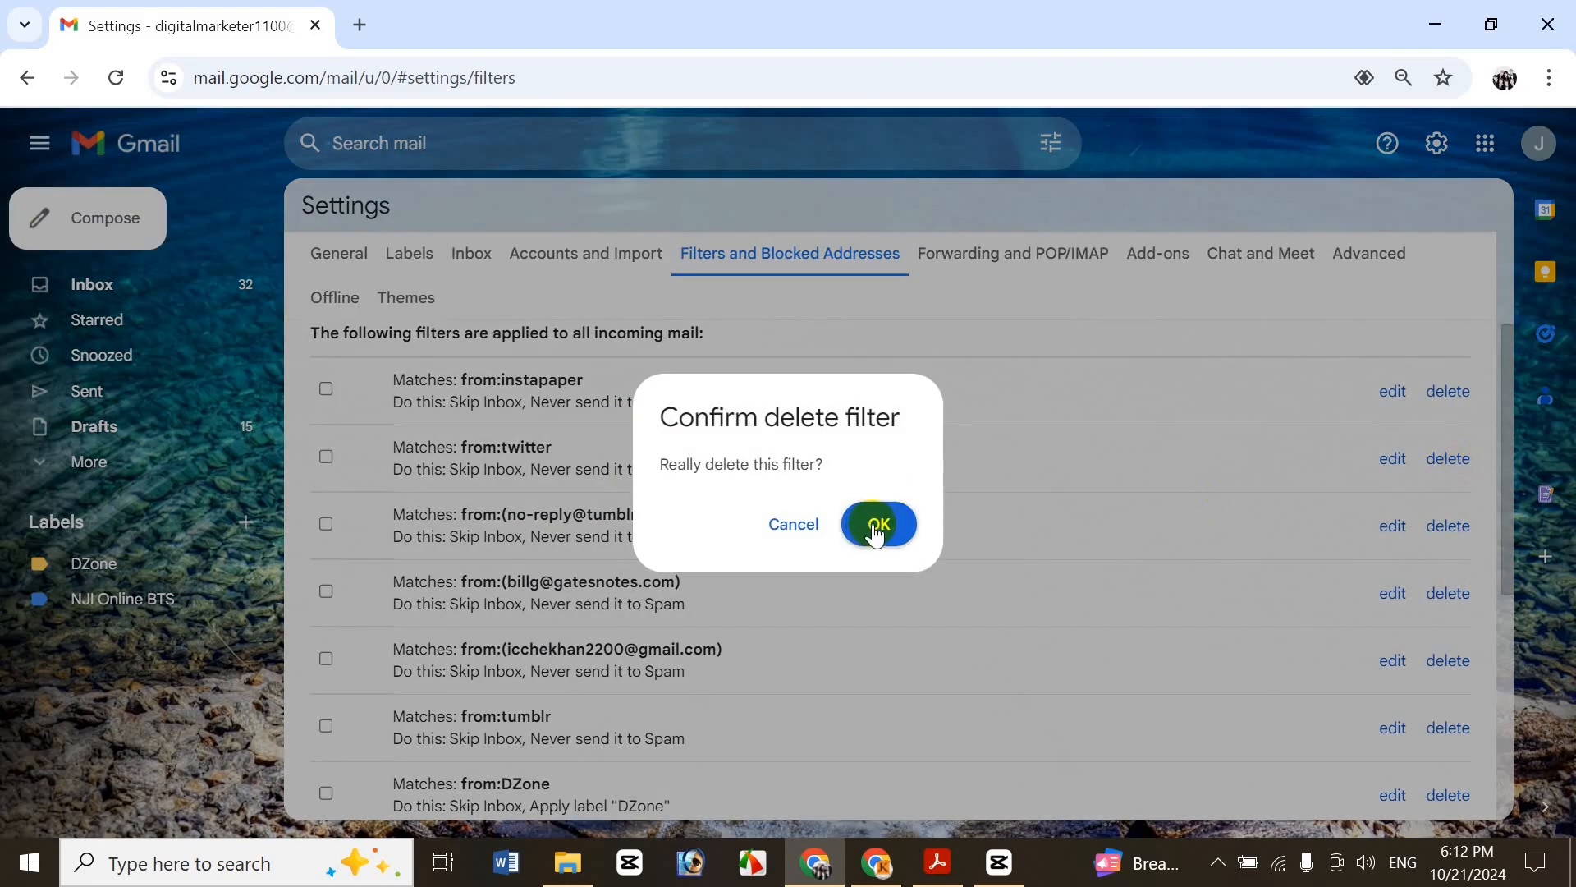
{"action": "left_click", "coordinate": [875, 524]}
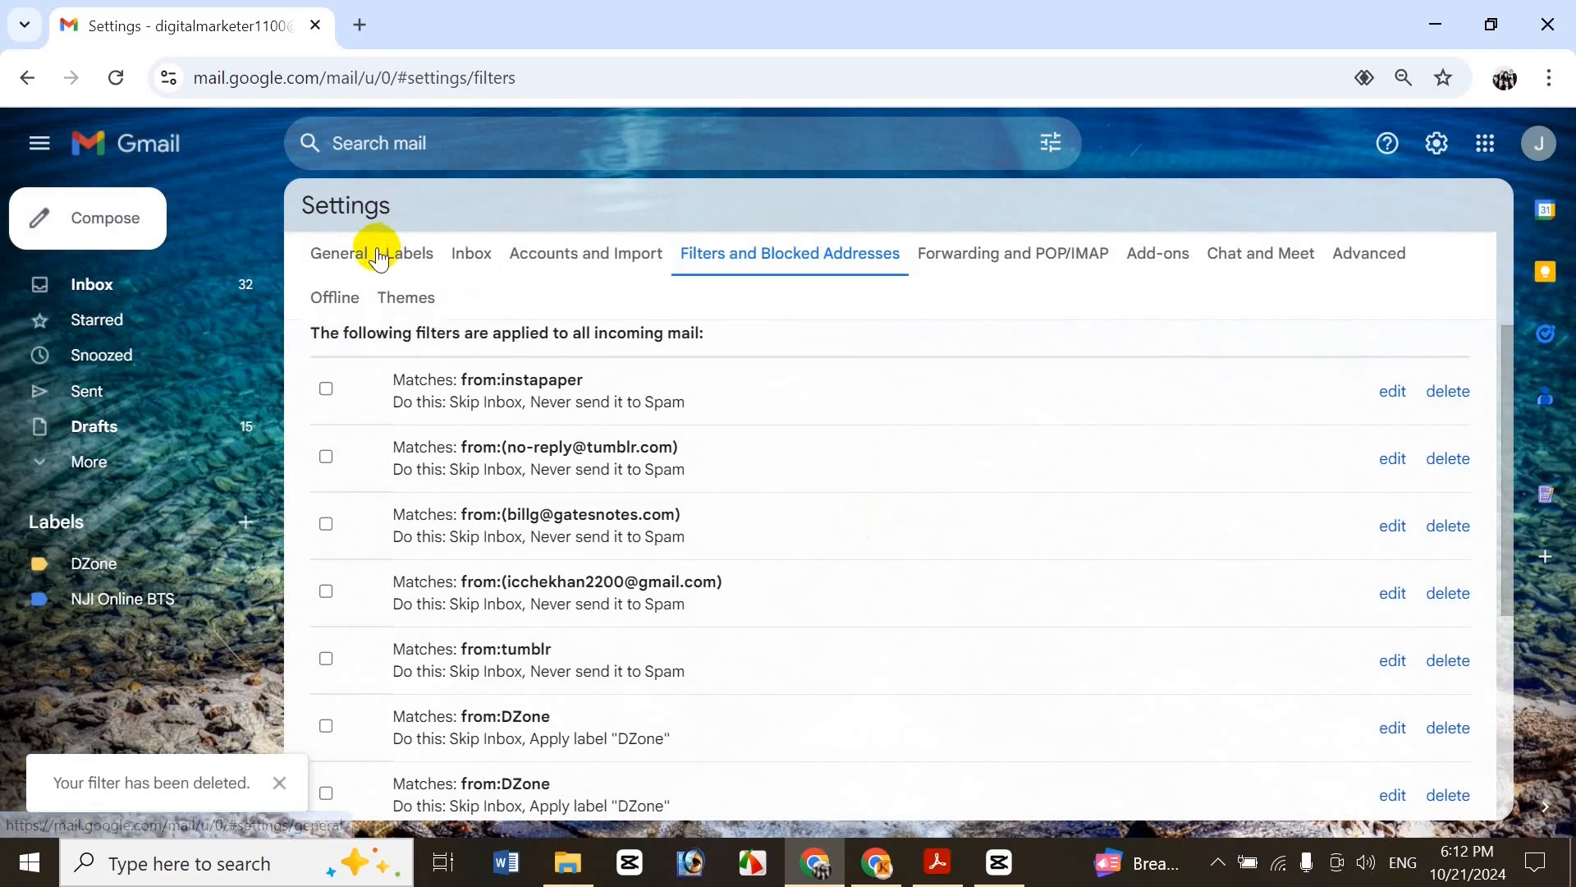
Open the Labels settings, switch to Adobe Acrobat to view the title about exporting and importing Gmail filters, and put the PDF away
{"action": "left_click", "coordinate": [413, 252]}
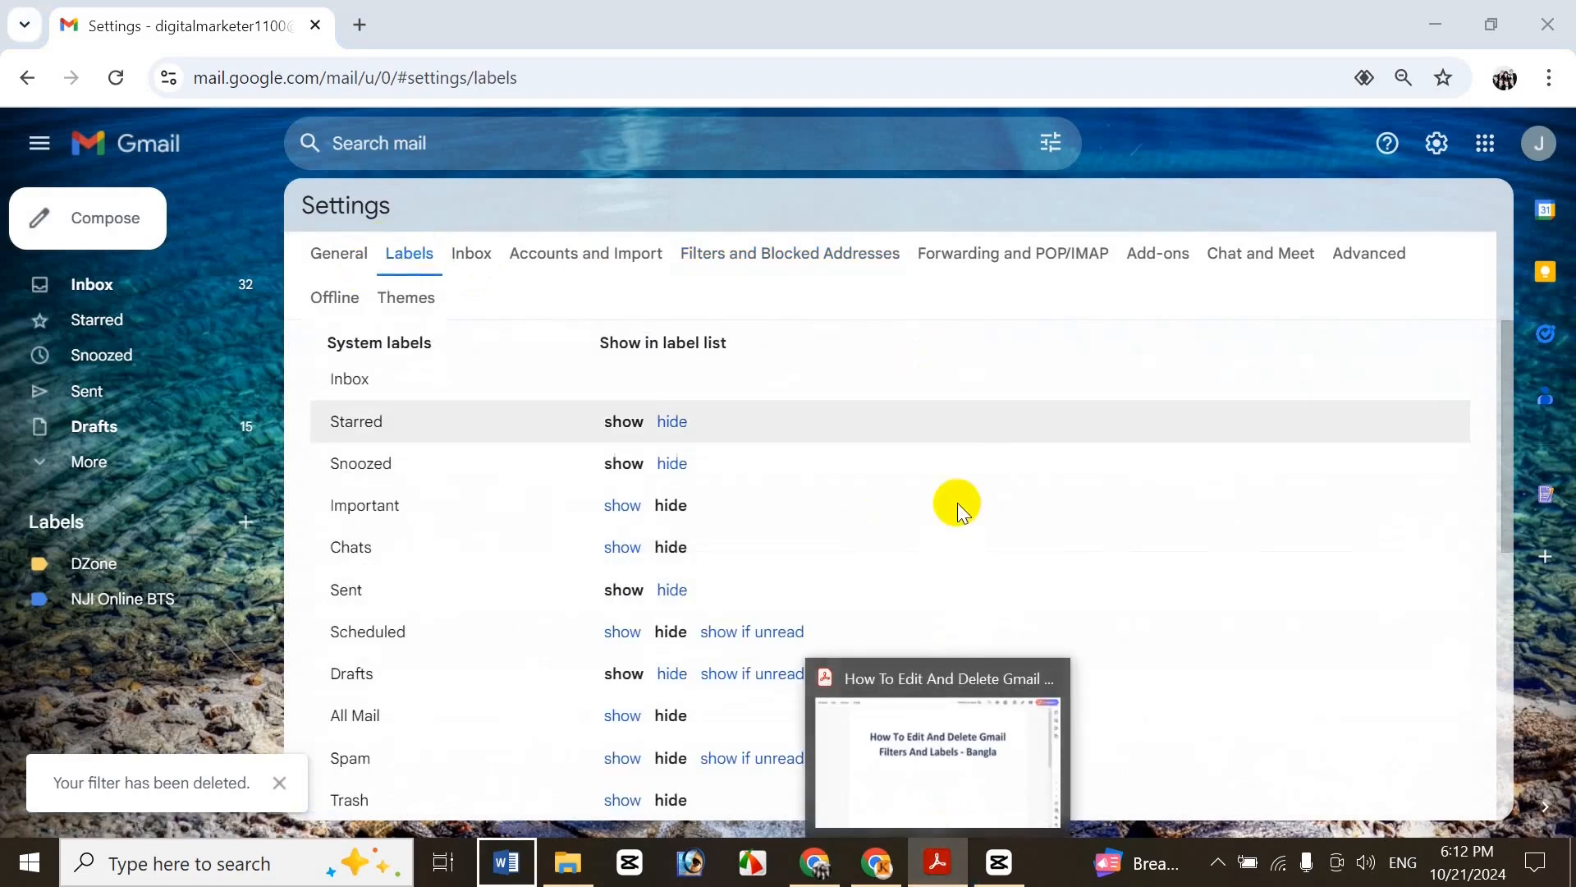
{"action": "right_click", "coordinate": [938, 867]}
{"action": "left_click", "coordinate": [938, 868]}
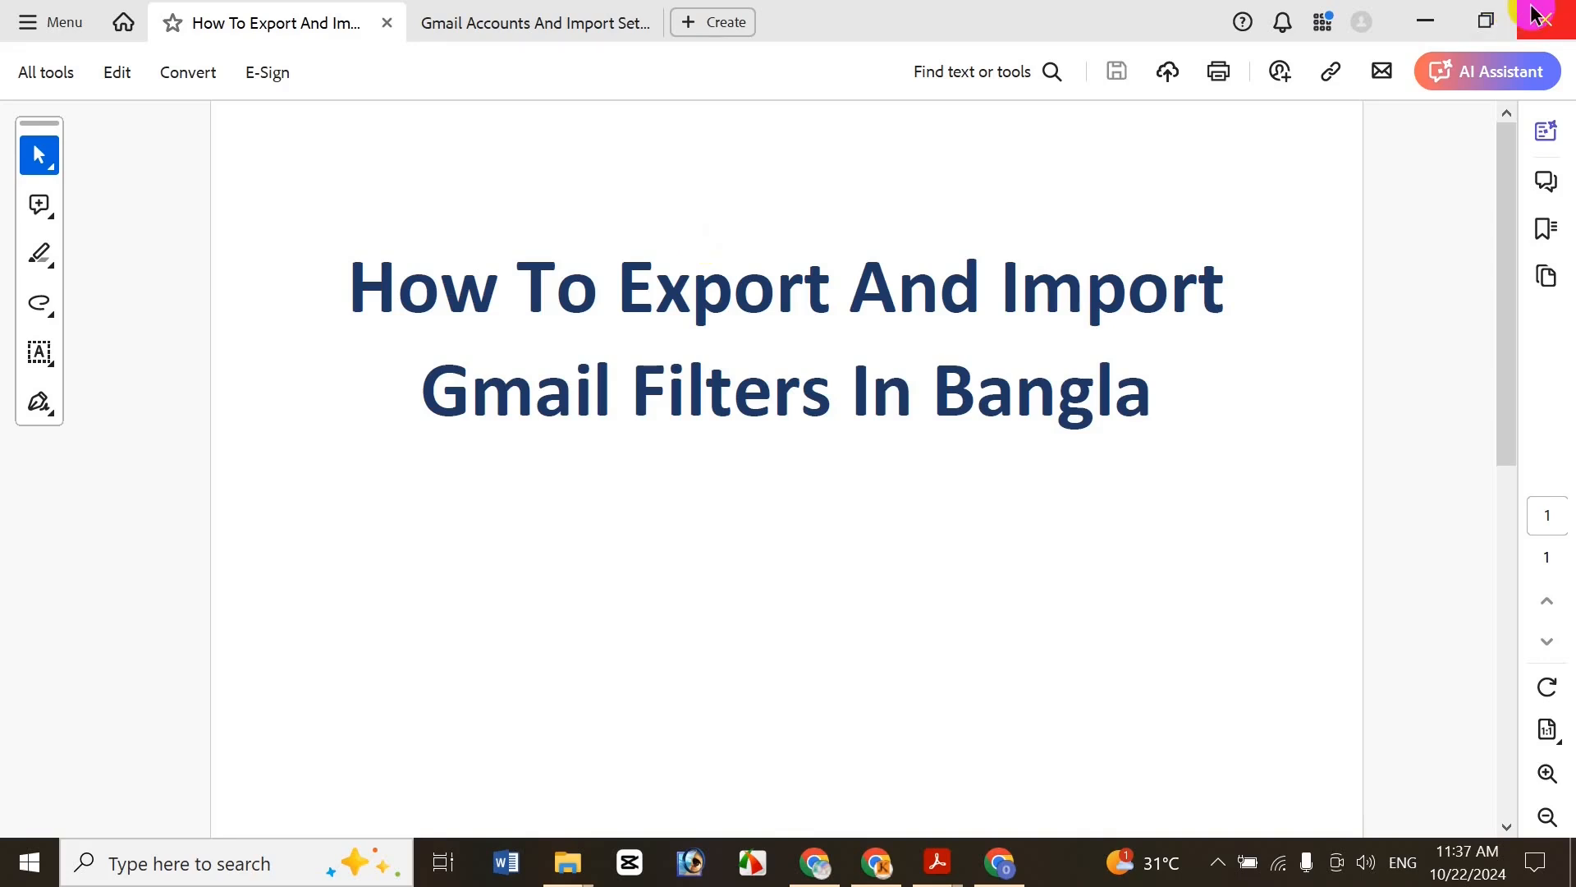
{"action": "left_click", "coordinate": [1426, 18]}
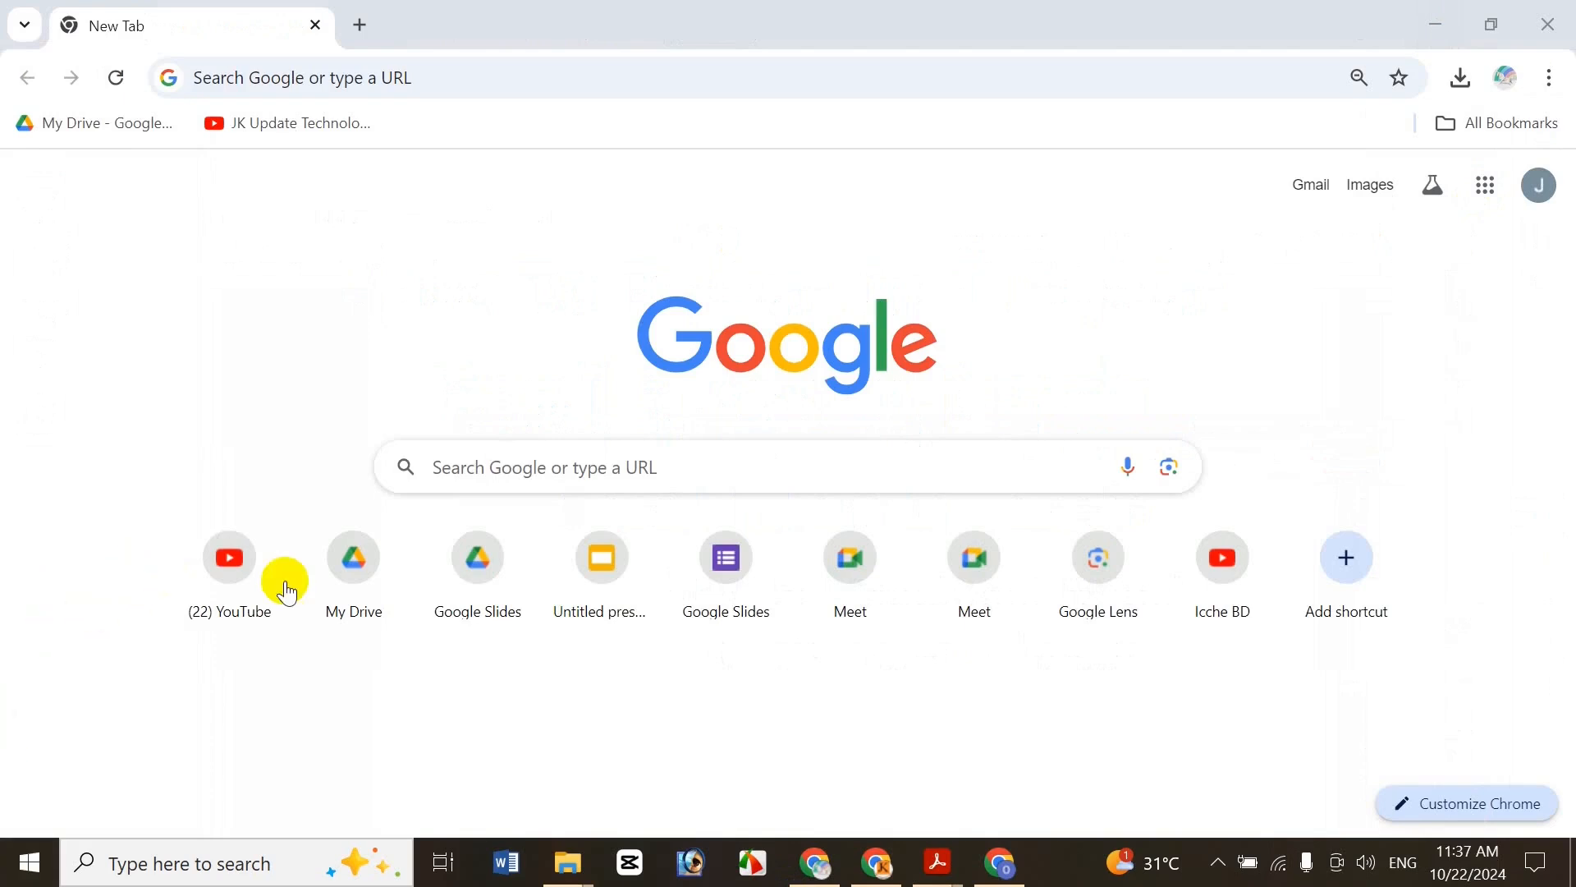
Open Gmail from the new Chrome tab and bring up the filter list in the Filters and Blocked Addresses settings
{"action": "left_click", "coordinate": [1486, 185]}
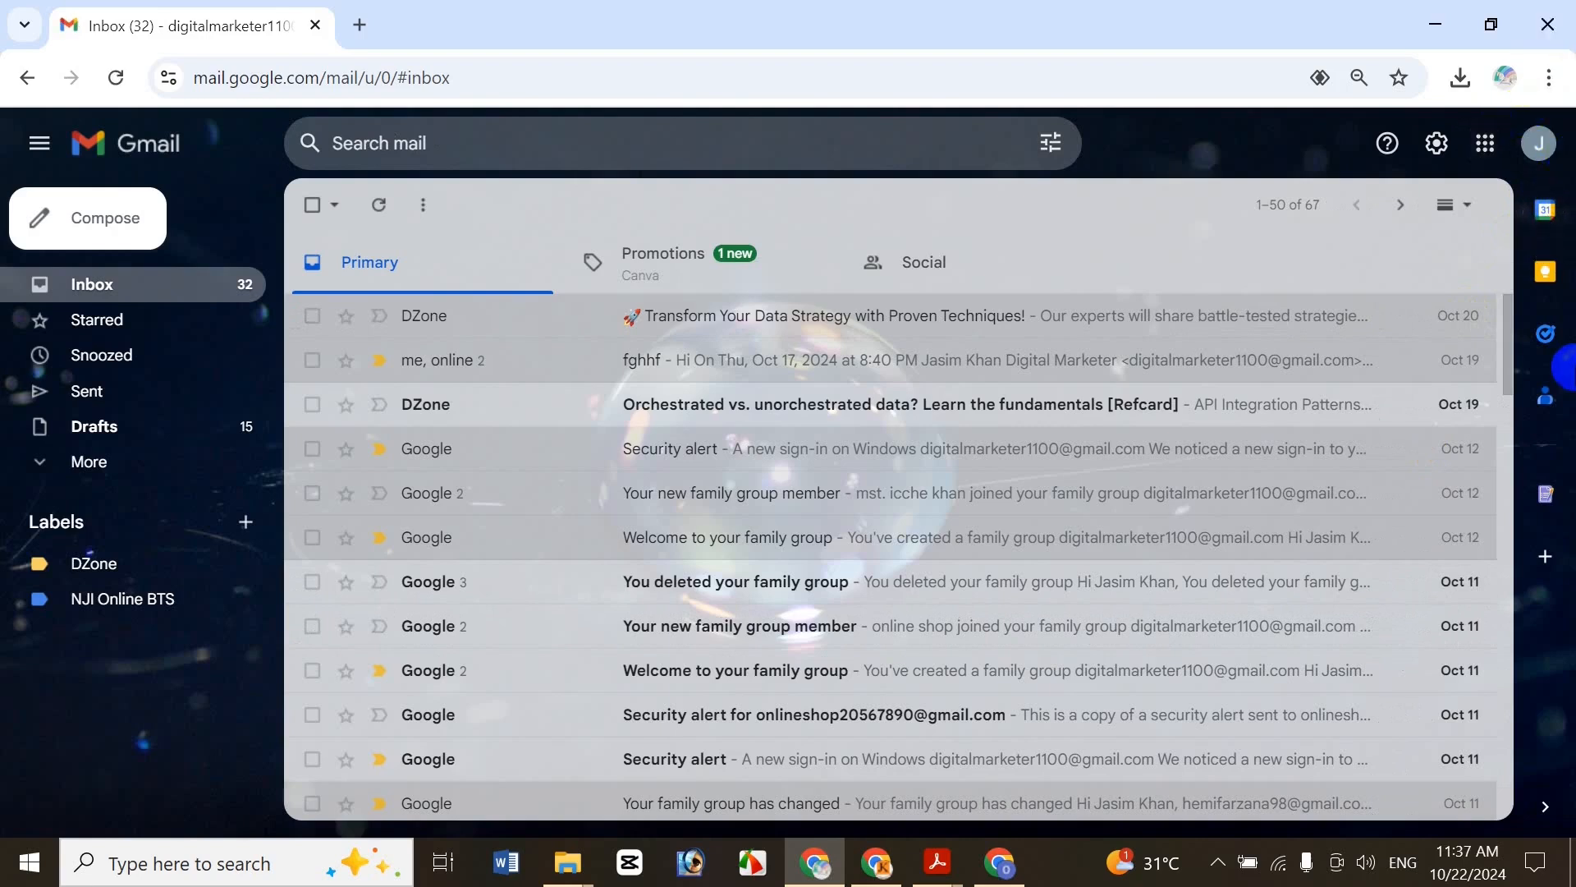
{"action": "left_click", "coordinate": [1437, 143]}
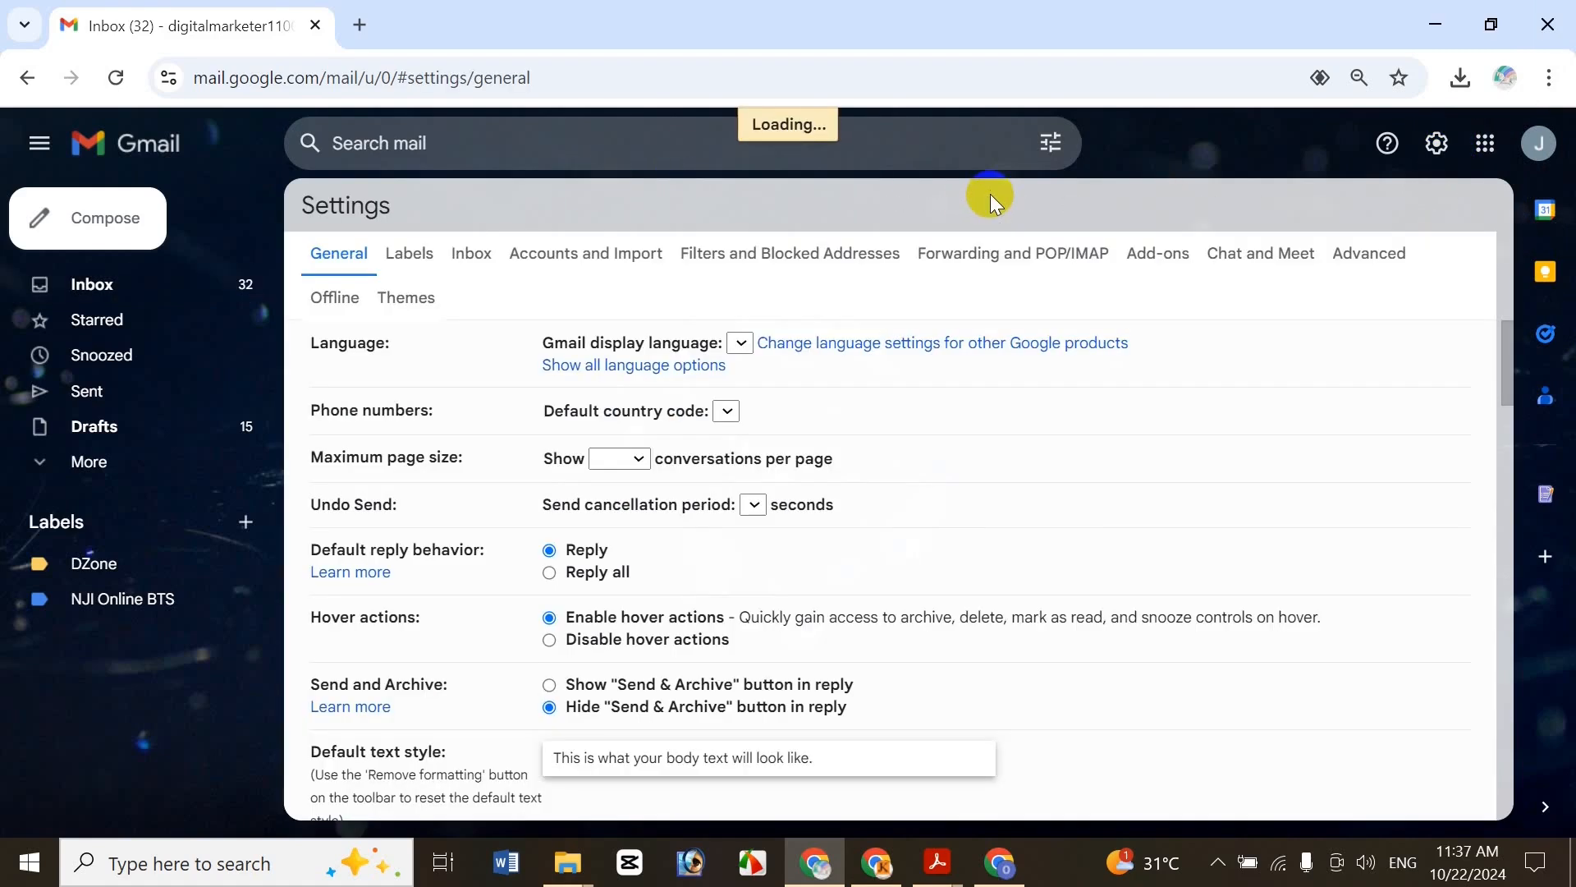
{"action": "left_click", "coordinate": [880, 248]}
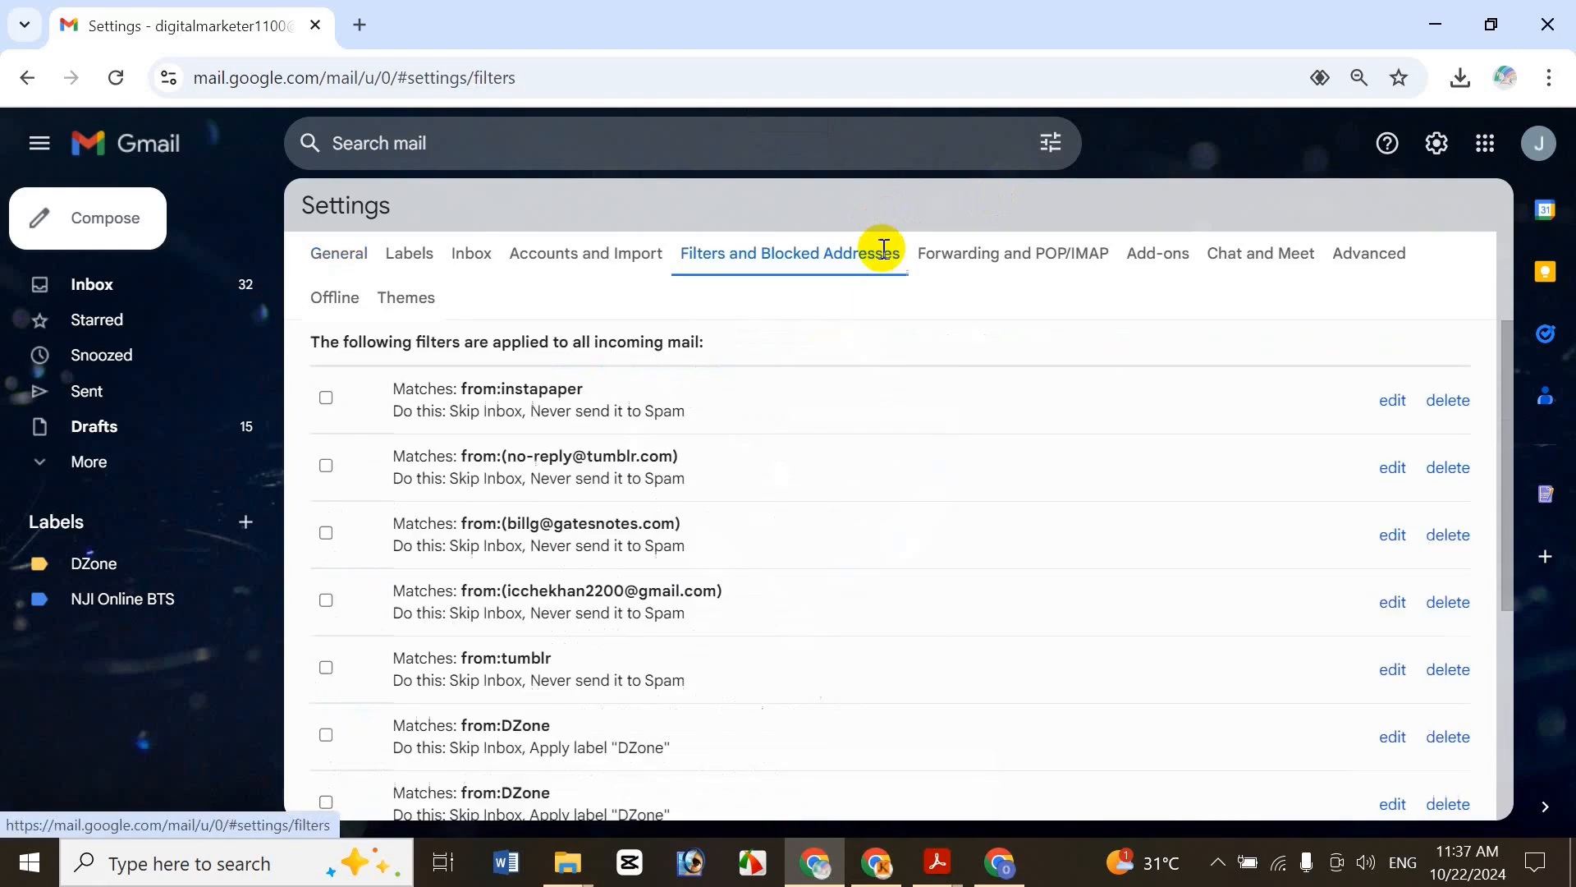
{"action": "left_click_drag", "start_coordinate": [1502, 444], "coordinate": [1491, 580]}
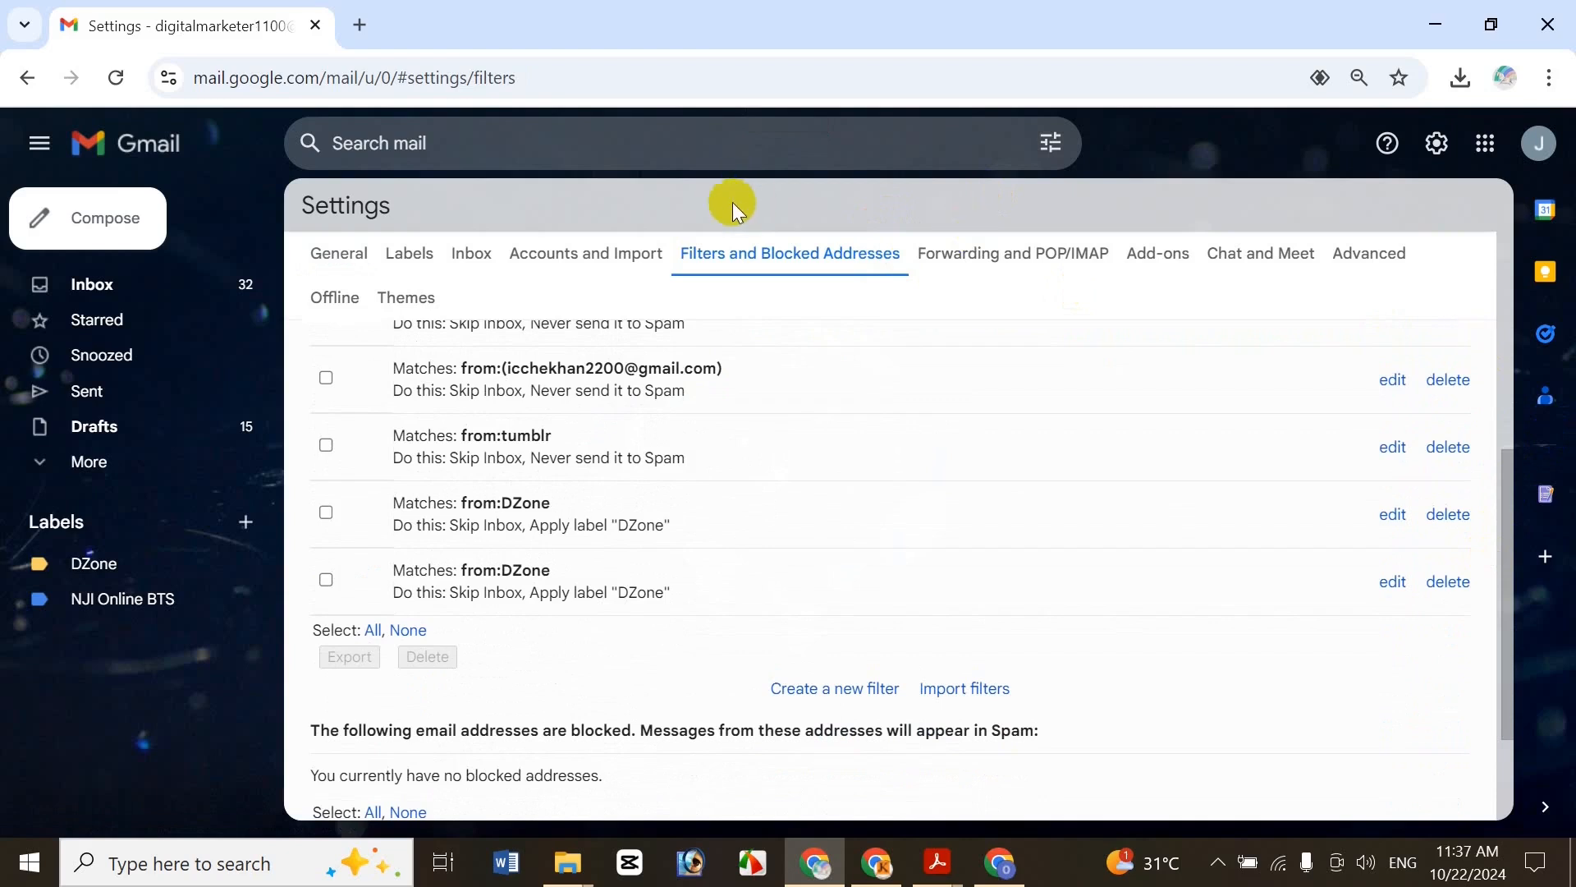
Look through the Inbox, Labels and General settings, and examine the filter list under Filters and Blocked Addresses
{"action": "left_click", "coordinate": [470, 254]}
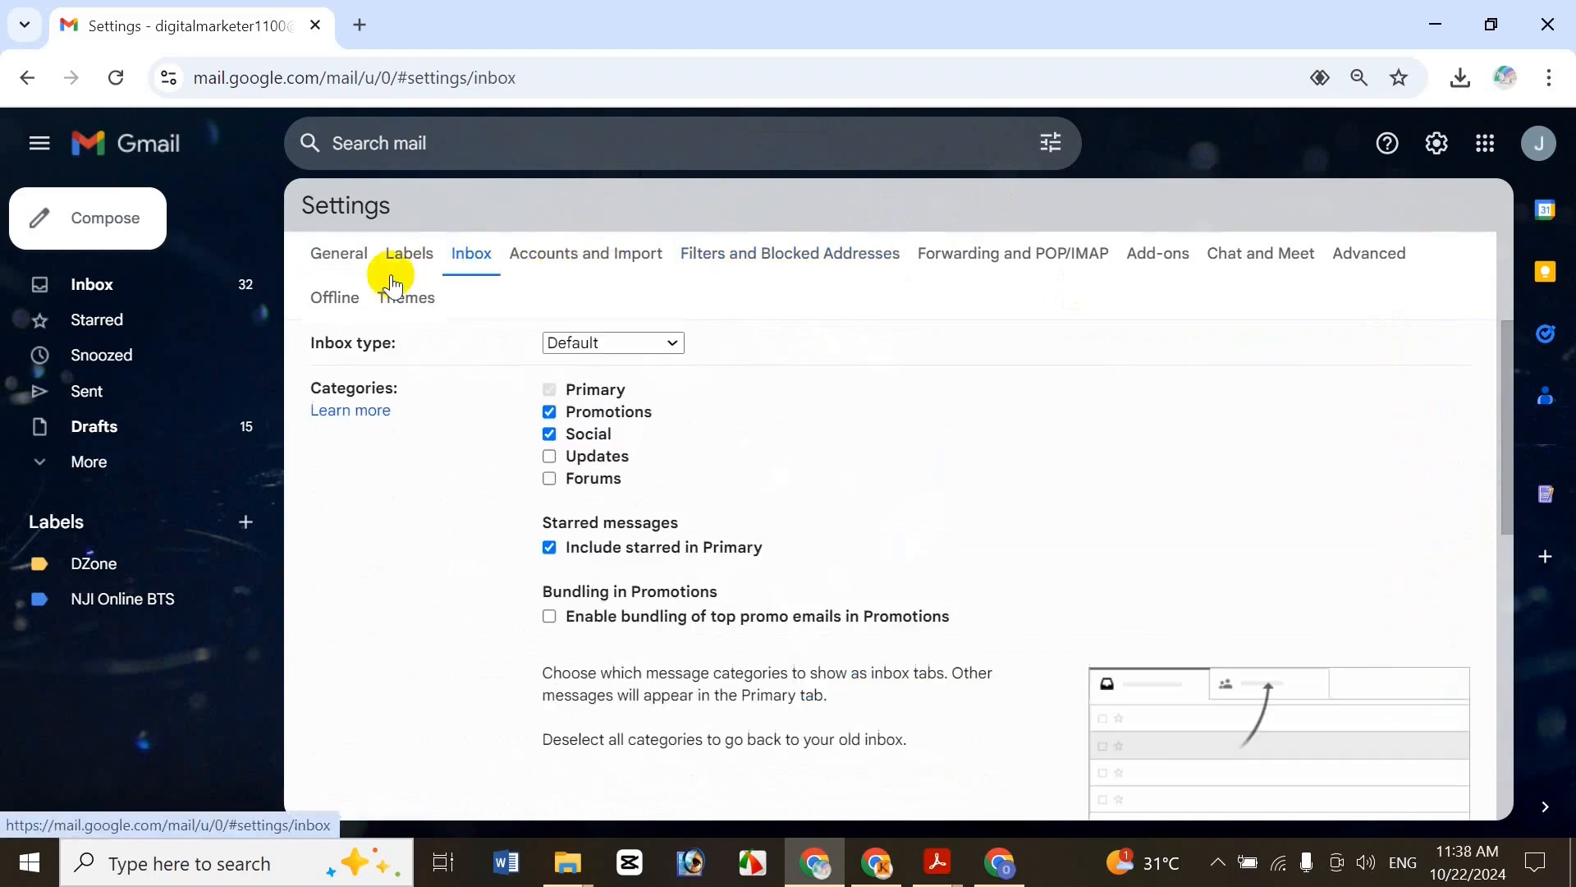
{"action": "left_click", "coordinate": [416, 250]}
{"action": "left_click", "coordinate": [339, 252]}
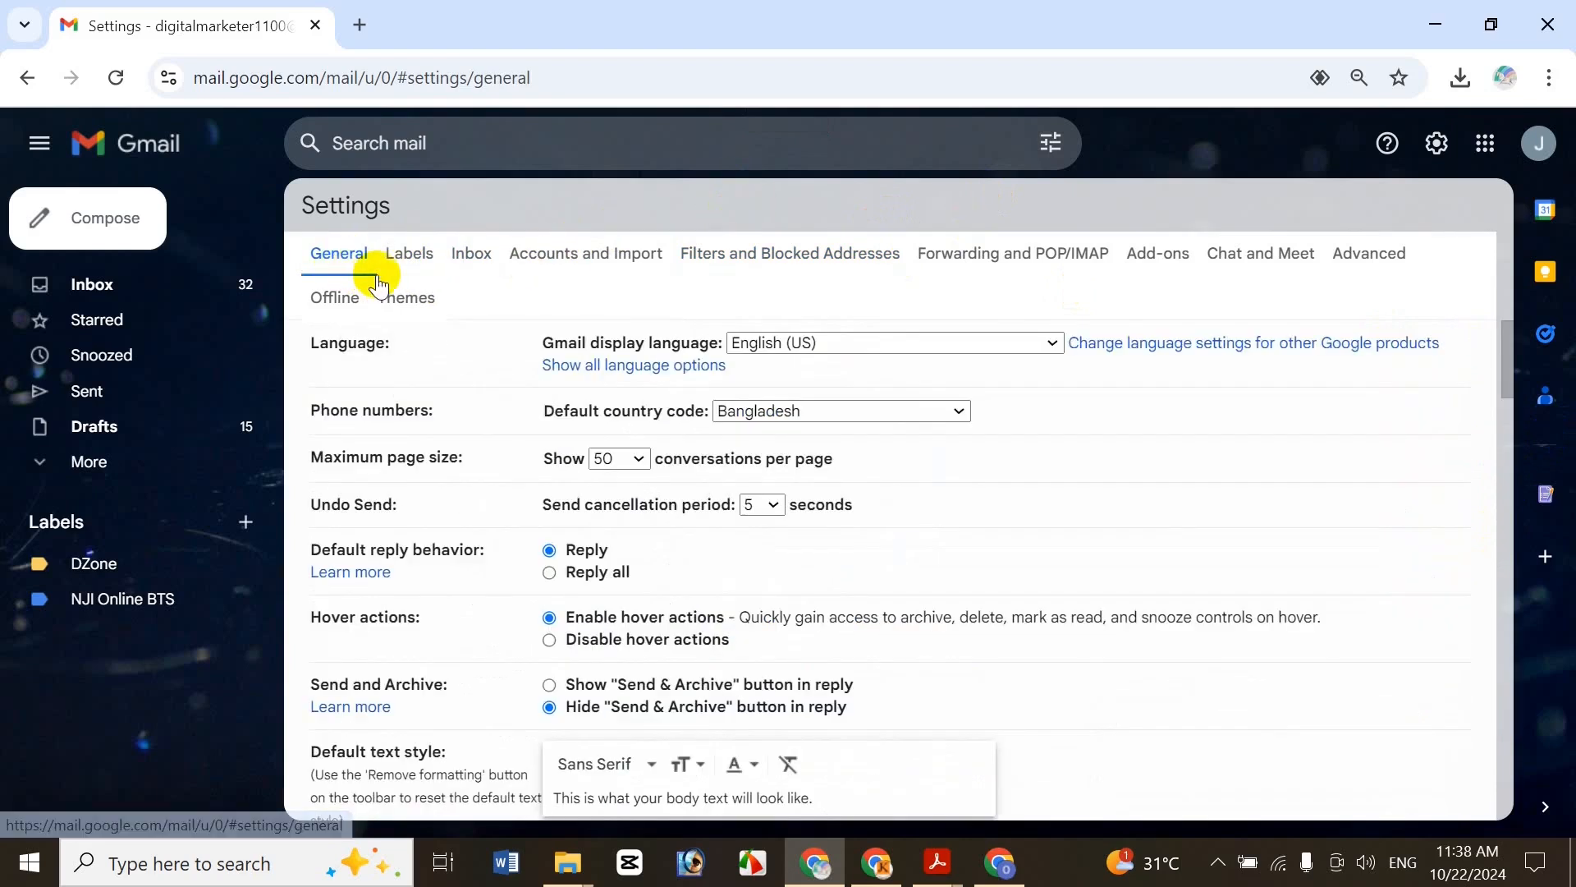
{"action": "left_click", "coordinate": [863, 257]}
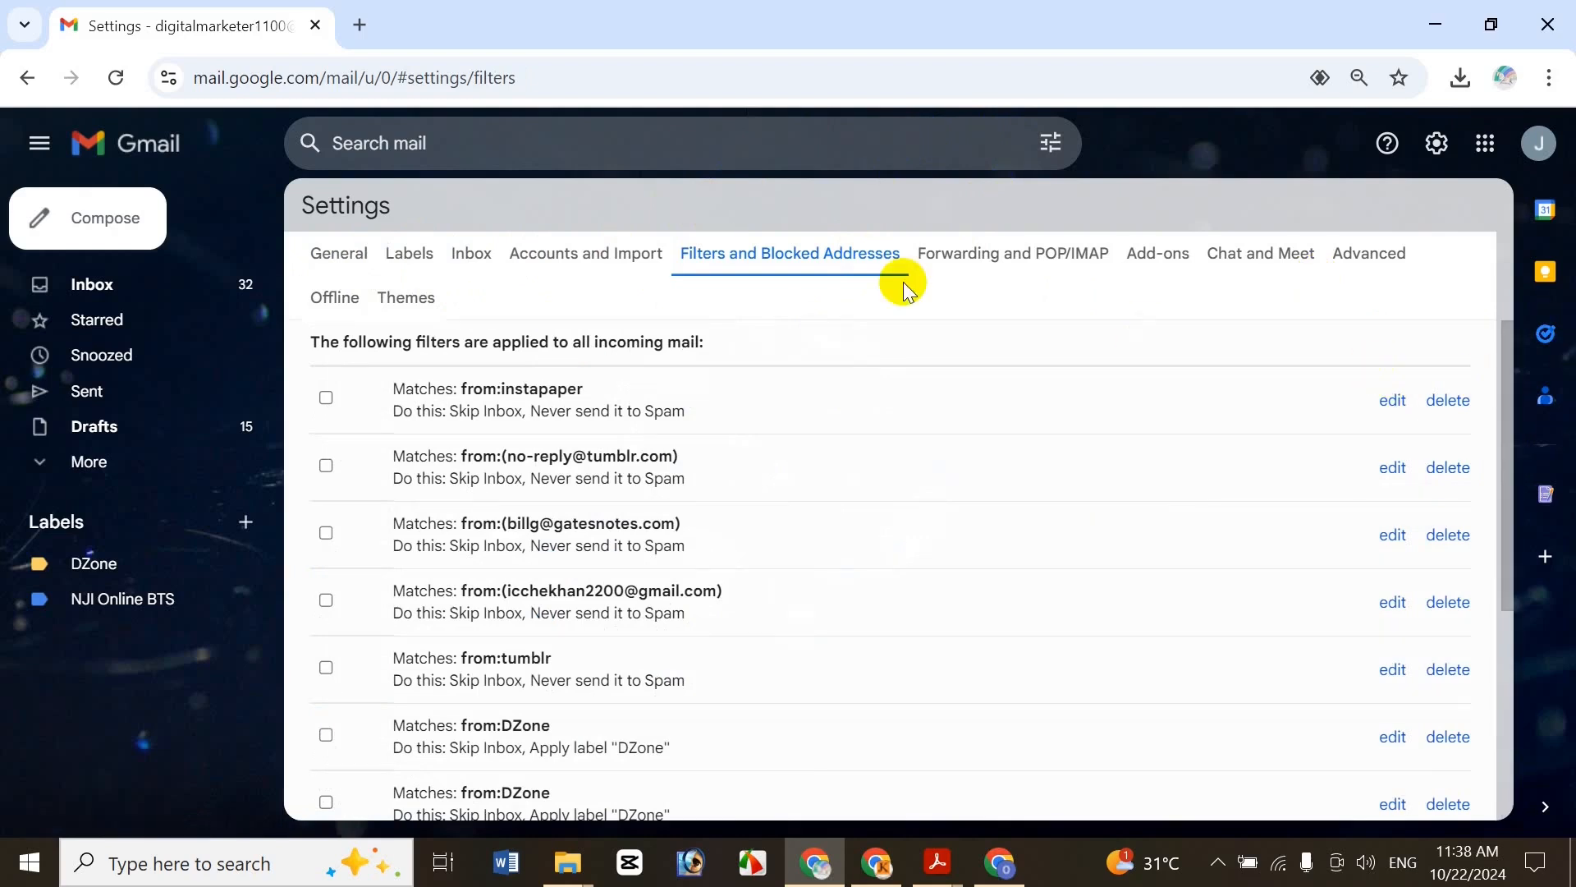
{"action": "scroll", "coordinate": [1478, 731], "scroll_direction": "down", "scroll_amount": 2}
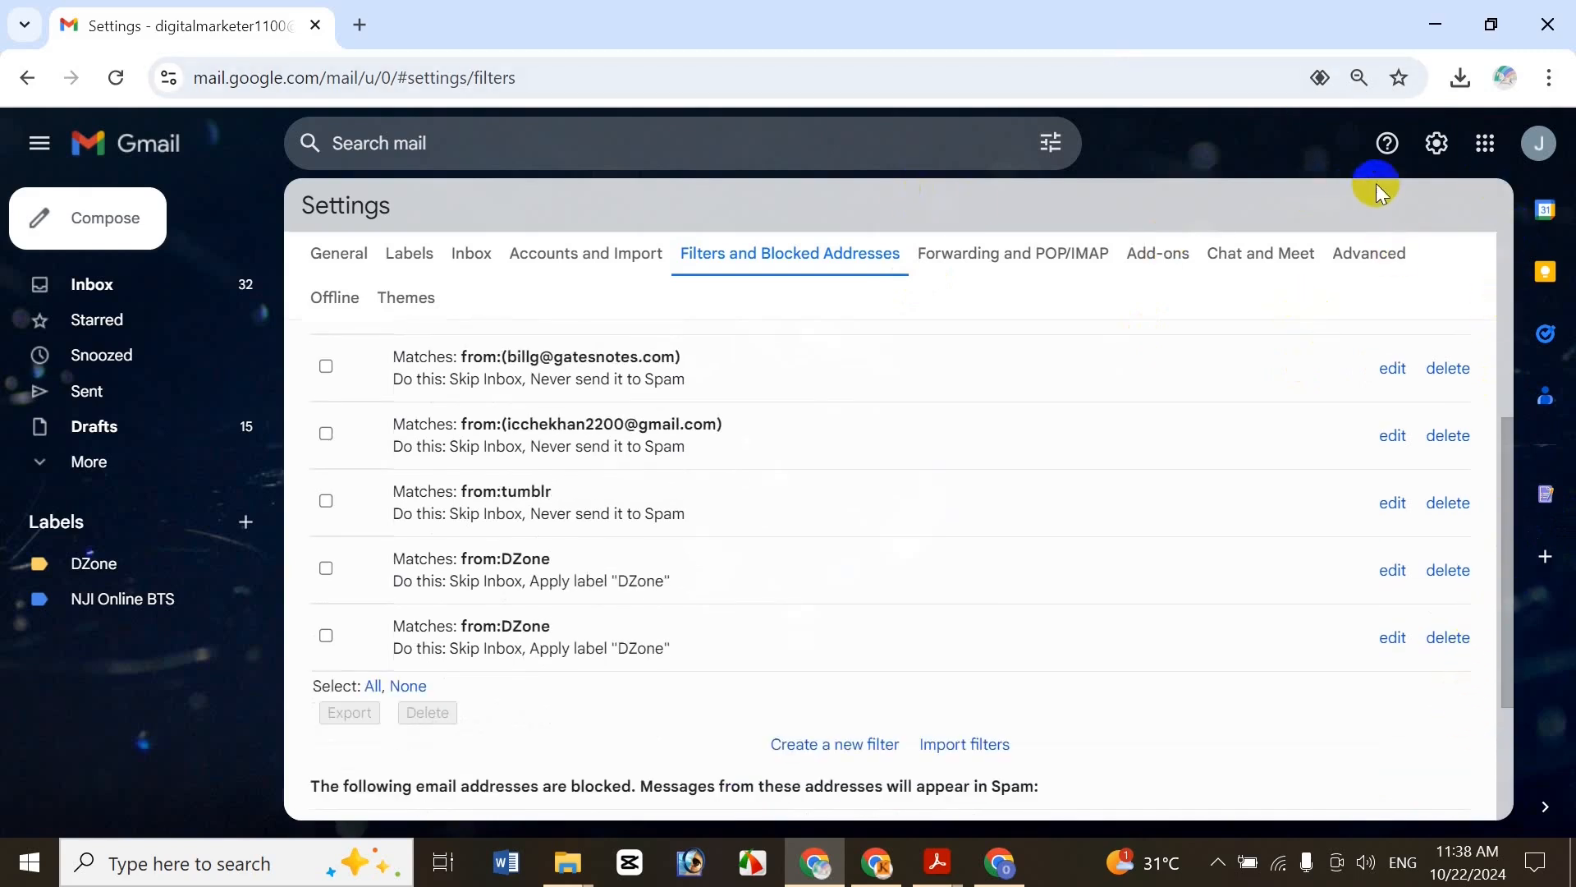
{"action": "left_click_drag", "start_coordinate": [1511, 489], "coordinate": [1517, 386]}
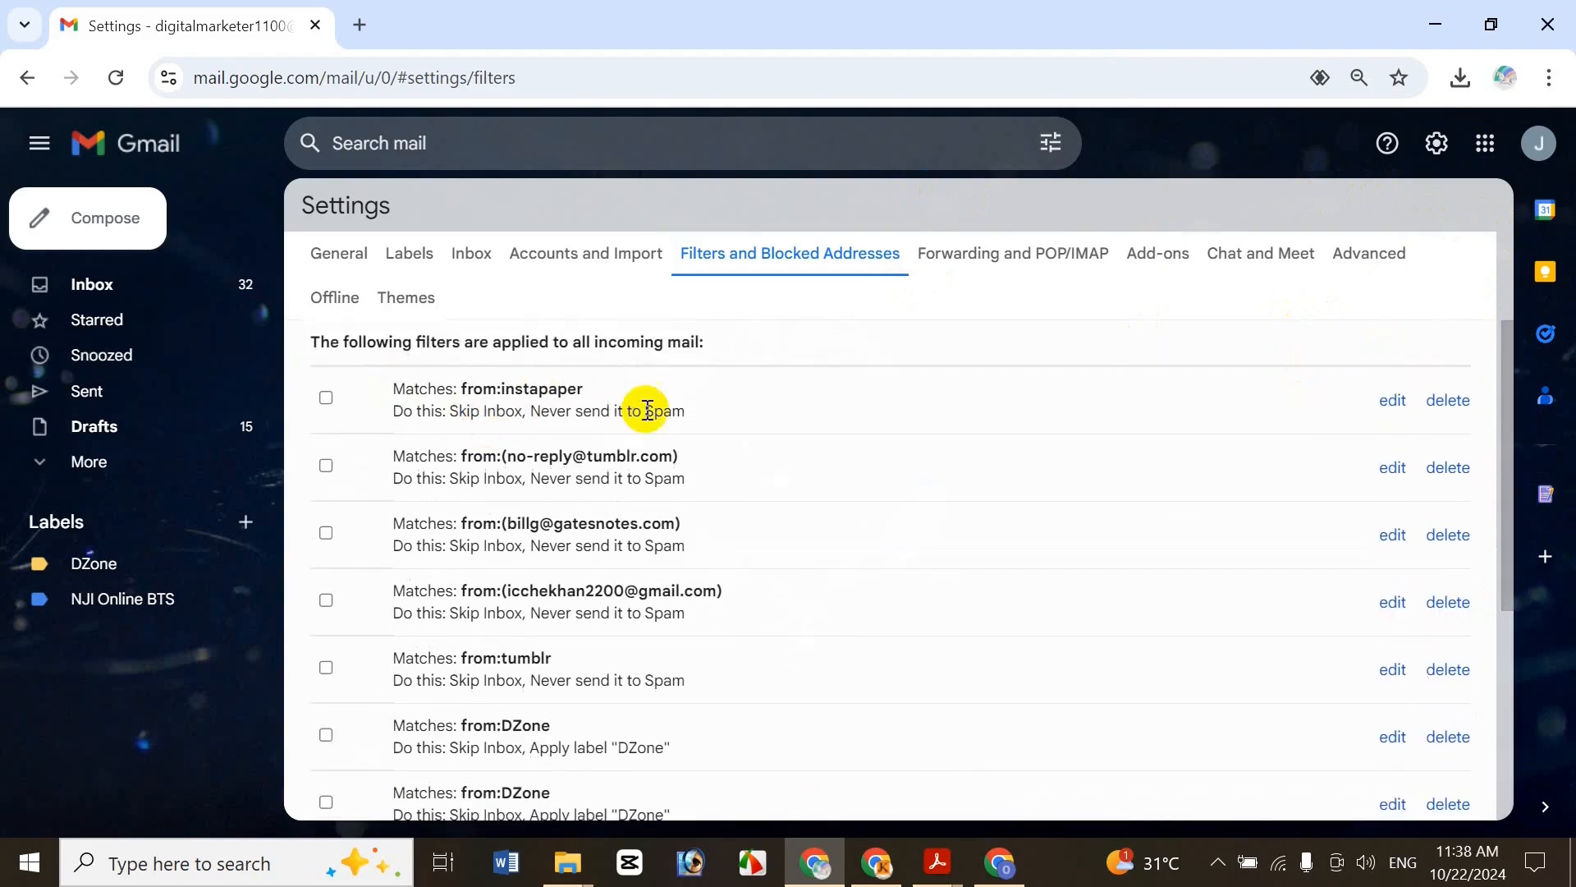
Select only the first three filters in the list, starting with "from:instapaper", and export them
{"action": "scroll", "coordinate": [1509, 491], "scroll_direction": "down", "scroll_amount": 4}
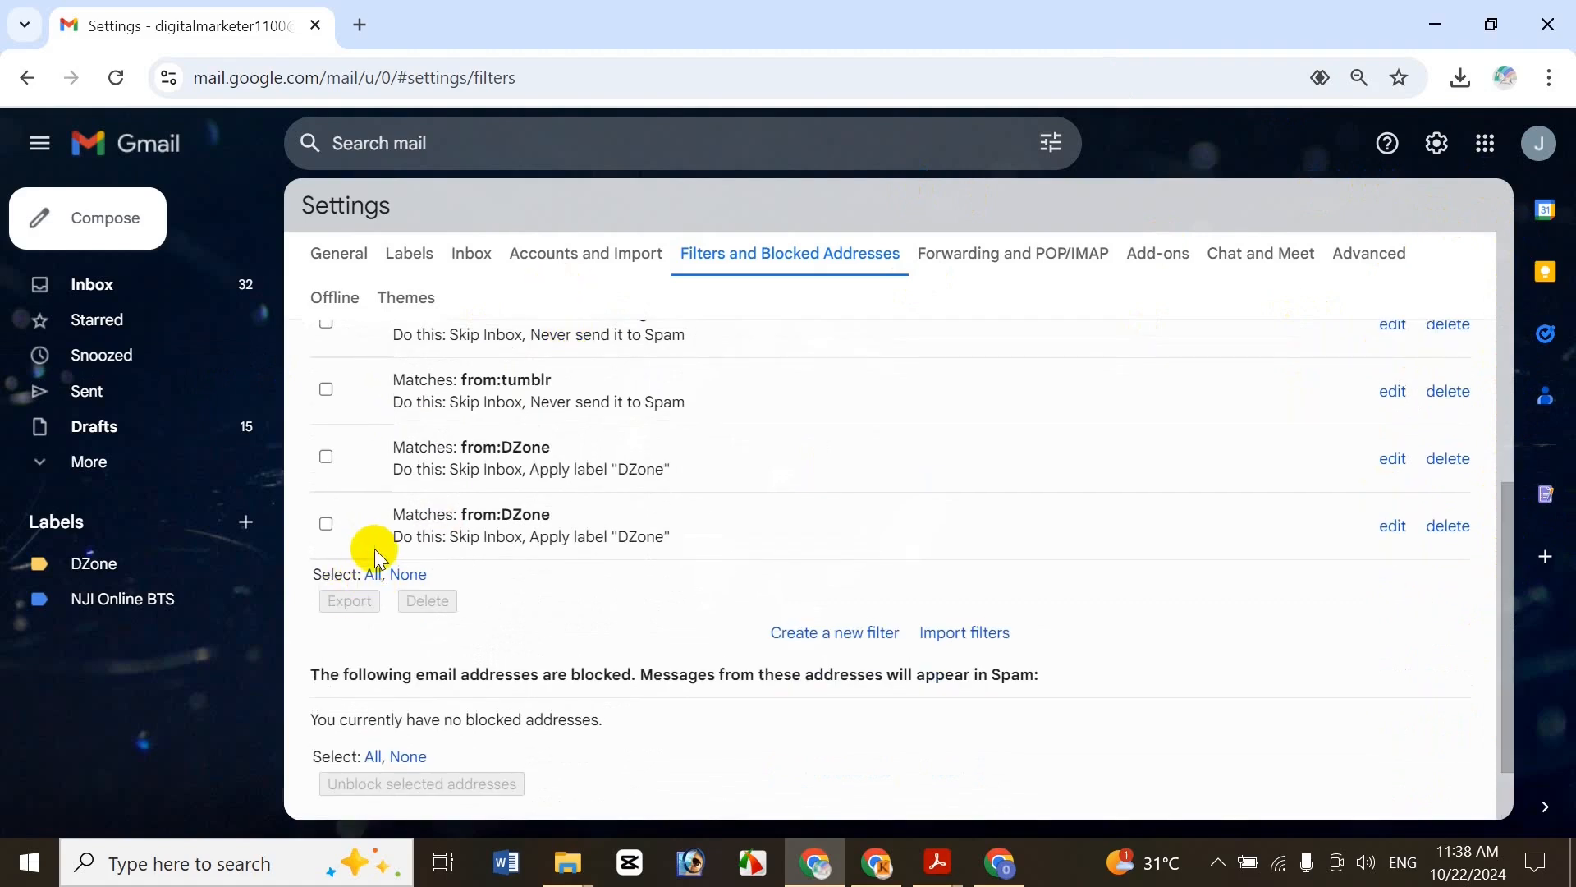
{"action": "double_click", "coordinate": [372, 575]}
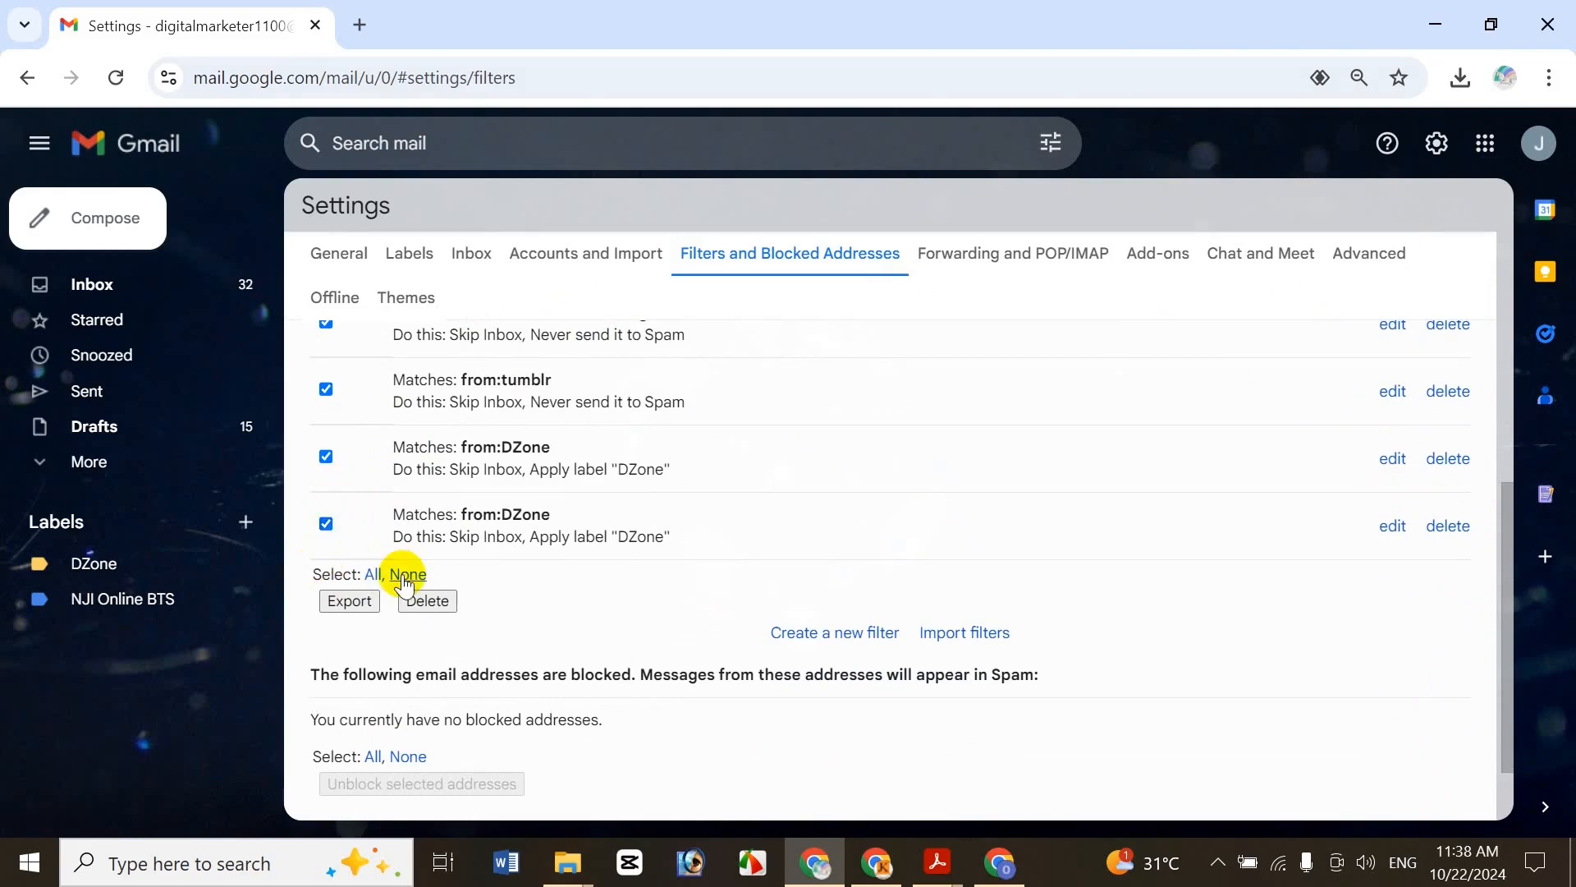
{"action": "left_click", "coordinate": [326, 457]}
{"action": "left_click", "coordinate": [326, 389]}
{"action": "left_click_drag", "start_coordinate": [1515, 624], "coordinate": [1515, 334]}
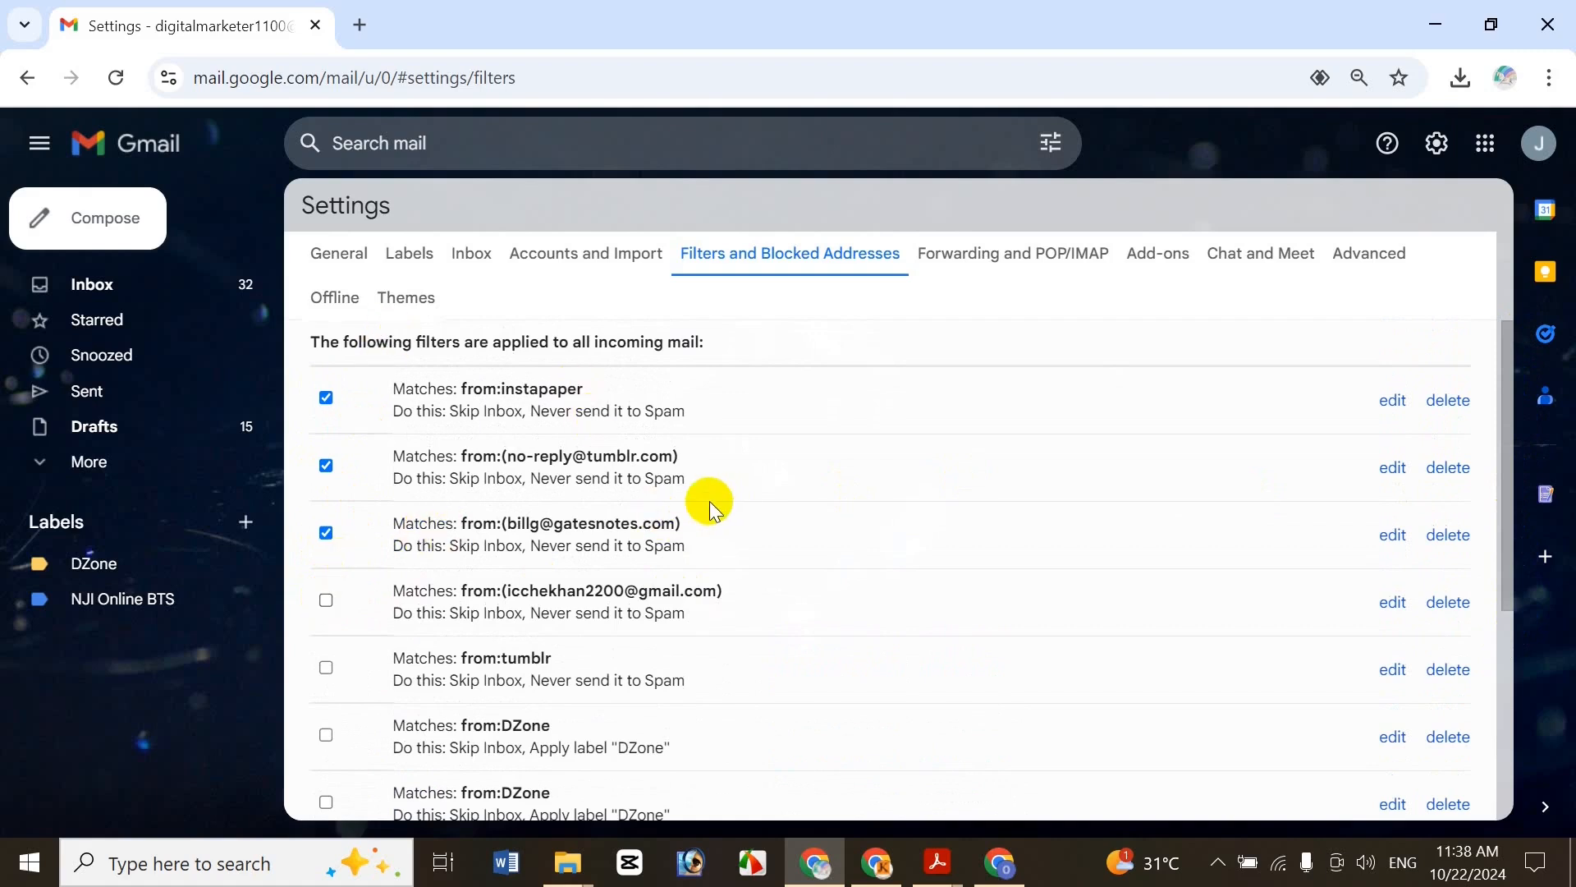
{"action": "scroll", "coordinate": [1492, 427], "scroll_direction": "down", "scroll_amount": 4}
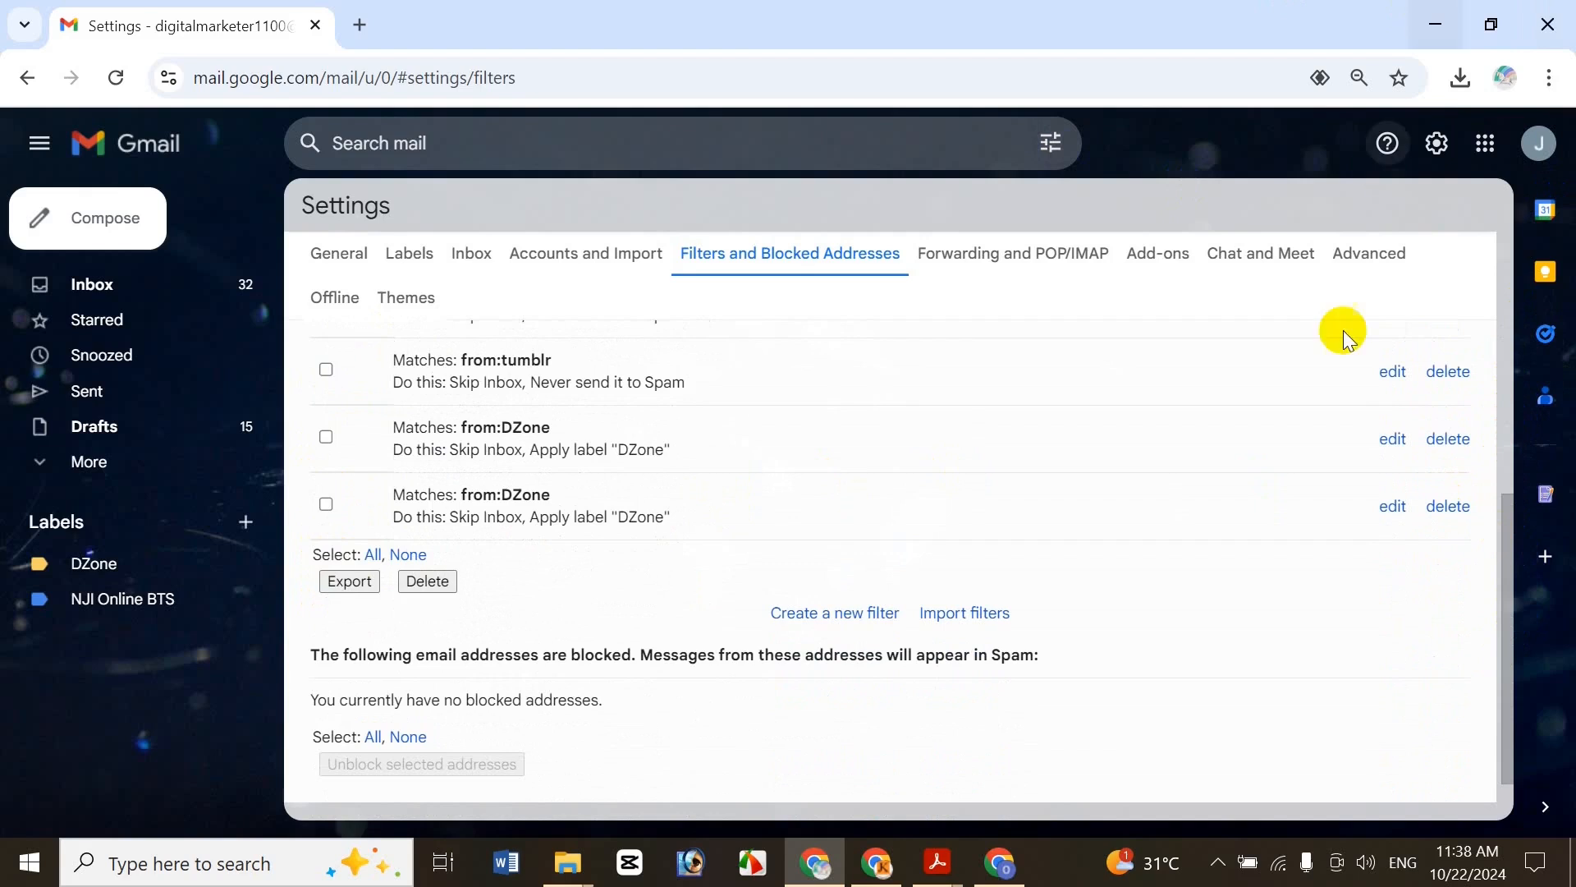
{"action": "left_click", "coordinate": [337, 583]}
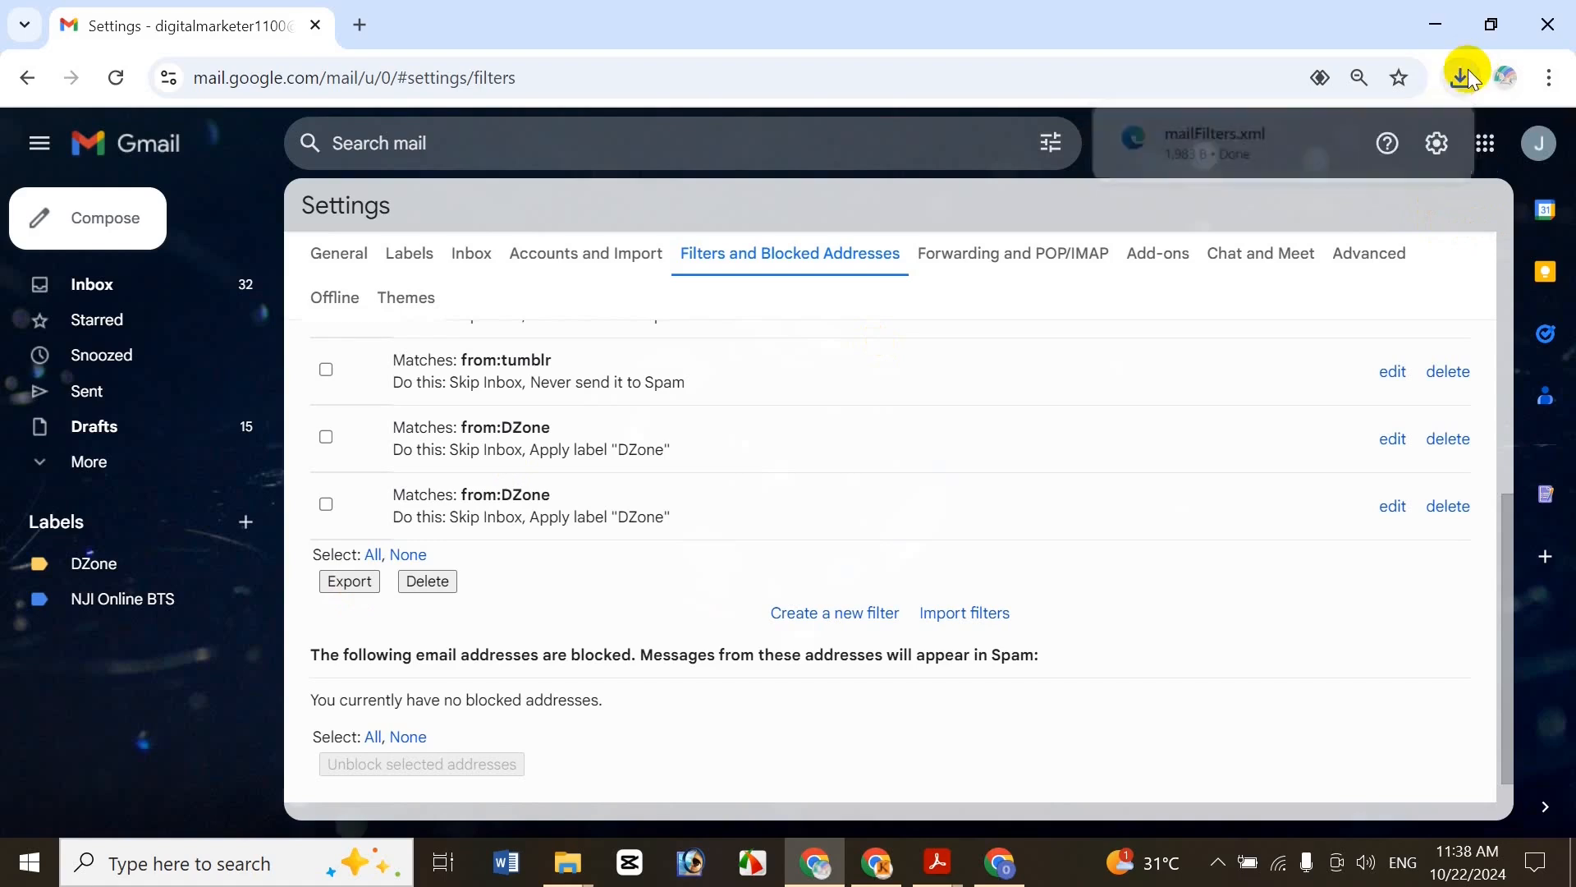
Check the exported mailFilters file in the recent downloads and in File Explorer's Downloads folder, and return to the filter list
{"action": "left_click", "coordinate": [1469, 72]}
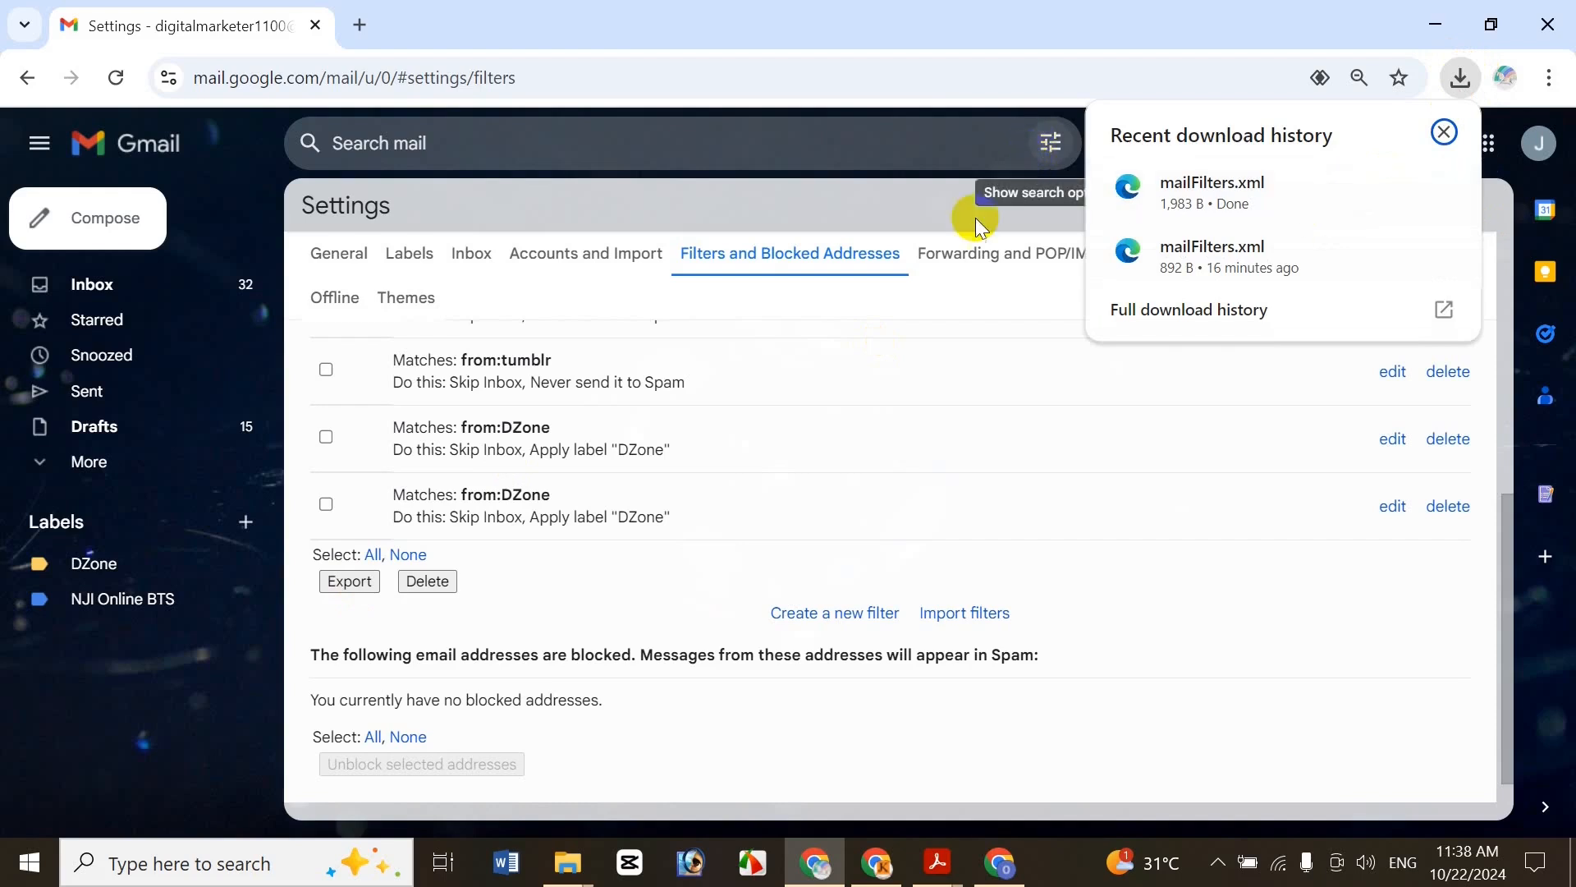
{"action": "left_click", "coordinate": [1137, 593]}
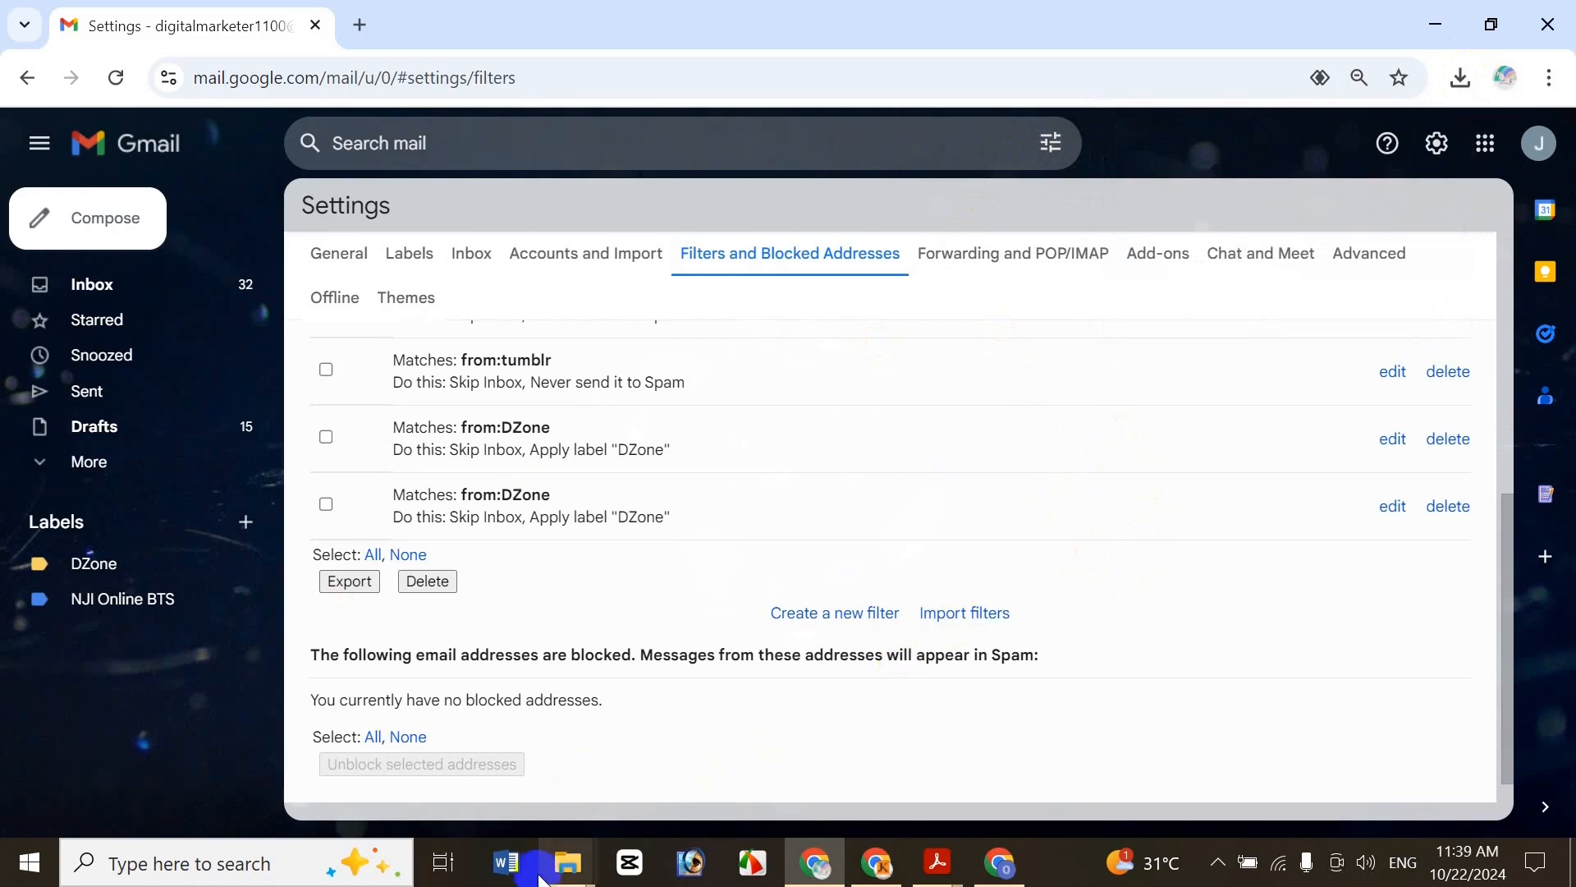
{"action": "mouse_move", "coordinate": [552, 881]}
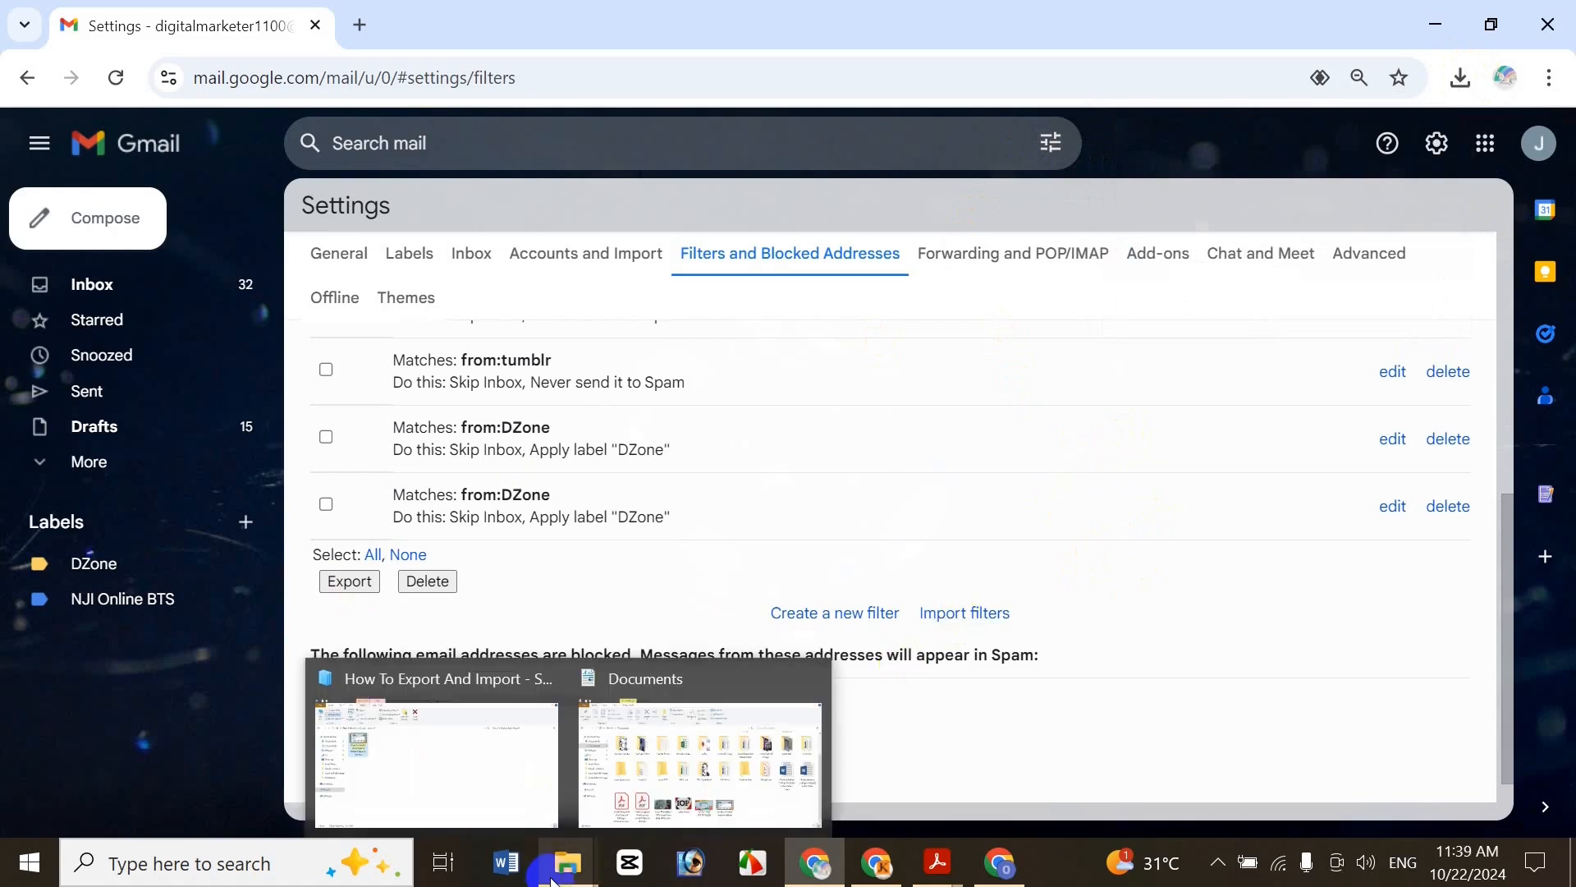
{"action": "left_click", "coordinate": [553, 881]}
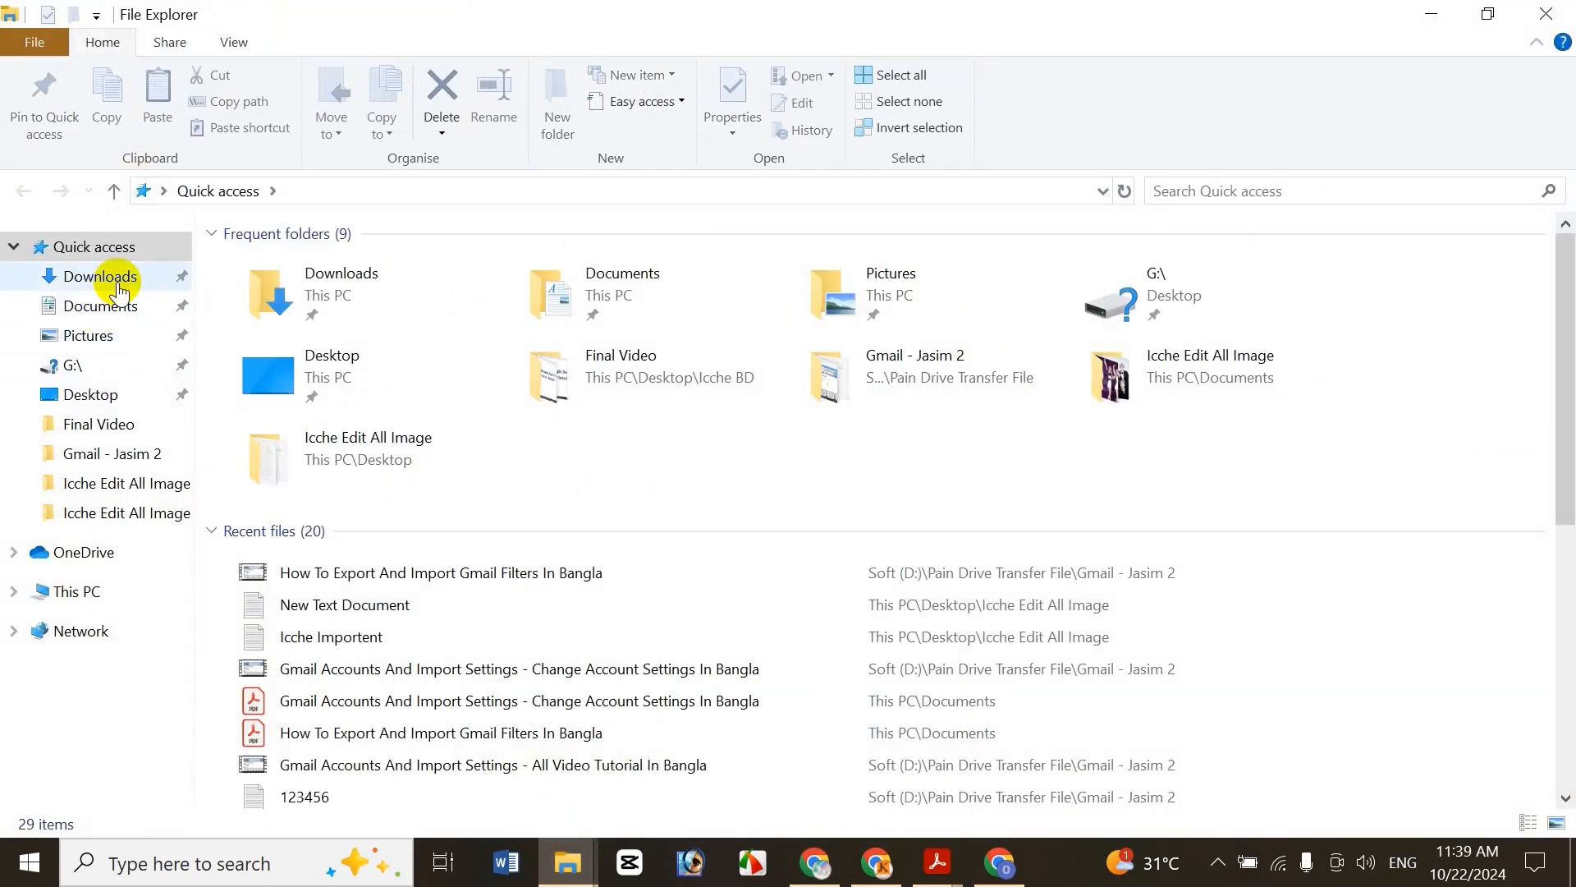
{"action": "left_click", "coordinate": [120, 277]}
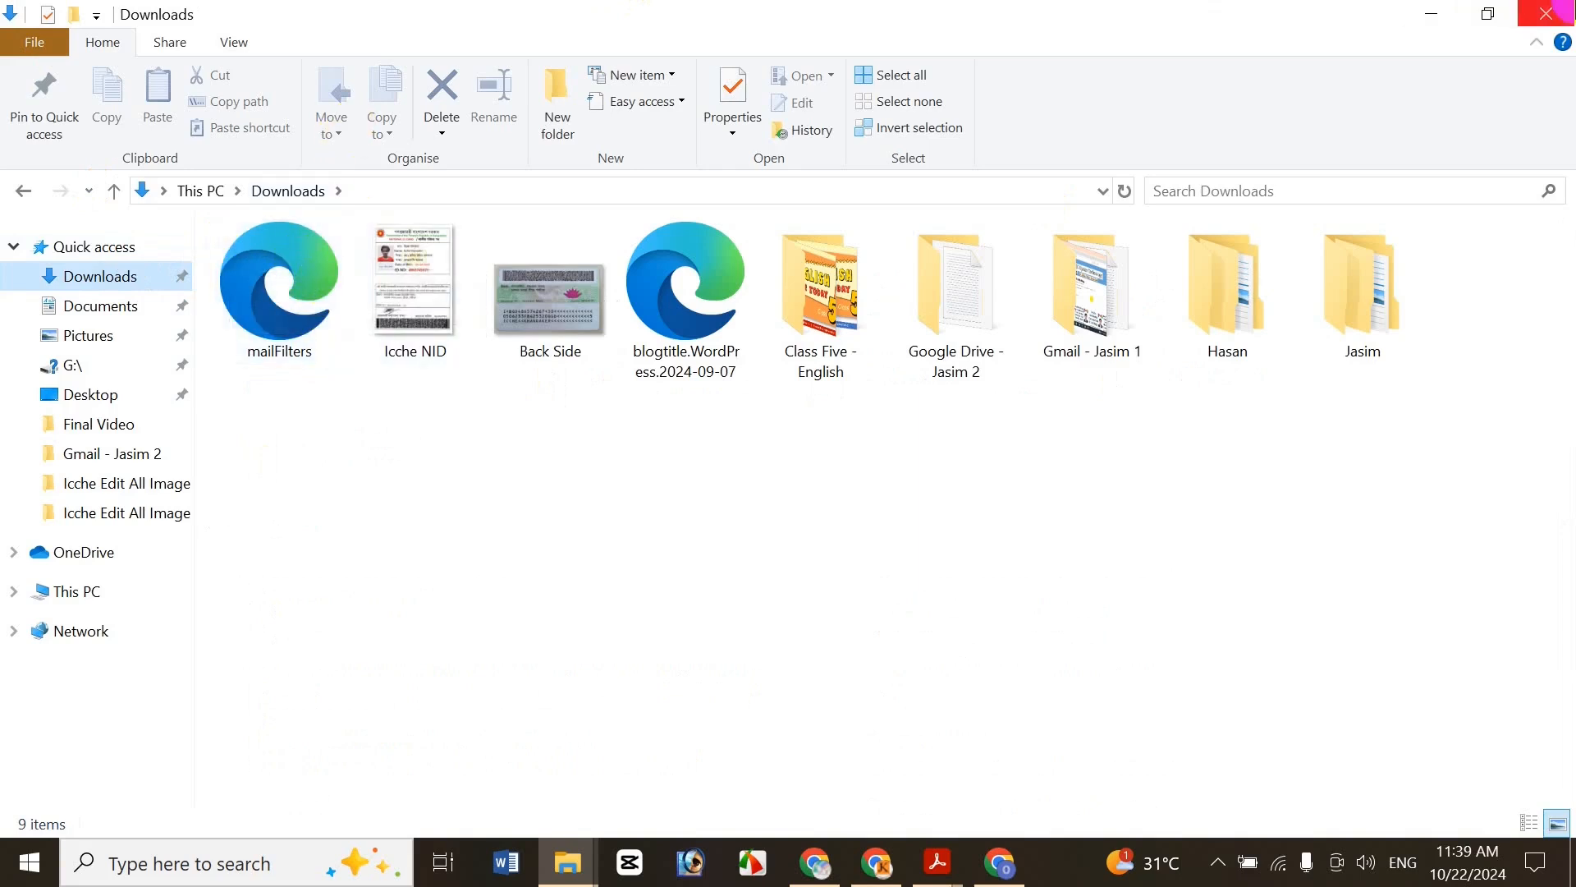
{"action": "left_click", "coordinate": [1557, 12]}
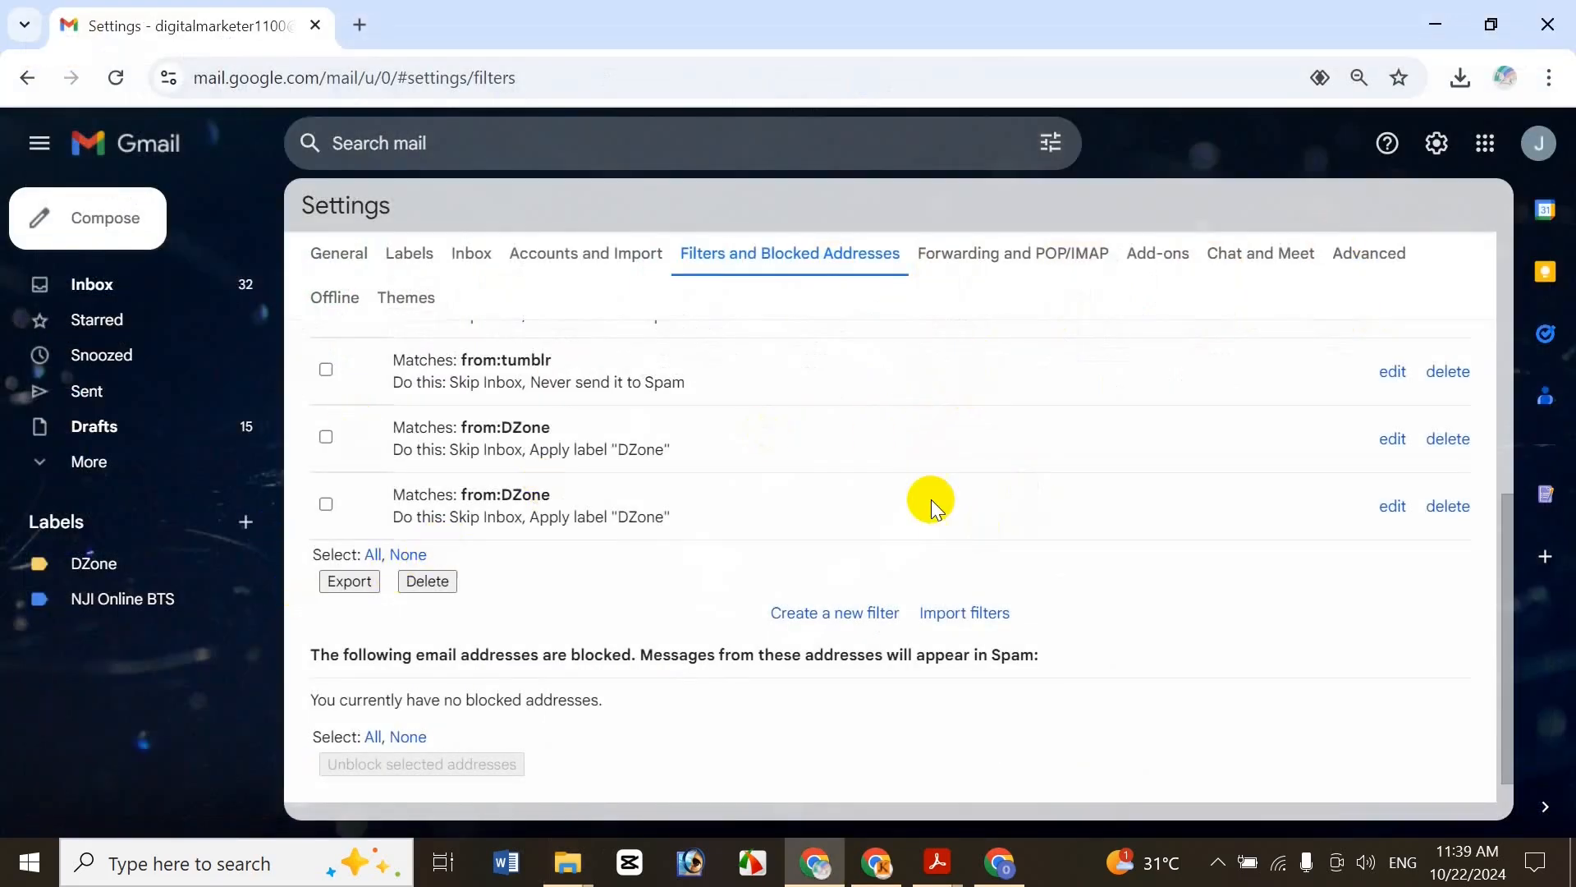
{"action": "left_click_drag", "start_coordinate": [1506, 578], "coordinate": [1499, 384]}
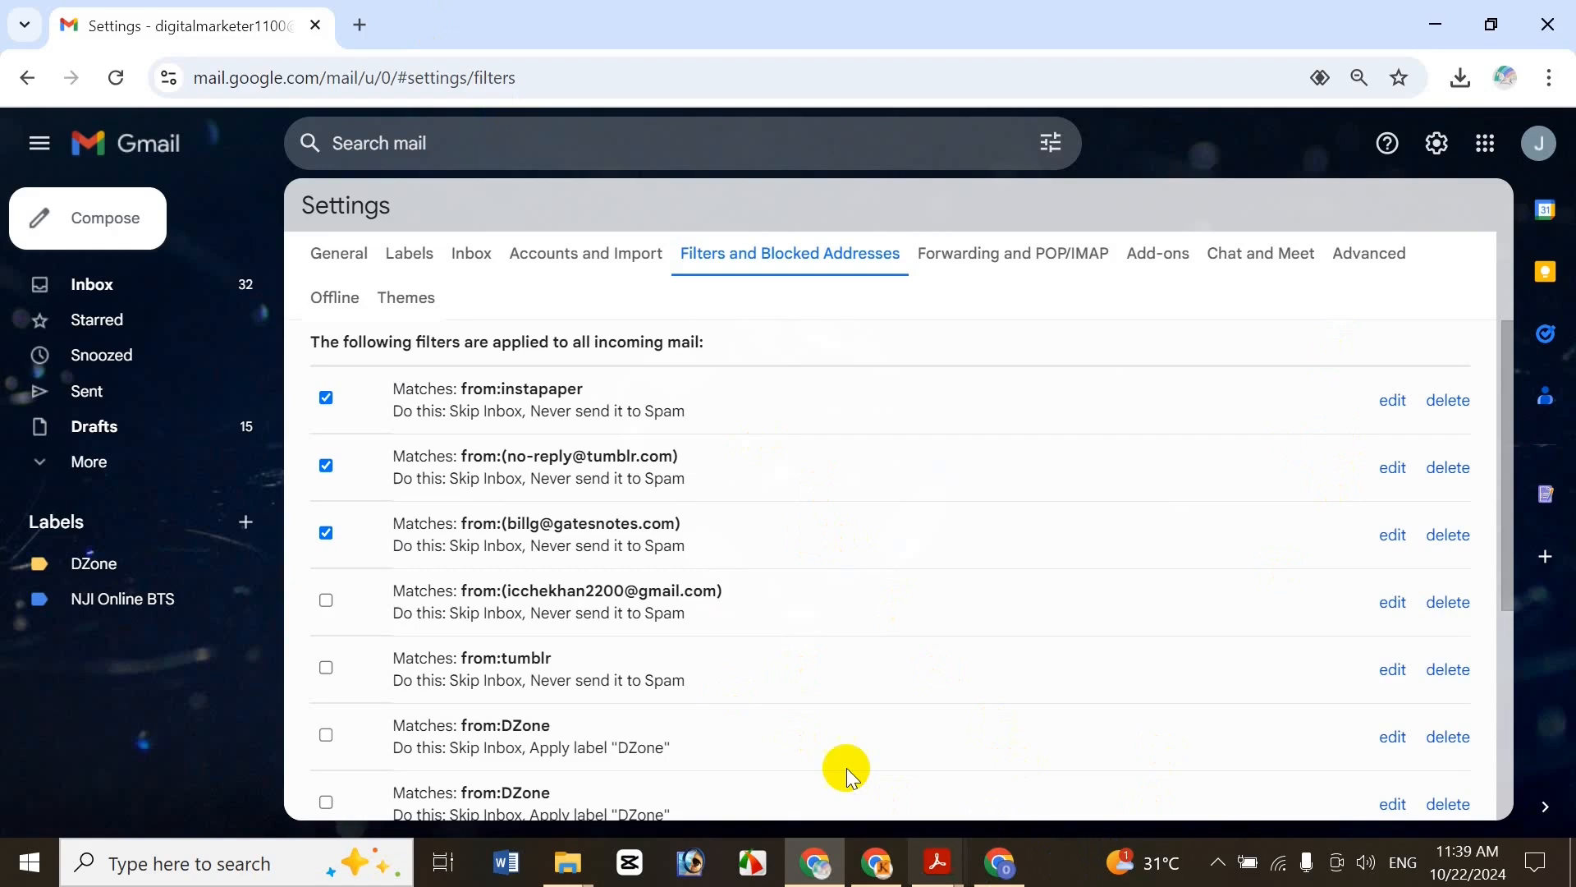
Switch to the other Chrome profile window, open Gmail there, and bring up its Filters and Blocked Addresses settings
{"action": "left_click", "coordinate": [1024, 862]}
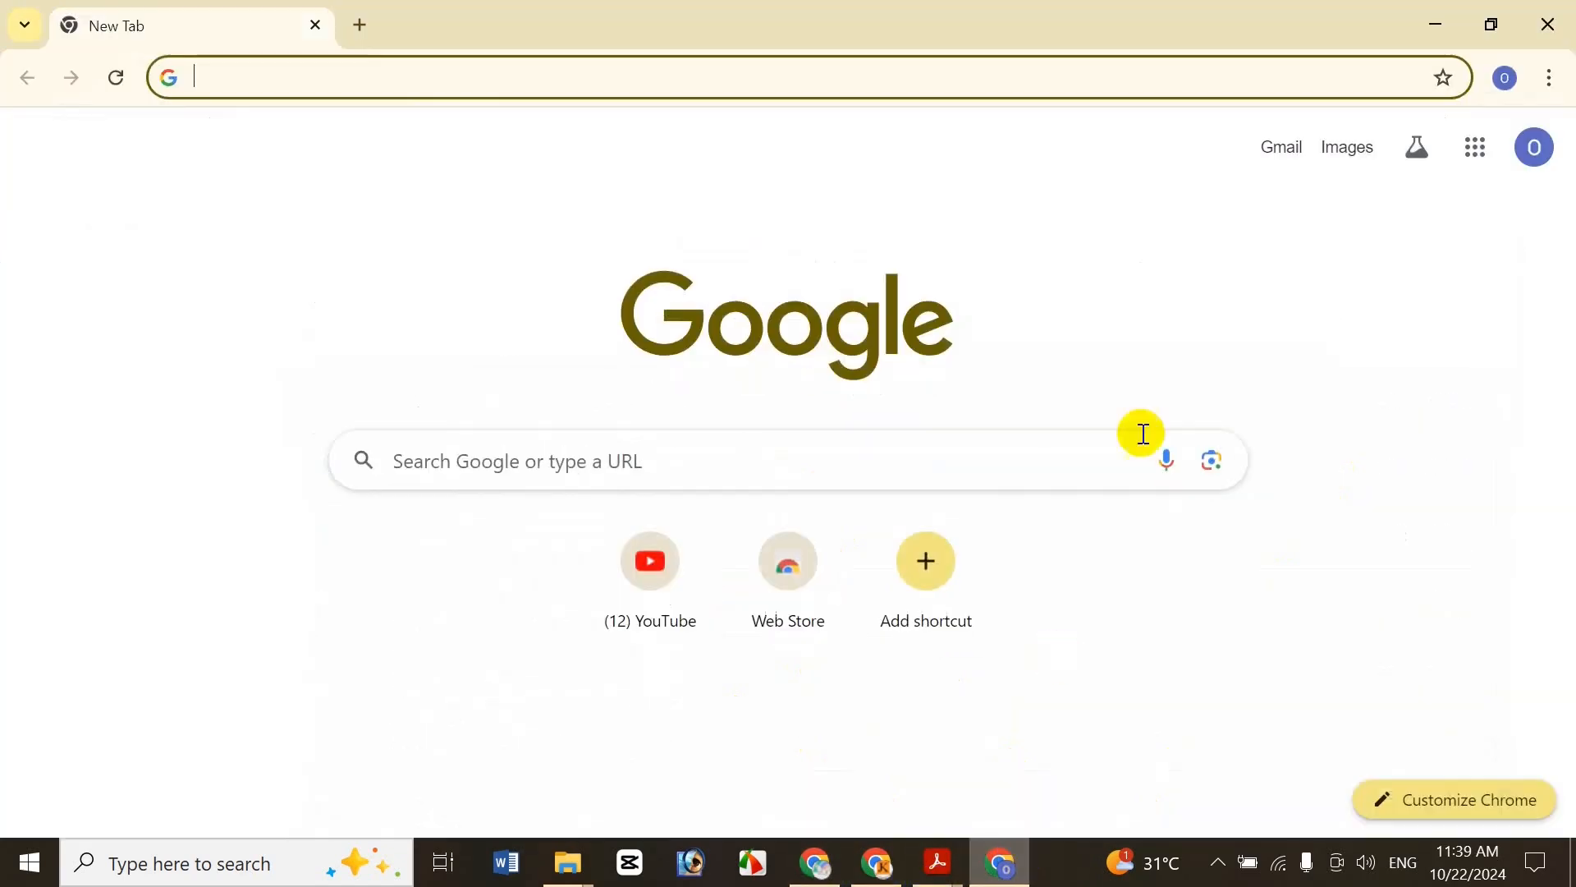
{"action": "left_click", "coordinate": [1276, 138]}
{"action": "left_click", "coordinate": [1275, 136]}
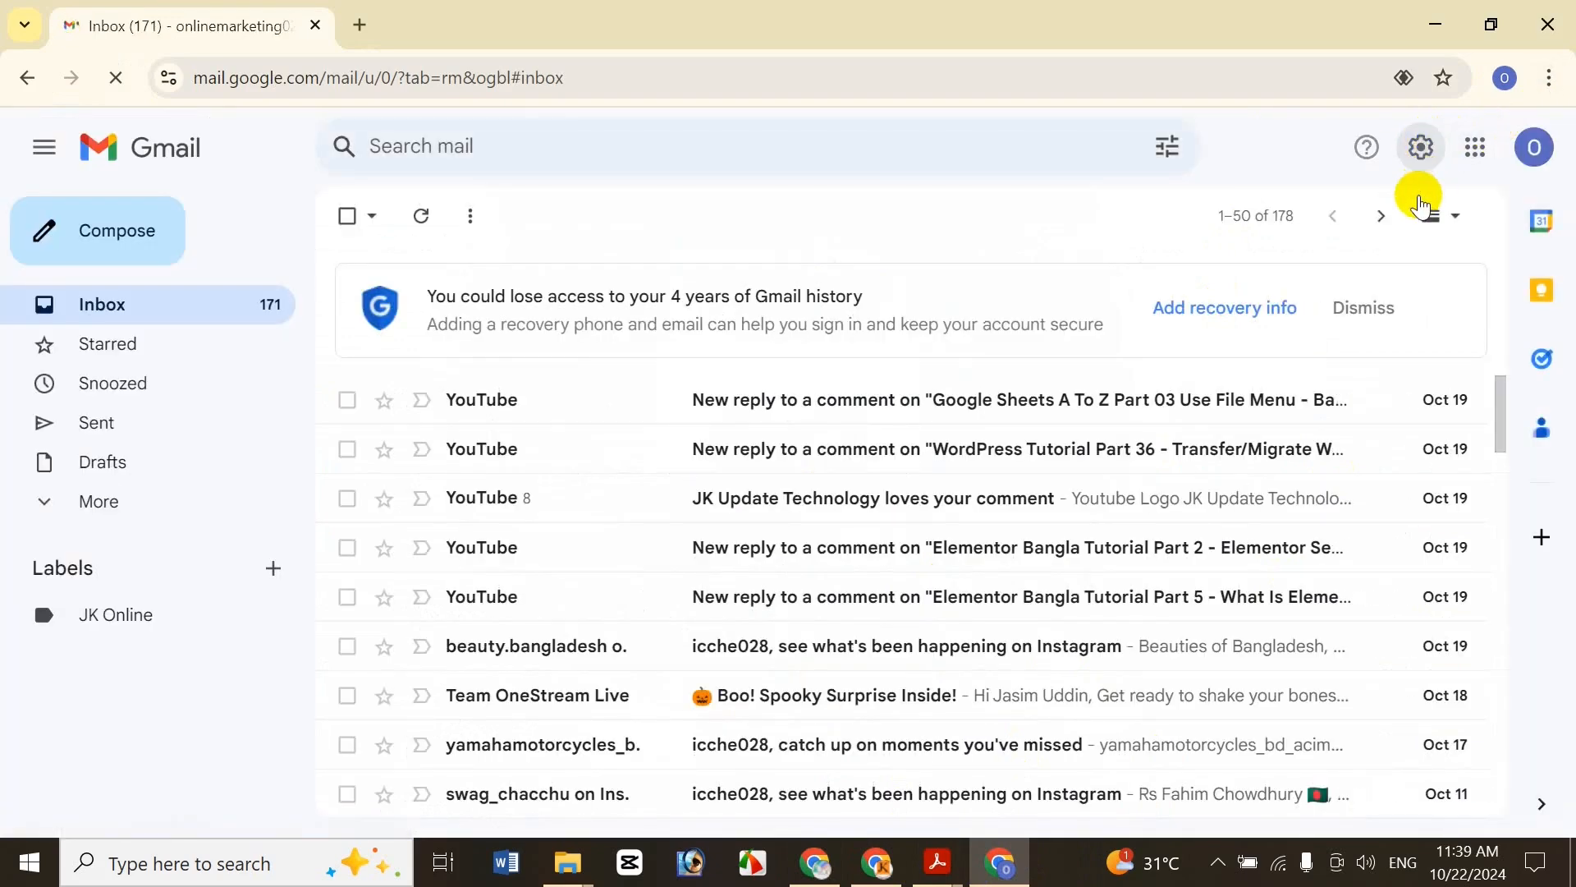
{"action": "left_click", "coordinate": [1421, 147]}
{"action": "left_click", "coordinate": [1421, 152]}
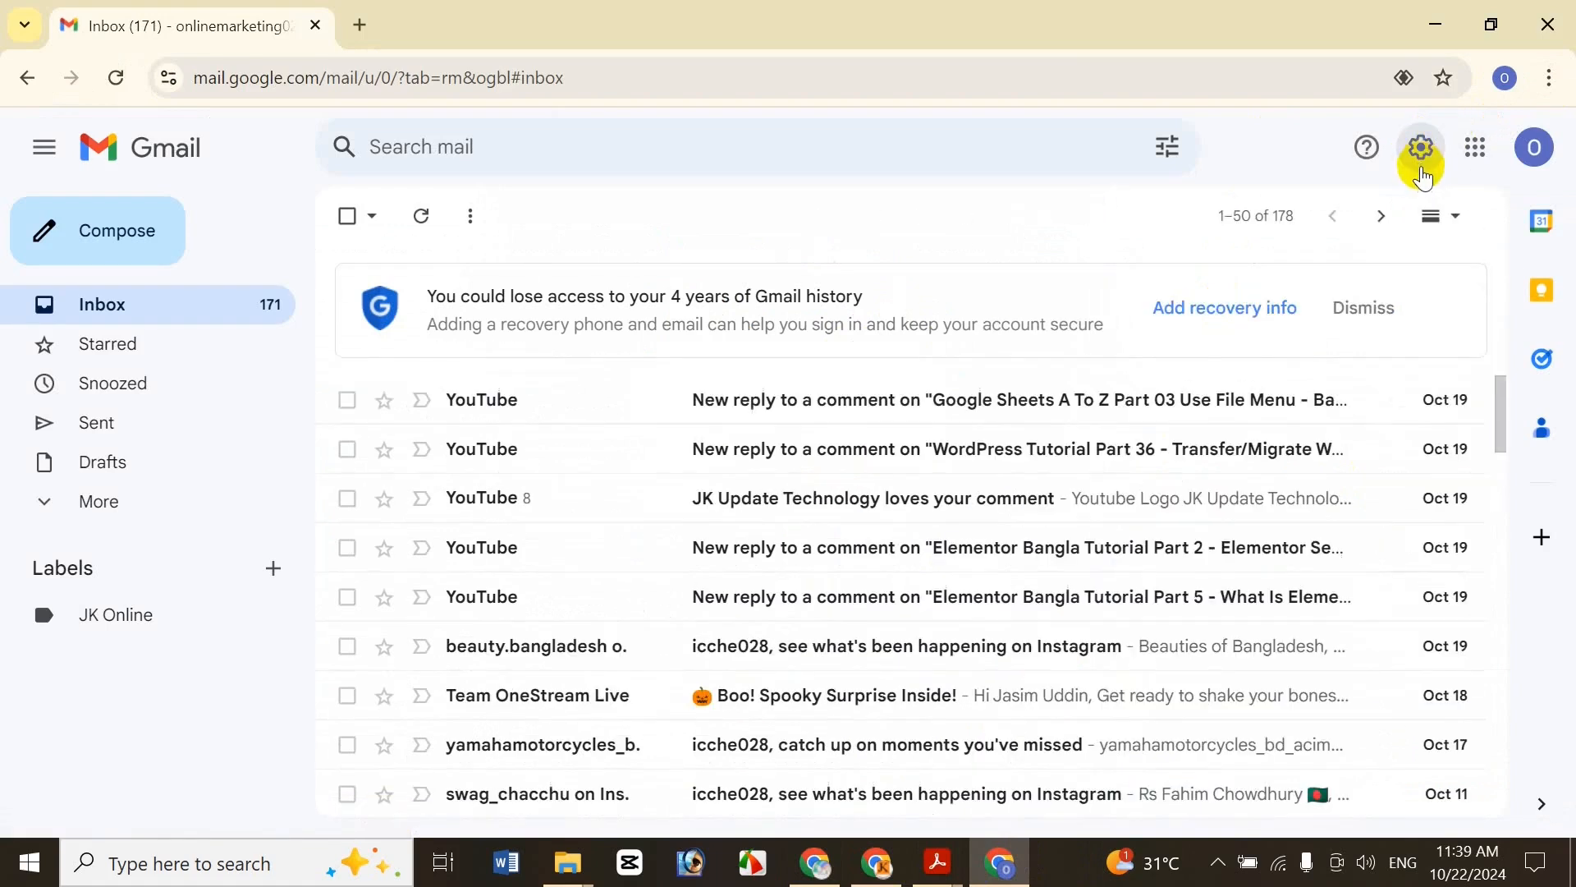
{"action": "left_click", "coordinate": [1421, 152]}
{"action": "left_click", "coordinate": [1393, 265]}
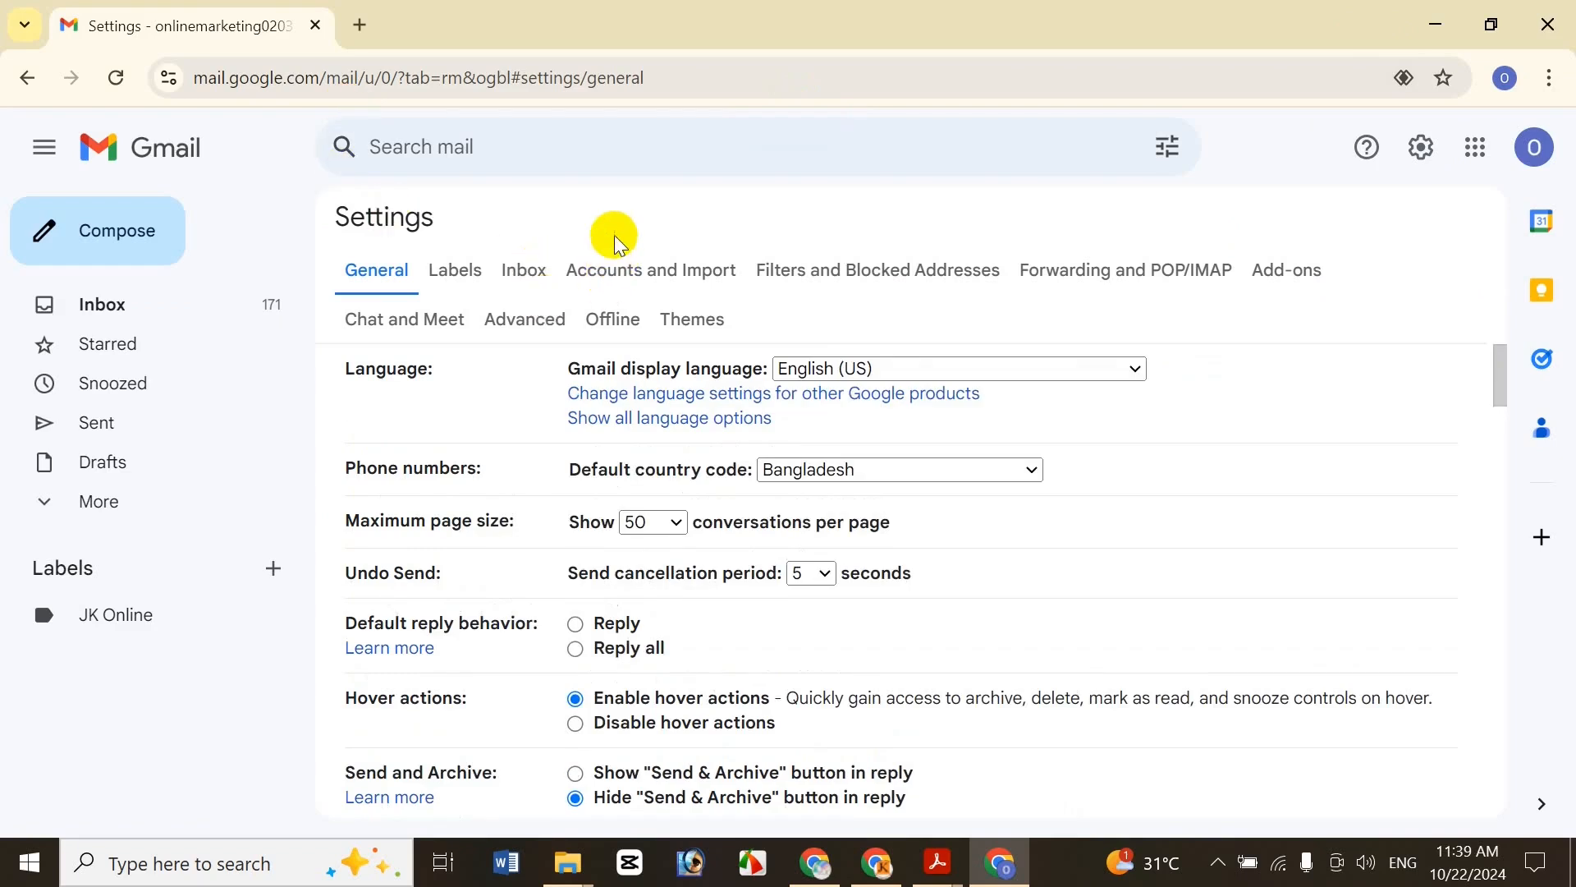
{"action": "left_click", "coordinate": [894, 274]}
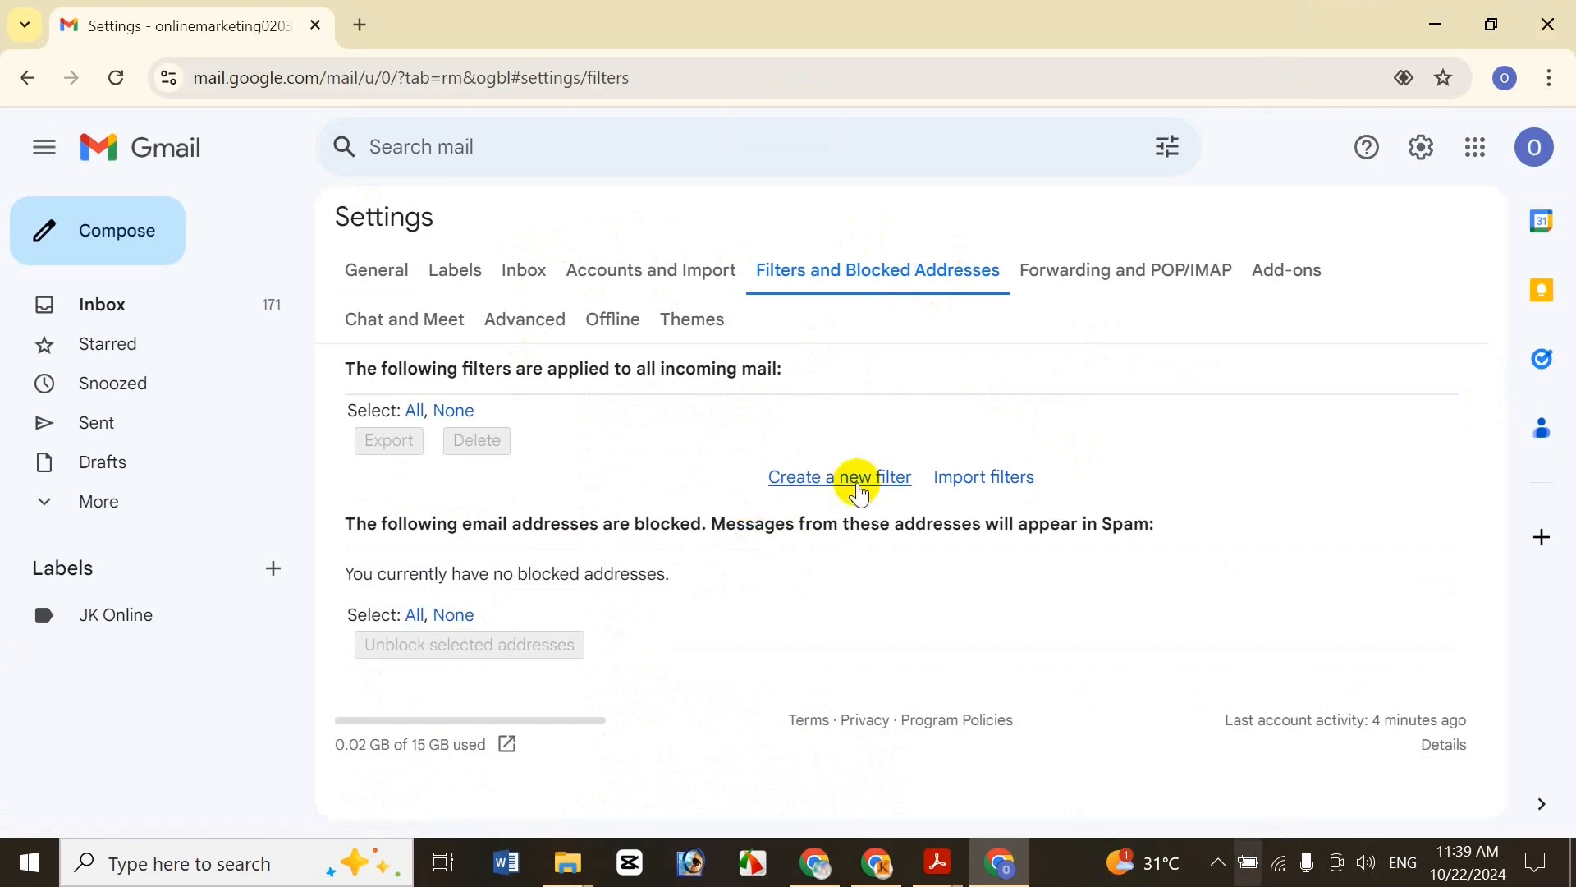
Start a filter import and load mailFilters.xml from the Downloads folder
{"action": "left_click", "coordinate": [954, 478]}
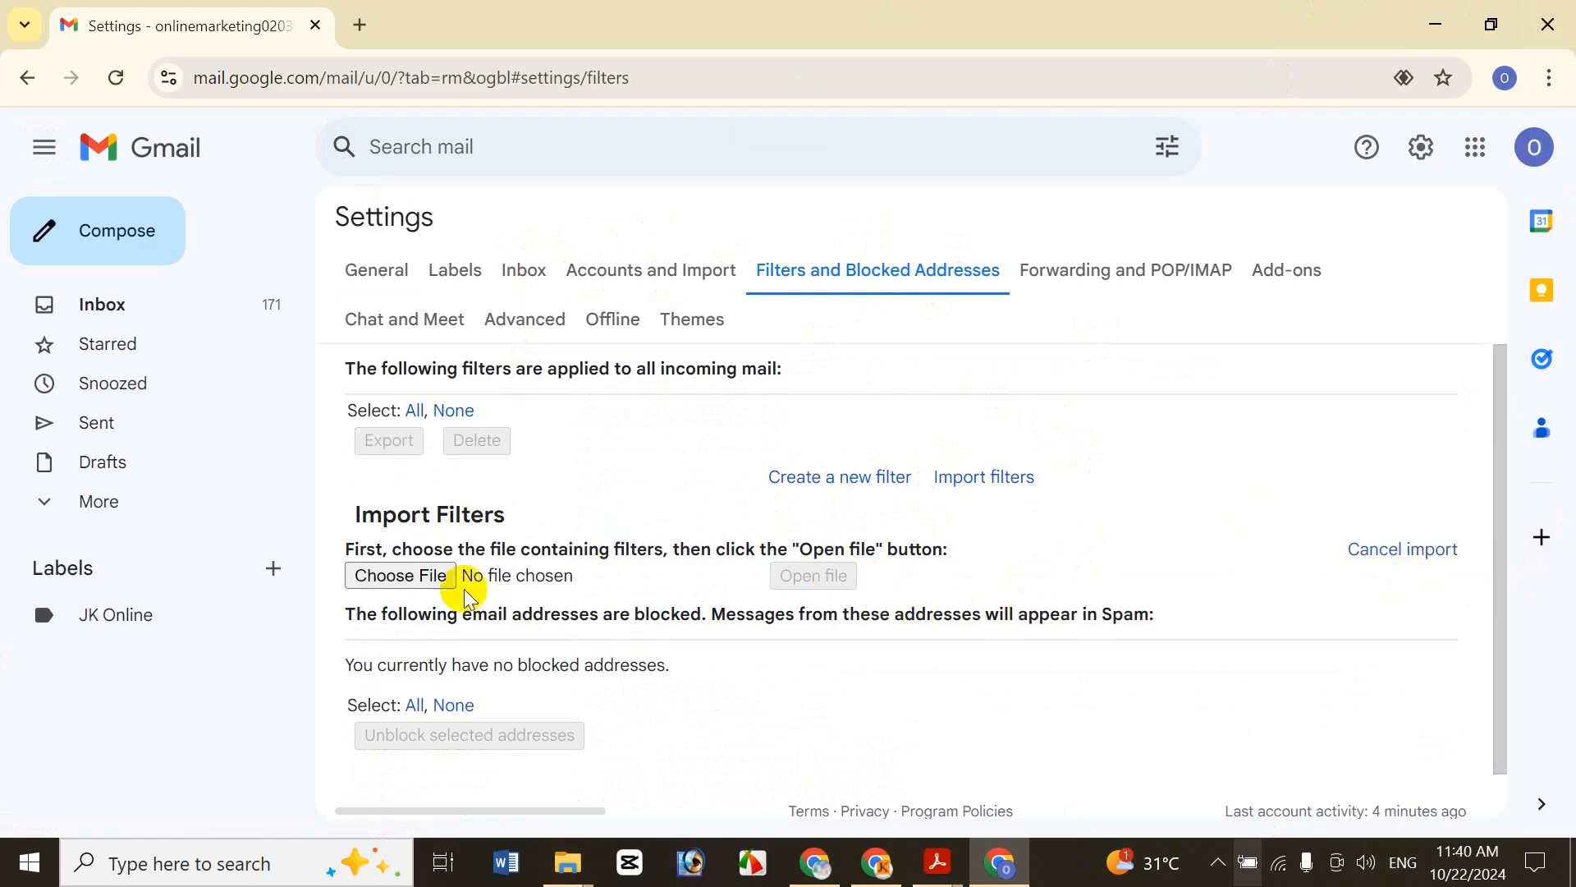
{"action": "left_click", "coordinate": [413, 578]}
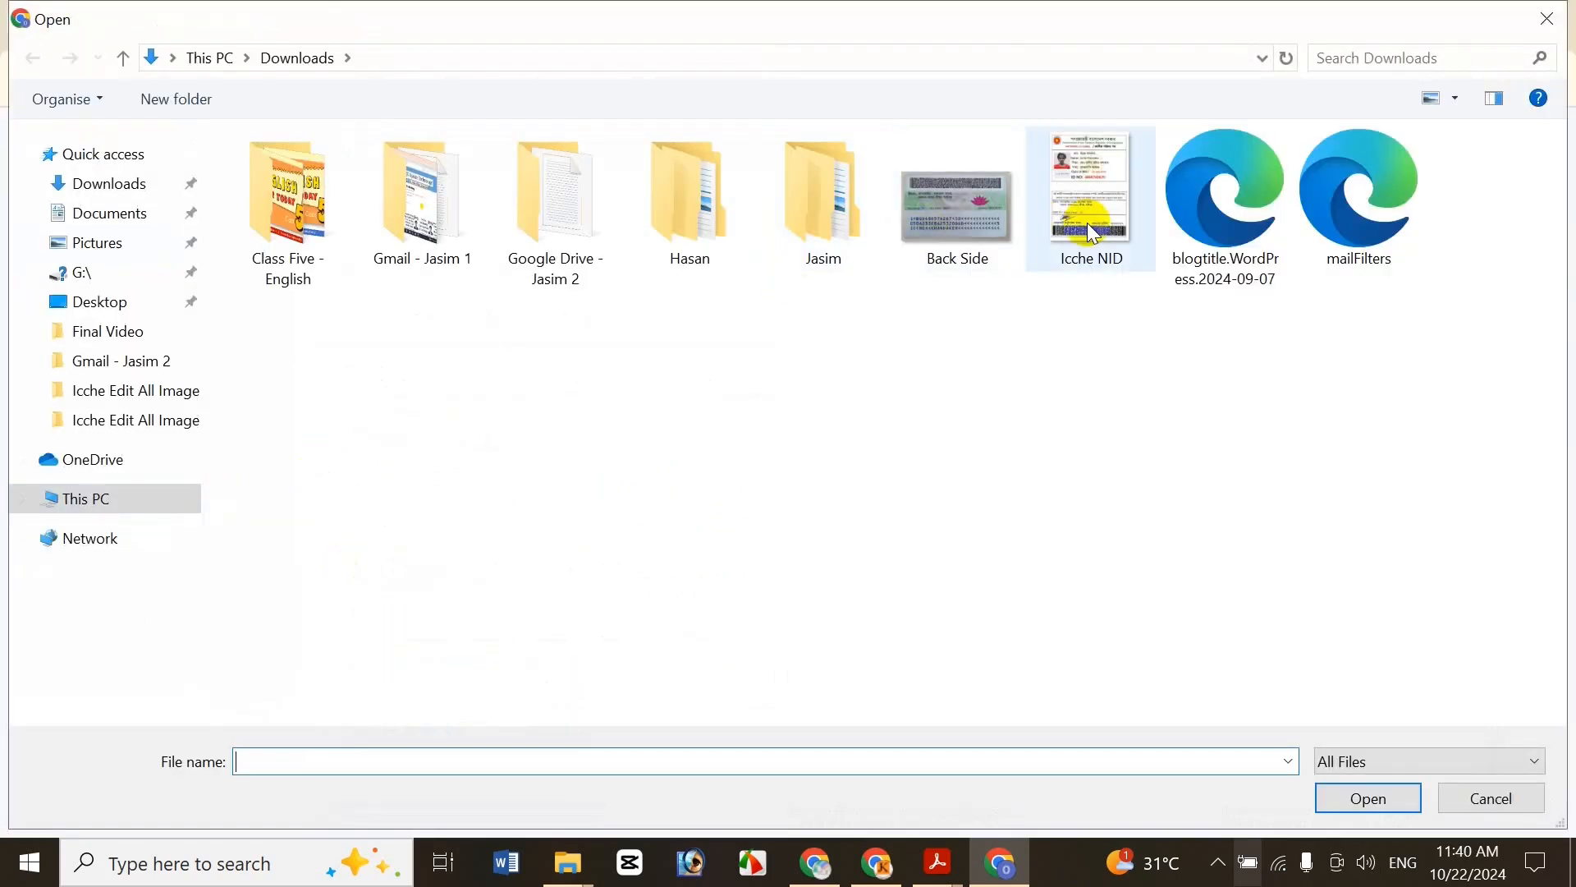
{"action": "left_click", "coordinate": [1337, 218]}
{"action": "left_click", "coordinate": [1393, 795]}
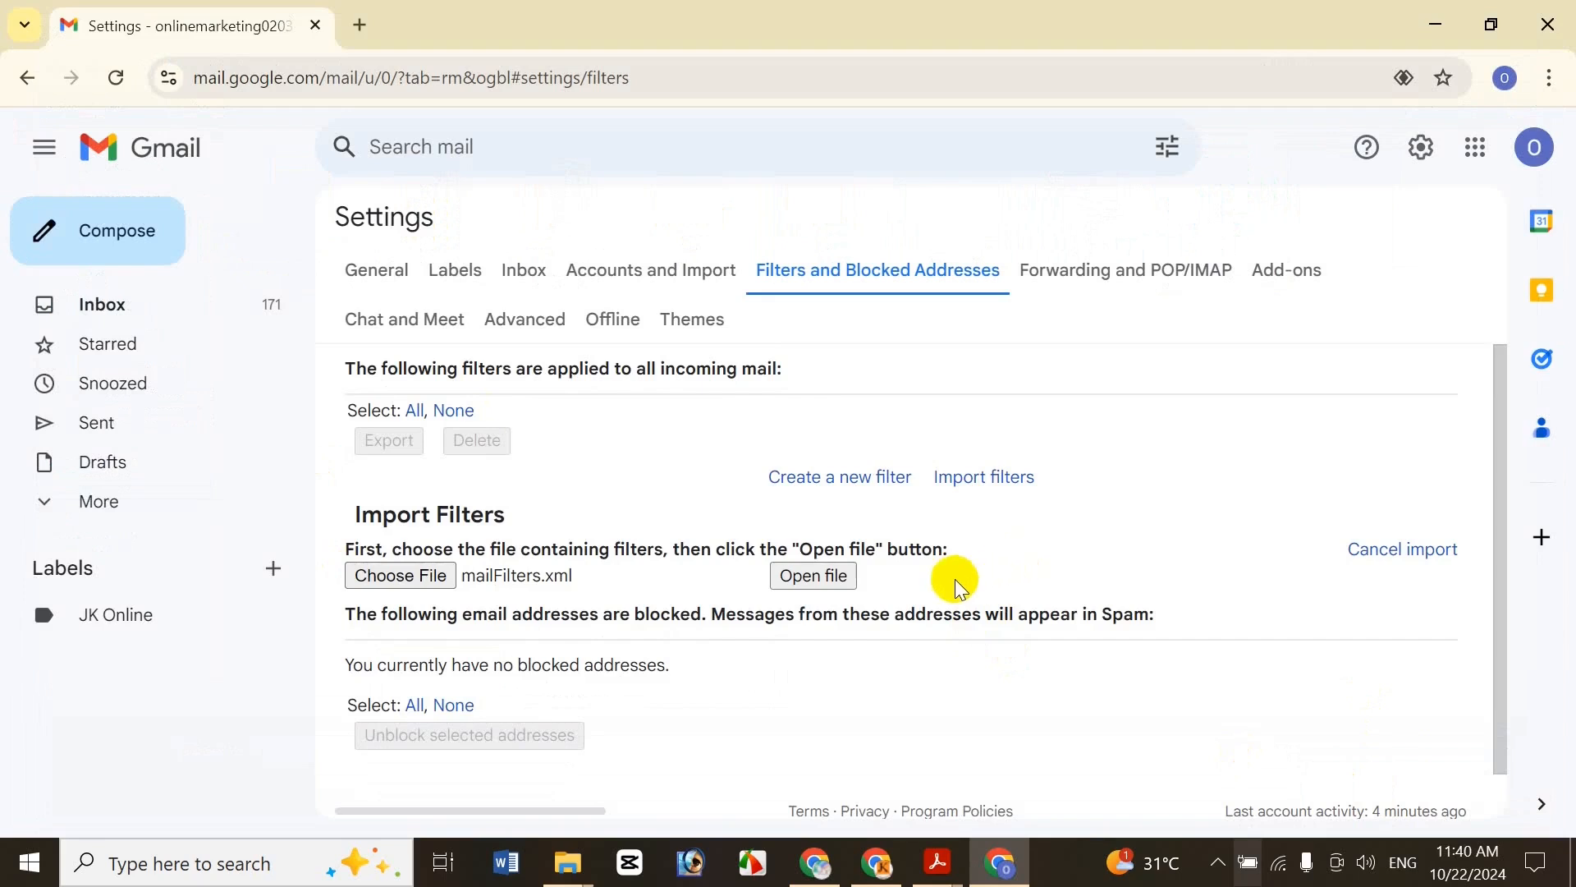
{"action": "left_click", "coordinate": [817, 576]}
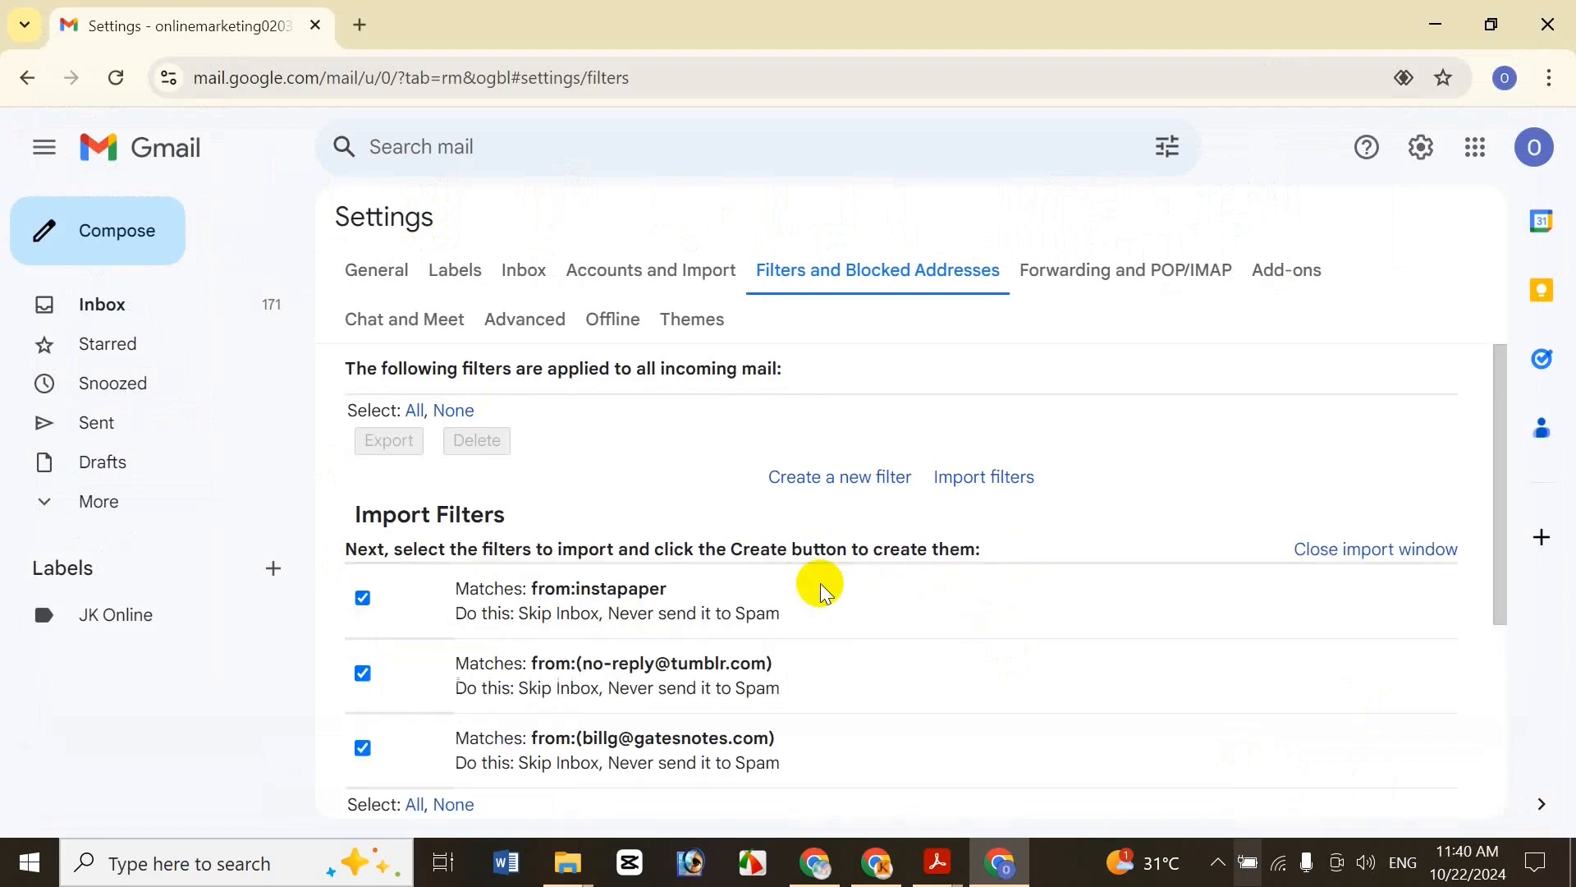
Create all three imported filters with the option to apply new filters to existing email, and try to stop the creation process
{"action": "left_click_drag", "start_coordinate": [1499, 465], "coordinate": [1461, 613]}
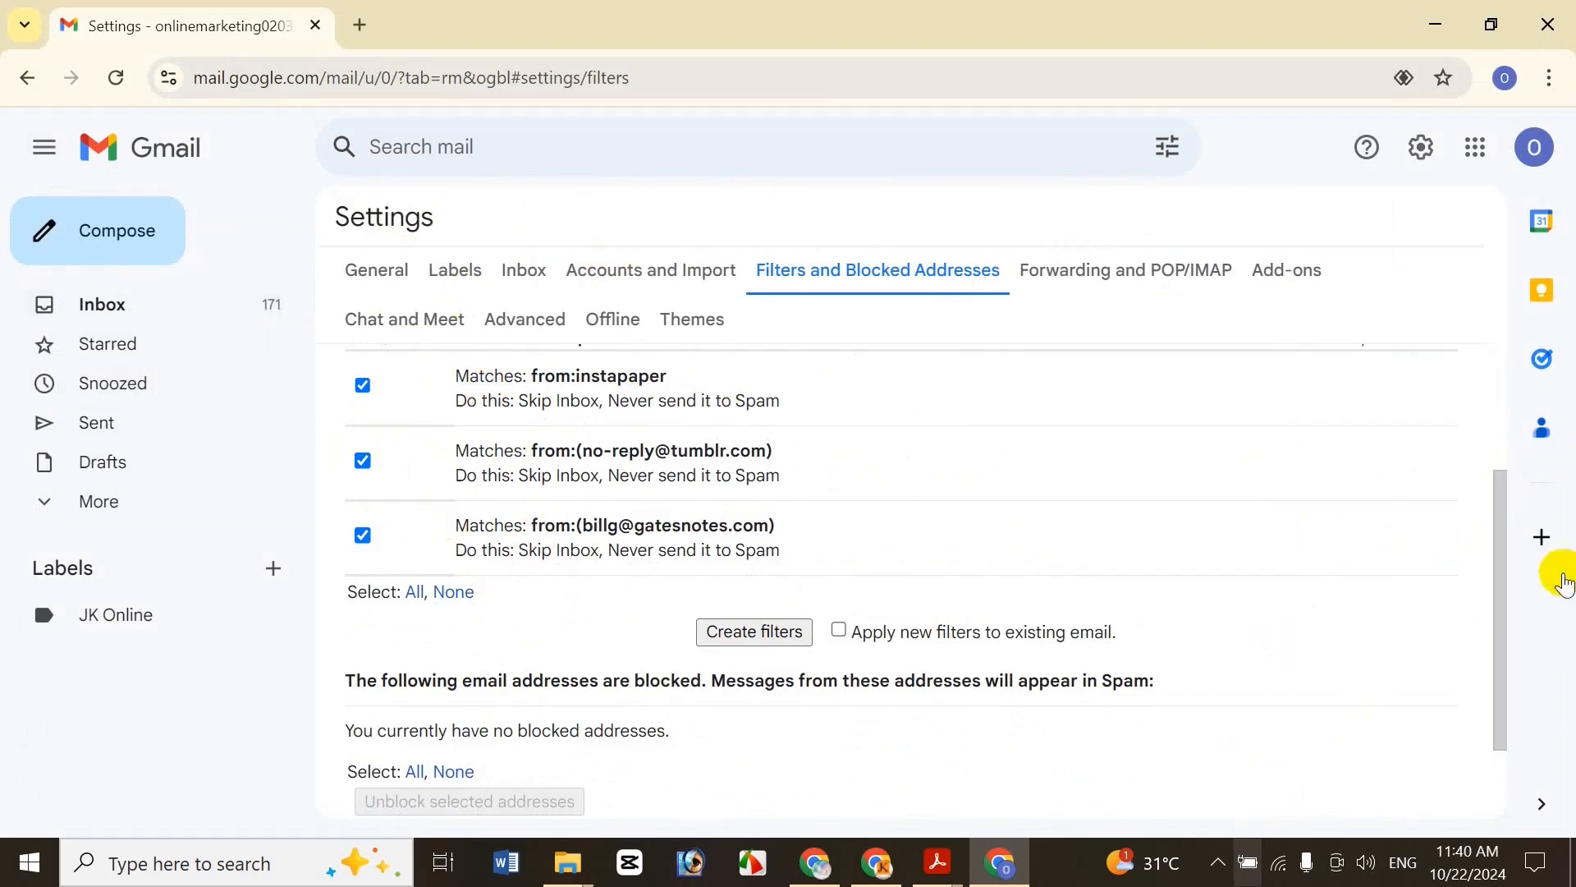
{"action": "left_click_drag", "start_coordinate": [1492, 637], "coordinate": [1492, 593]}
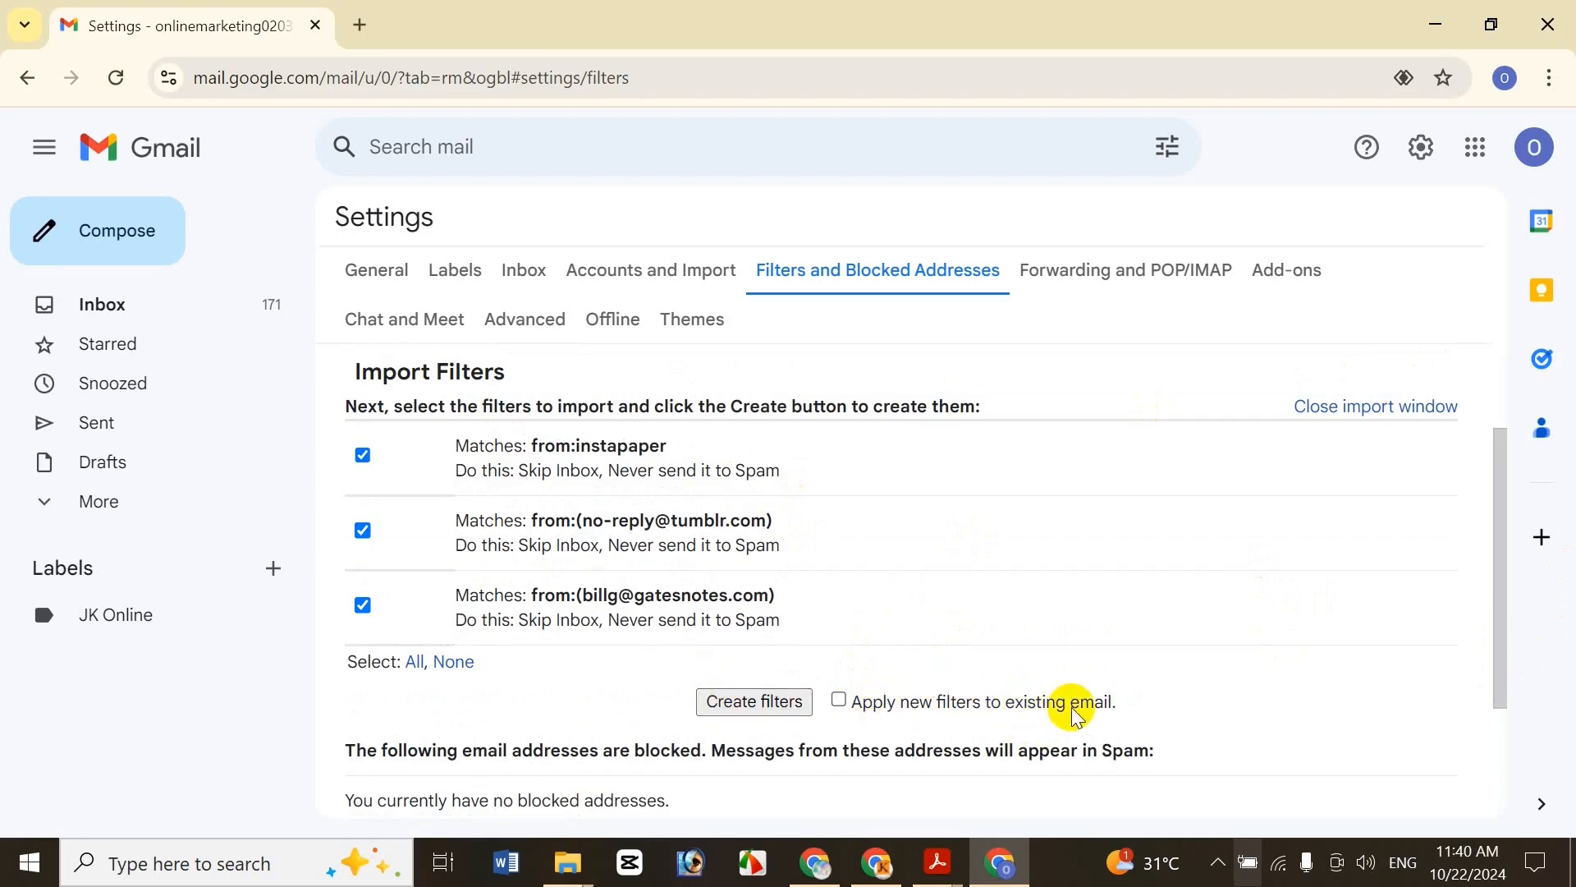
{"action": "left_click", "coordinate": [846, 700]}
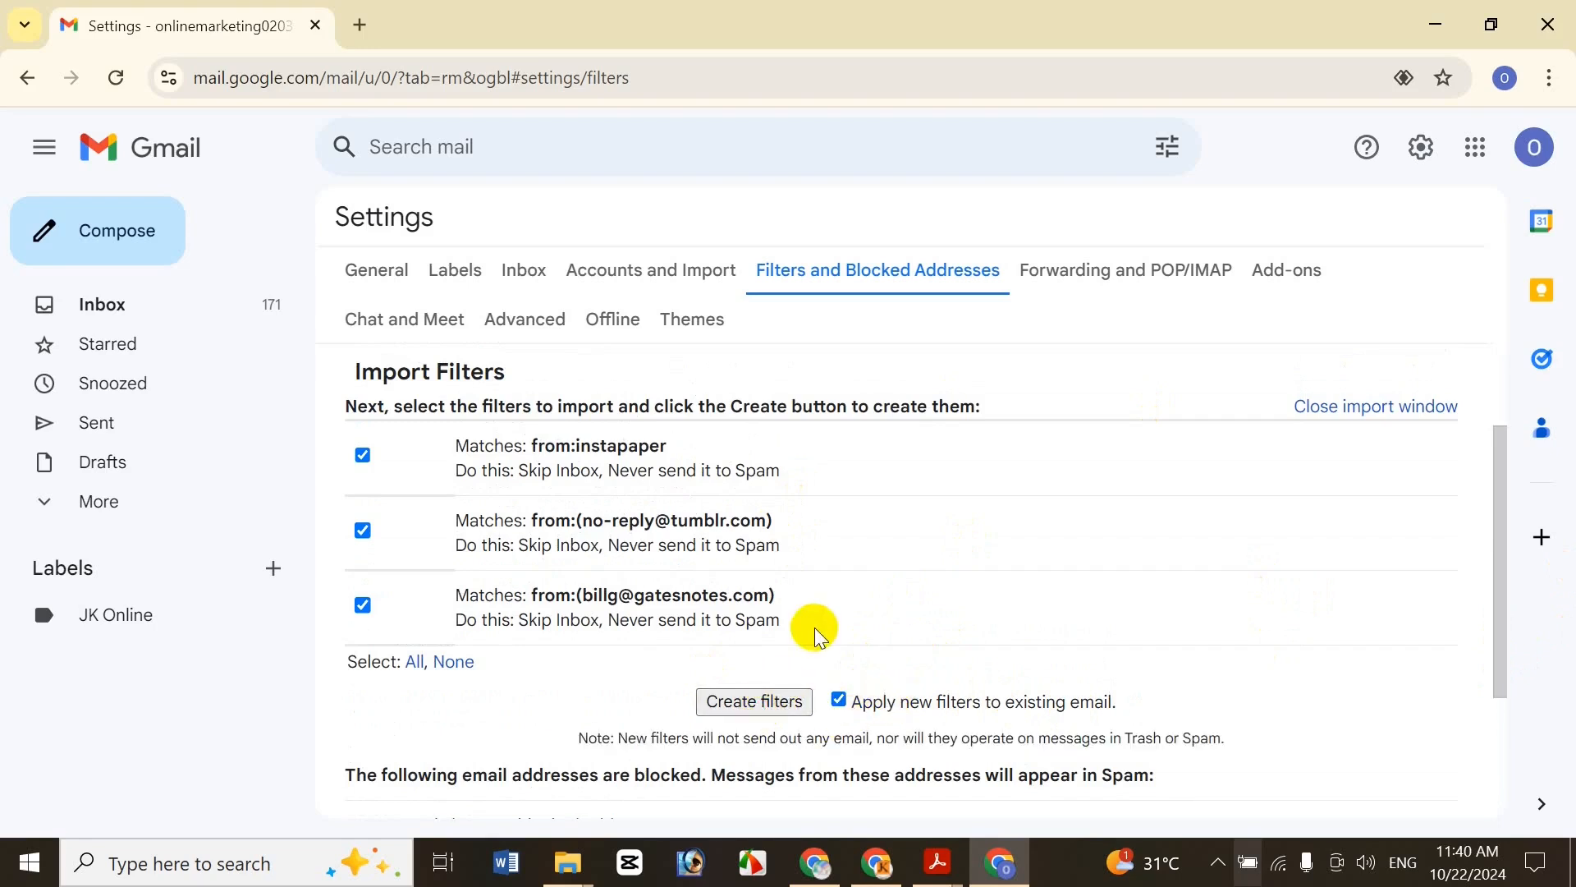
{"action": "left_click", "coordinate": [768, 704]}
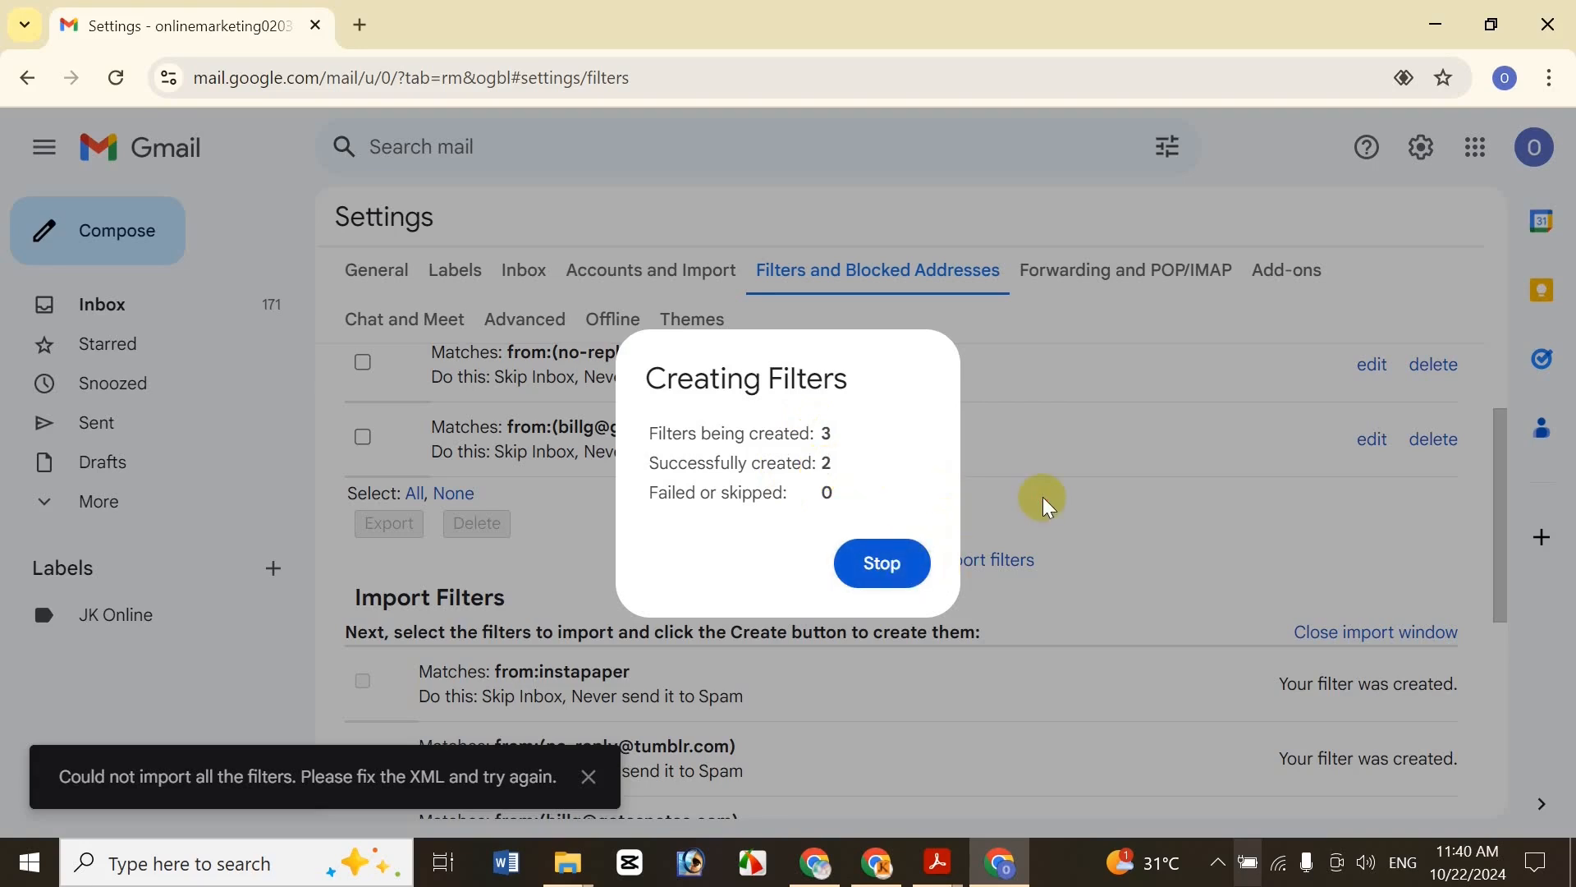
{"action": "left_click", "coordinate": [858, 579]}
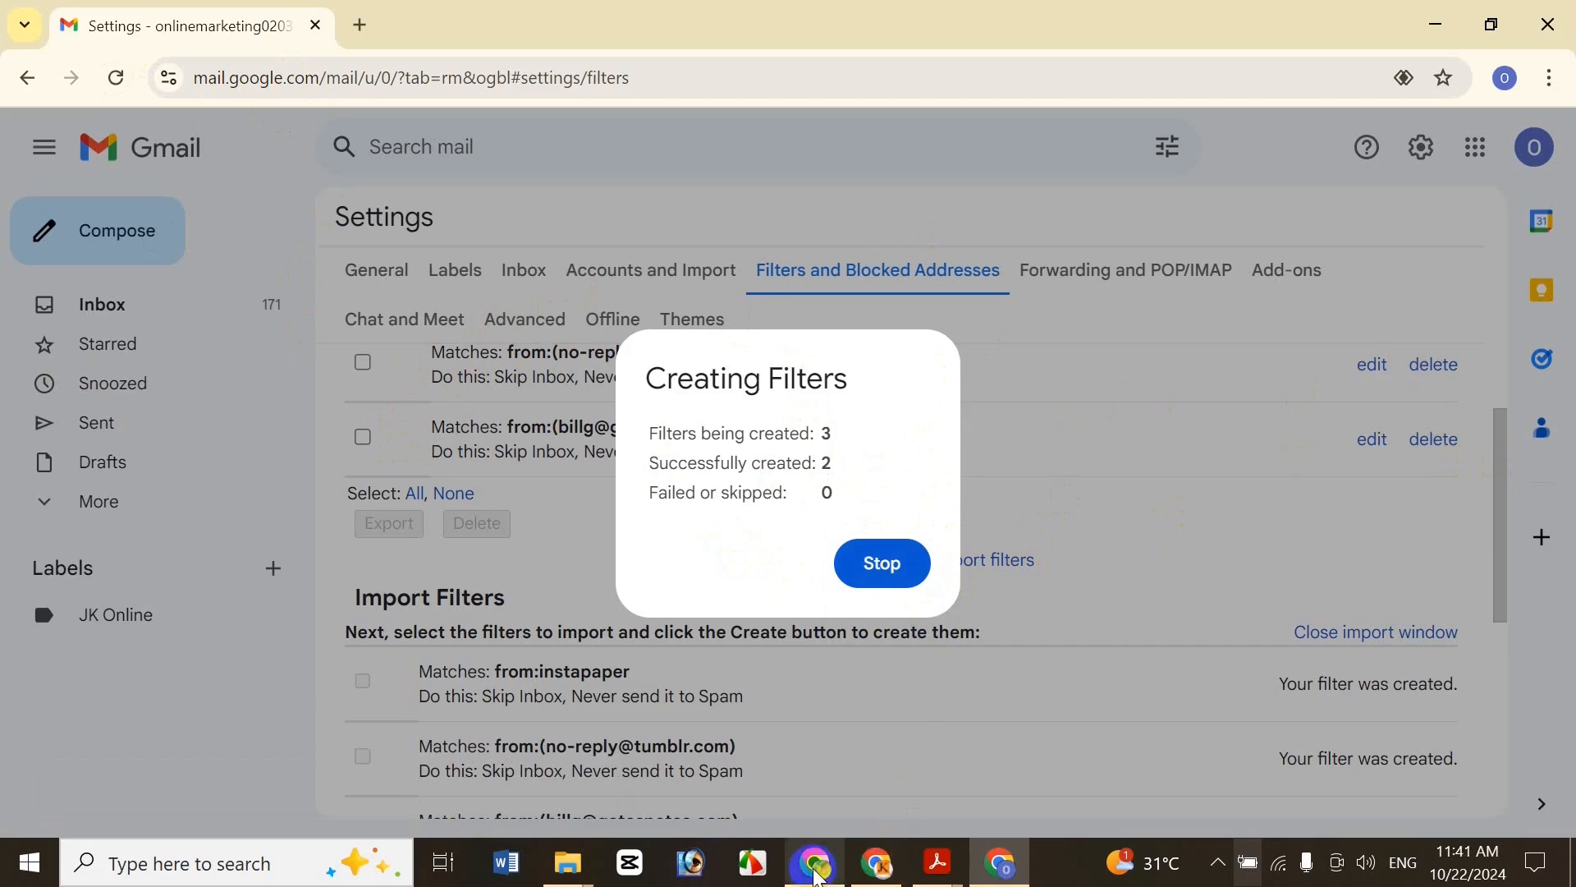
Return to the first account's filter list, and switch to Adobe Acrobat to view the "How To Export And Import Gmail Filters In Bangla" title
{"action": "left_click", "coordinate": [815, 862]}
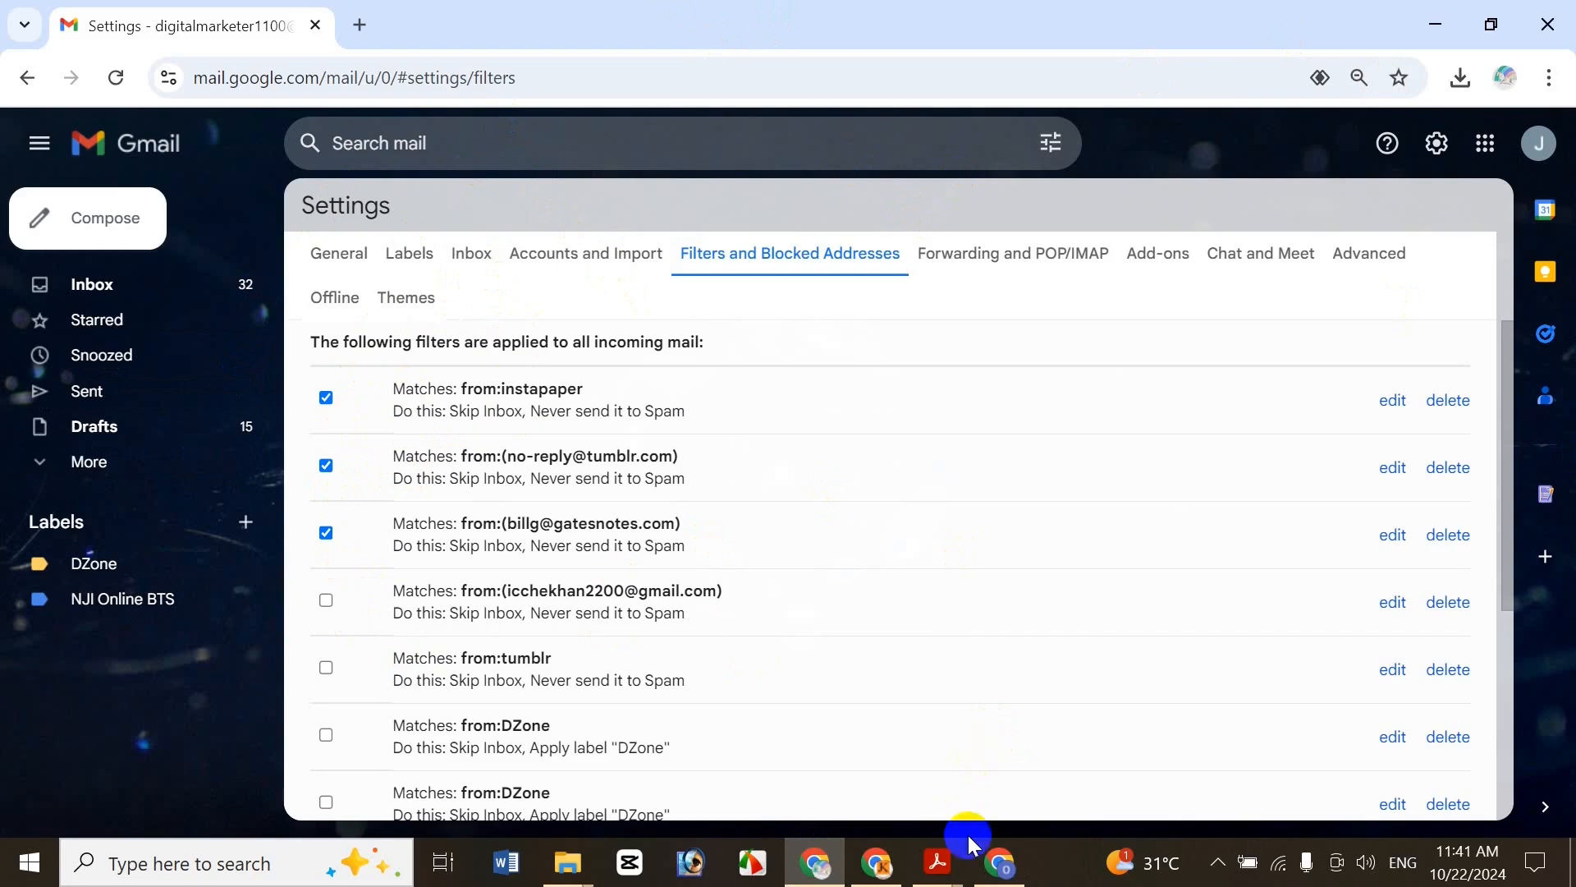
{"action": "mouse_move", "coordinate": [946, 874]}
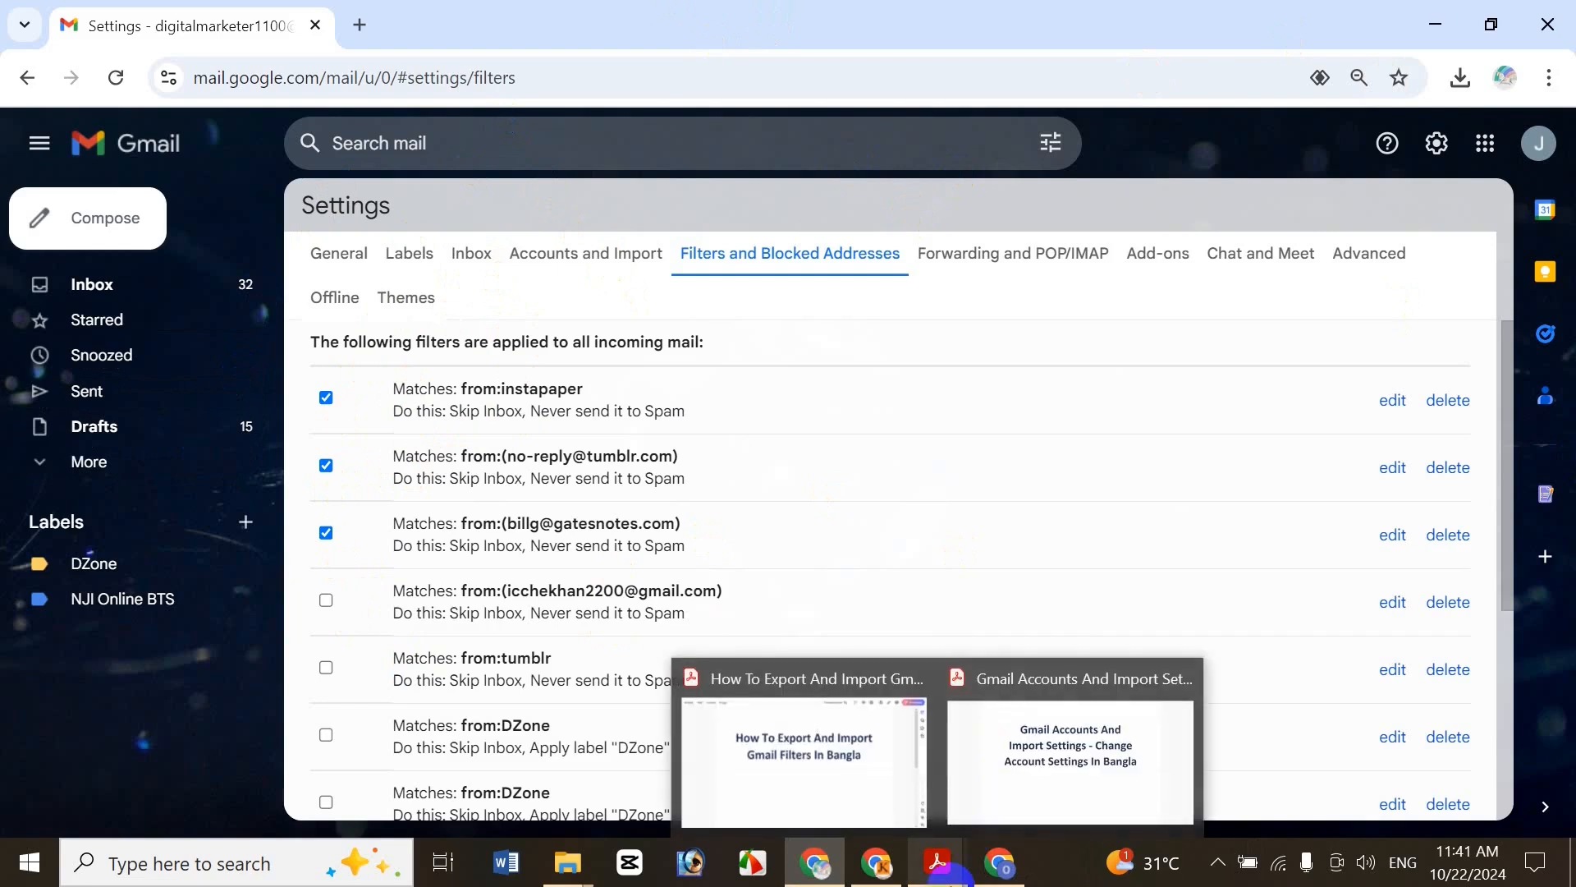
{"action": "left_click", "coordinate": [791, 755]}
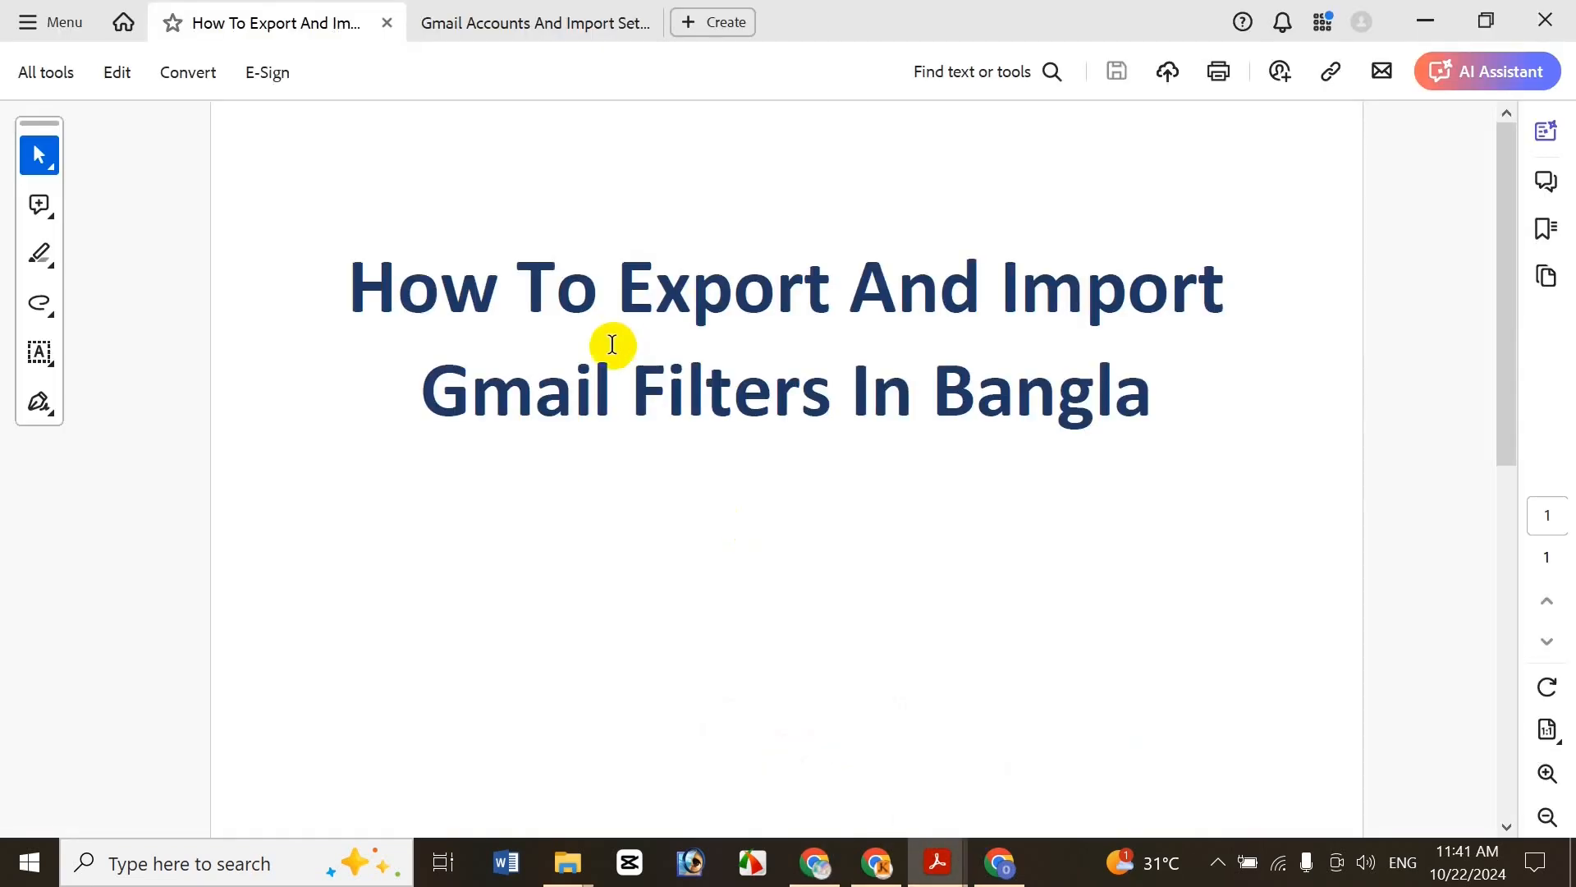